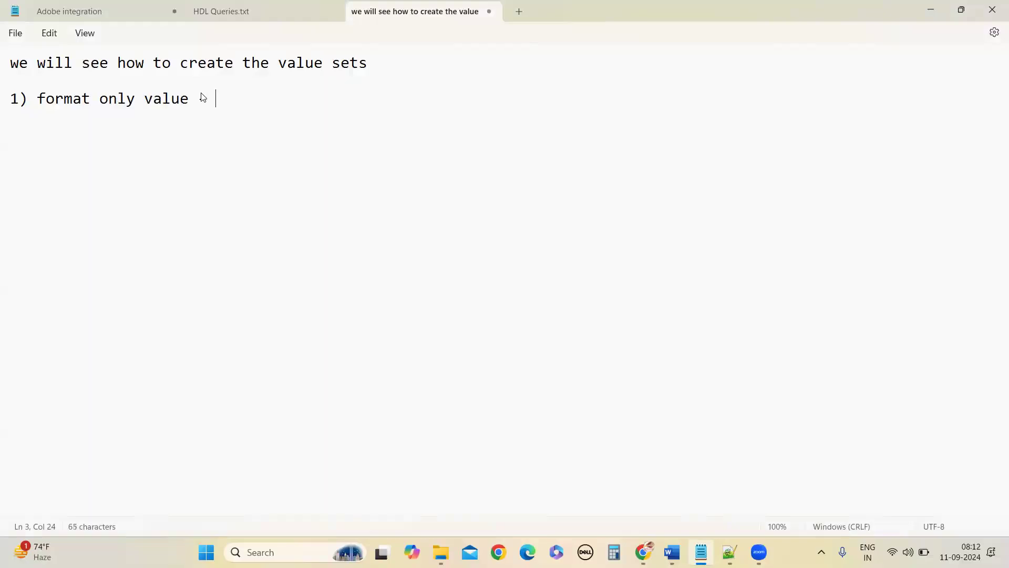
# Step: Complete the format only value note with "we can restrict the data only specific format (varchar , date or number)"
pyautogui.write('restrit')
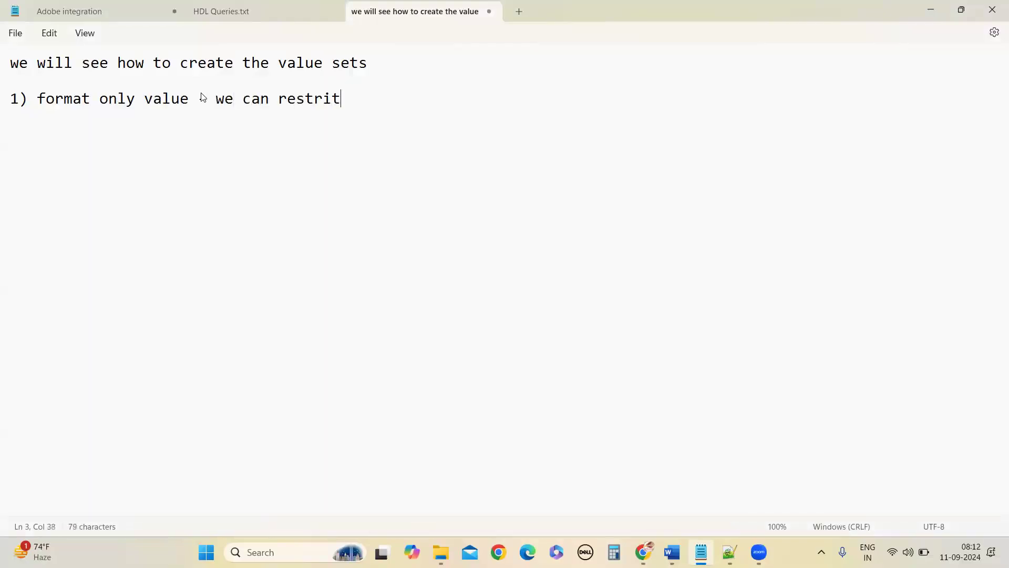
pyautogui.press('BackSpace')
pyautogui.write('ct the data ')
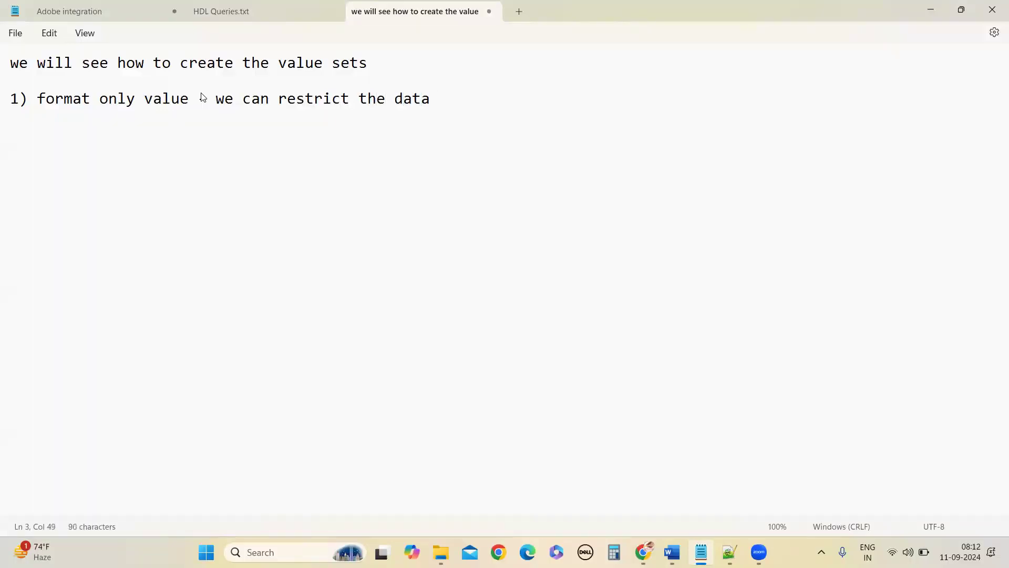
pyautogui.write('only specific format (varchar , date or number)')
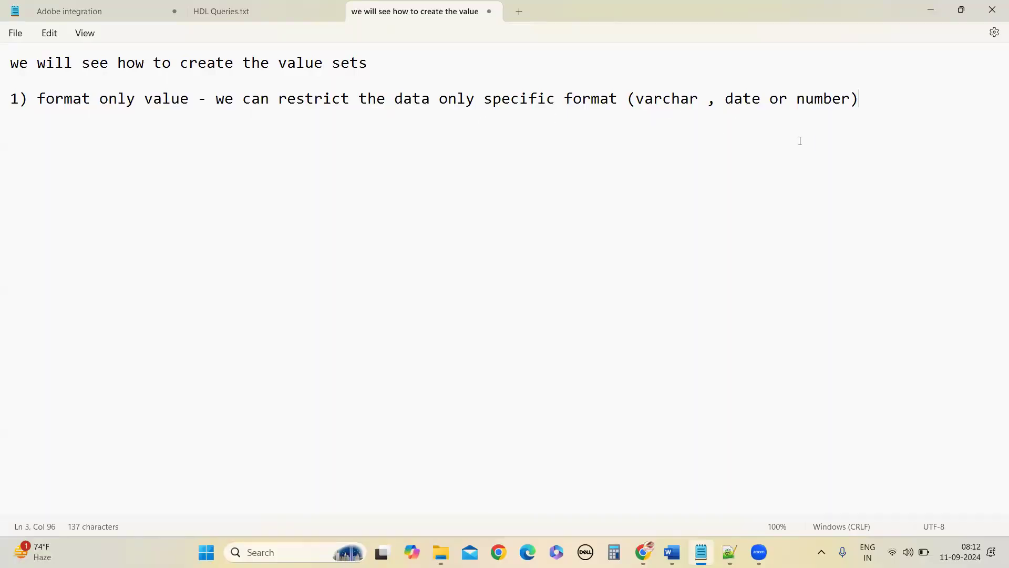
# Step: Switch to the class19-valuesets document in Word and select the format only value set name APLSTR_FORMATONLY_VSET in the creation example
pyautogui.click(670, 549)
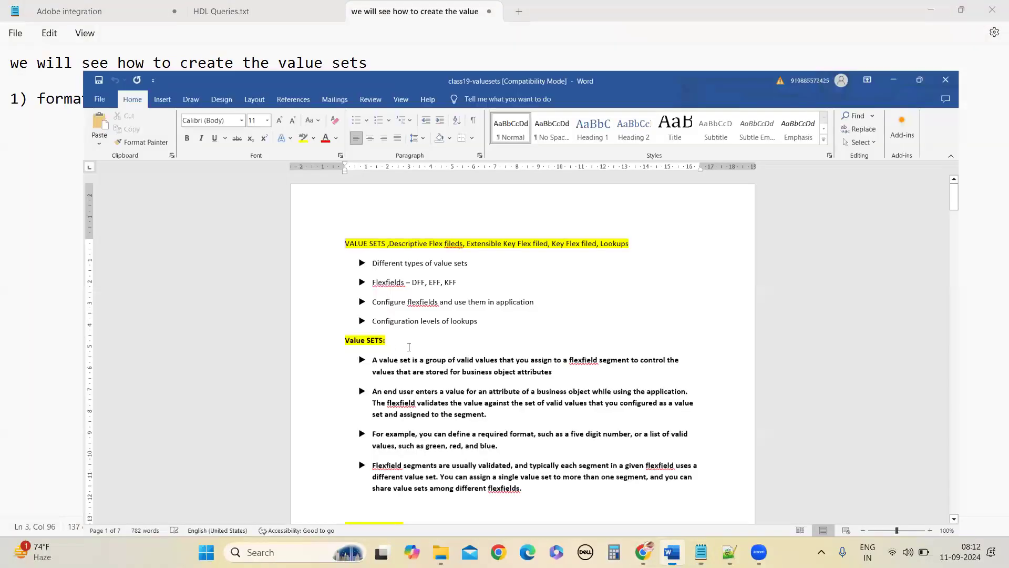
pyautogui.scroll(-15, 468, 382)
pyautogui.scroll(-10, 468, 382)
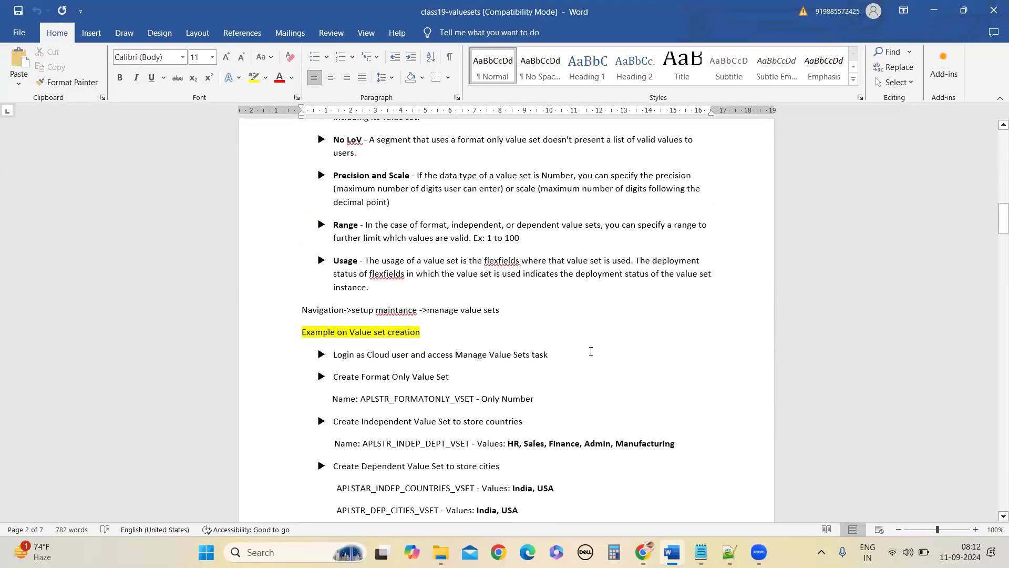
pyautogui.moveTo(363, 398); pyautogui.dragTo(475, 402)
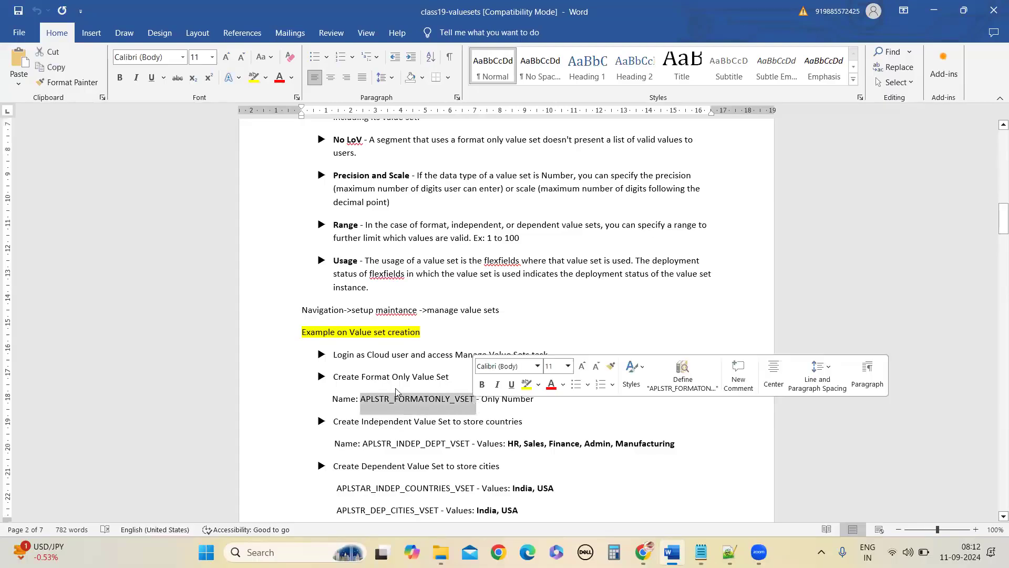
# Step: Switch to the Oracle page in Chrome and open the search page of Setup and Maintenance
pyautogui.click(644, 551)
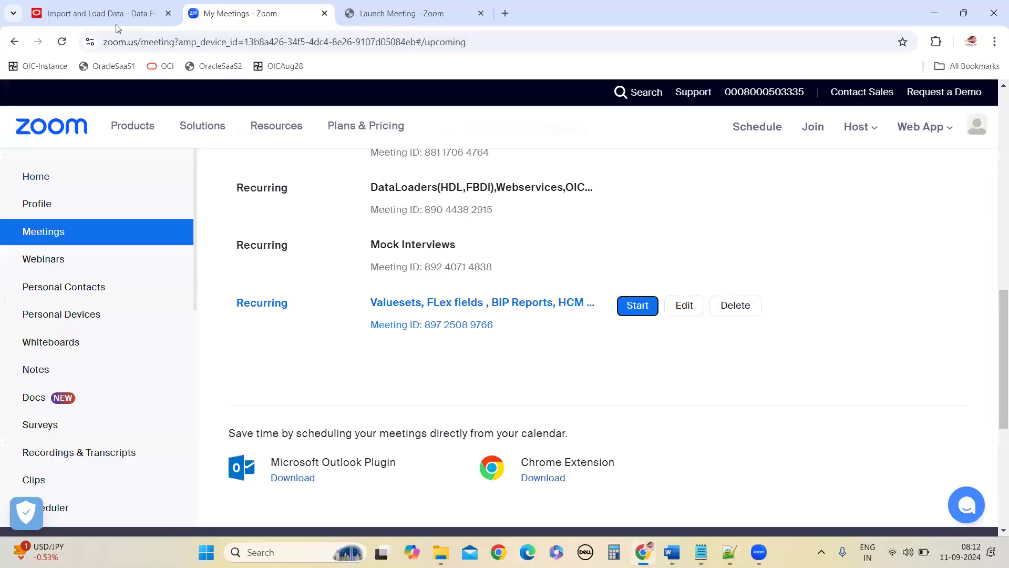
pyautogui.hotkey('ctrl', 'Tab')
pyautogui.hotkey('ctrl', 'Tab')
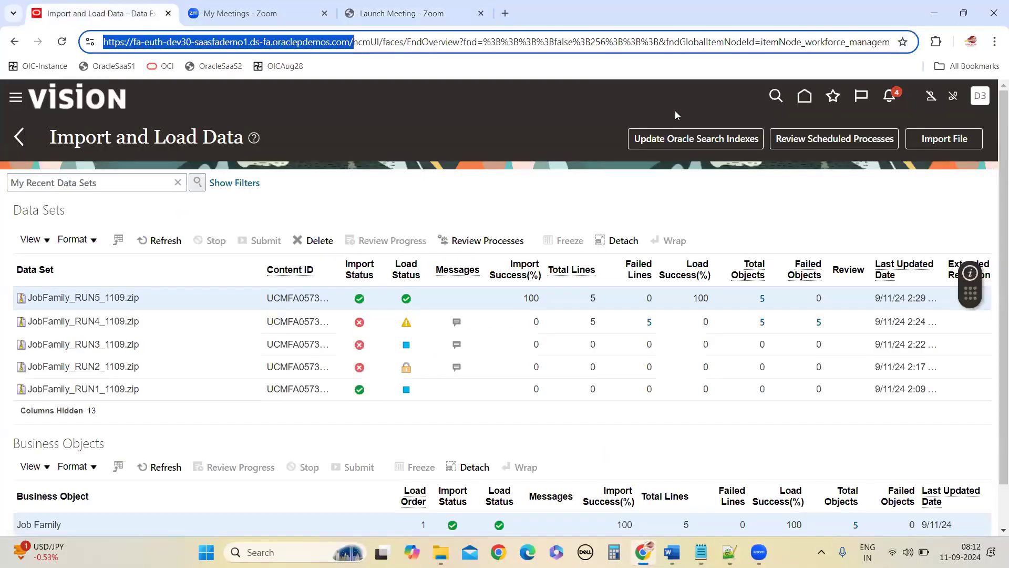
pyautogui.click(986, 111)
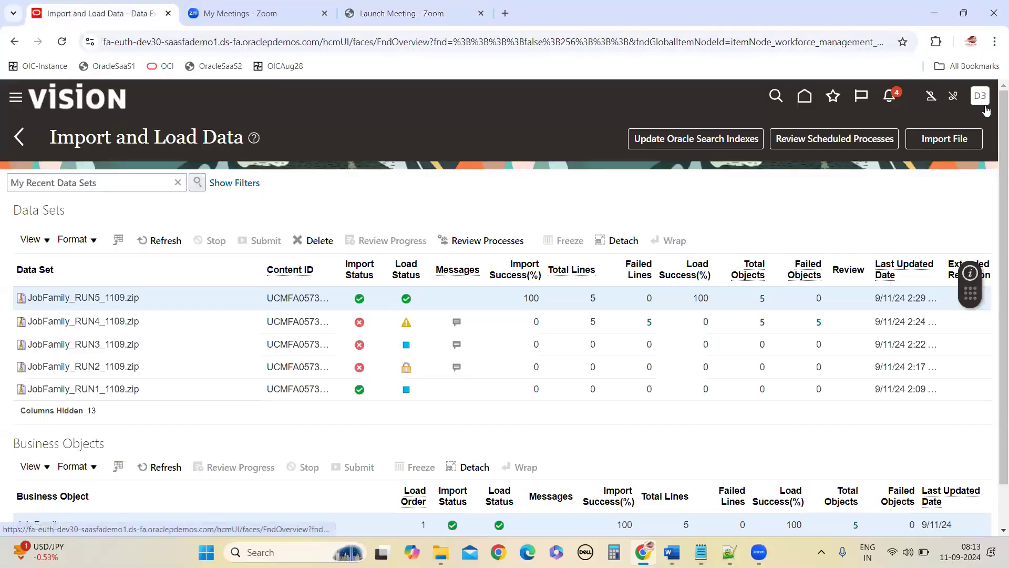
pyautogui.click(982, 101)
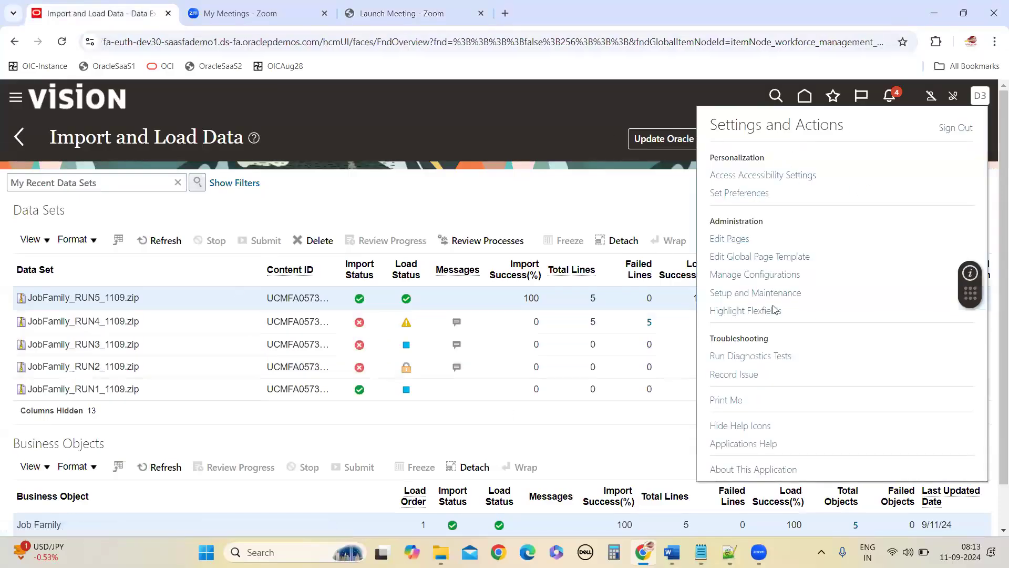
pyautogui.click(747, 293)
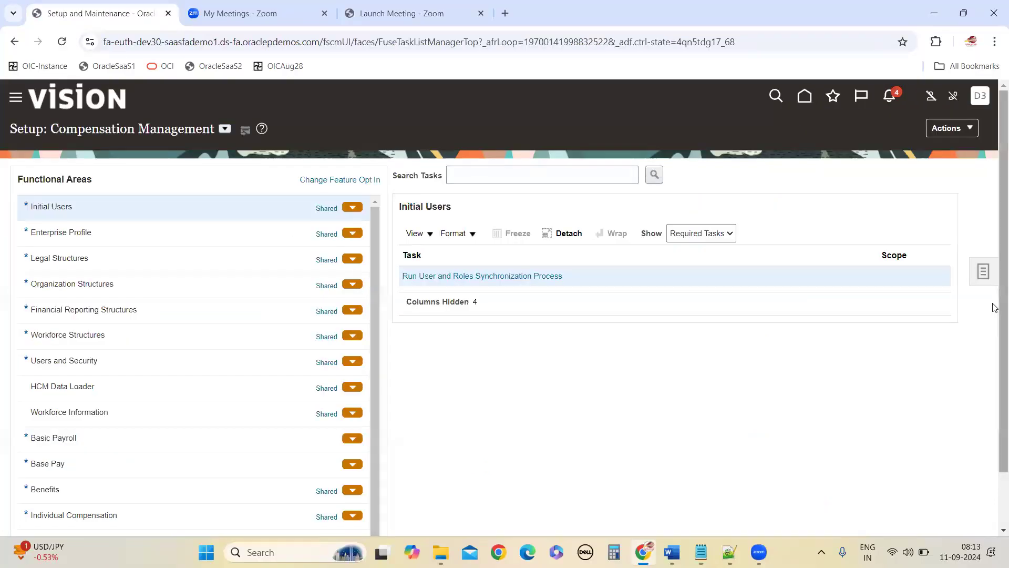
pyautogui.click(982, 272)
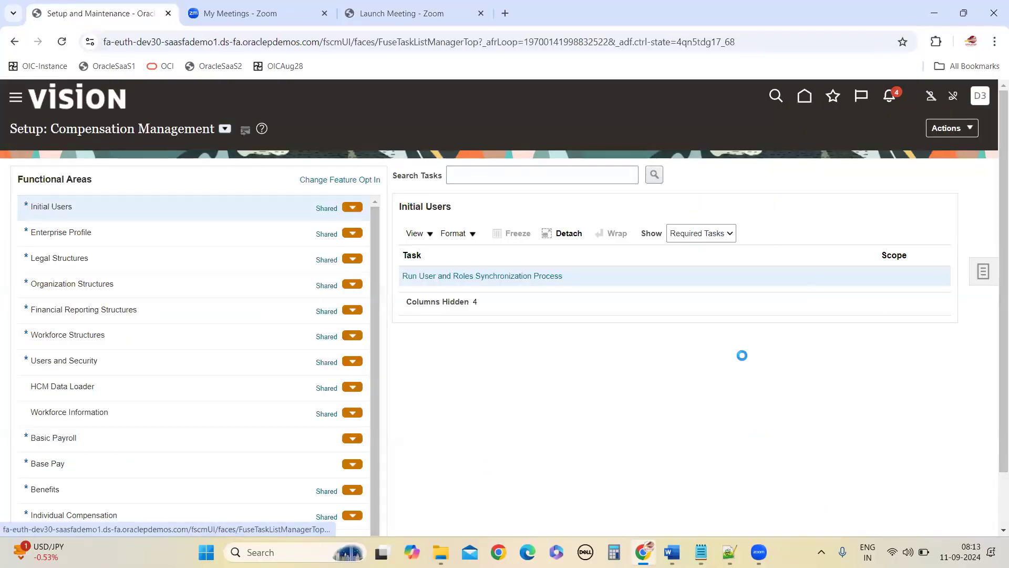
pyautogui.click(867, 277)
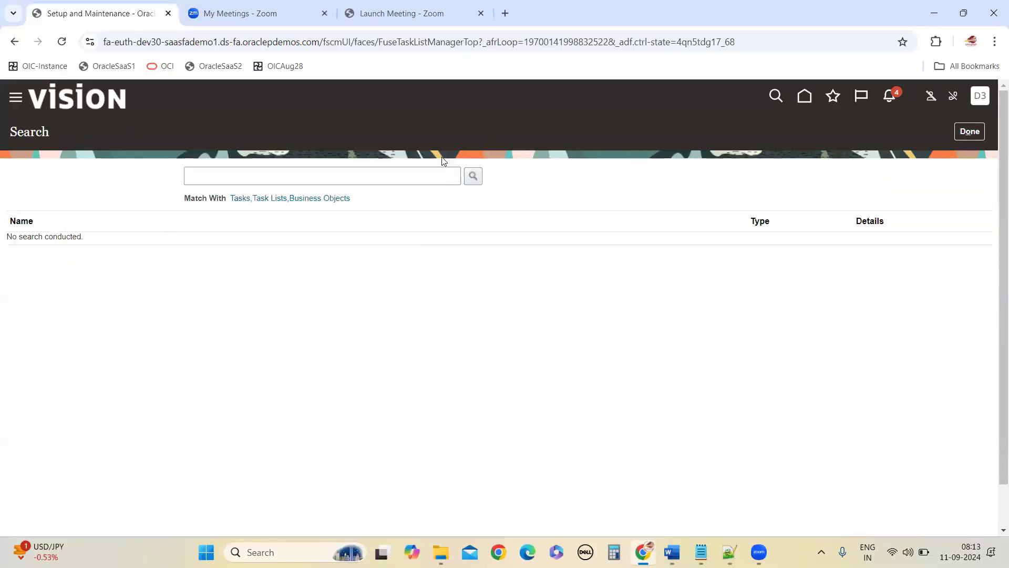
# Step: Search for the task "Manage Value Set" and try to open Manage Value Sets, waiting for the page to respond
pyautogui.click(294, 179)
pyautogui.write('Manage Val')
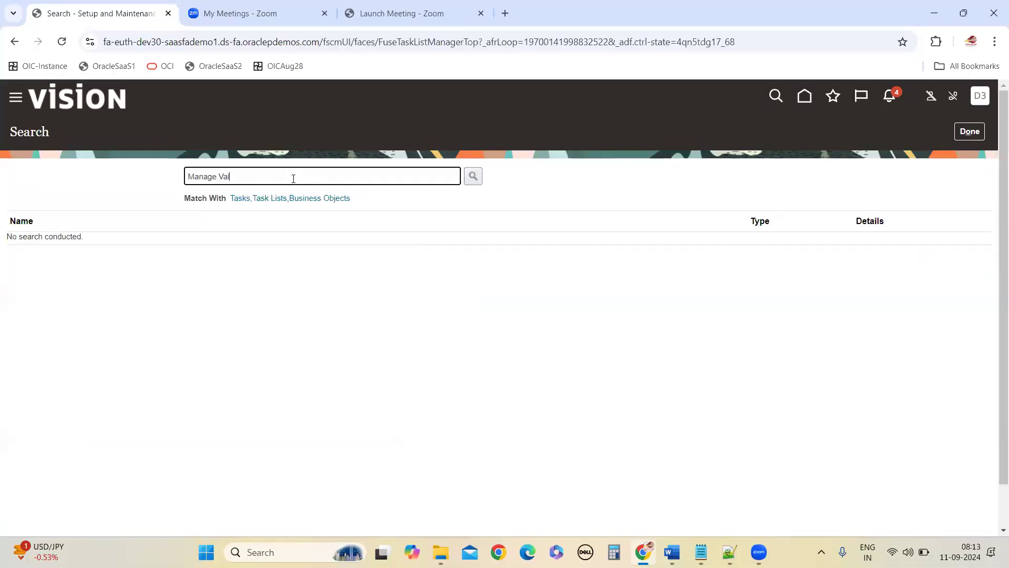
pyautogui.write('ue Set')
pyautogui.press('Return')
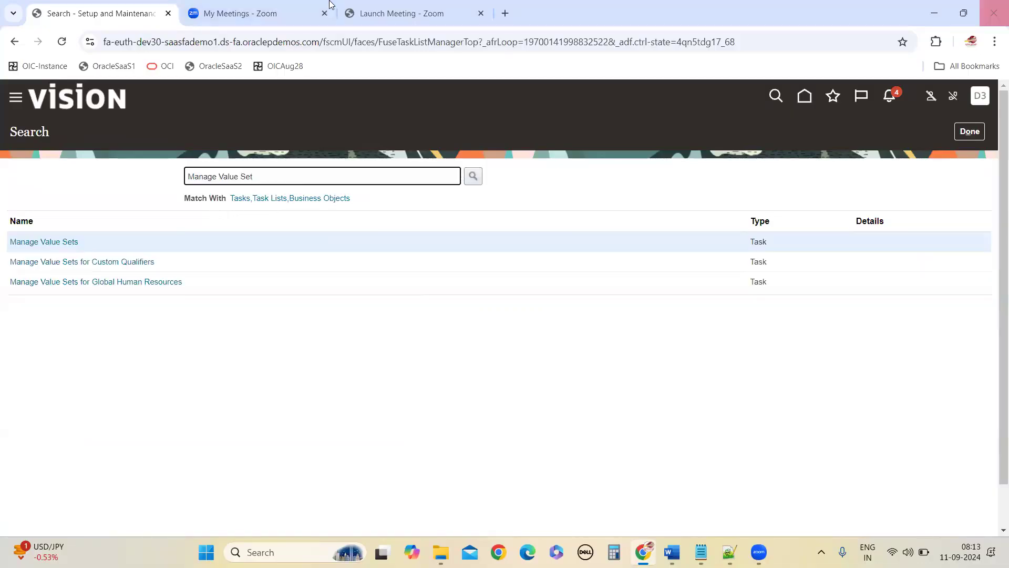
pyautogui.click(243, 176)
pyautogui.press('BackSpace')
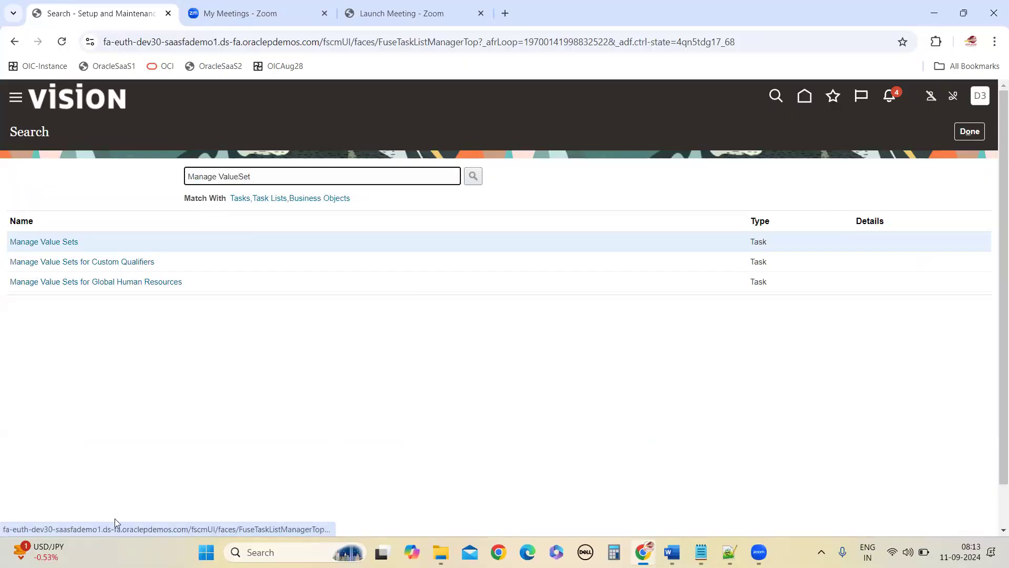
pyautogui.click(46, 243)
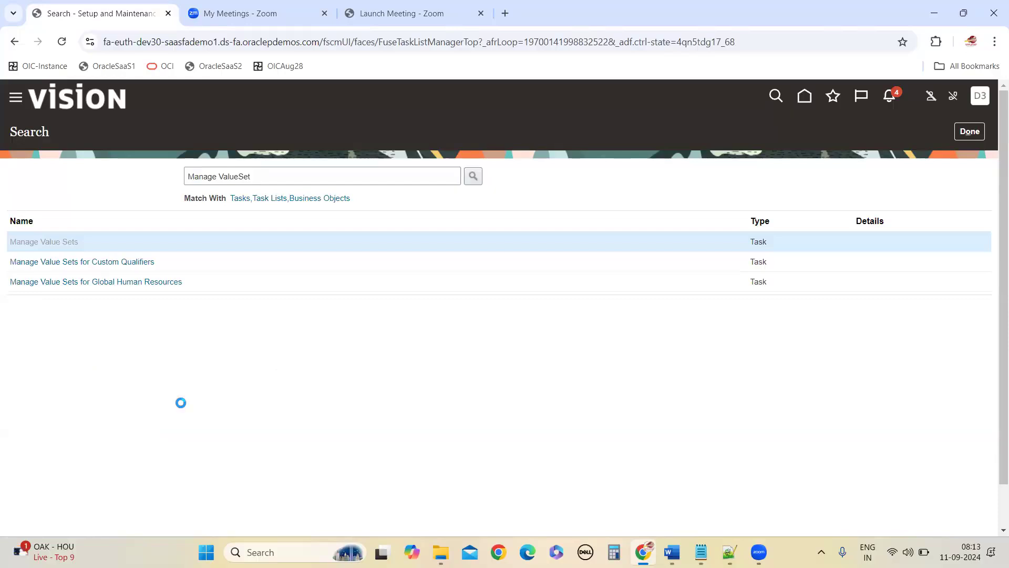
pyautogui.click(548, 192)
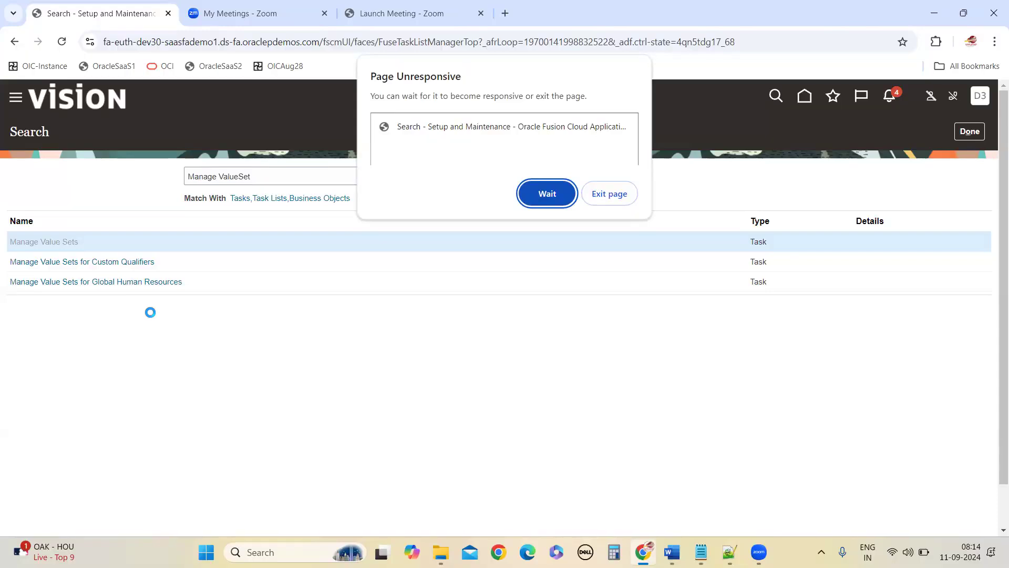
pyautogui.click(547, 195)
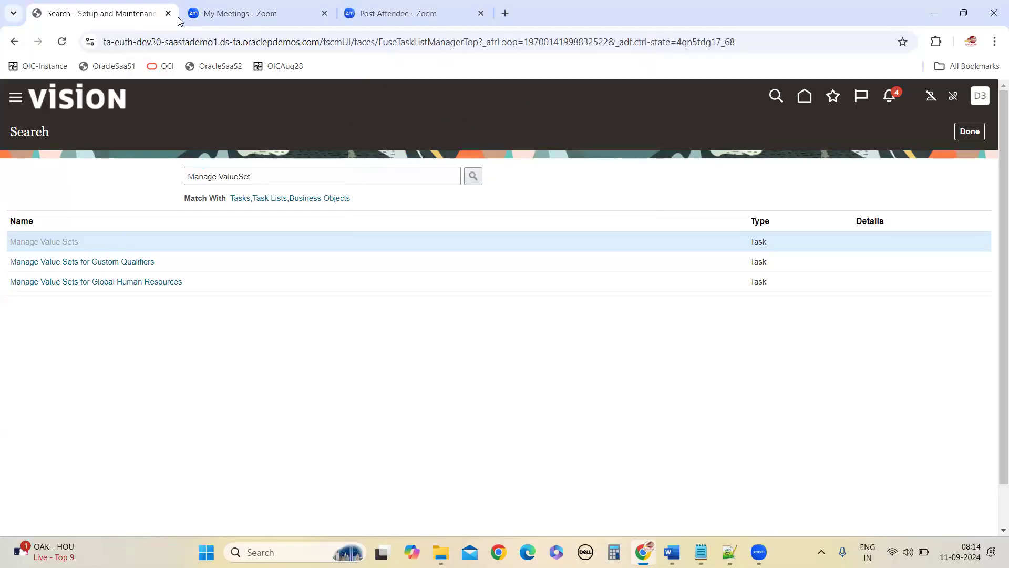
# Step: Close the Oracle and Zoom pages and load the dev30 Oracle sign-in address in a fresh browser tab
pyautogui.hotkey('ctrl', 'w')
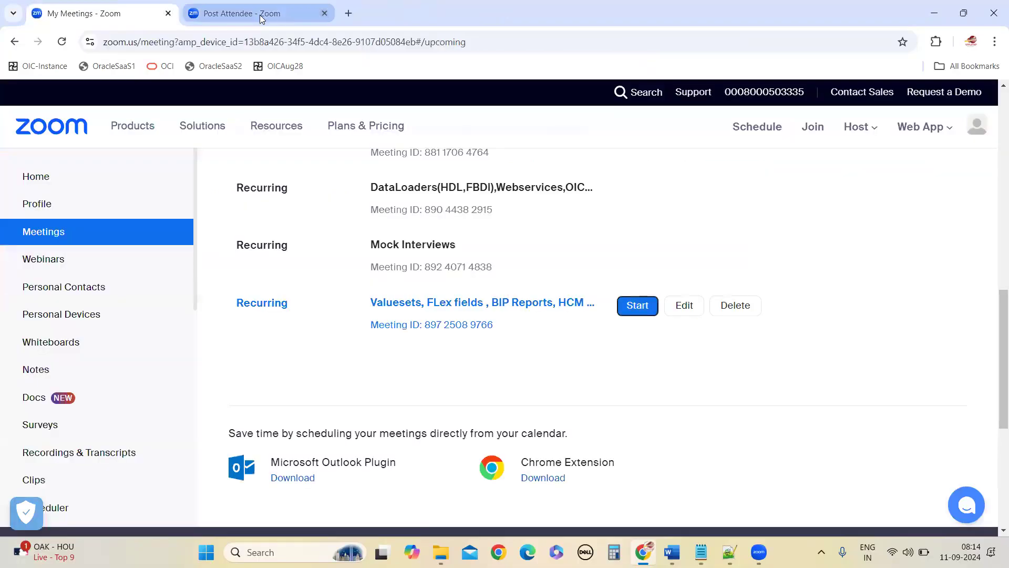
pyautogui.click(326, 16)
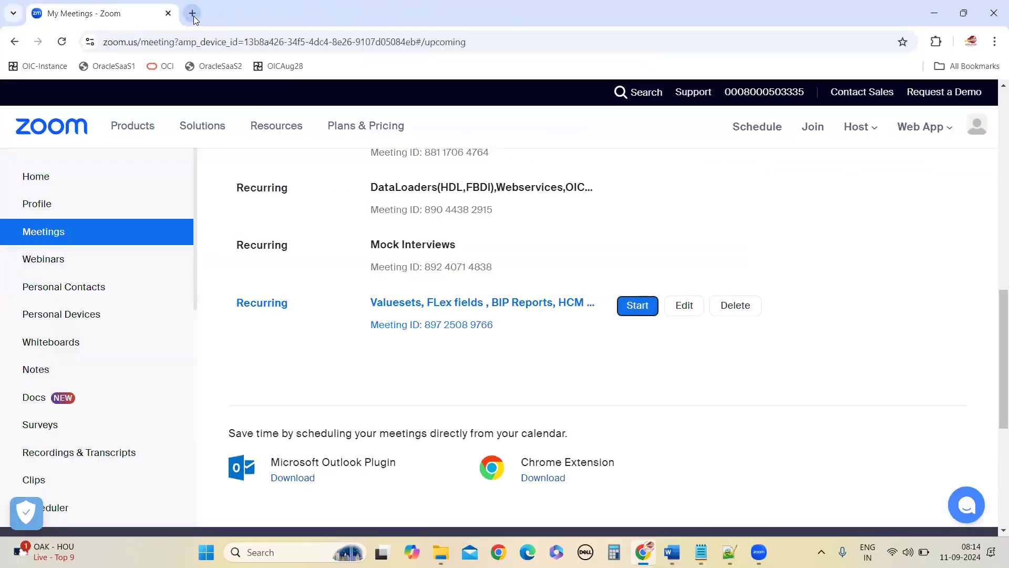
pyautogui.click(190, 14)
pyautogui.click(168, 13)
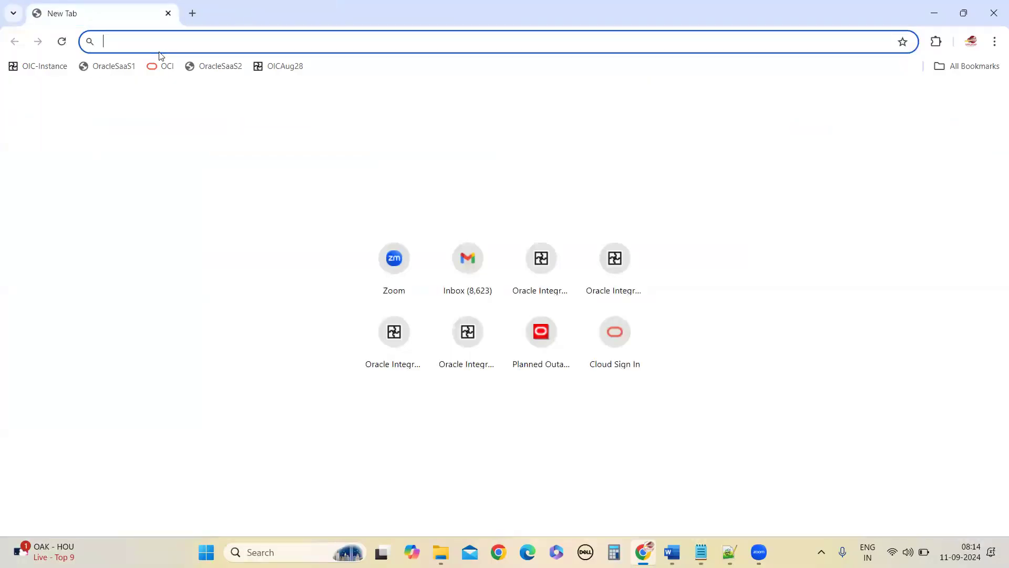
pyautogui.write('dev30')
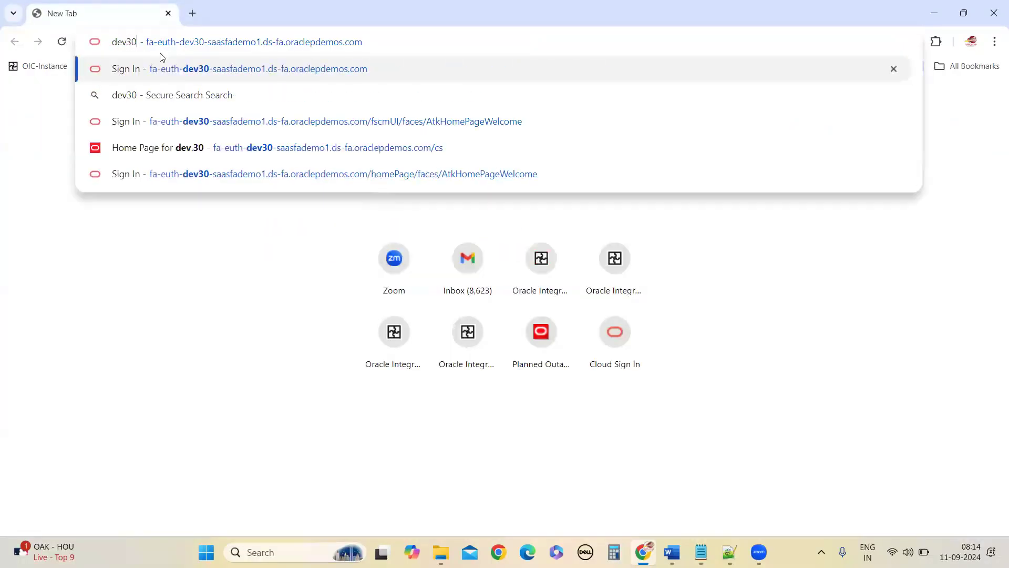
pyautogui.click(165, 71)
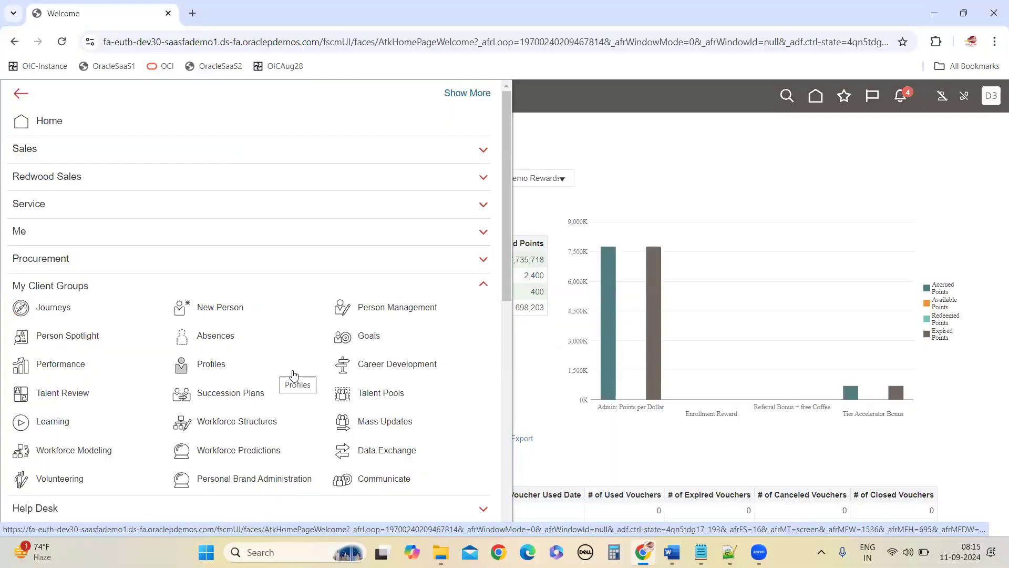
# Step: Examine the application groups in the navigator, including My Client Groups and Tools
pyautogui.scroll(-3, 293, 376)
pyautogui.scroll(3, 294, 380)
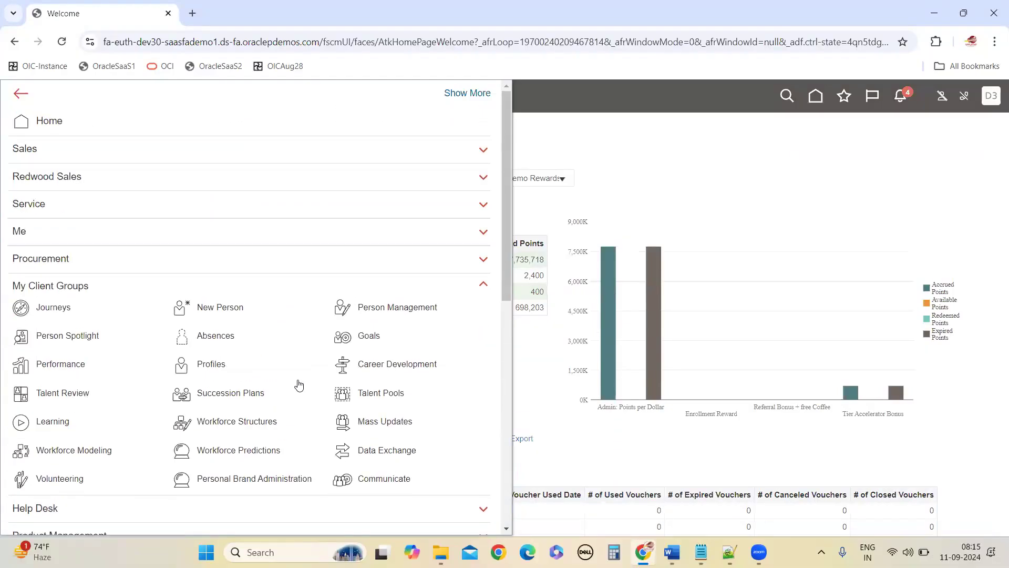
pyautogui.scroll(-2, 261, 368)
pyautogui.scroll(-5, 262, 389)
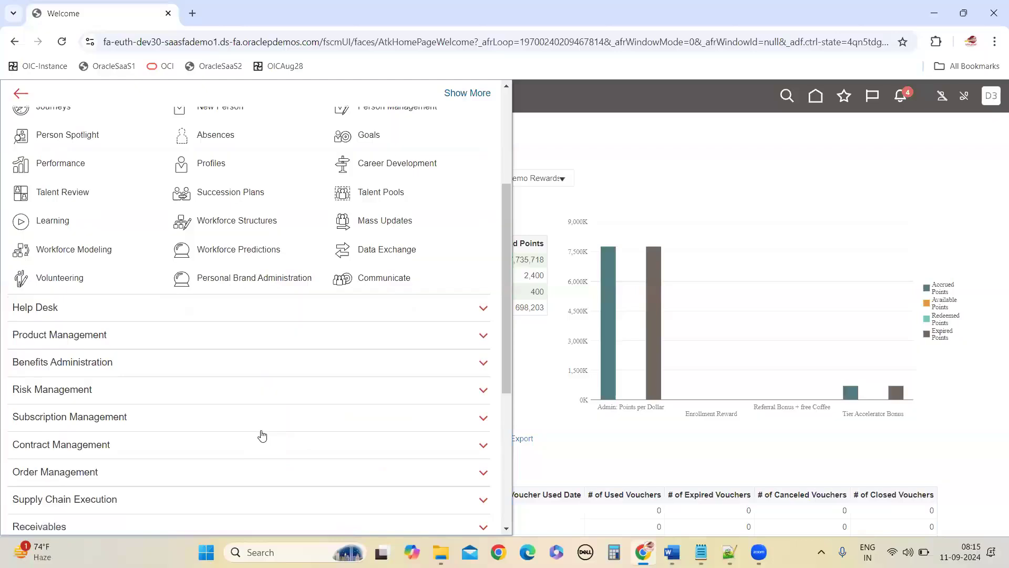
pyautogui.scroll(7, 266, 424)
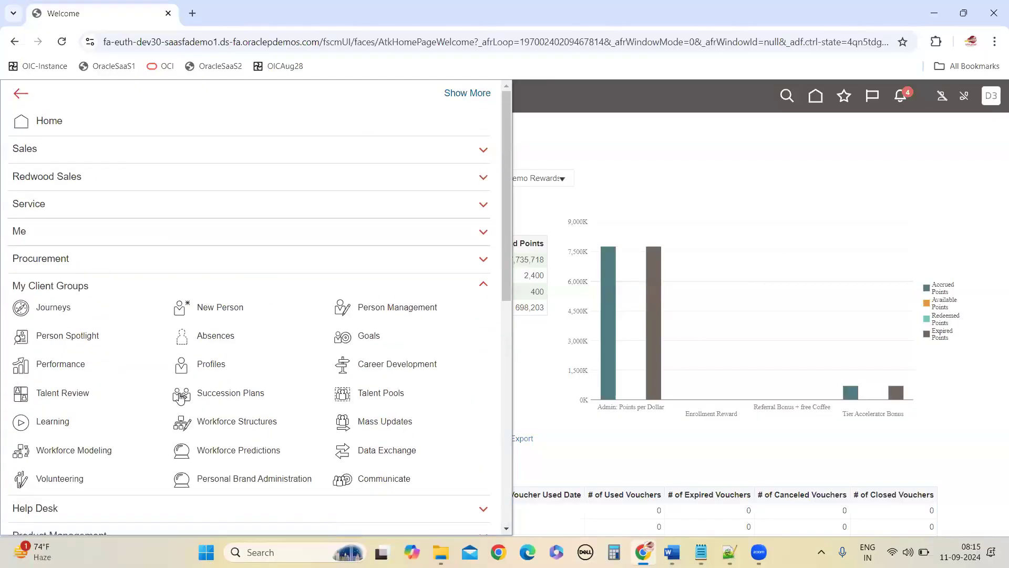
pyautogui.scroll(-6, 100, 441)
pyautogui.click(168, 434)
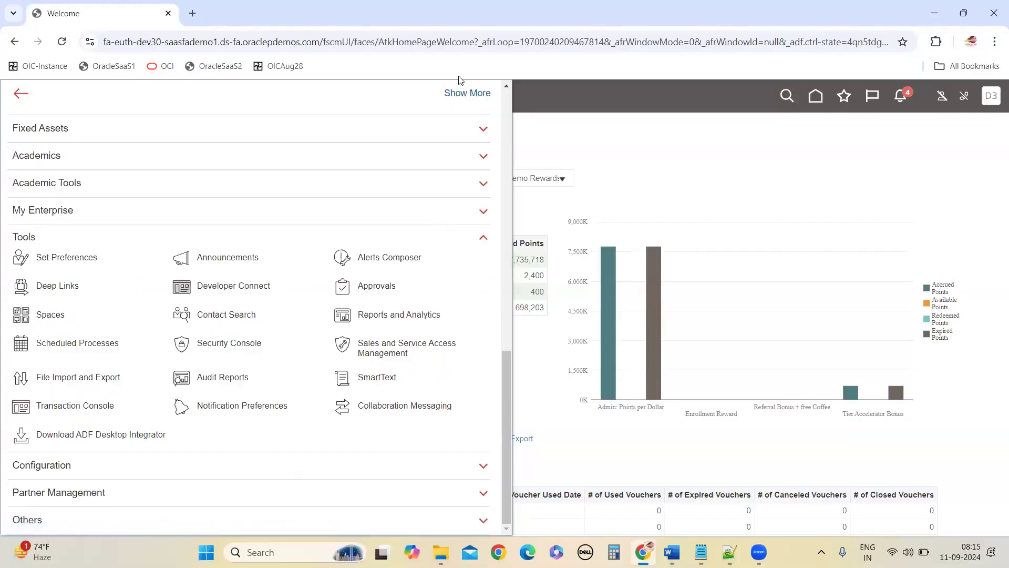
pyautogui.scroll(10, 216, 401)
pyautogui.scroll(2, 221, 389)
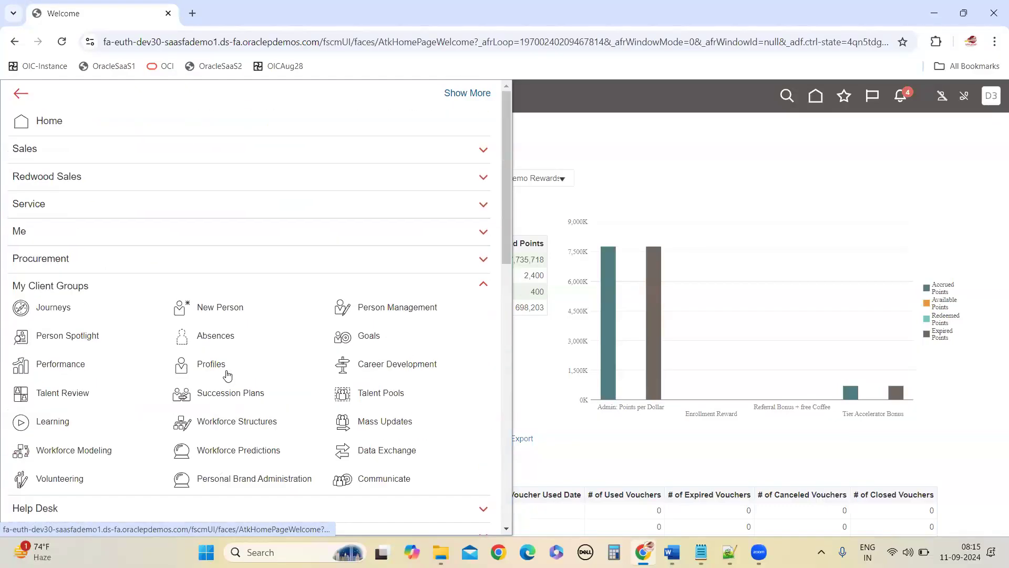
pyautogui.scroll(-9, 227, 374)
pyautogui.scroll(6, 468, 378)
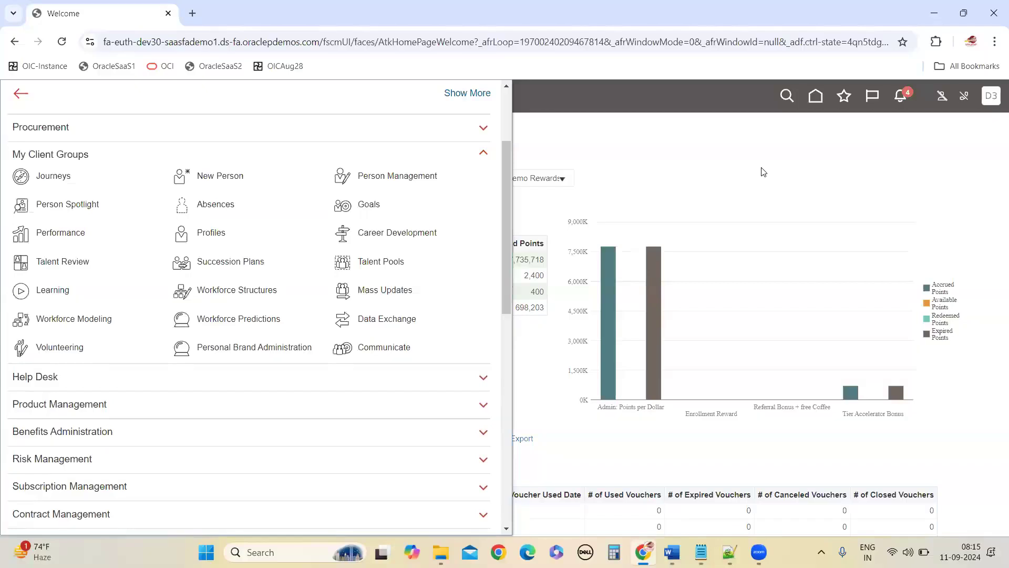
# Step: Go to the Setup and Maintenance search, look up "Manage Value" and open the Manage Value Sets task
pyautogui.click(980, 96)
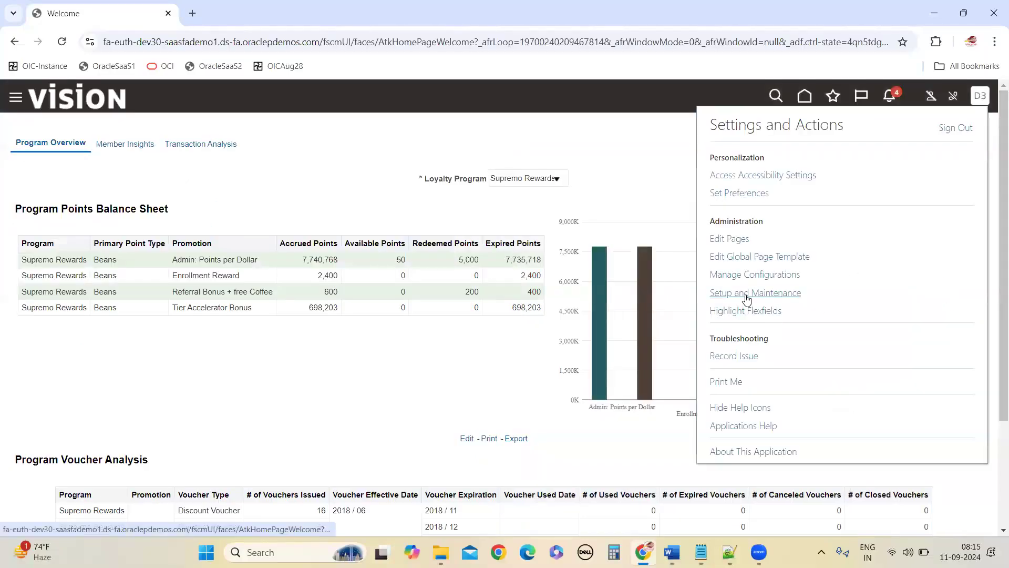
pyautogui.click(721, 294)
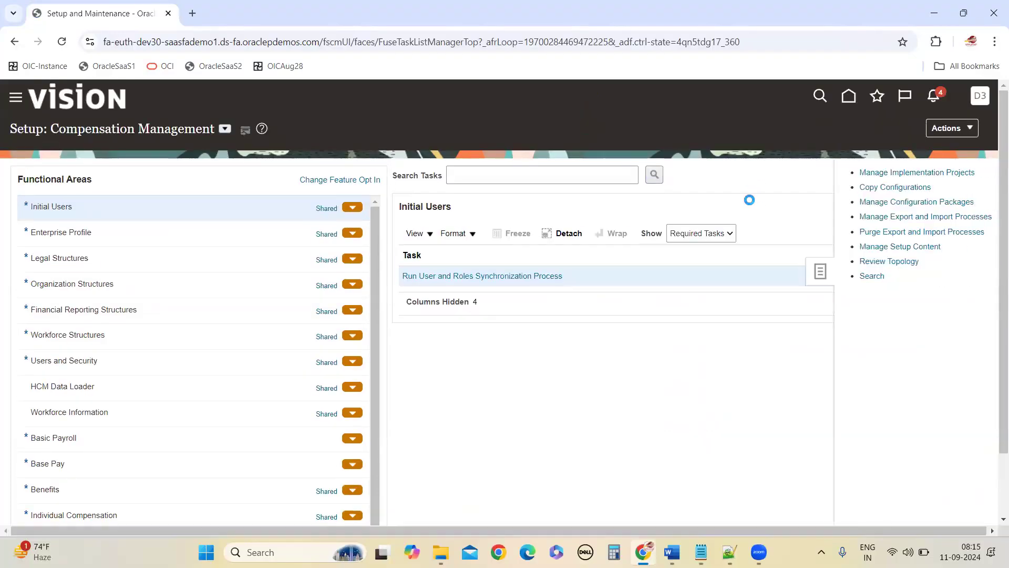
pyautogui.click(233, 176)
pyautogui.write('Manage ')
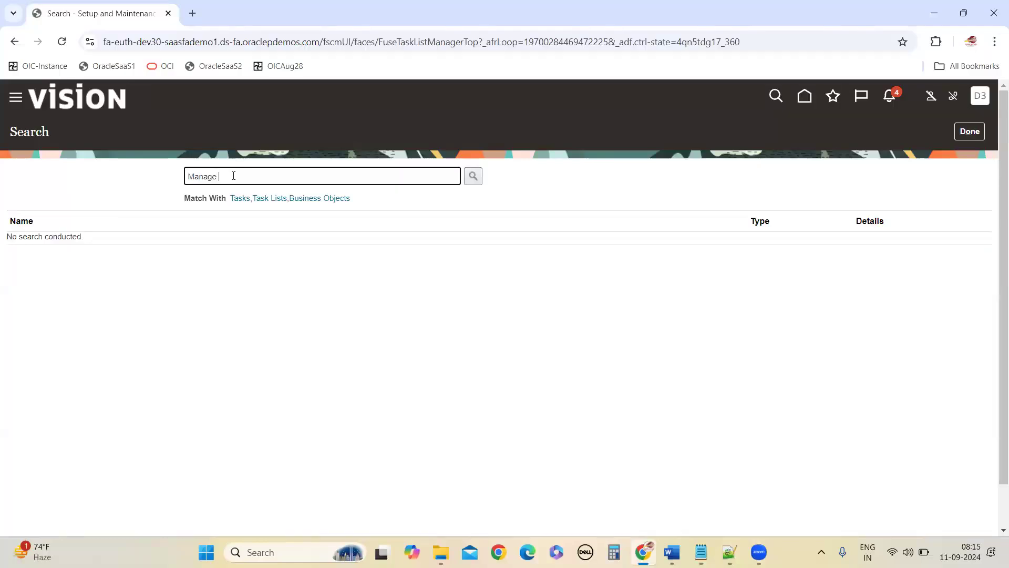
pyautogui.write('Value')
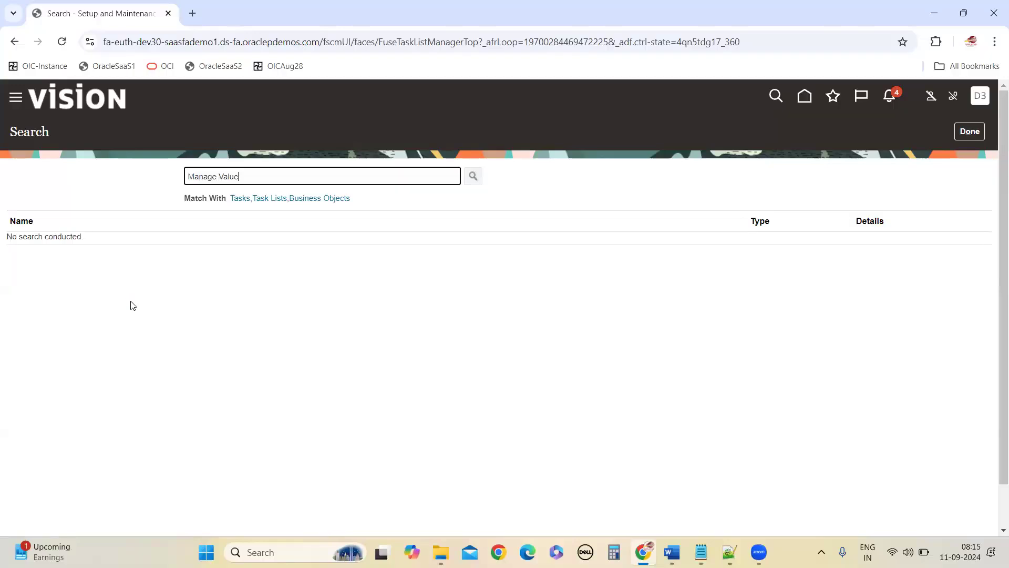
pyautogui.click(44, 243)
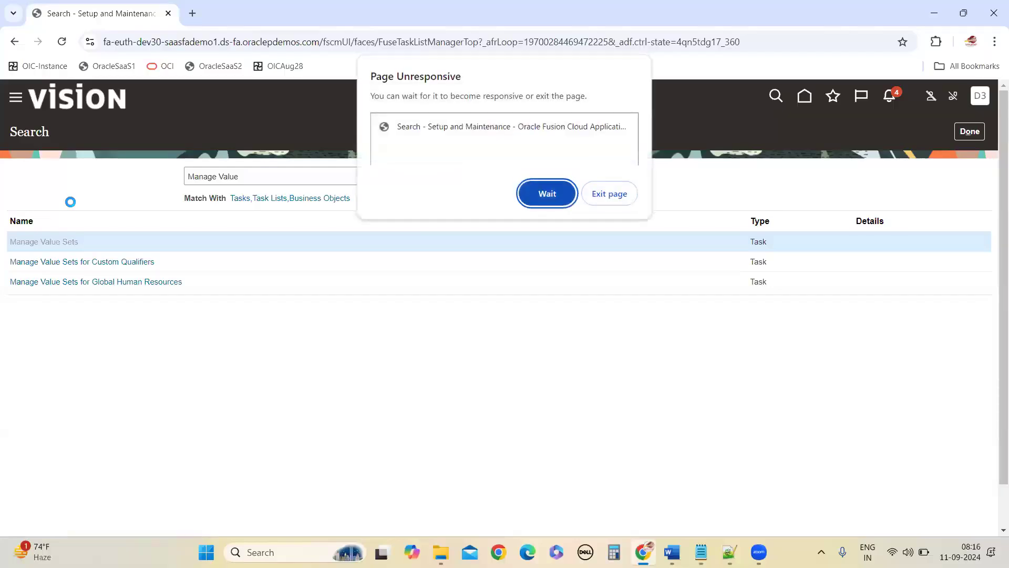
# Step: Wait for the unresponsive page, and sign in to Oracle Applications Cloud again with the prefilled credentials
pyautogui.click(549, 194)
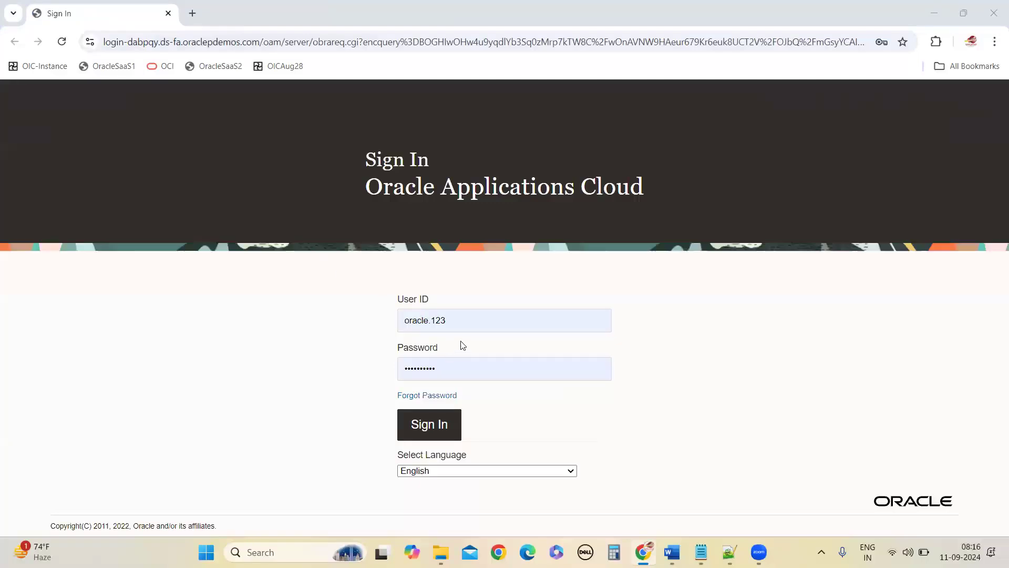
pyautogui.click(442, 424)
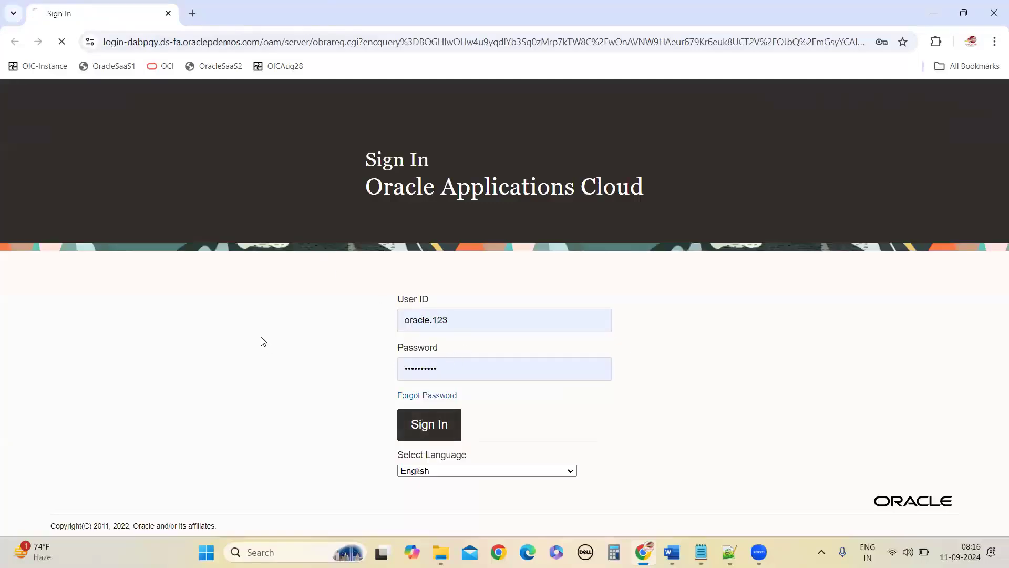
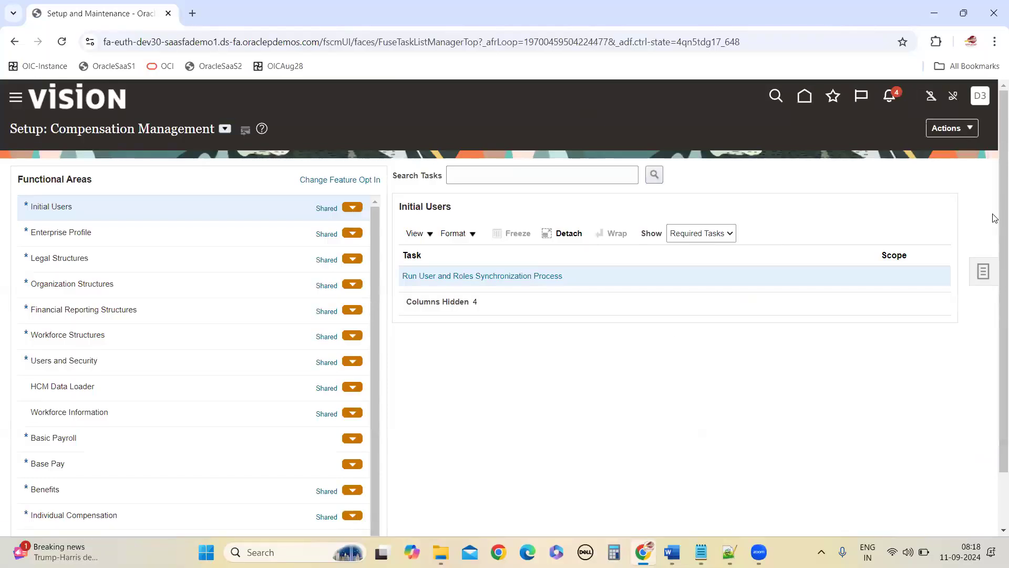
# Step: Search the setup tasks for "Manage Value" and try to open Manage Value Sets, waiting for the page to respond
pyautogui.click(984, 271)
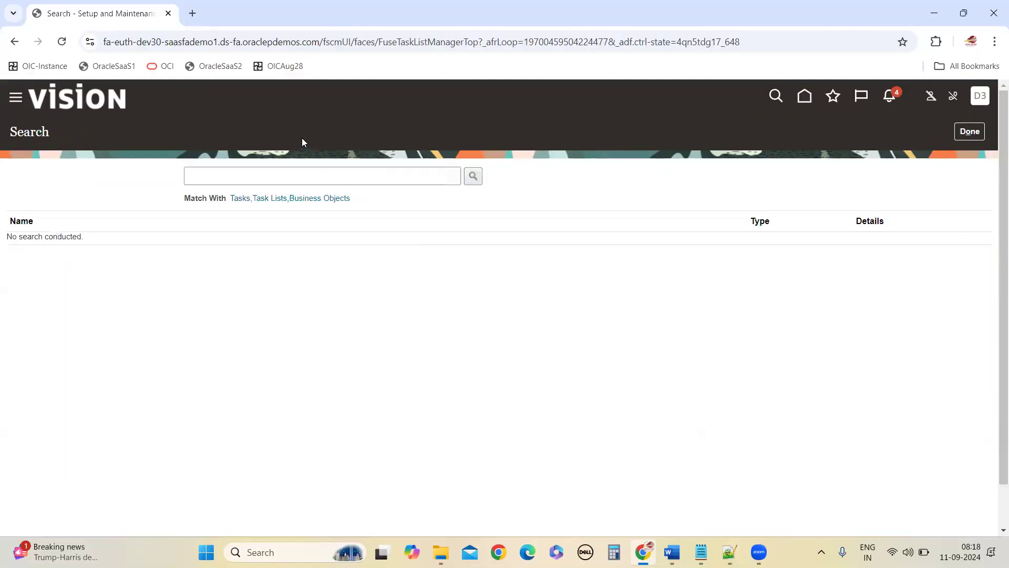
pyautogui.click(291, 175)
pyautogui.write('Manage ')
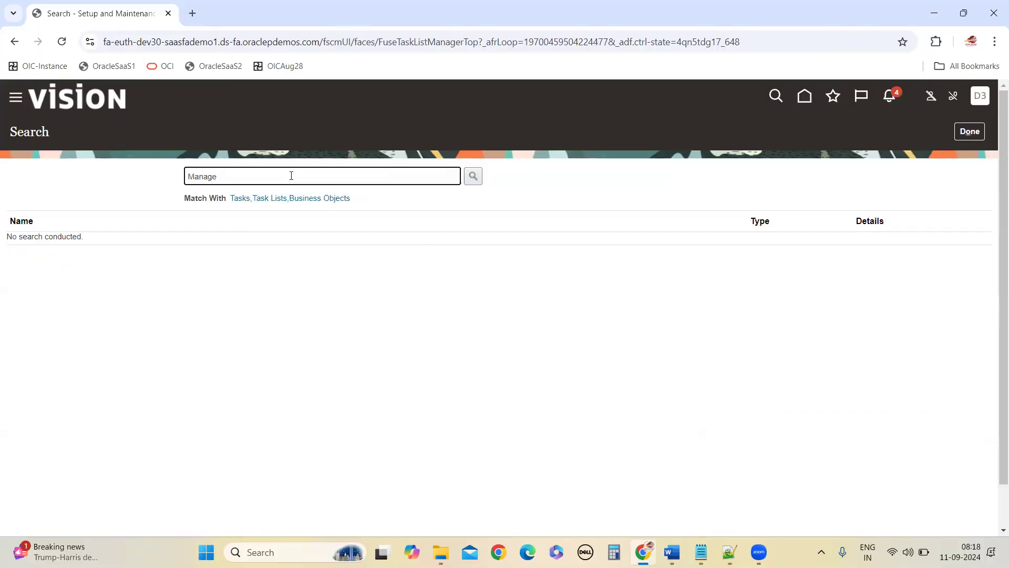
pyautogui.write('Value')
pyautogui.press('Return')
pyautogui.click(44, 242)
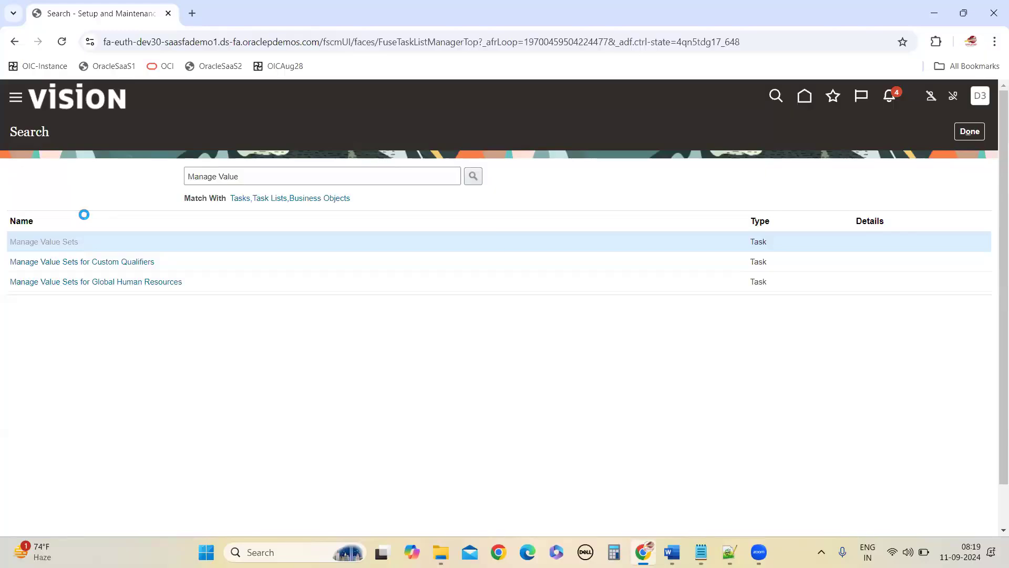
pyautogui.click(542, 194)
# Step: Load the dev67 Oracle environment in a new browser tab and open its Setup and Maintenance area
pyautogui.click(193, 13)
pyautogui.write('dev67')
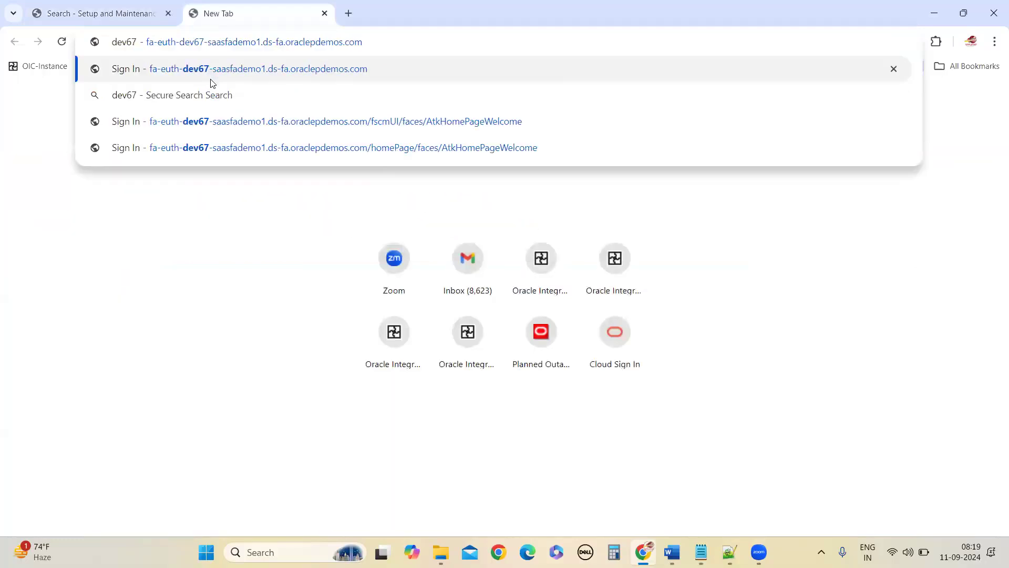
pyautogui.press('Return')
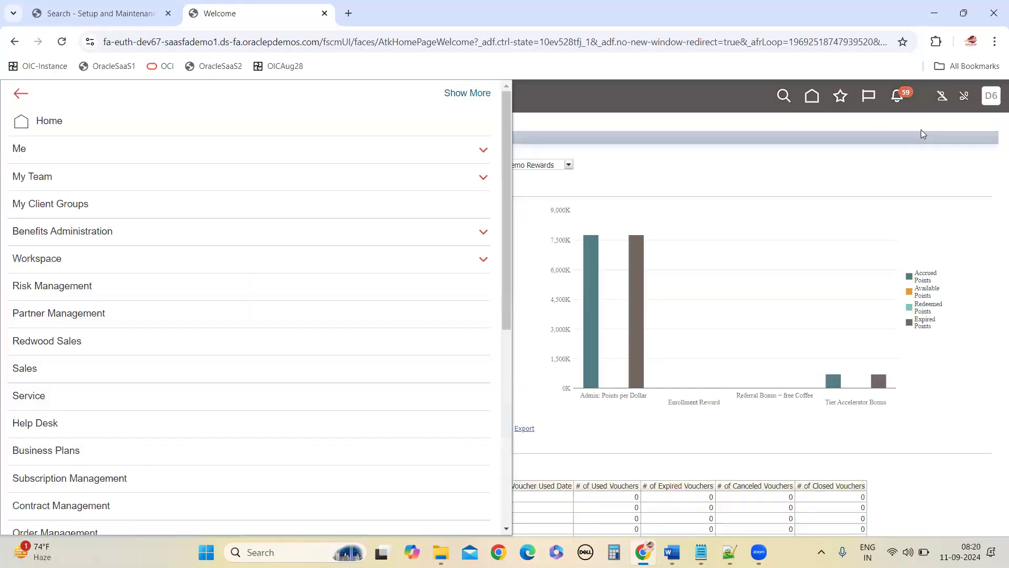
pyautogui.click(990, 105)
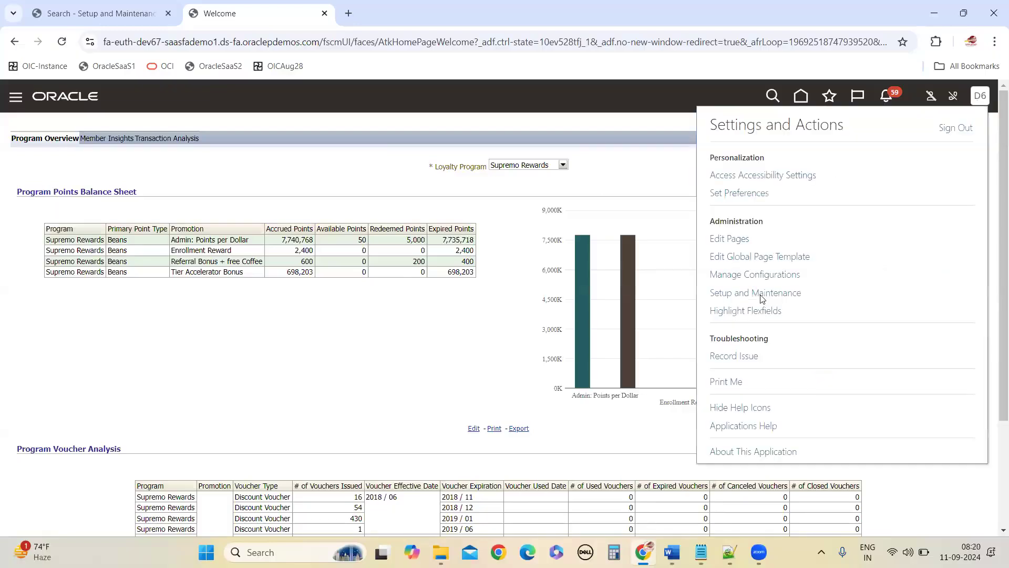
pyautogui.click(757, 299)
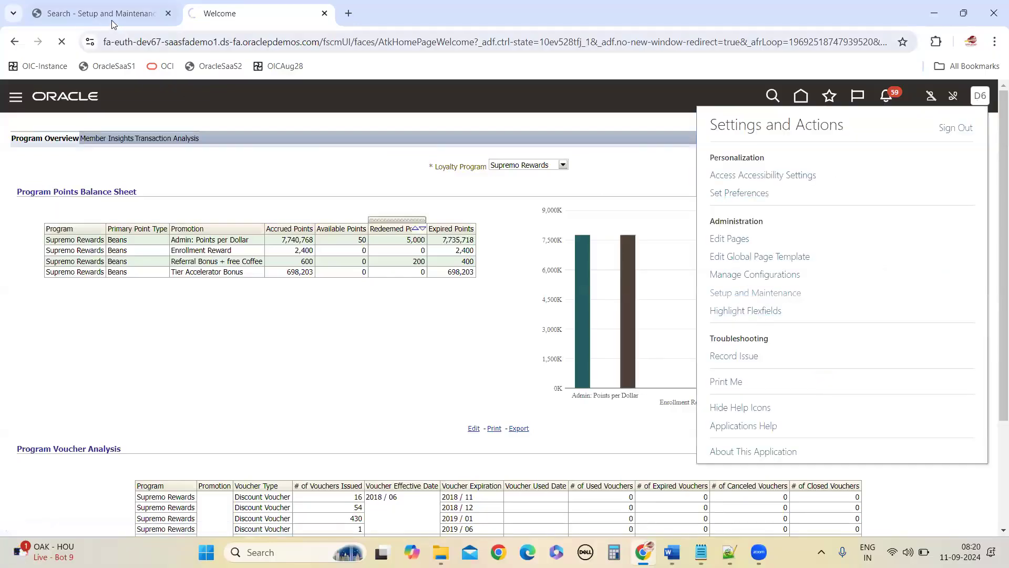
pyautogui.click(111, 19)
pyautogui.hotkey('ctrl', 'Tab')
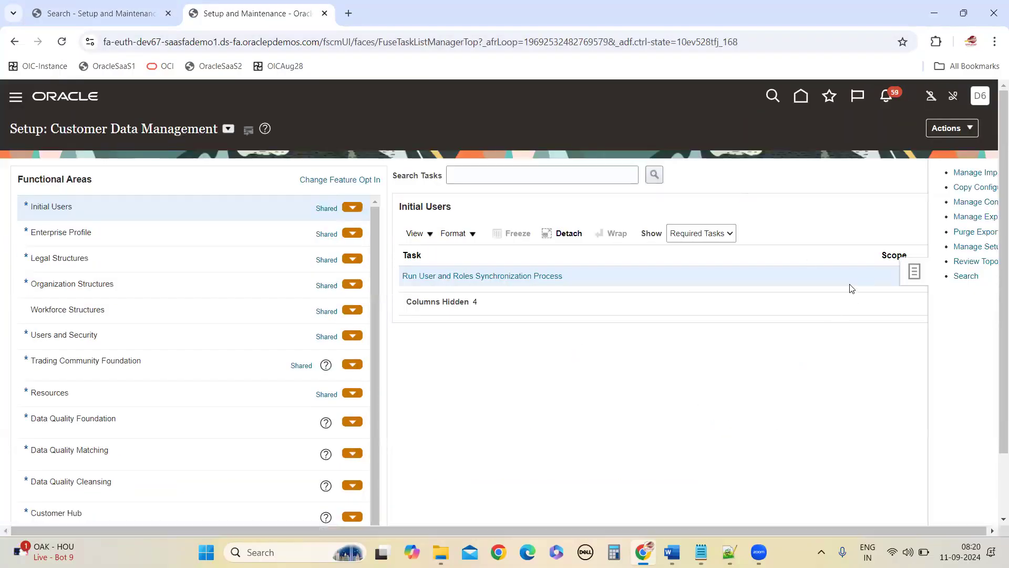
# Step: Search for "manage value" in the dev67 environment and try to open Manage Value Sets, checking the dev30 page while waiting
pyautogui.click(376, 176)
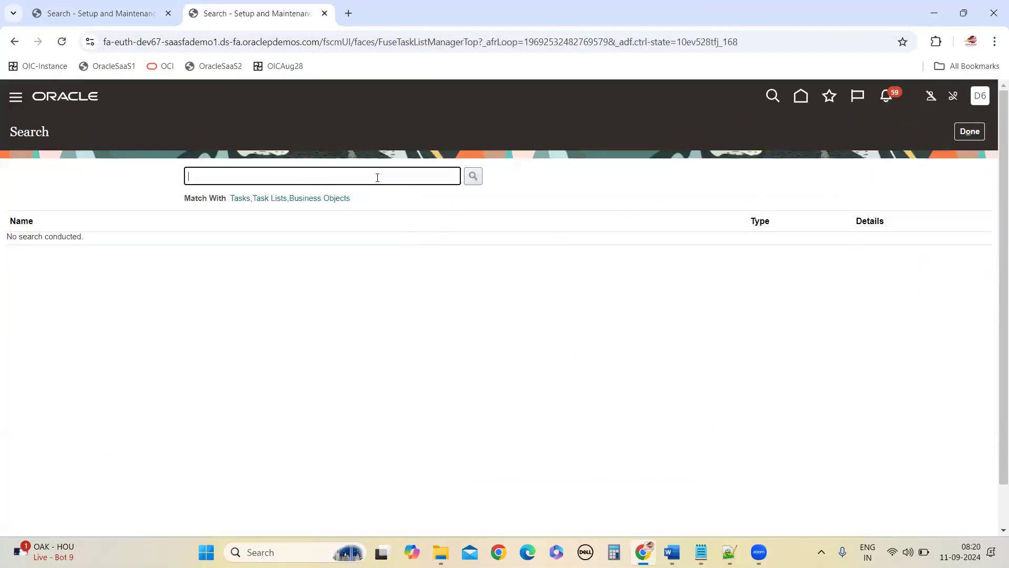
pyautogui.write('manage value')
pyautogui.press('Return')
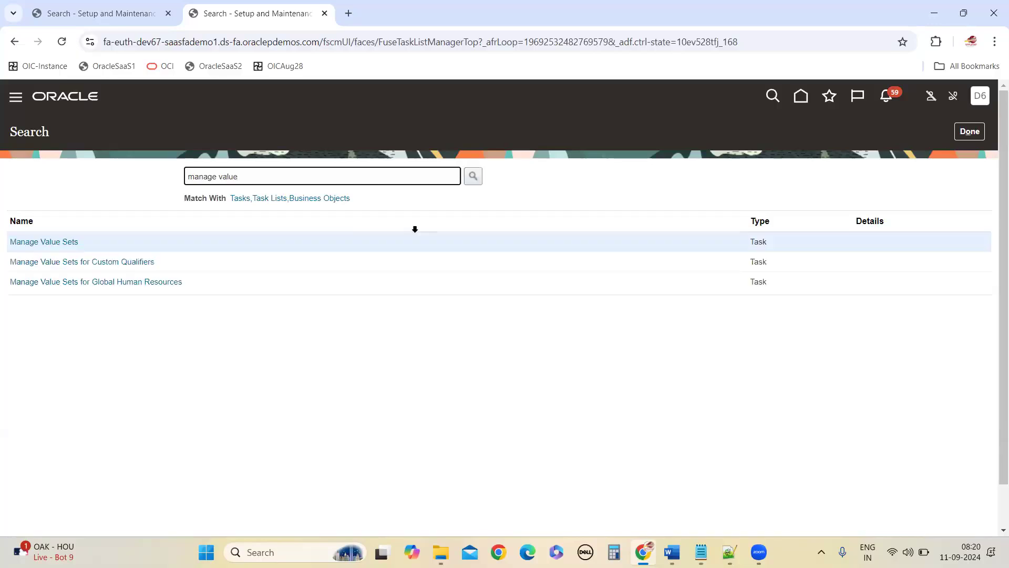
pyautogui.click(42, 243)
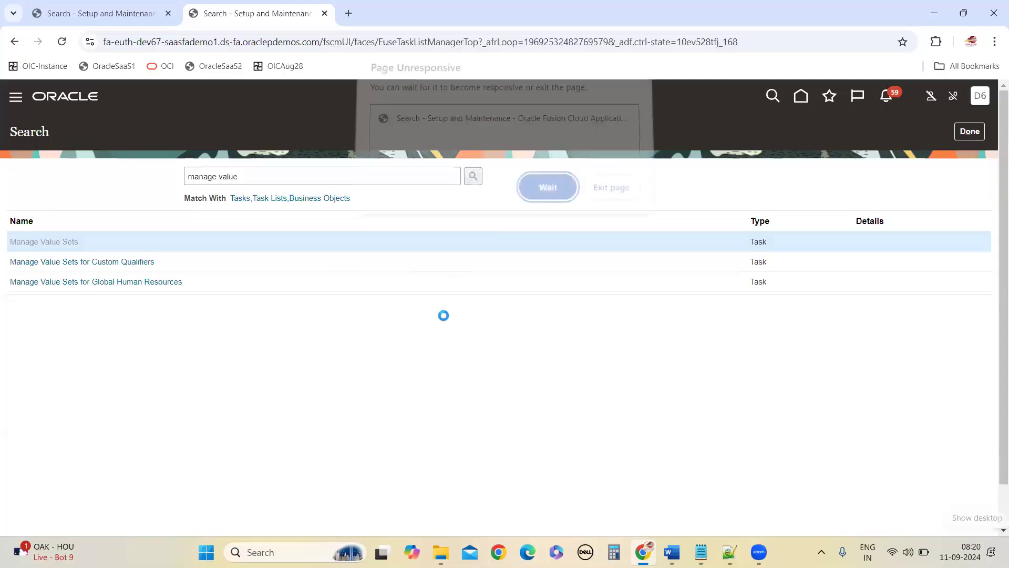
pyautogui.click(544, 195)
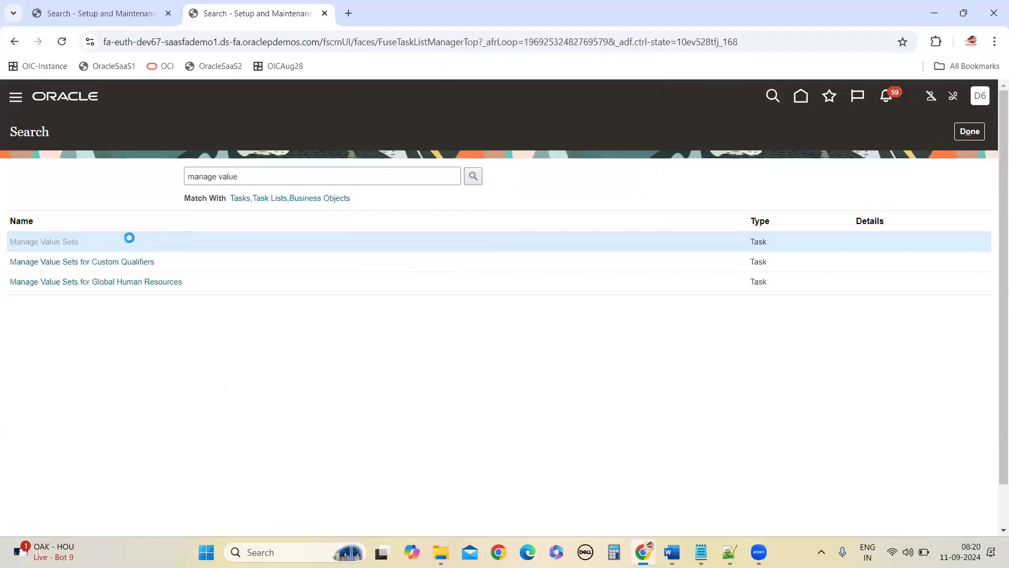
pyautogui.click(120, 14)
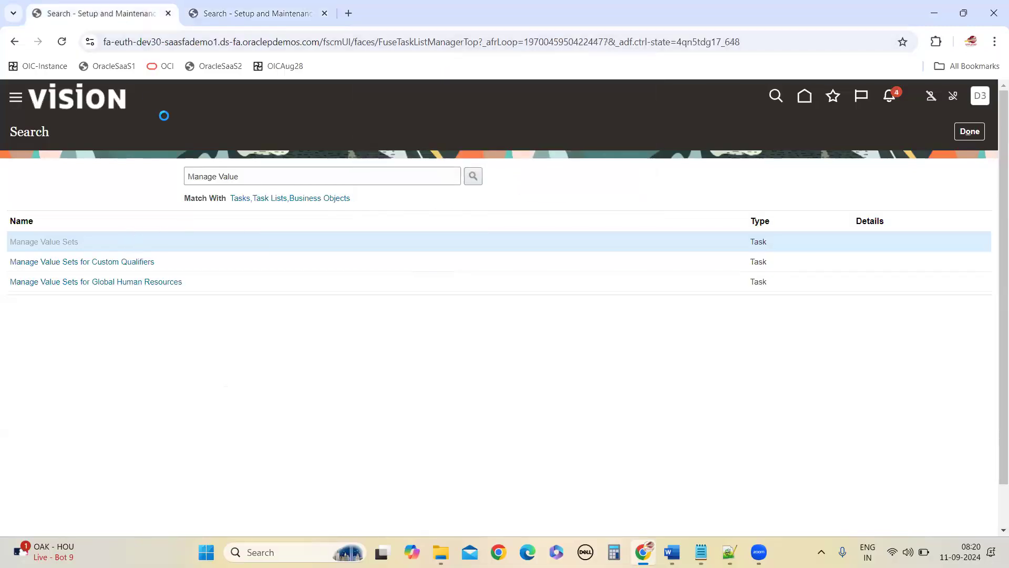
pyautogui.click(232, 14)
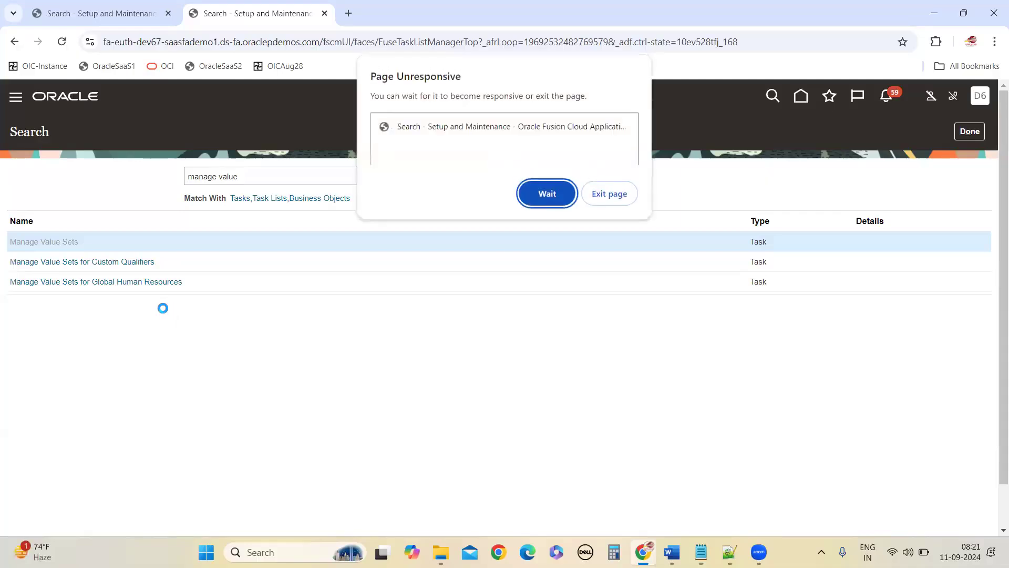
# Step: Copy the base address of the dev67 environment, switch to Microsoft Edge and load it there
pyautogui.click(185, 41)
pyautogui.click(212, 42)
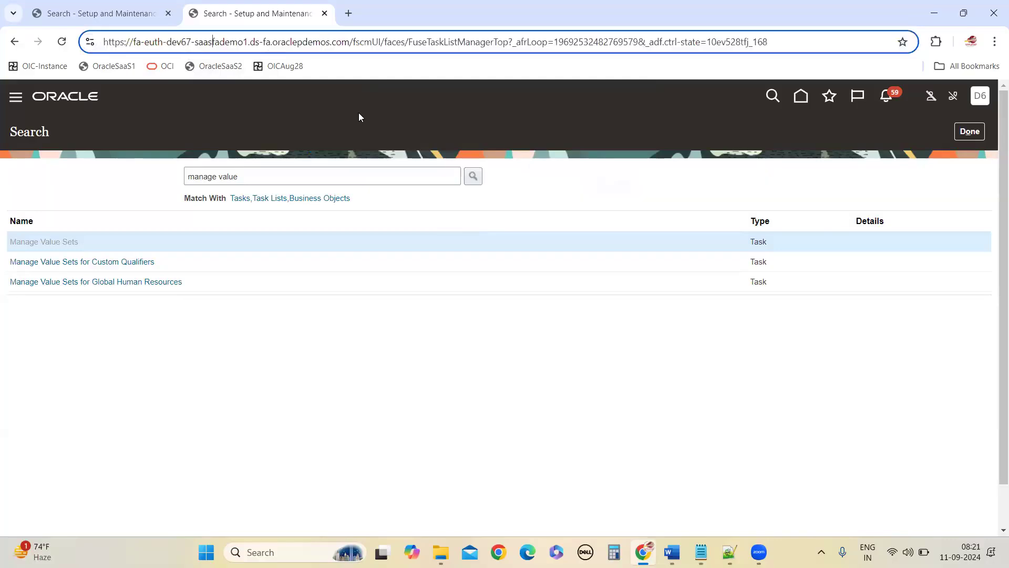
pyautogui.moveTo(353, 42); pyautogui.dragTo(99, 41)
pyautogui.hotkey('ctrl', 'c')
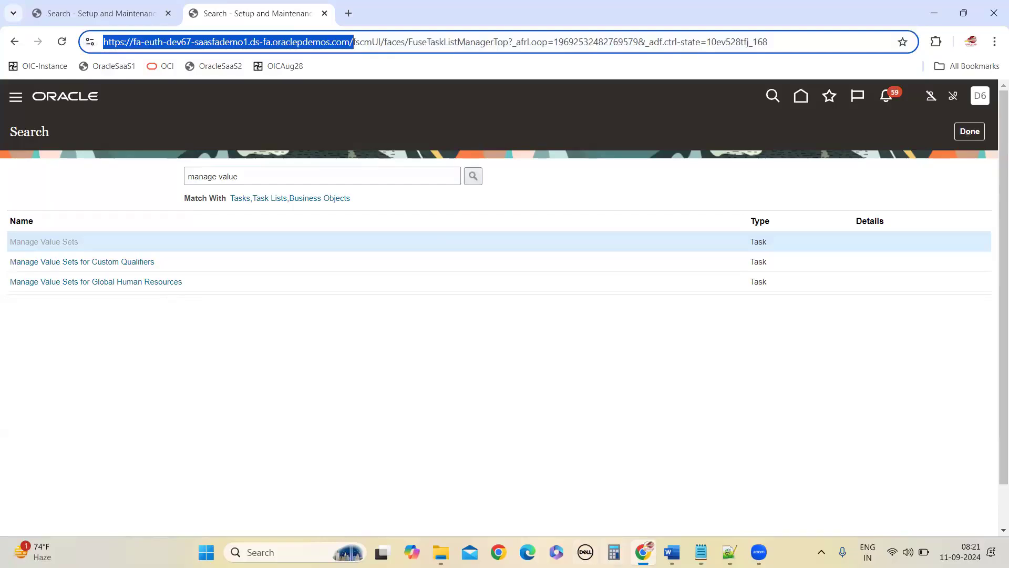
pyautogui.click(527, 552)
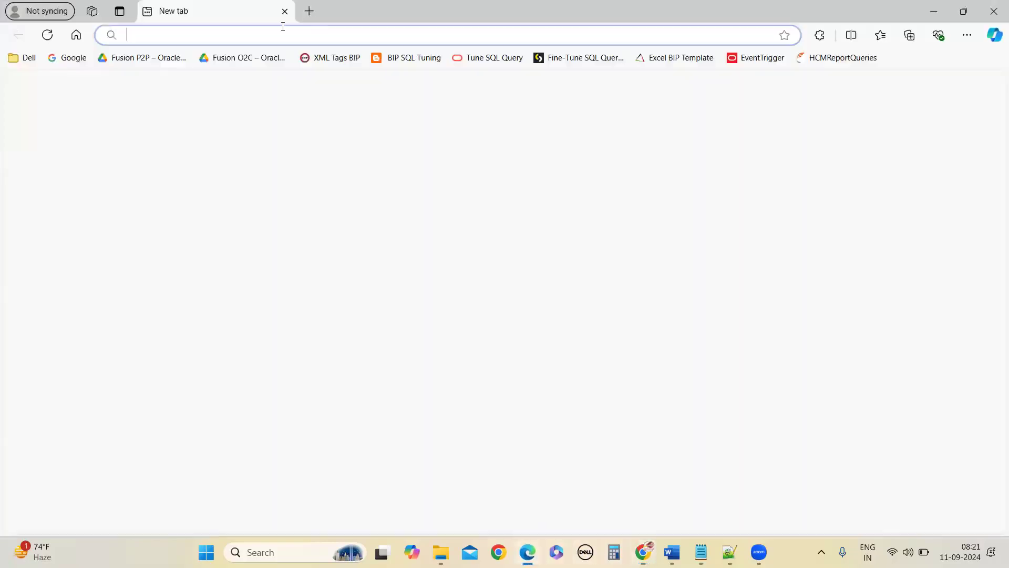
pyautogui.hotkey('ctrl', 'v')
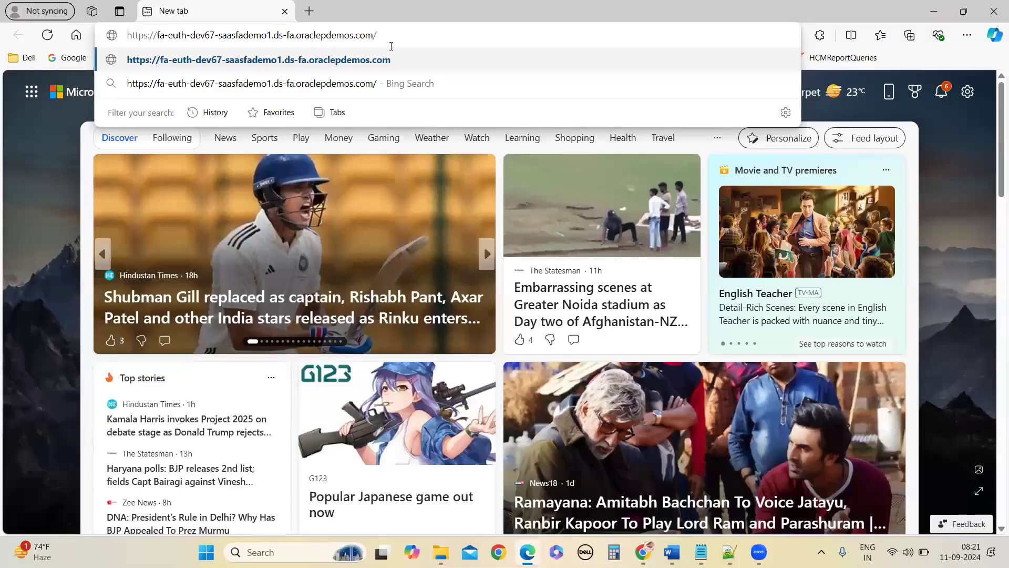
pyautogui.press('Return')
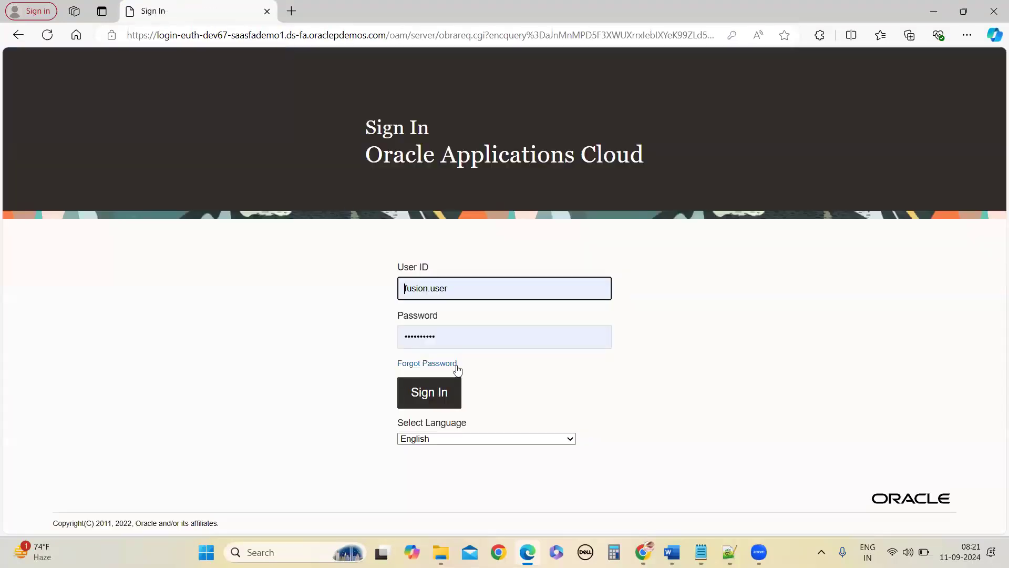
# Step: Replace the prefilled user ID with the dev67 account, enter the account password and sign in
pyautogui.click(471, 289)
pyautogui.hotkey('ctrl', 'a')
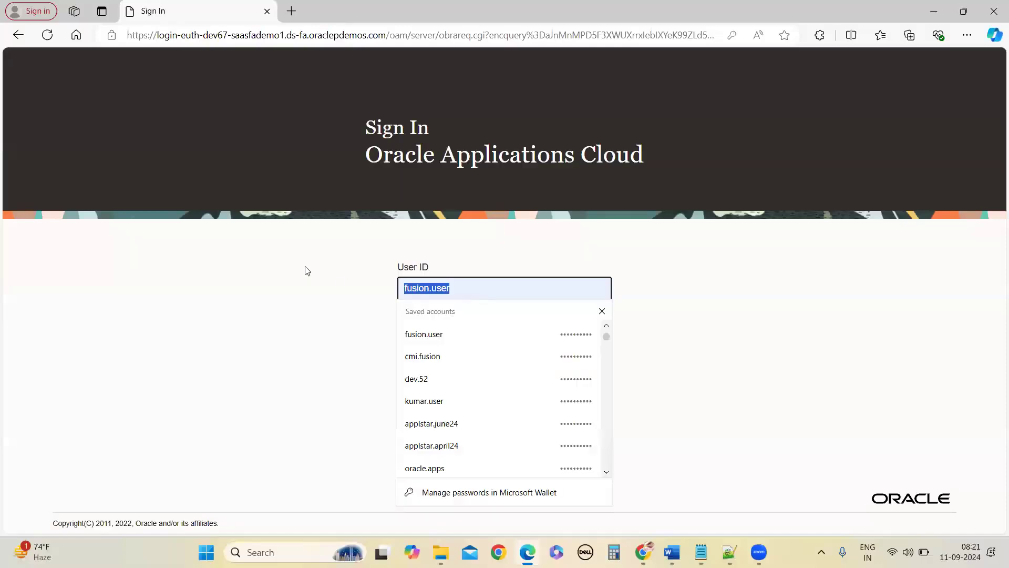
pyautogui.write('dev.')
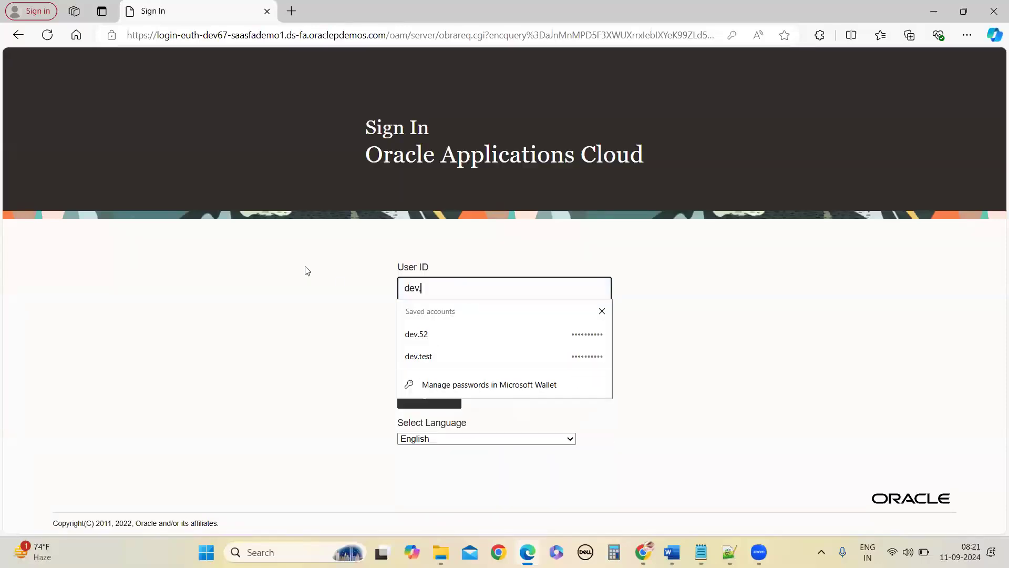
pyautogui.write('67')
pyautogui.press('Tab')
pyautogui.write('**********')
pyautogui.click(439, 405)
# Step: Switch back to Chrome and close the unresponsive dev30 and dev67 Oracle pages
pyautogui.moveTo(643, 552)
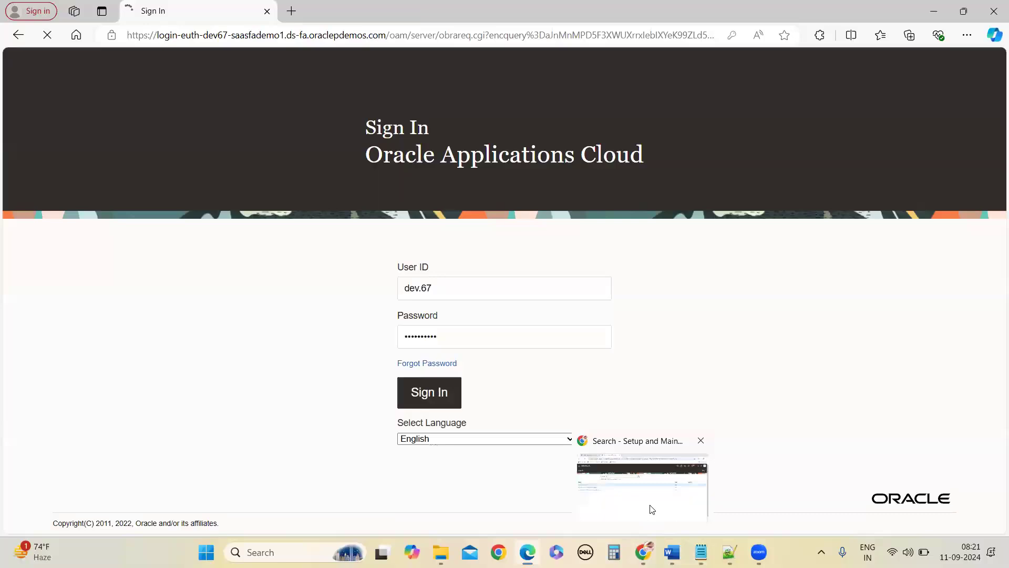
pyautogui.click(649, 507)
pyautogui.click(168, 14)
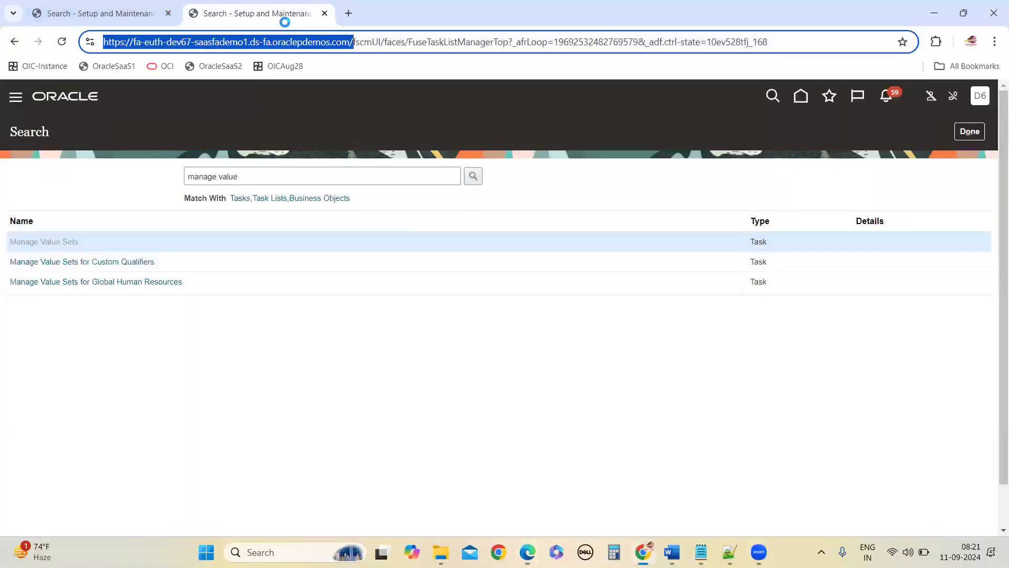
pyautogui.click(169, 14)
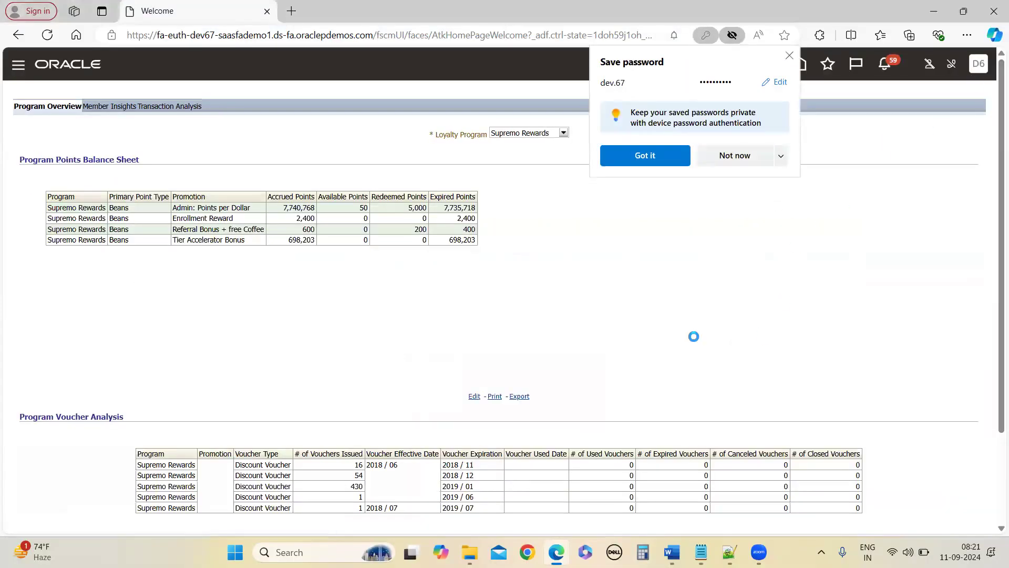
# Step: Open Setup and Maintenance in Edge, dismiss the offer to save the password, and go to the task Search page
pyautogui.click(746, 261)
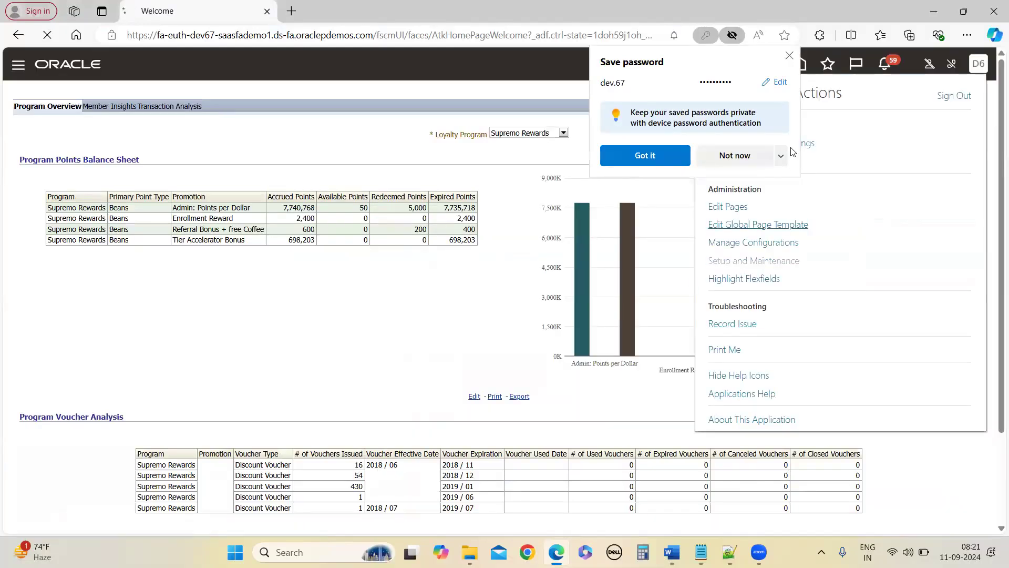
pyautogui.click(789, 55)
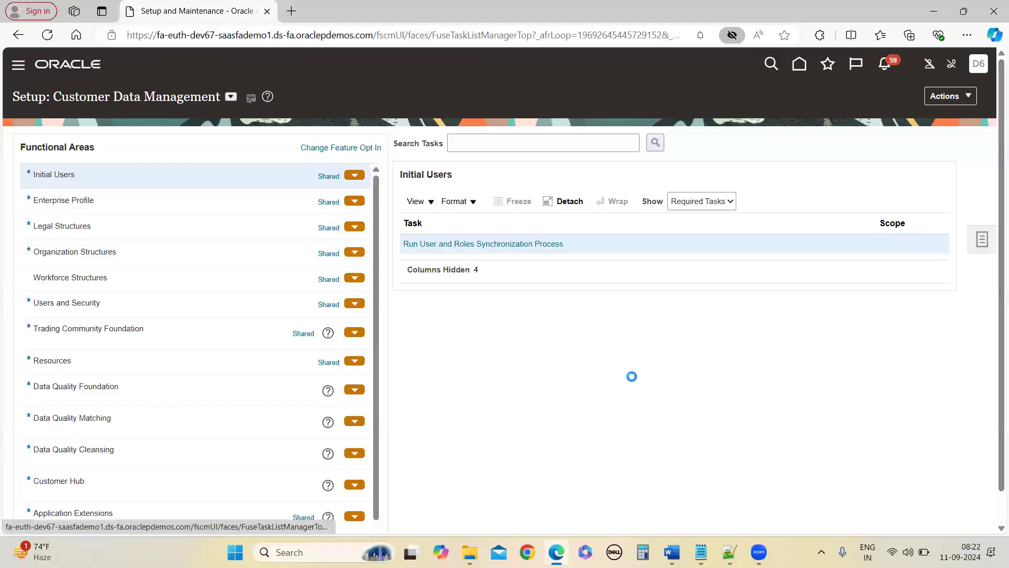
pyautogui.click(982, 240)
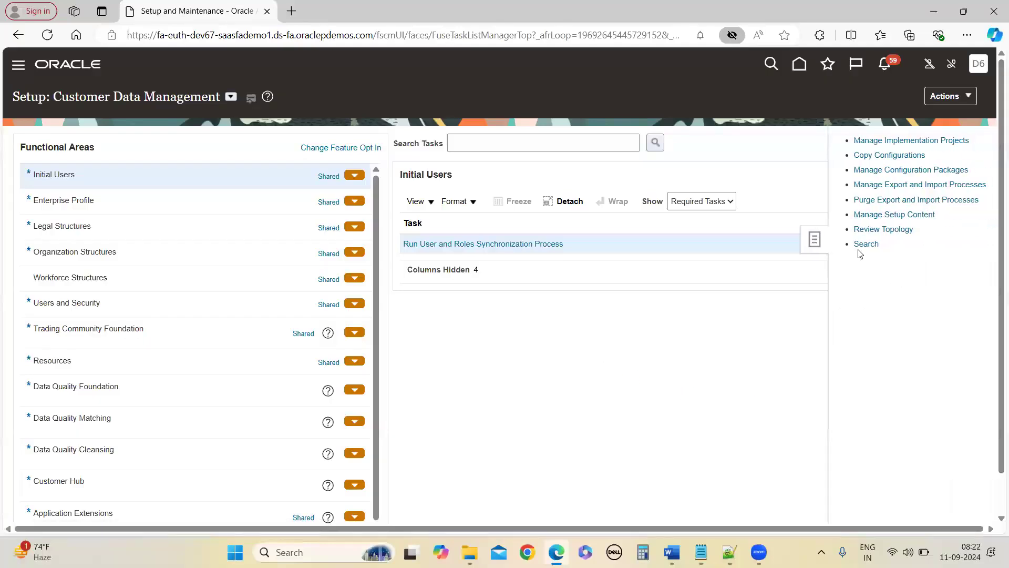
pyautogui.click(859, 243)
# Step: Search for "manage value" and open the Manage Value Sets task
pyautogui.click(262, 143)
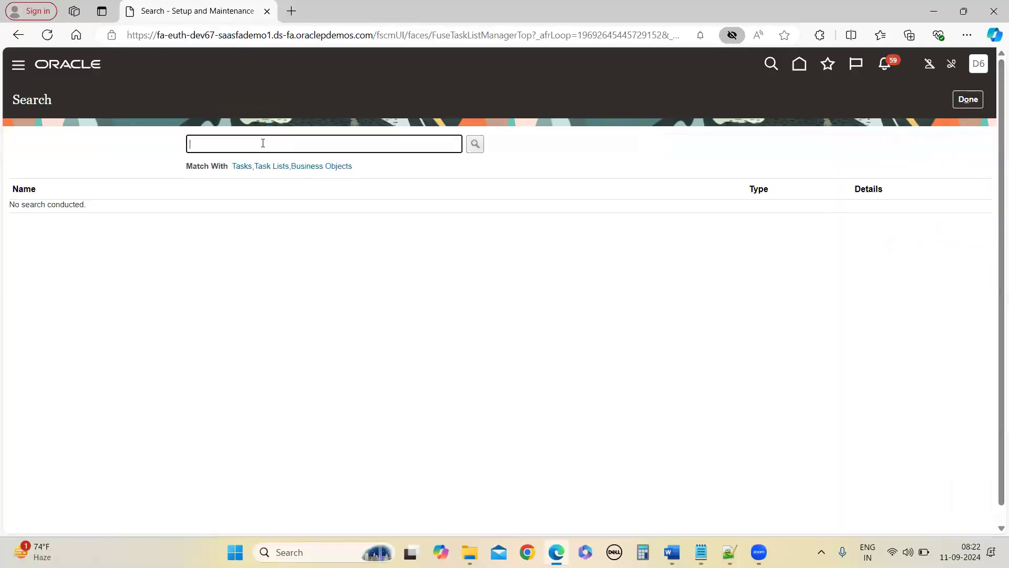
pyautogui.write('manage value')
pyautogui.press('Return')
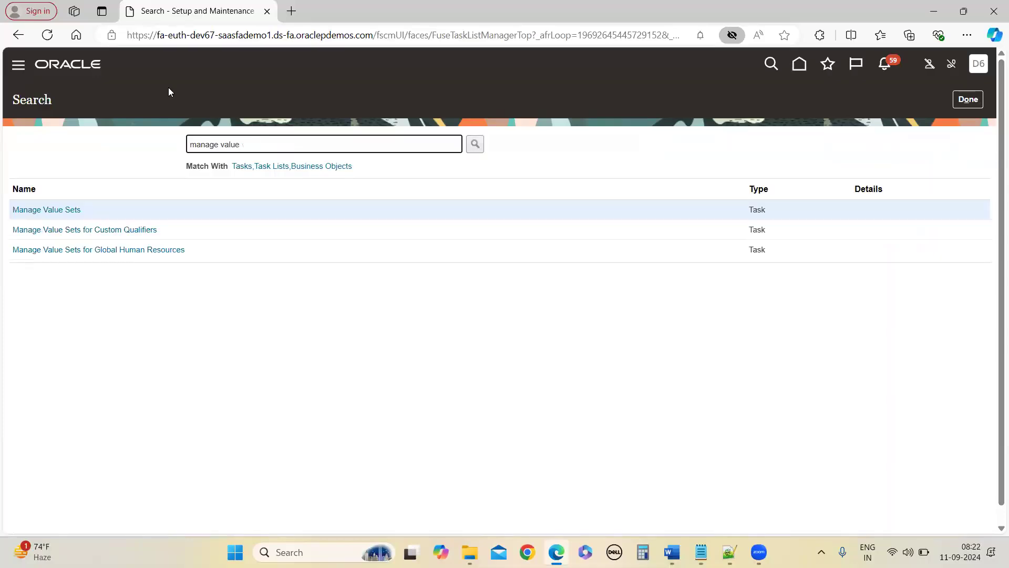
pyautogui.click(53, 211)
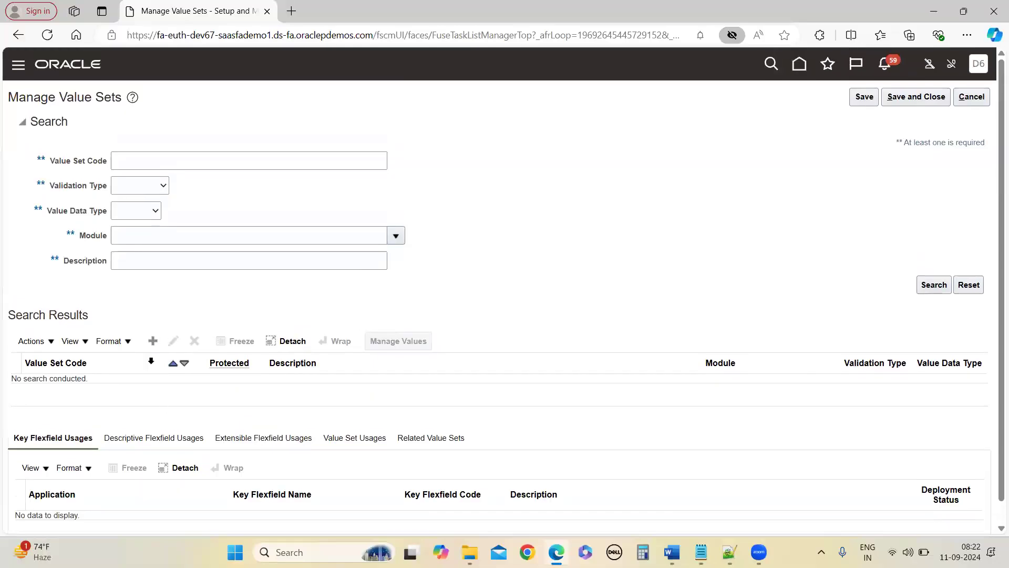
# Step: Start creating a new value set from the search results section
pyautogui.click(153, 341)
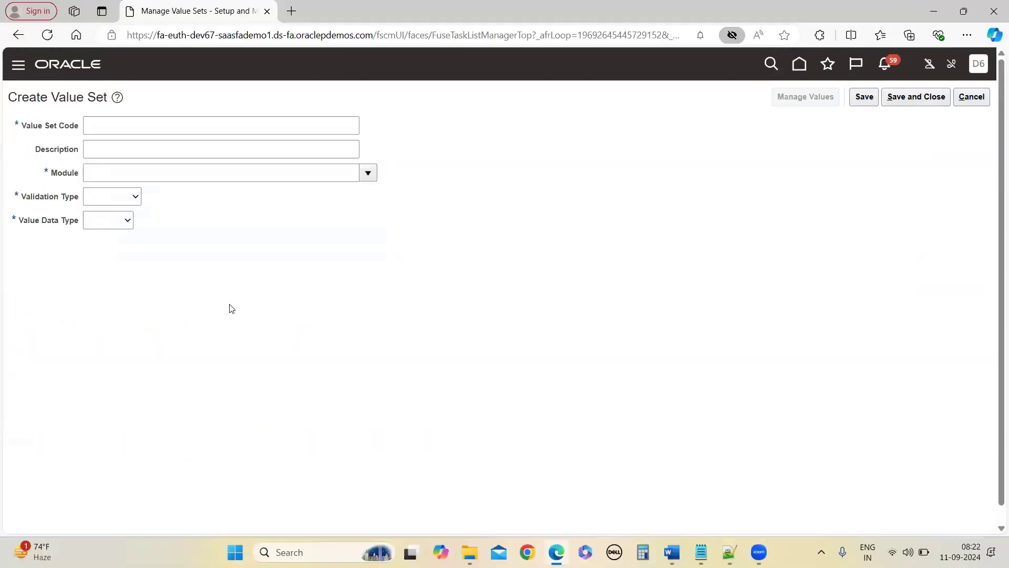
pyautogui.click(114, 129)
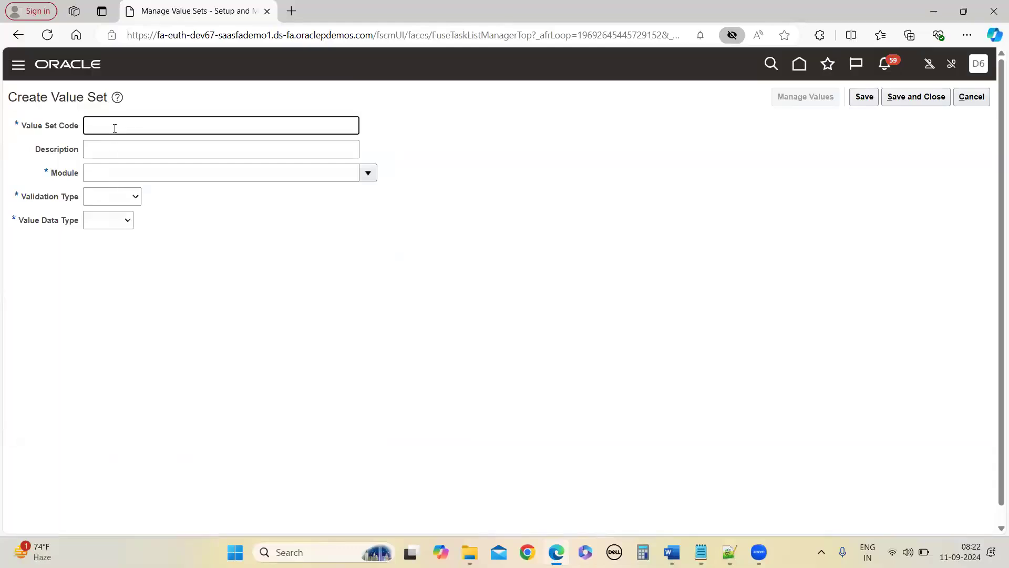
pyautogui.write('https://fa-euth-dev67-saasfademo1.ds-fa.oraclepdemos.com/')
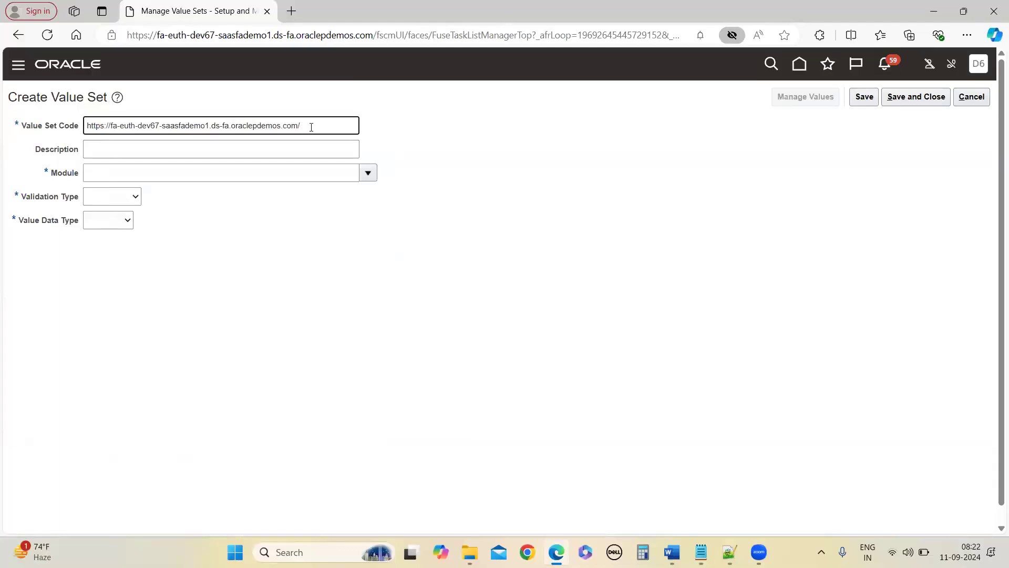
pyautogui.moveTo(312, 127); pyautogui.dragTo(2, 99)
pyautogui.press('BackSpace')
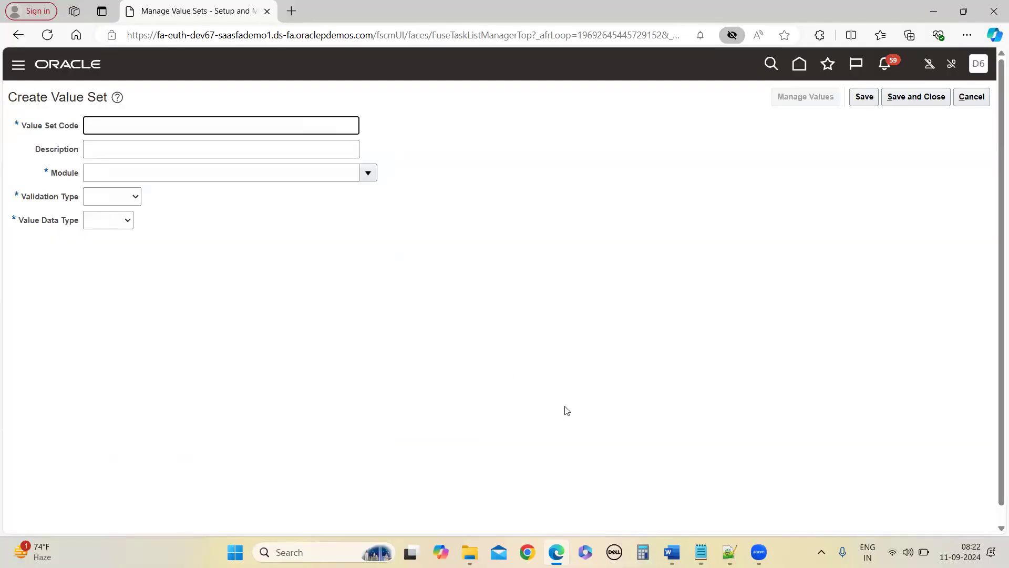
# Step: Copy the name APLSTR_FORMATONLY_VSET from the Word document and paste it below the format only line in the Notepad notes
pyautogui.click(677, 550)
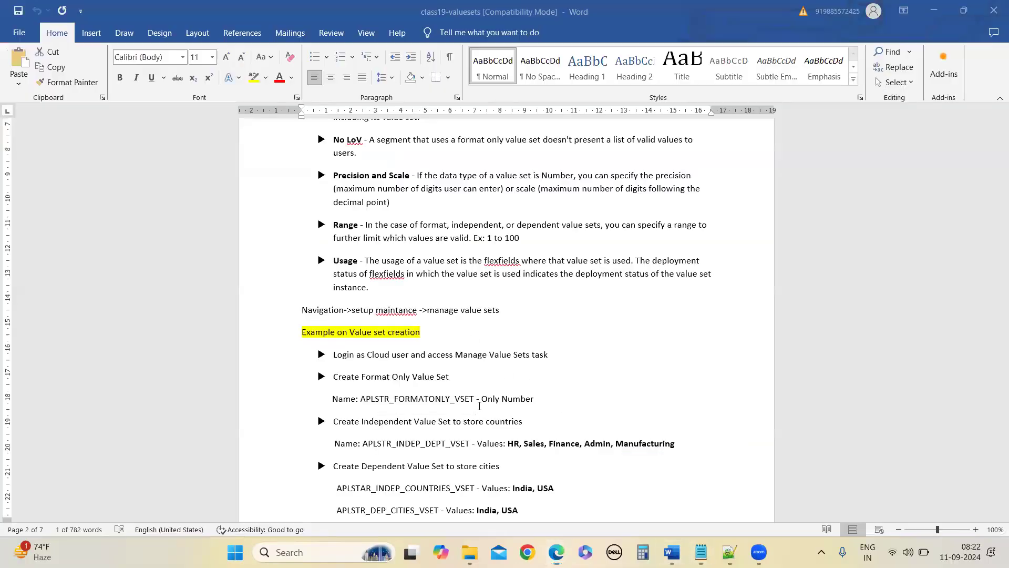
pyautogui.doubleClick(442, 399)
pyautogui.hotkey('ctrl', 'c')
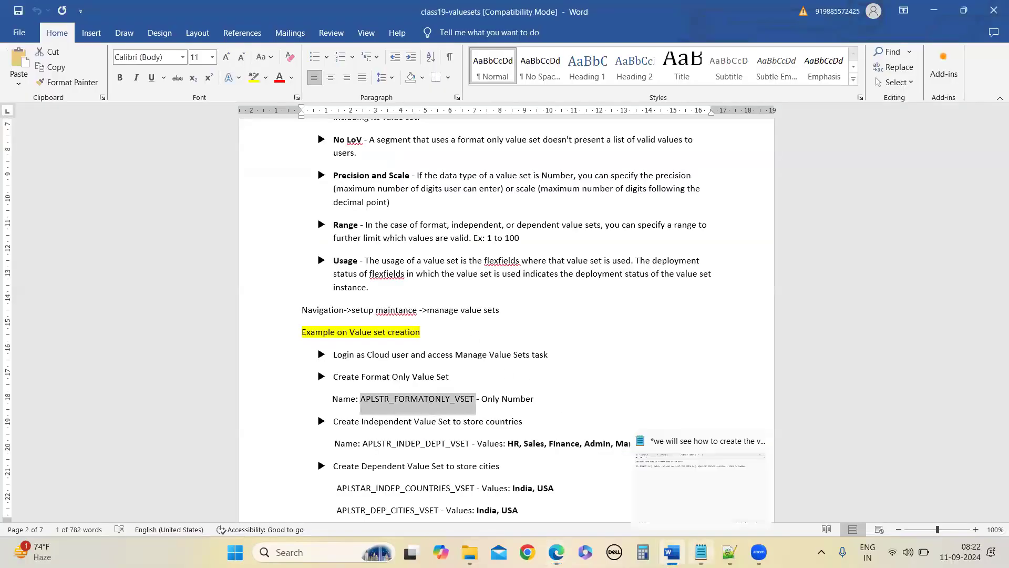
pyautogui.hotkey('alt', 'Tab')
pyautogui.click(908, 110)
pyautogui.press('Return')
pyautogui.press('Return')
pyautogui.hotkey('ctrl', 'v')
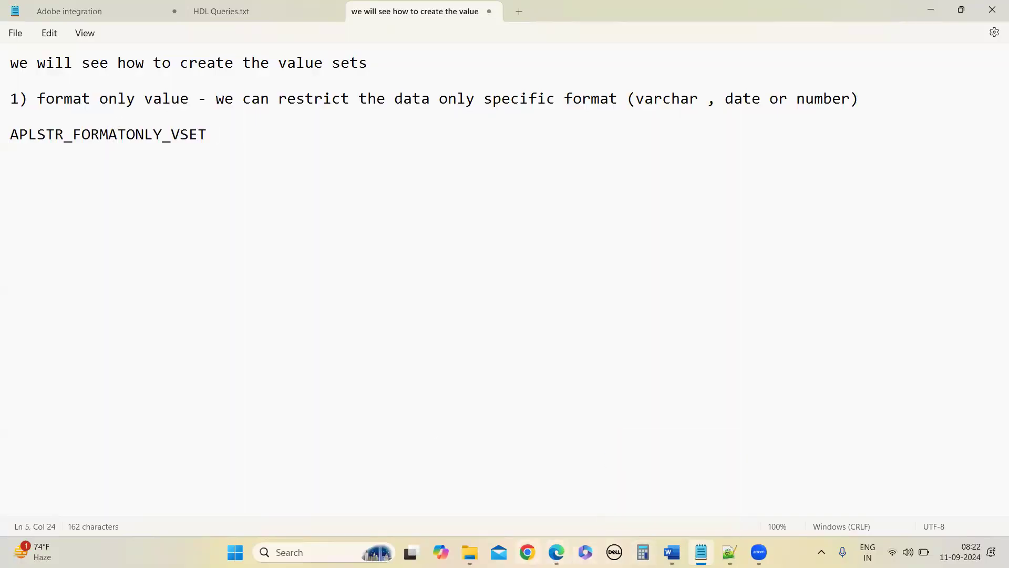
# Step: Switch back to Edge and set both the Value Set Code and Description to APLSTR_FORMATONLY_VSET
pyautogui.moveTo(557, 552)
pyautogui.click(559, 497)
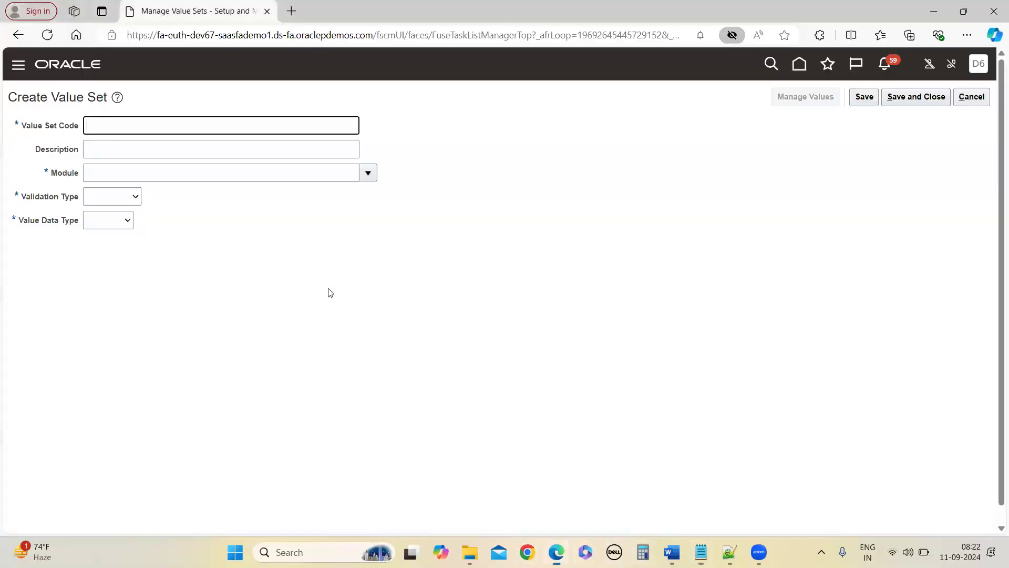
pyautogui.hotkey('ctrl', 'v')
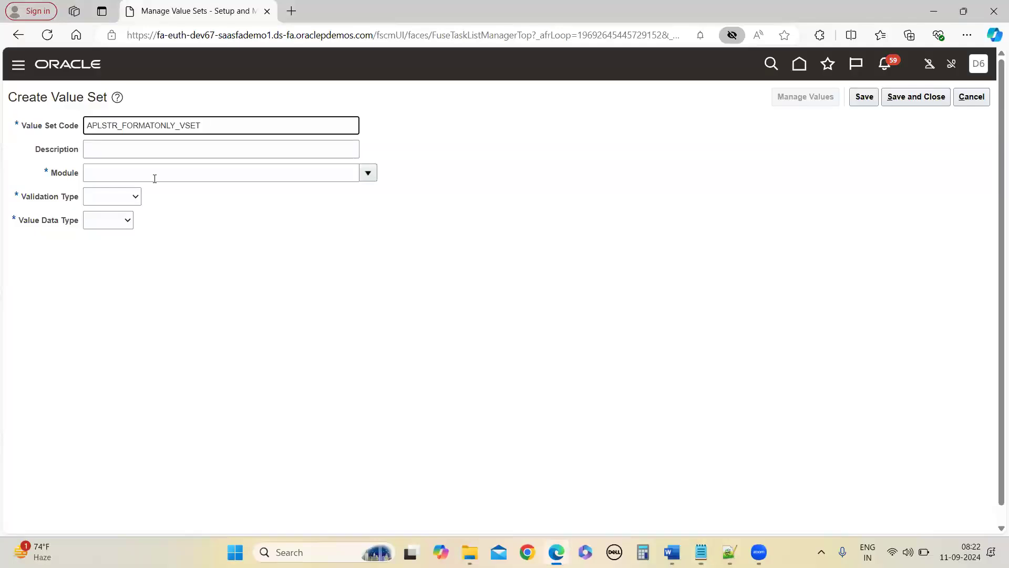
pyautogui.click(123, 146)
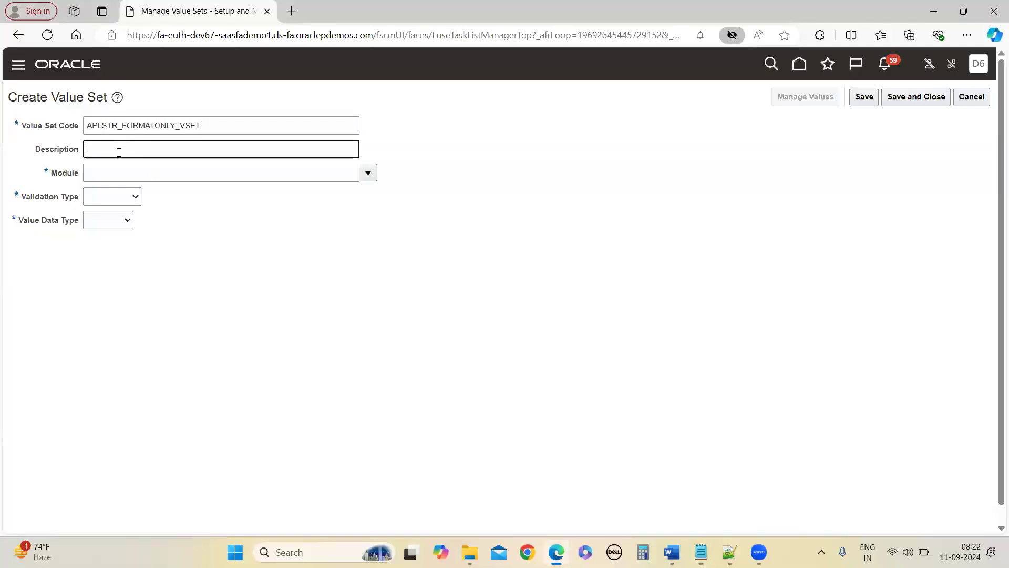
pyautogui.hotkey('ctrl', 'v')
# Step: Search the modules for "Application Tool" and assign Application Toolkit as the value set's module
pyautogui.click(145, 176)
pyautogui.click(368, 172)
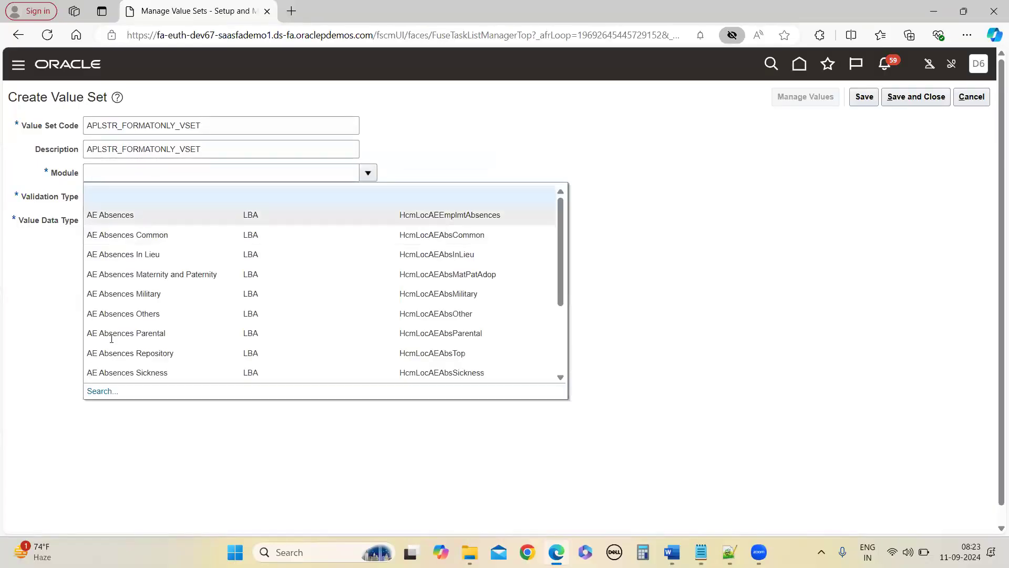
pyautogui.click(98, 393)
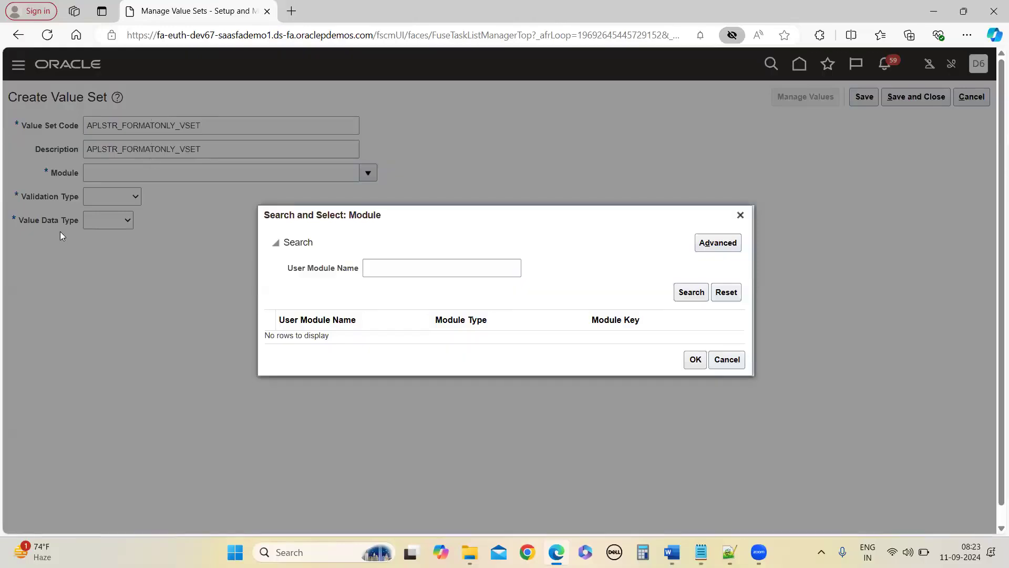
pyautogui.click(390, 272)
pyautogui.write('App')
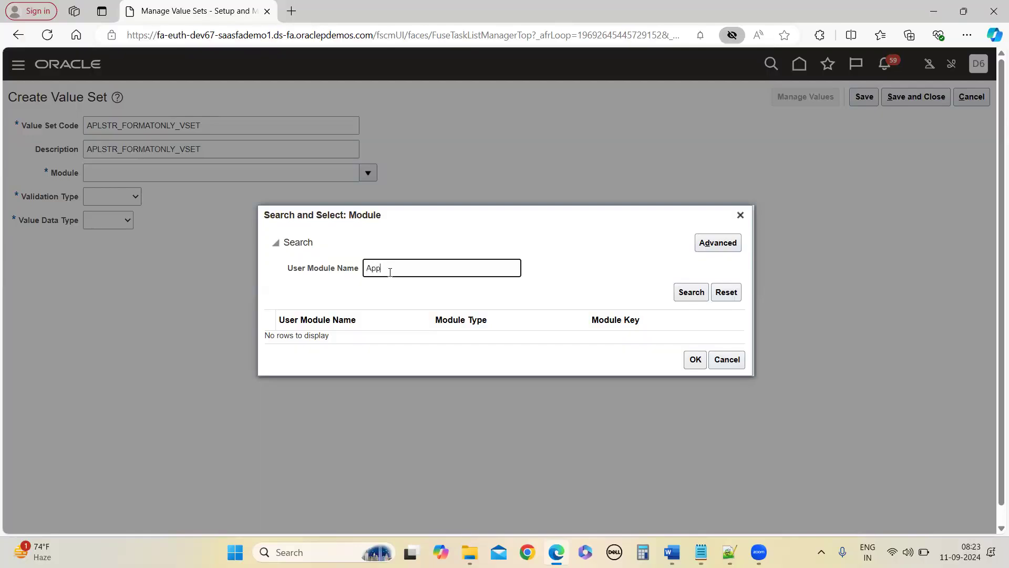
pyautogui.write('lication Tool')
pyautogui.click(691, 291)
pyautogui.click(343, 341)
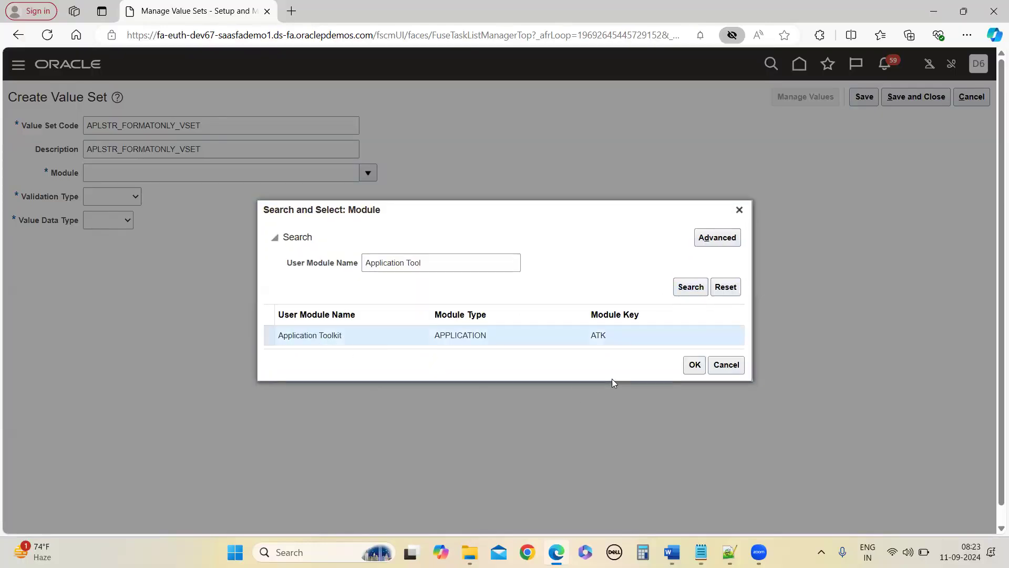
pyautogui.click(694, 365)
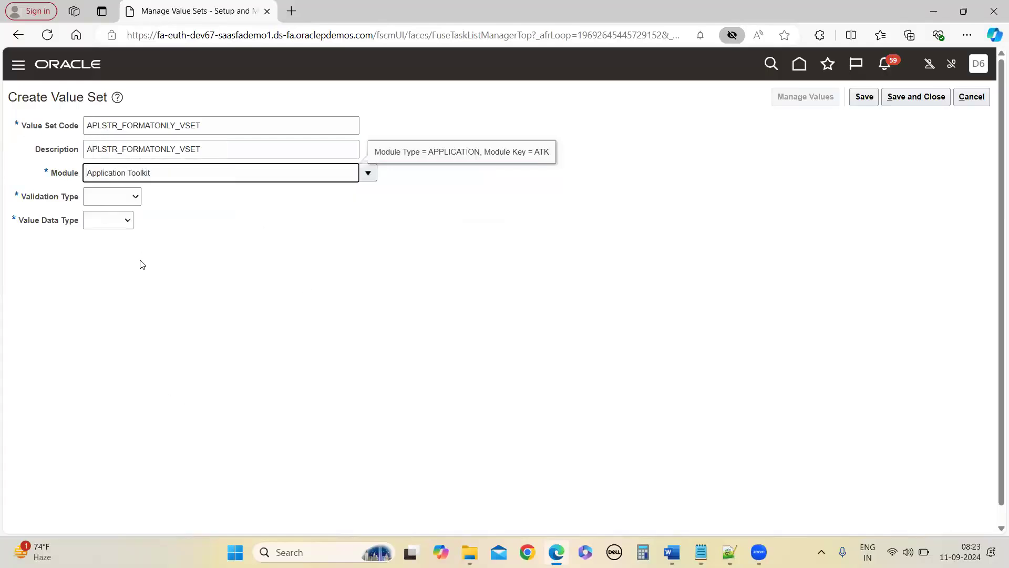
# Step: Set the Validation Type to Format Only and the Value Data Type to Number
pyautogui.click(120, 201)
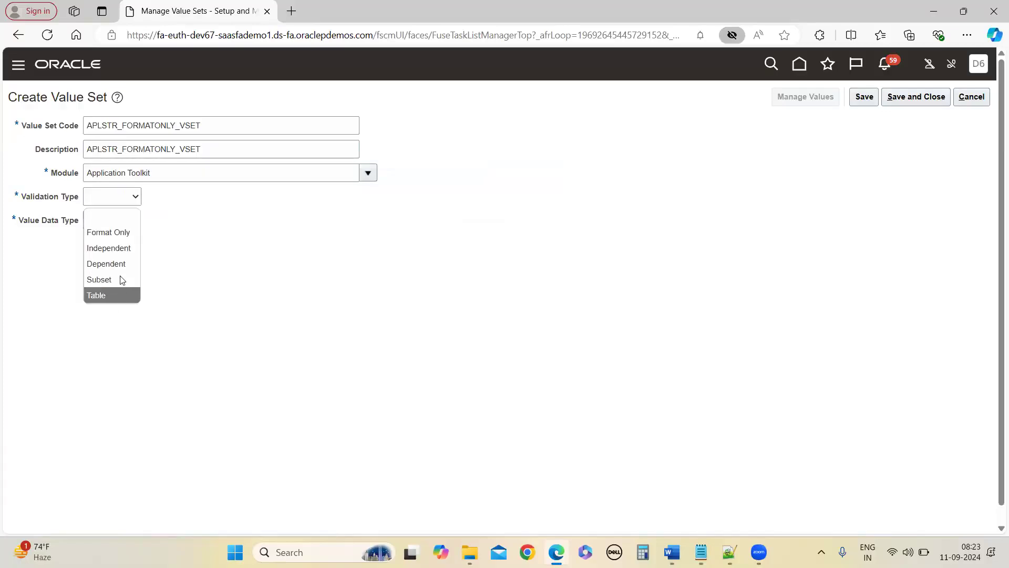
pyautogui.click(117, 233)
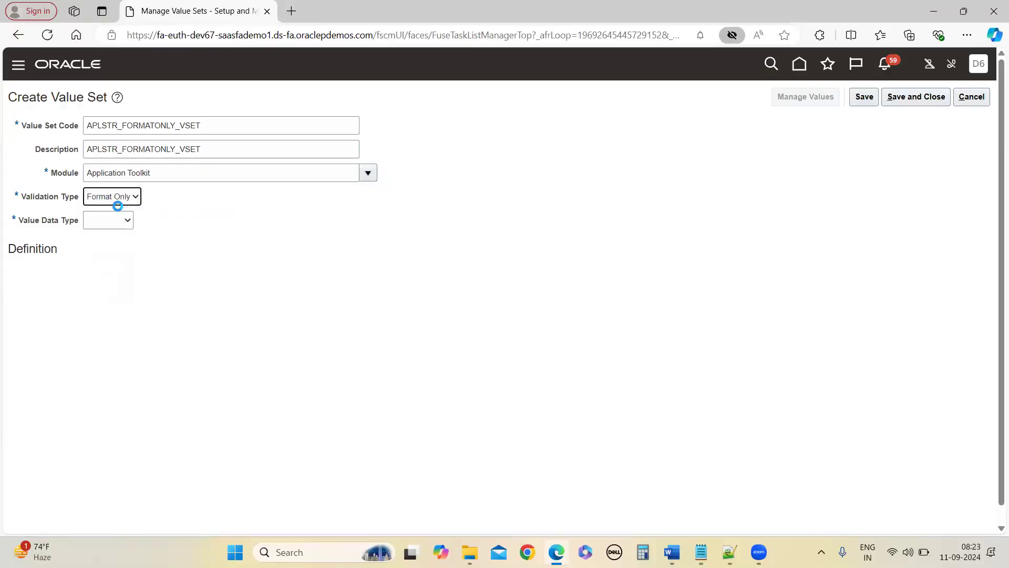
pyautogui.click(108, 224)
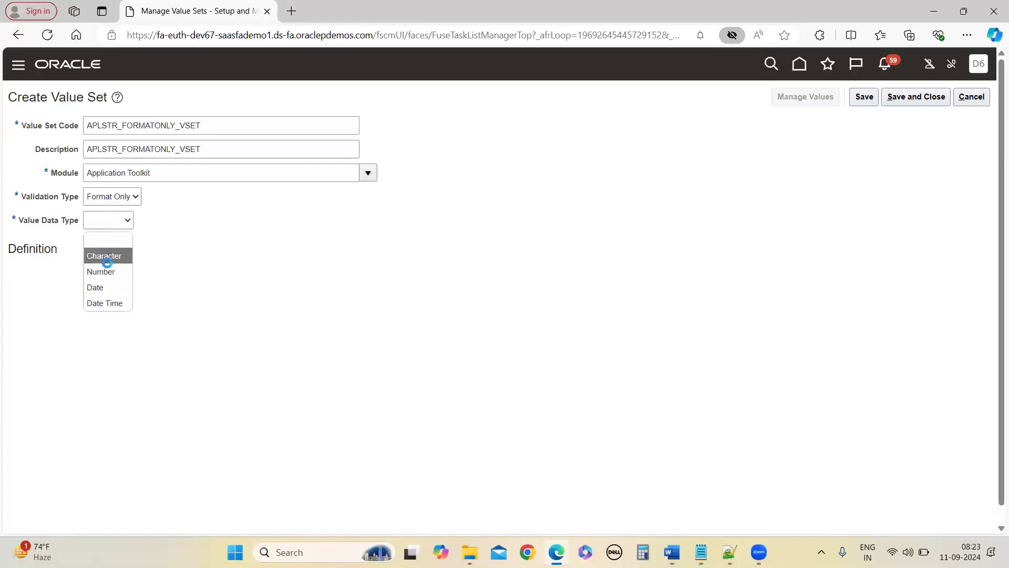
pyautogui.click(107, 271)
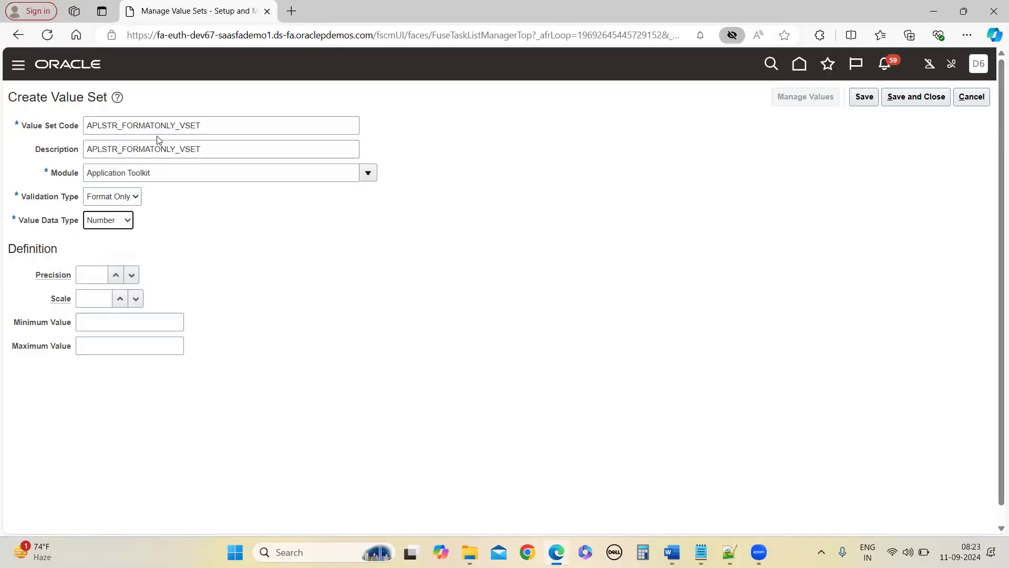
pyautogui.click(94, 275)
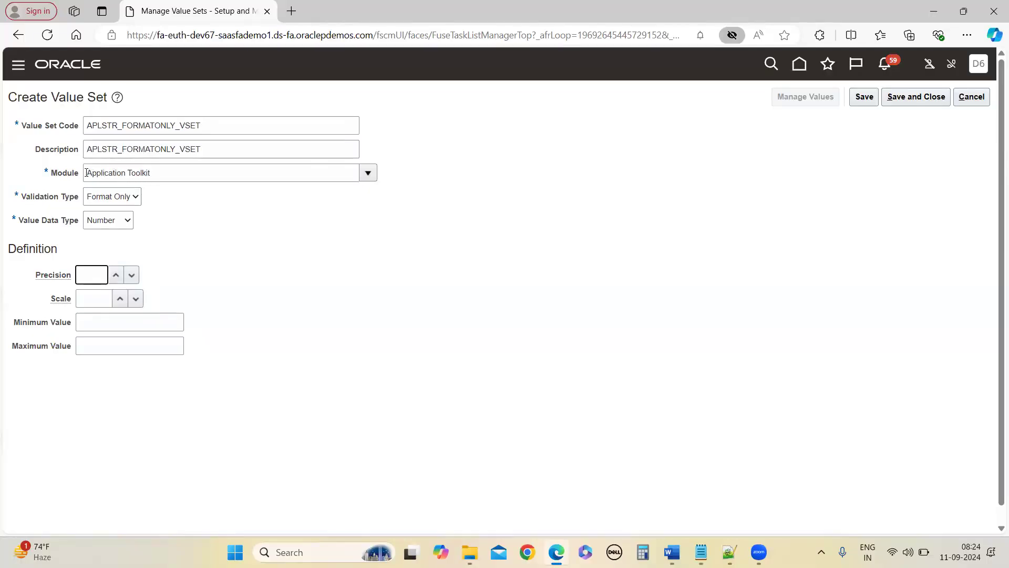
# Step: Browse the available modules, search for "Fina" to examine the financial modules, and leave the search without changing the module
pyautogui.moveTo(85, 174); pyautogui.dragTo(173, 172)
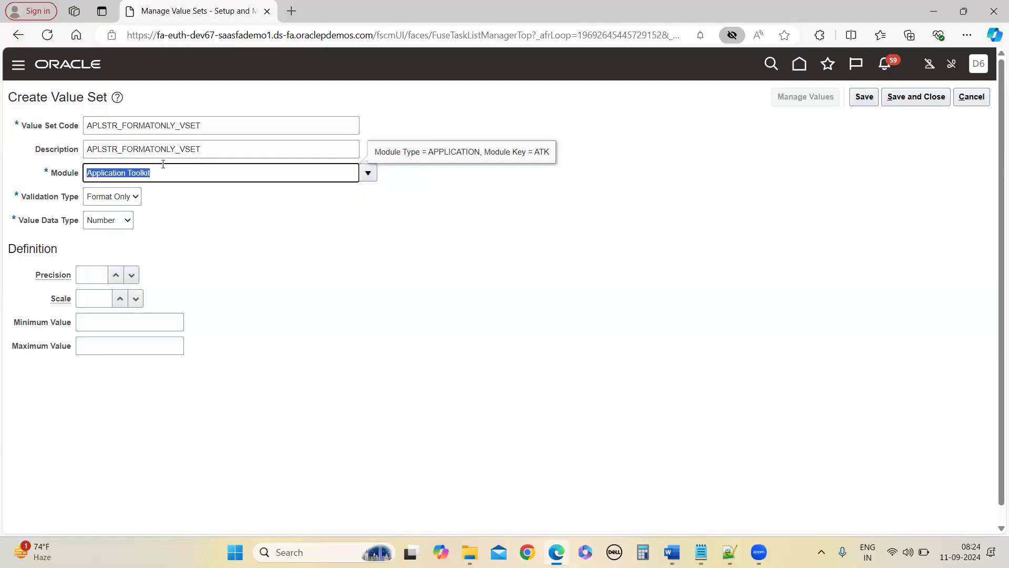
pyautogui.click(368, 175)
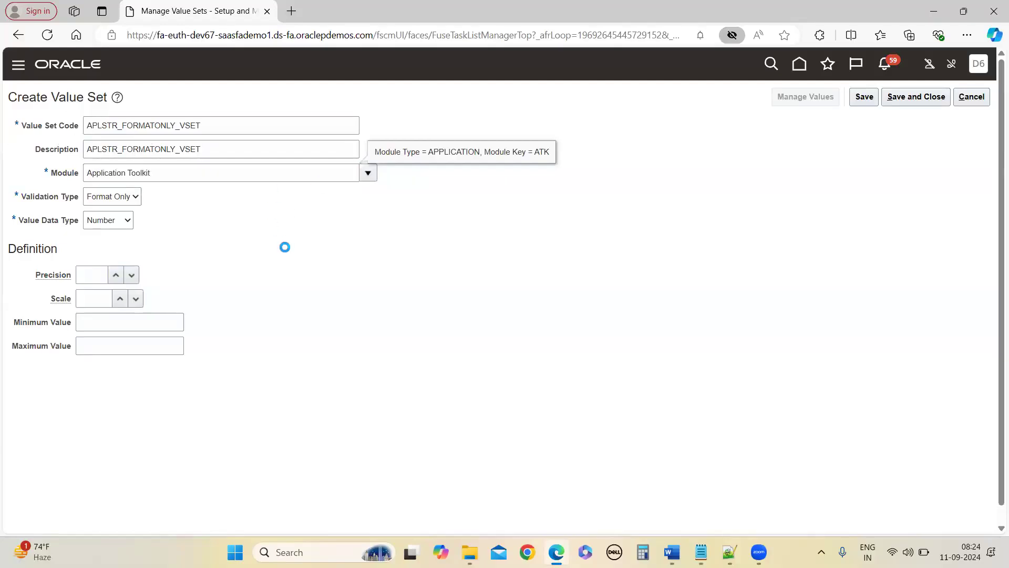
pyautogui.scroll(-4, 158, 320)
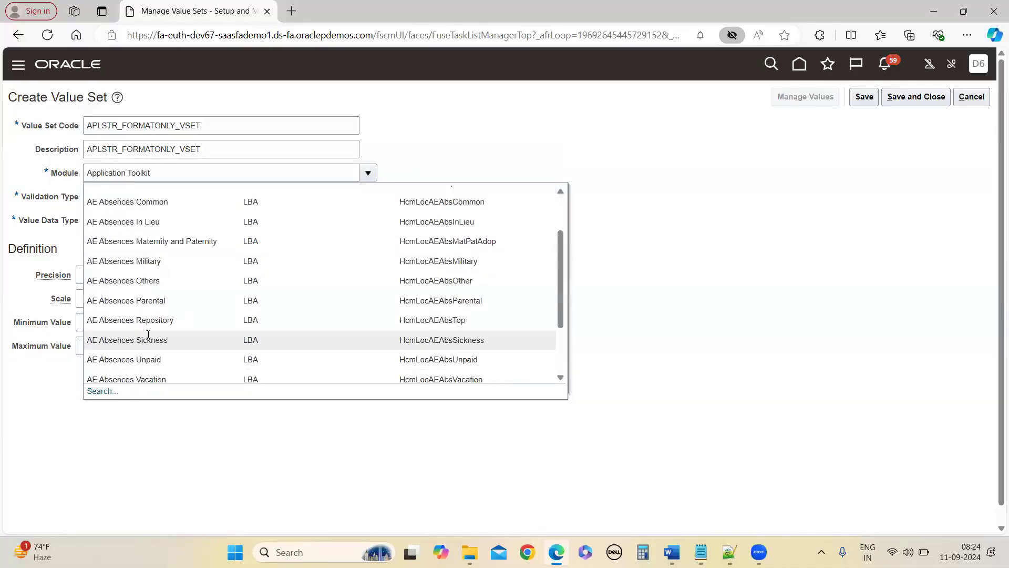
pyautogui.scroll(5, 145, 315)
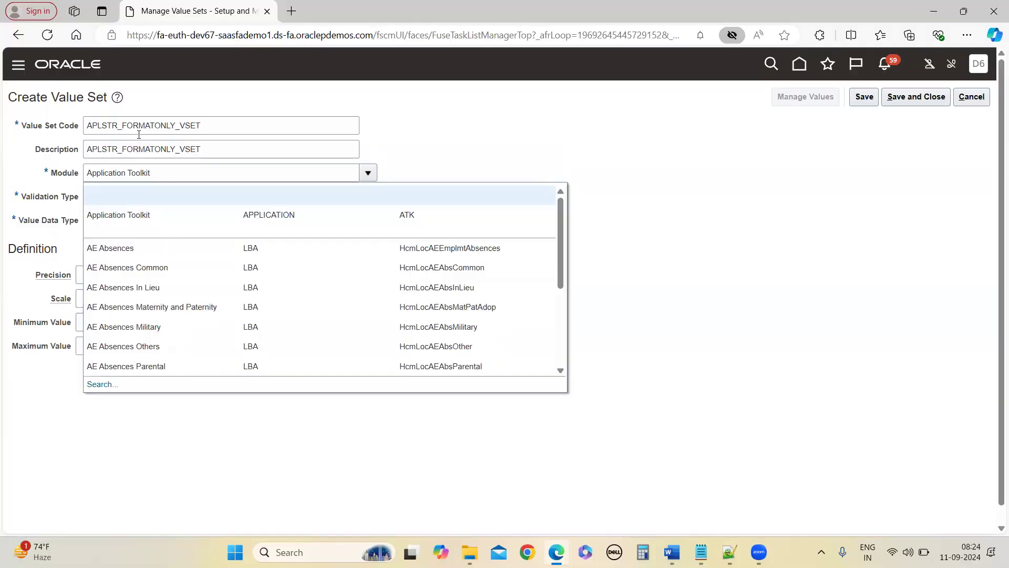
pyautogui.click(104, 384)
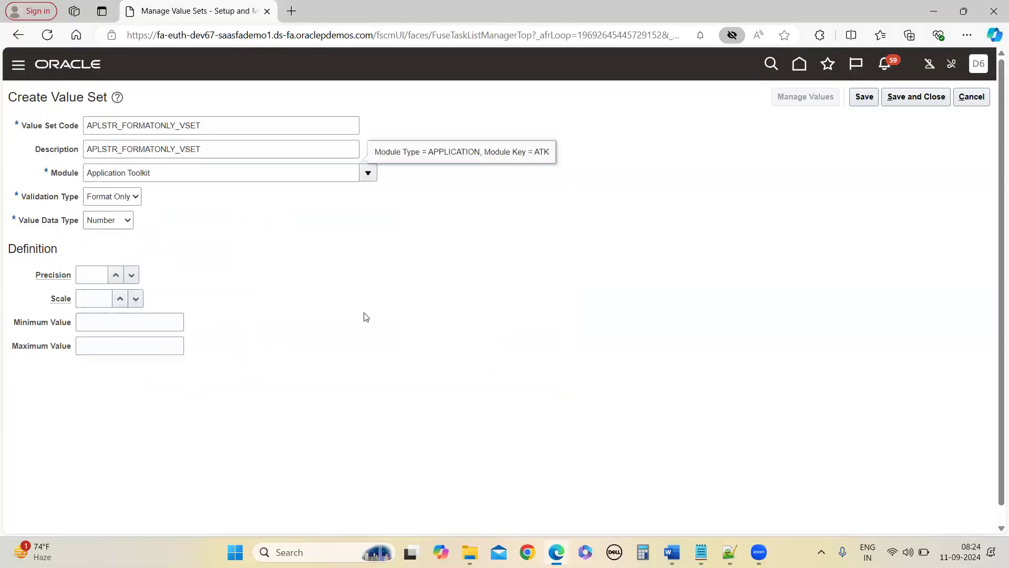
pyautogui.click(429, 268)
pyautogui.write('Fina')
pyautogui.click(692, 292)
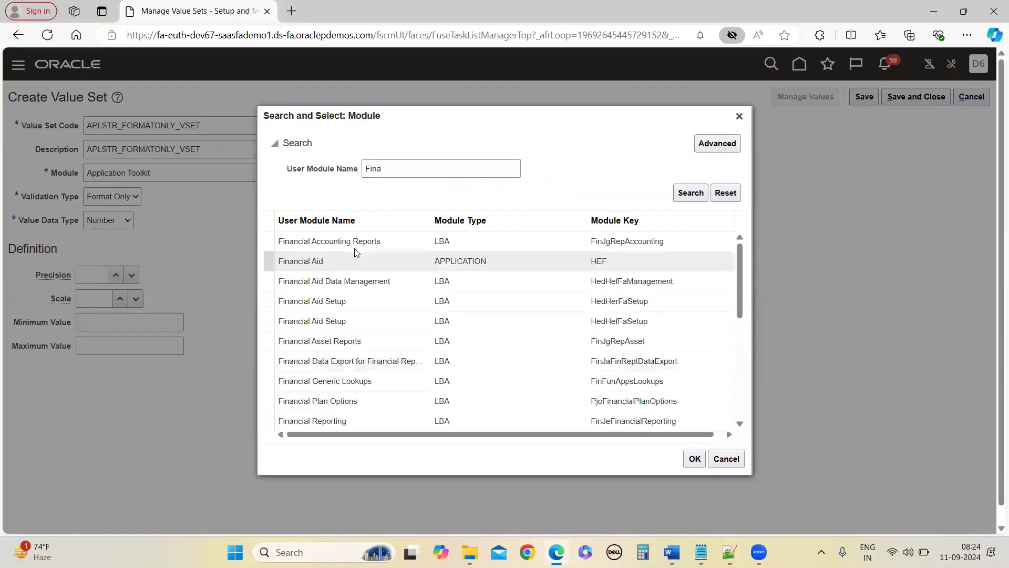
pyautogui.scroll(-3, 354, 381)
pyautogui.click(345, 368)
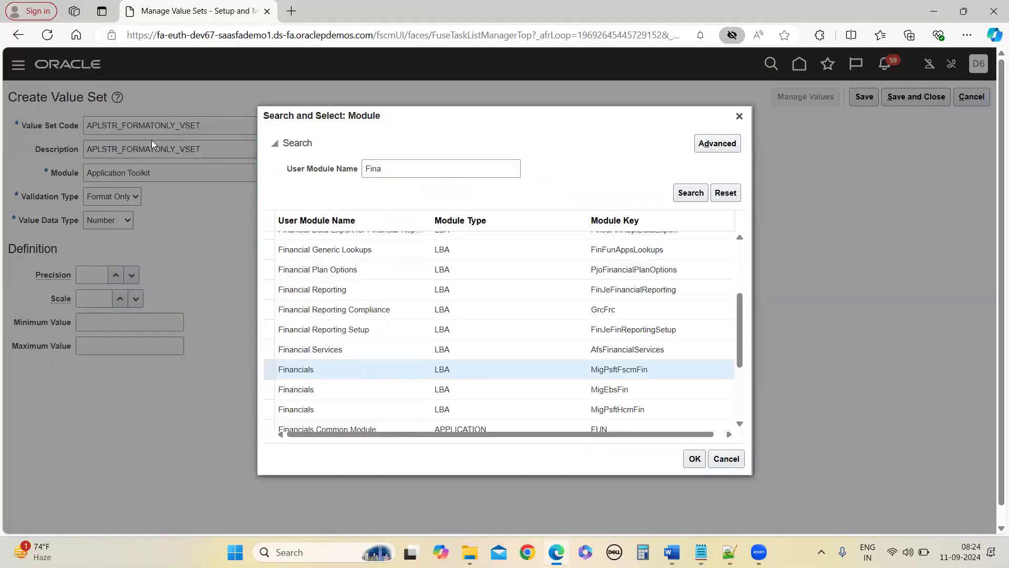
pyautogui.click(726, 458)
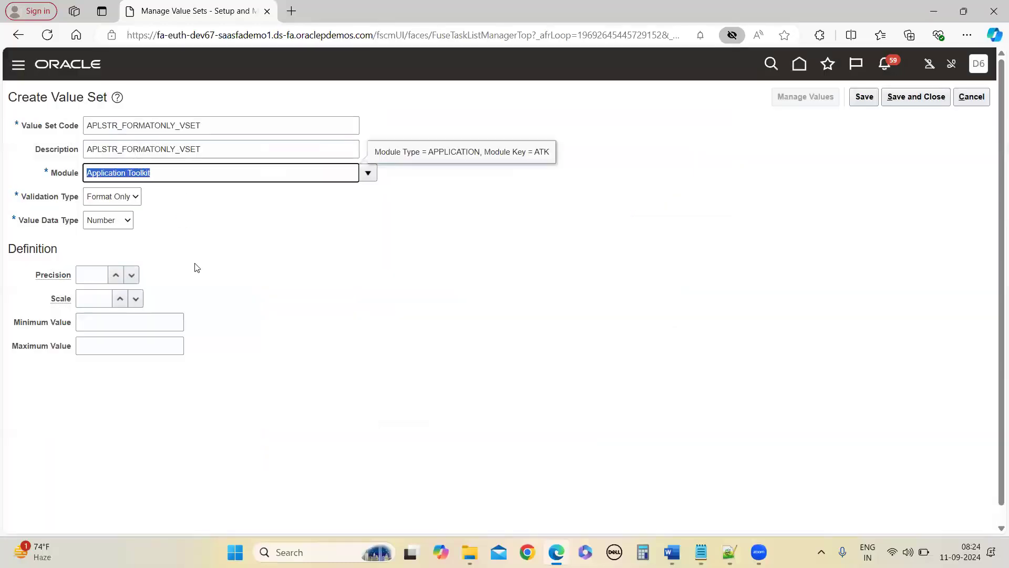
pyautogui.click(233, 354)
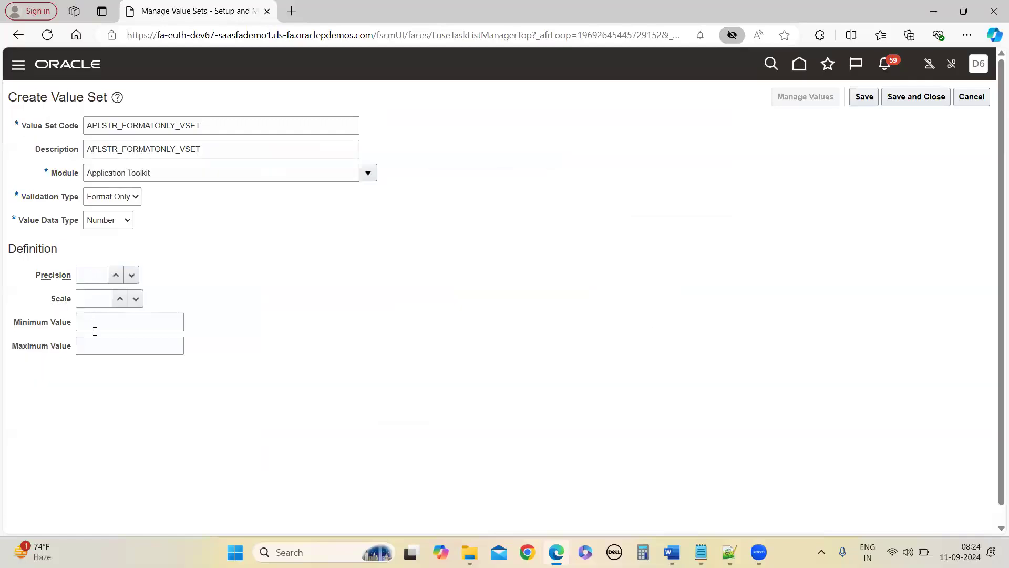
# Step: Define the number format with Precision 20, Minimum Value 1 and Maximum Value 1000, and save the value set
pyautogui.click(92, 277)
pyautogui.write('20')
pyautogui.click(93, 297)
pyautogui.click(127, 327)
pyautogui.write('1')
pyautogui.click(139, 404)
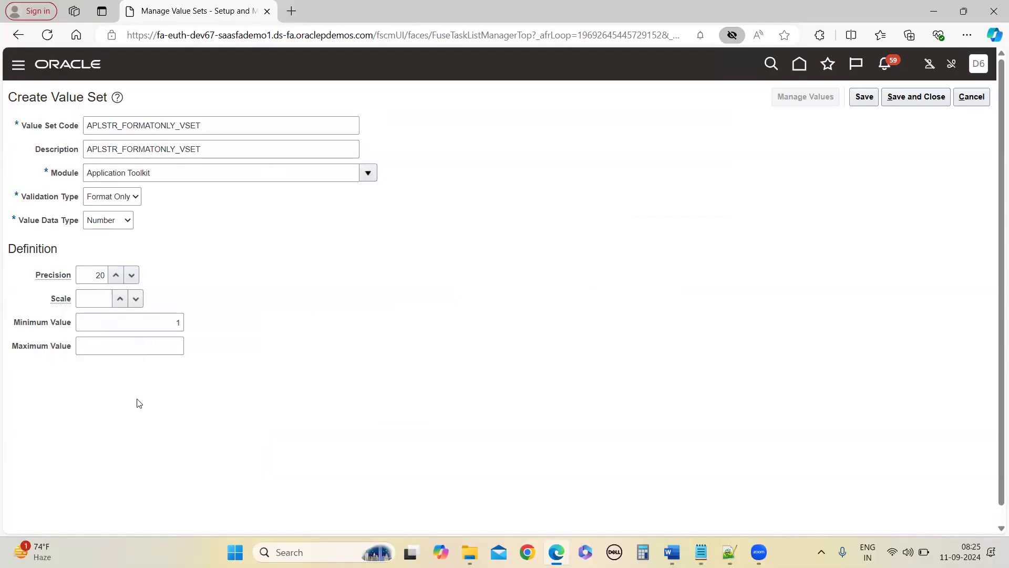
pyautogui.click(152, 343)
pyautogui.write('1000')
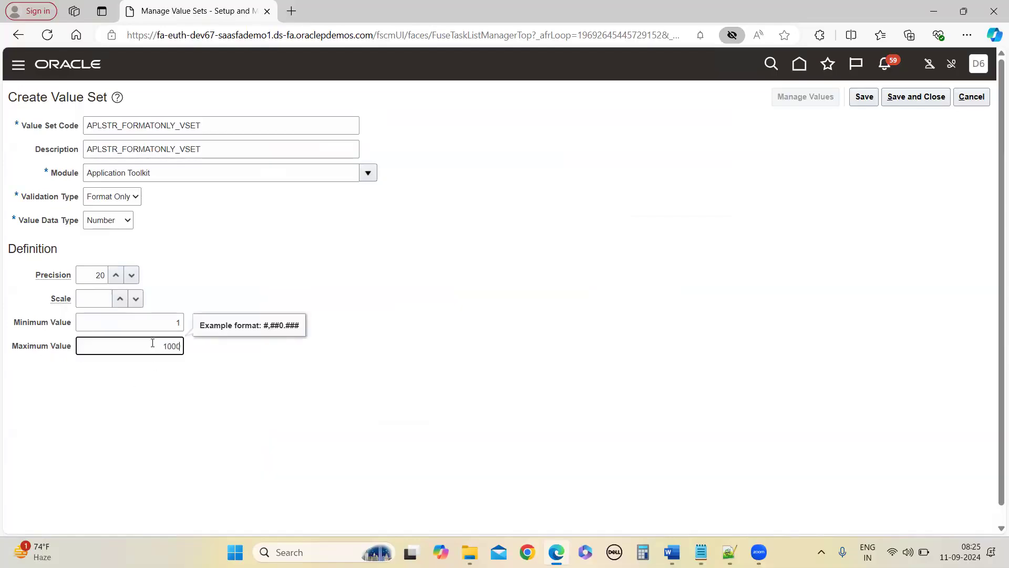
pyautogui.click(219, 435)
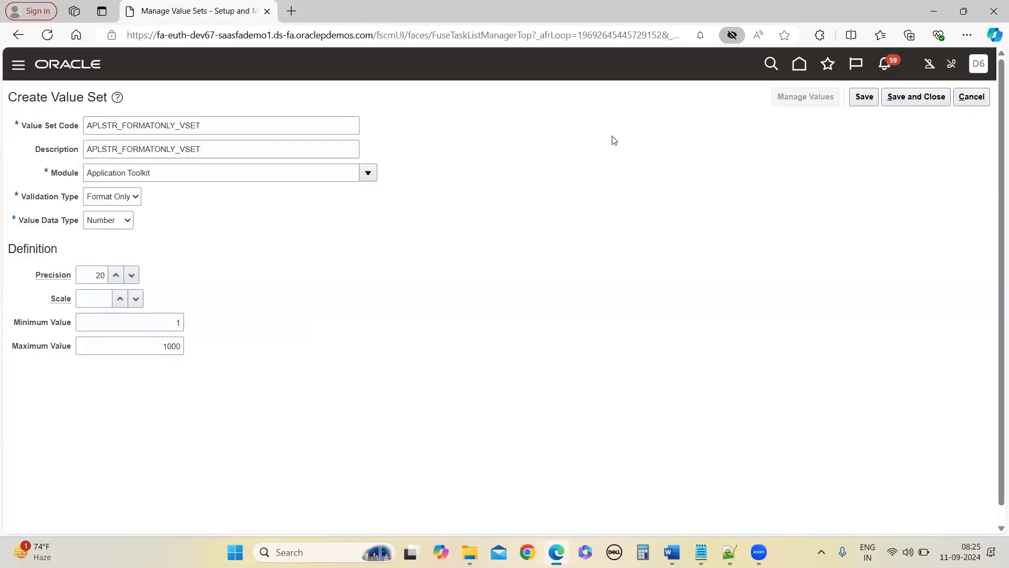
pyautogui.click(864, 97)
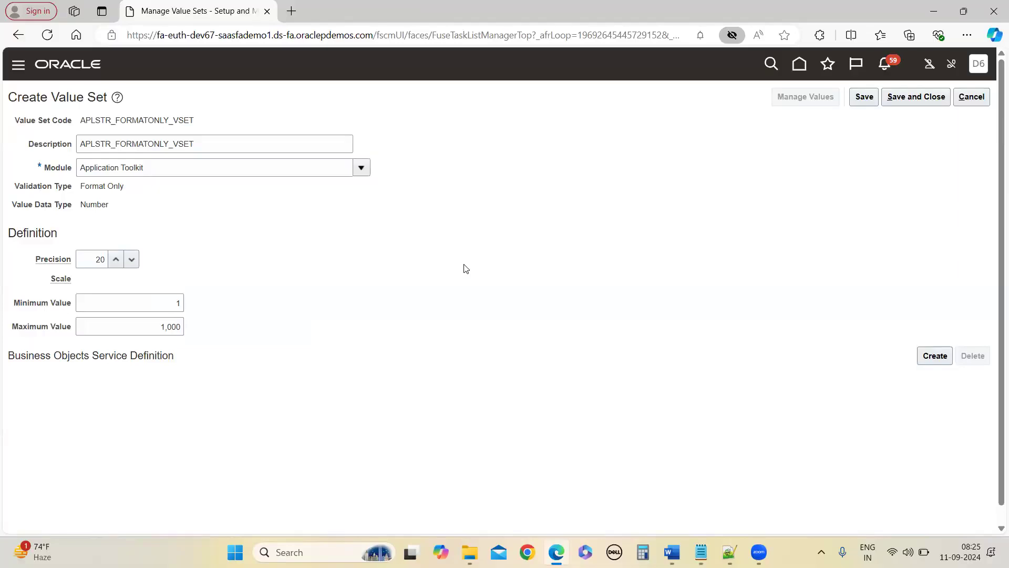
pyautogui.doubleClick(146, 121)
pyautogui.hotkey('ctrl', 'c')
pyautogui.click(724, 510)
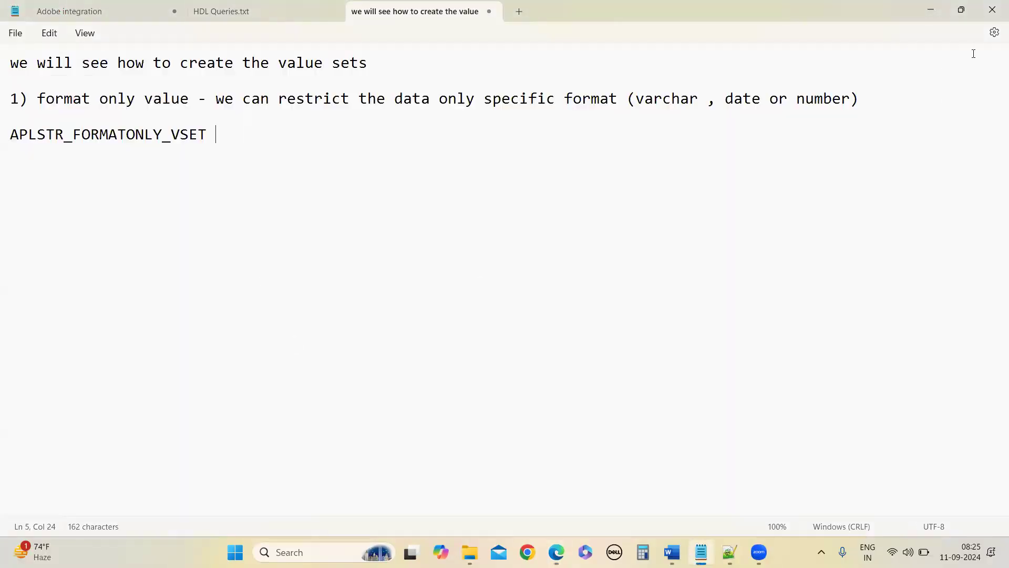
pyautogui.click(926, 9)
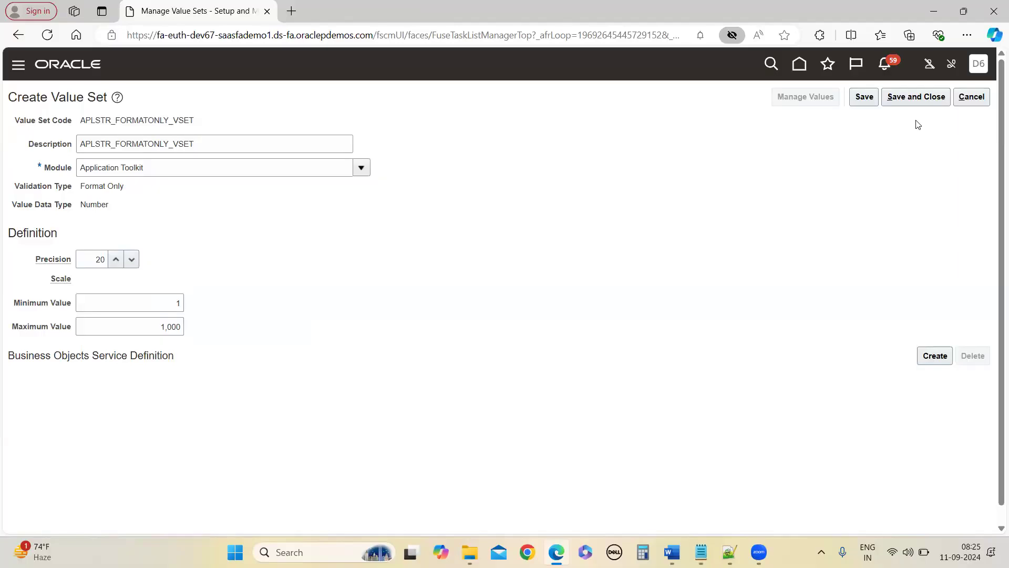
# Step: Save and close the format only value set, and copy the name APLSTR_INDEP_DEPT_VSET from the class19-valuesets document in Word
pyautogui.click(928, 99)
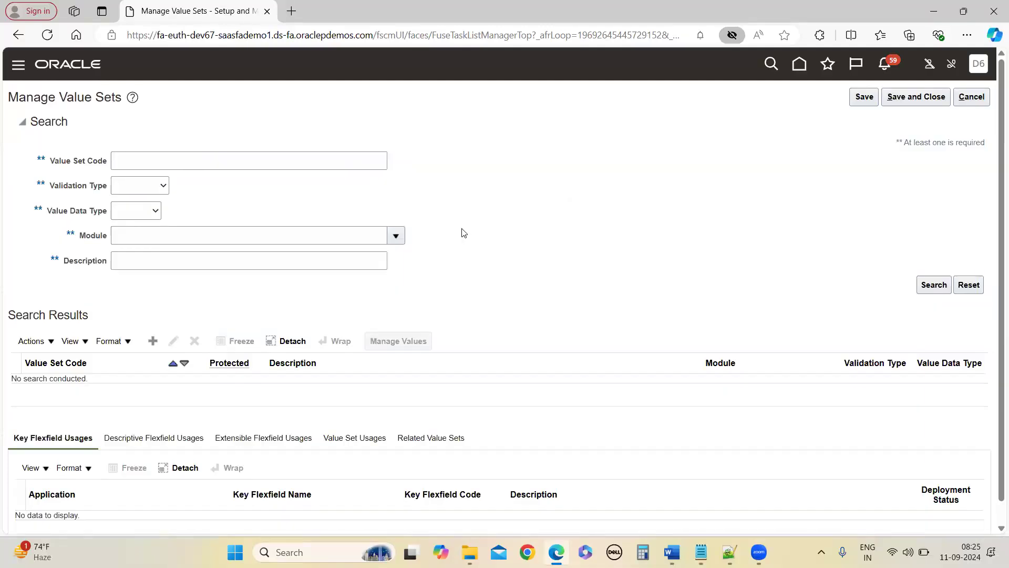
pyautogui.click(153, 341)
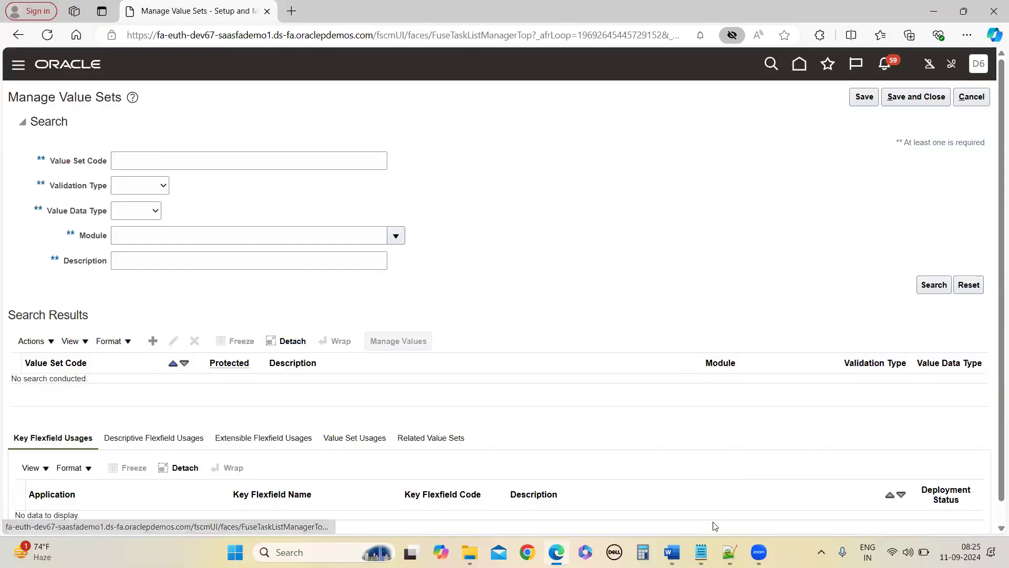
pyautogui.click(672, 552)
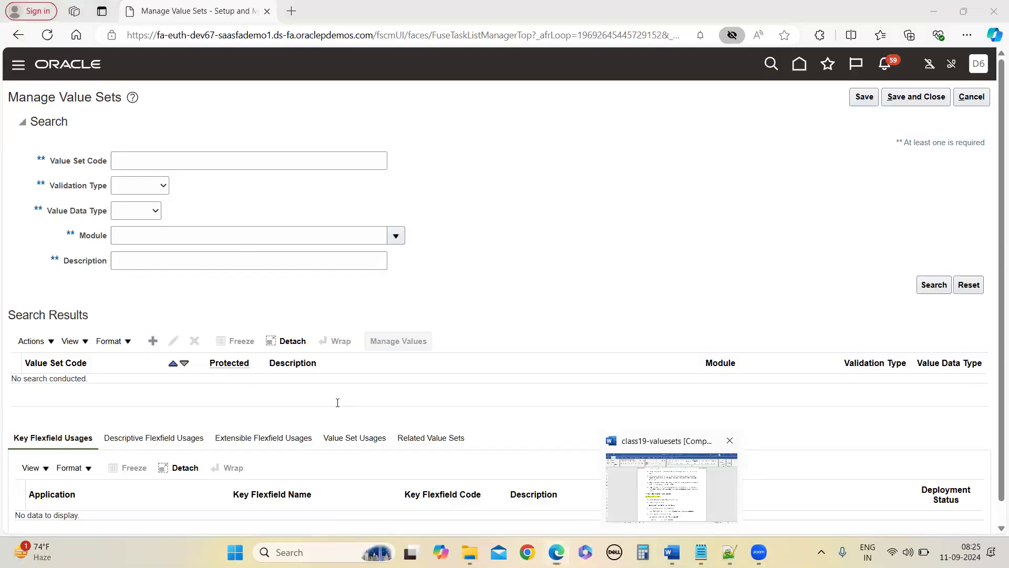
pyautogui.scroll(-1, 458, 376)
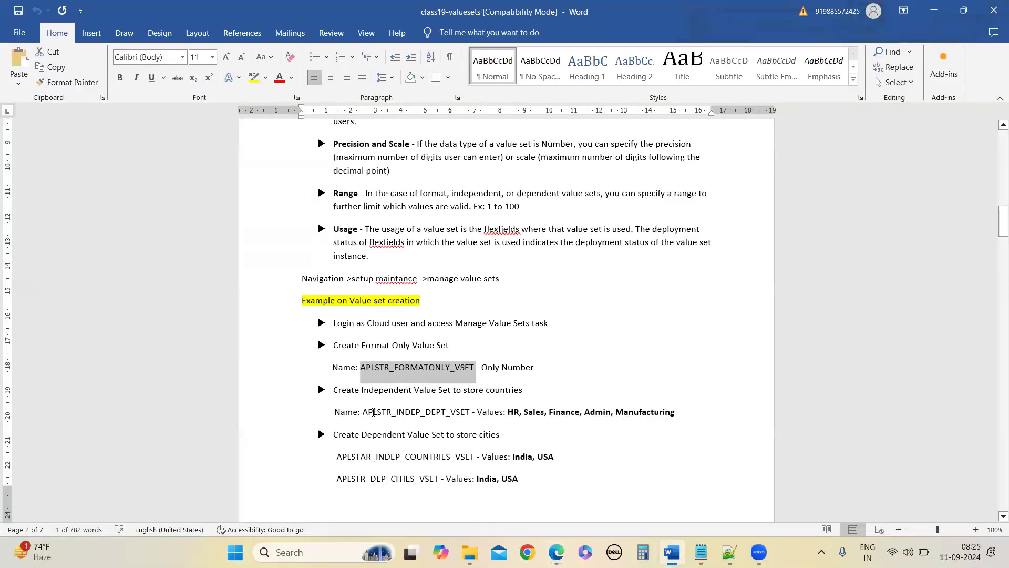
pyautogui.moveTo(364, 414); pyautogui.dragTo(471, 417)
pyautogui.hotkey('ctrl', 'c')
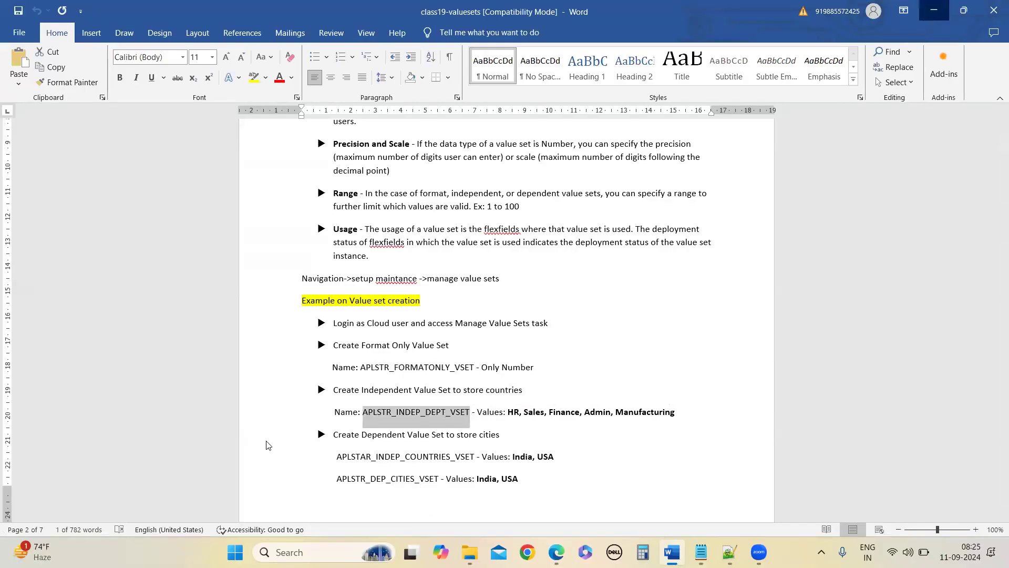
# Step: Switch back to Oracle and start a new value set with APLSTR_INDEP_DEPT_VSET as both its Value Set Code and Description
pyautogui.click(933, 10)
pyautogui.click(153, 342)
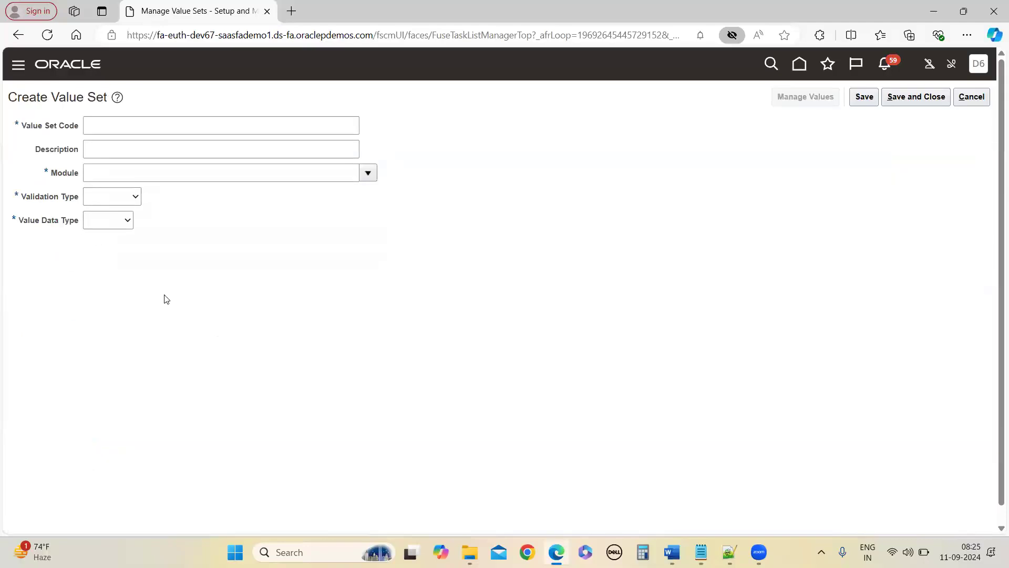
pyautogui.click(130, 126)
pyautogui.hotkey('ctrl', 'v')
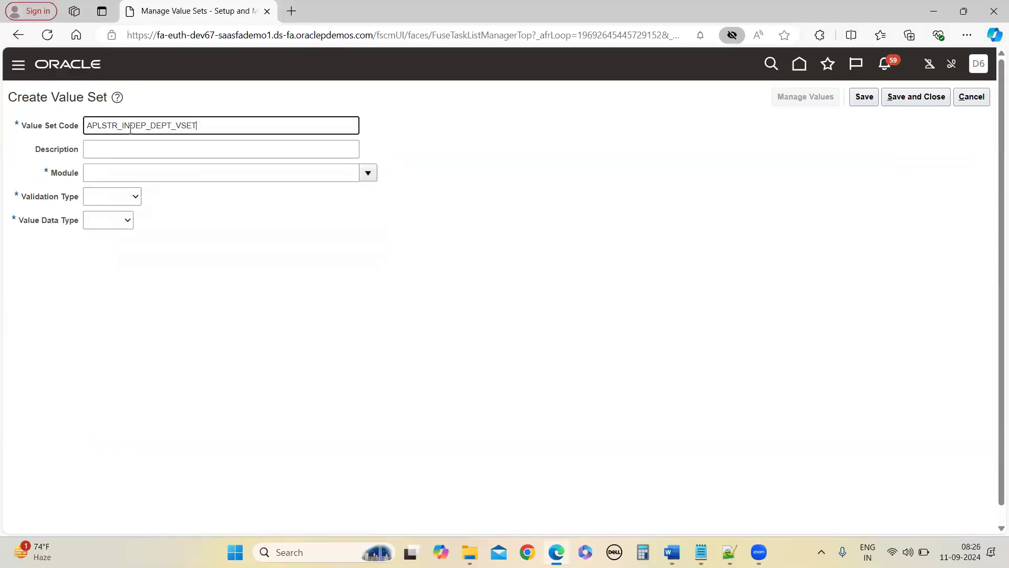
pyautogui.click(135, 153)
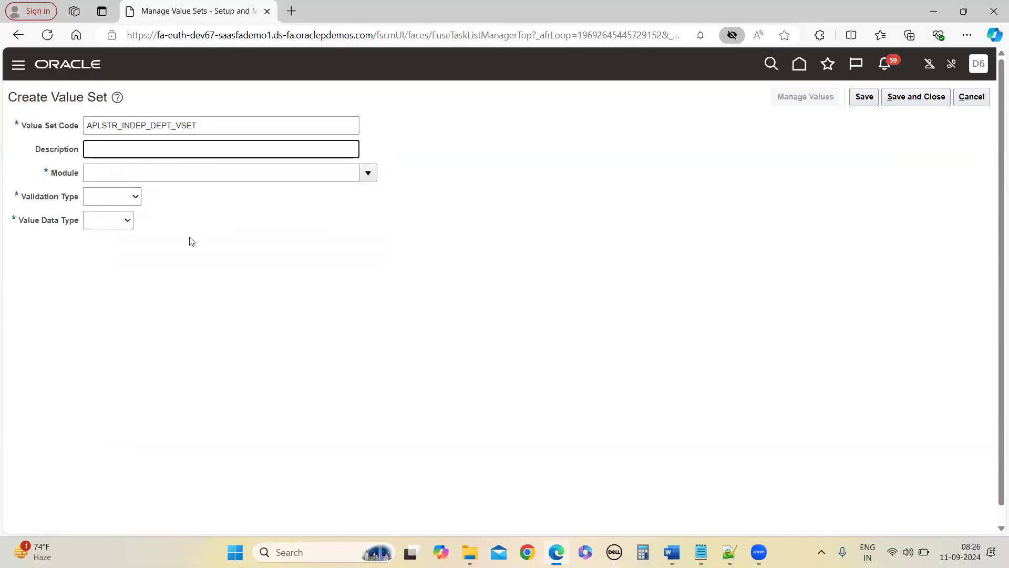
pyautogui.doubleClick(151, 126)
pyautogui.hotkey('ctrl', 'c')
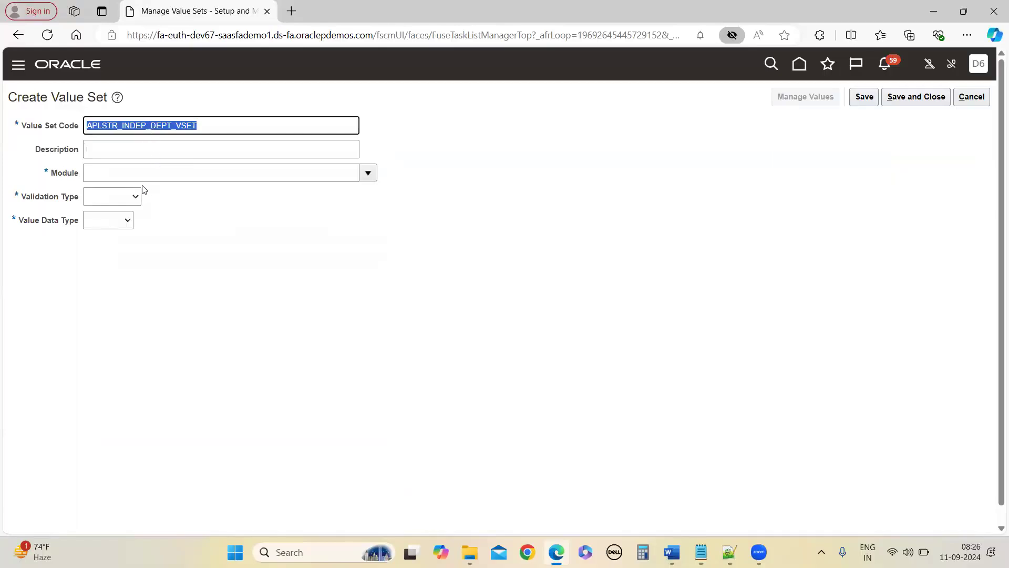
pyautogui.click(118, 154)
pyautogui.hotkey('ctrl', 'v')
pyautogui.click(227, 261)
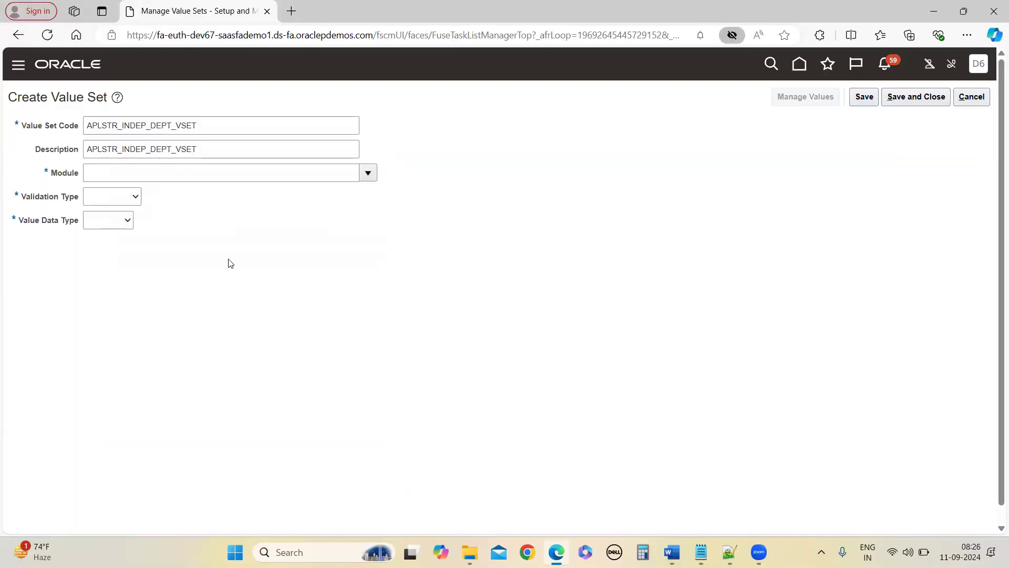
# Step: Look up the module with "APPLIC" and assign Application Toolkit as the new value set's module
pyautogui.click(195, 174)
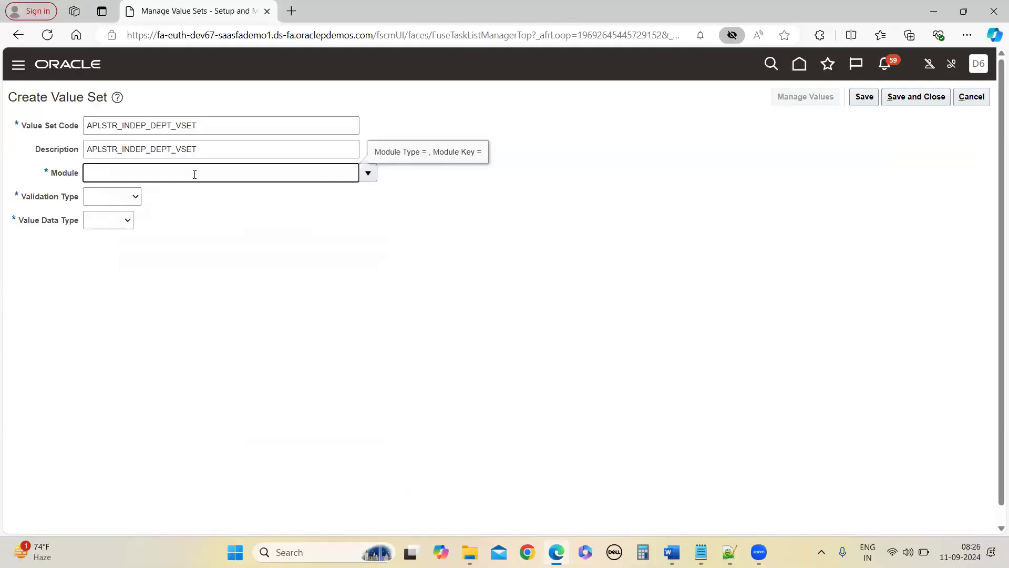
pyautogui.write('Applicaiton')
pyautogui.press('Tab')
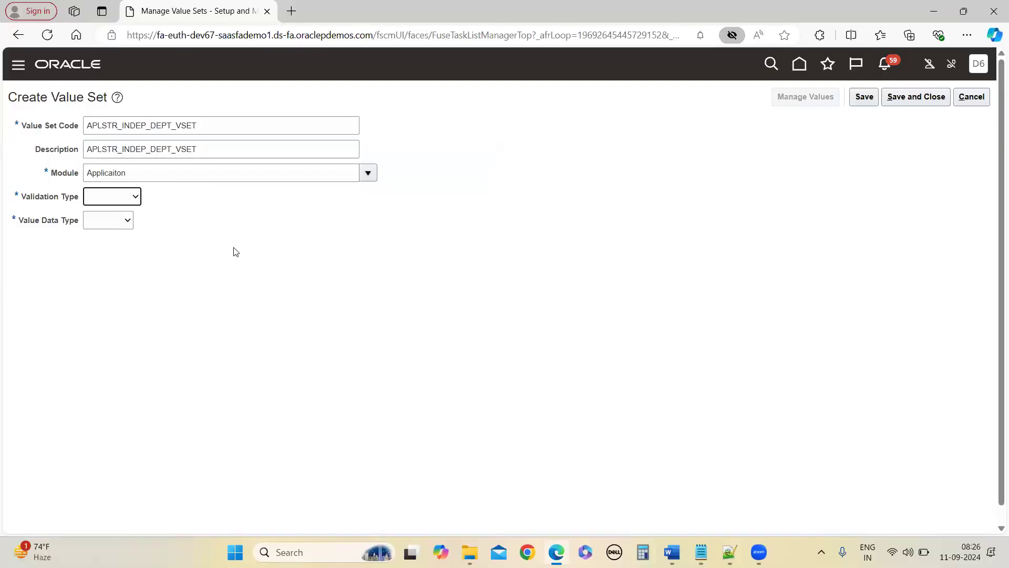
pyautogui.click(143, 177)
pyautogui.press('BackSpace')
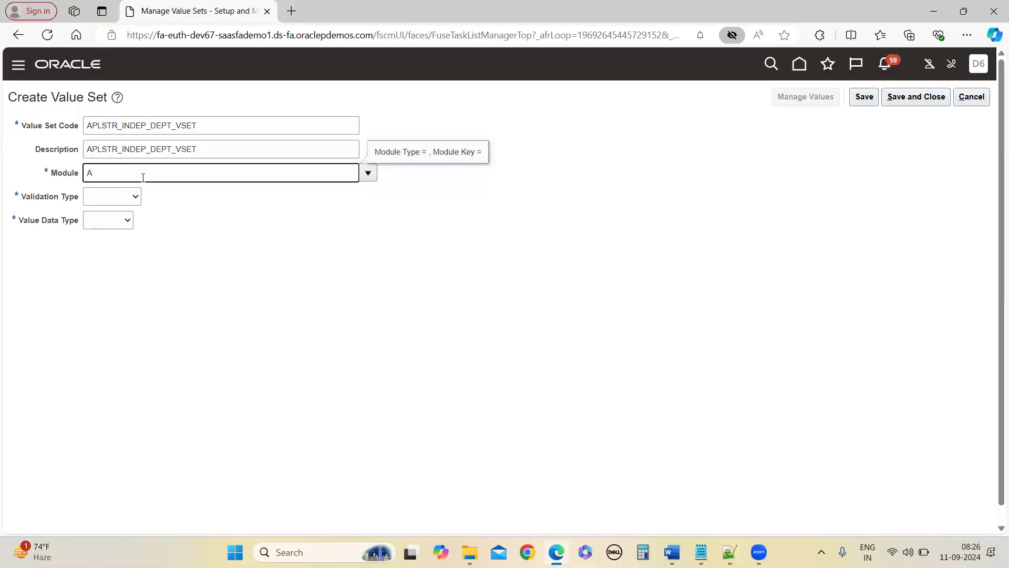
pyautogui.write('LIC')
pyautogui.press('Tab')
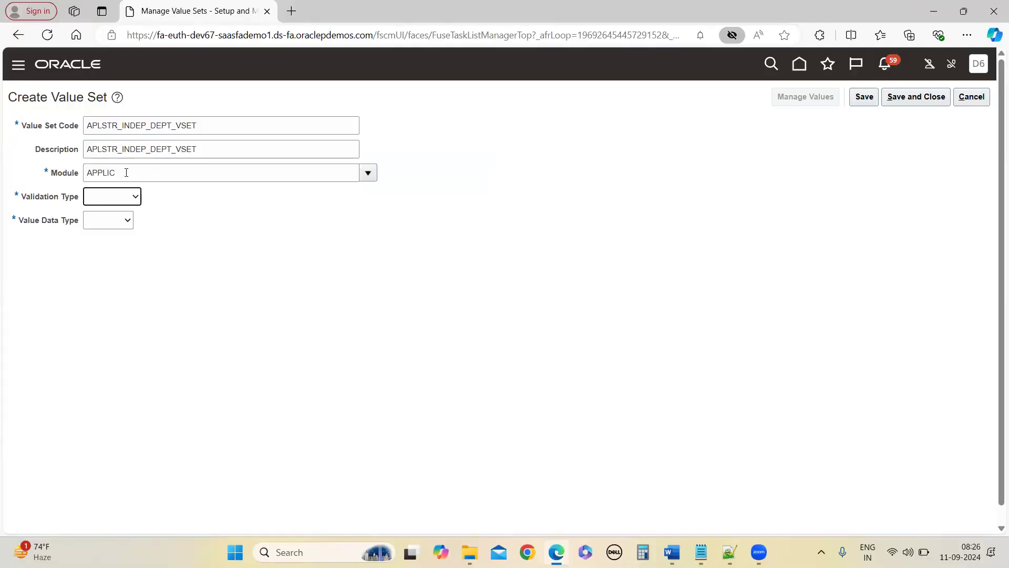
pyautogui.click(126, 172)
pyautogui.click(342, 232)
pyautogui.click(147, 219)
# Step: Set the Validation Type to Independent and the Value Data Type to Character
pyautogui.click(117, 200)
pyautogui.click(109, 249)
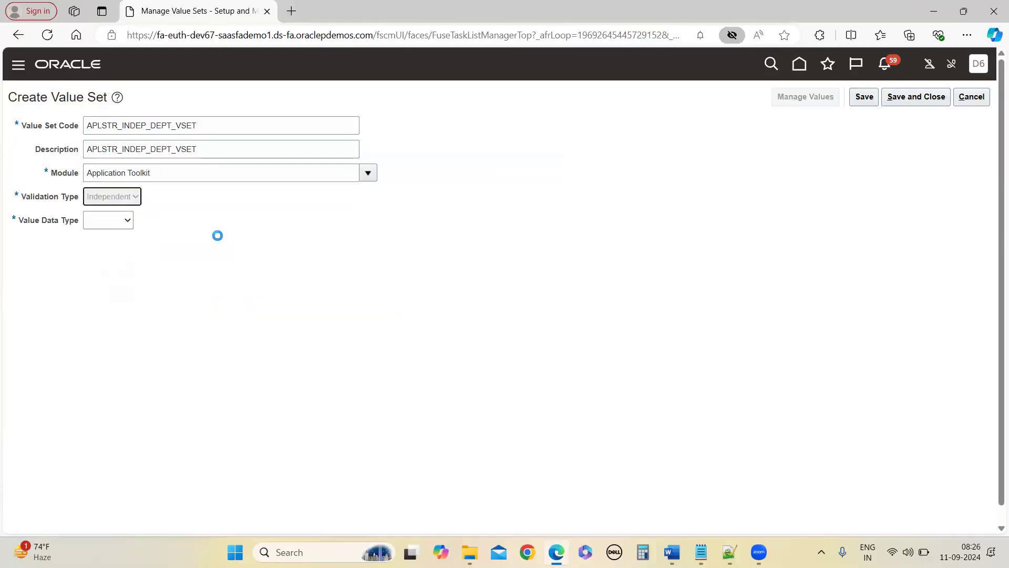
pyautogui.click(147, 225)
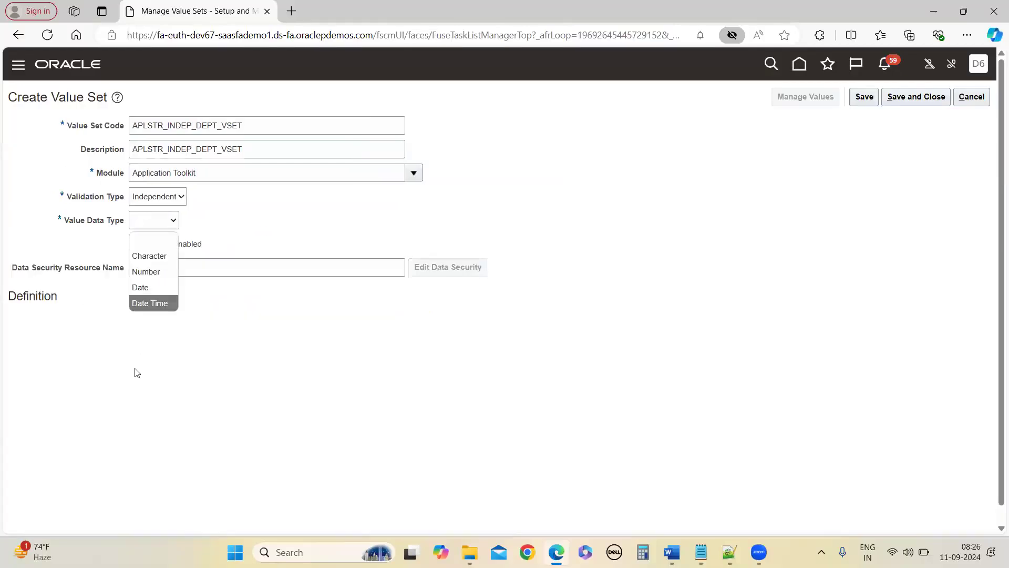
pyautogui.click(160, 257)
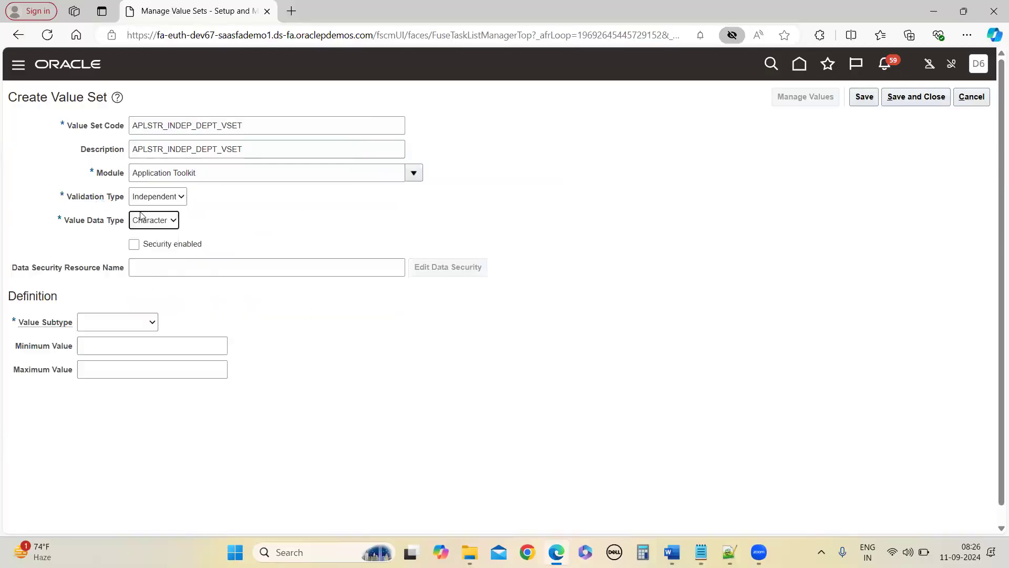
# Step: Define the Value Subtype as Text with a Maximum Length of 30, and save the value set
pyautogui.click(101, 323)
pyautogui.click(90, 357)
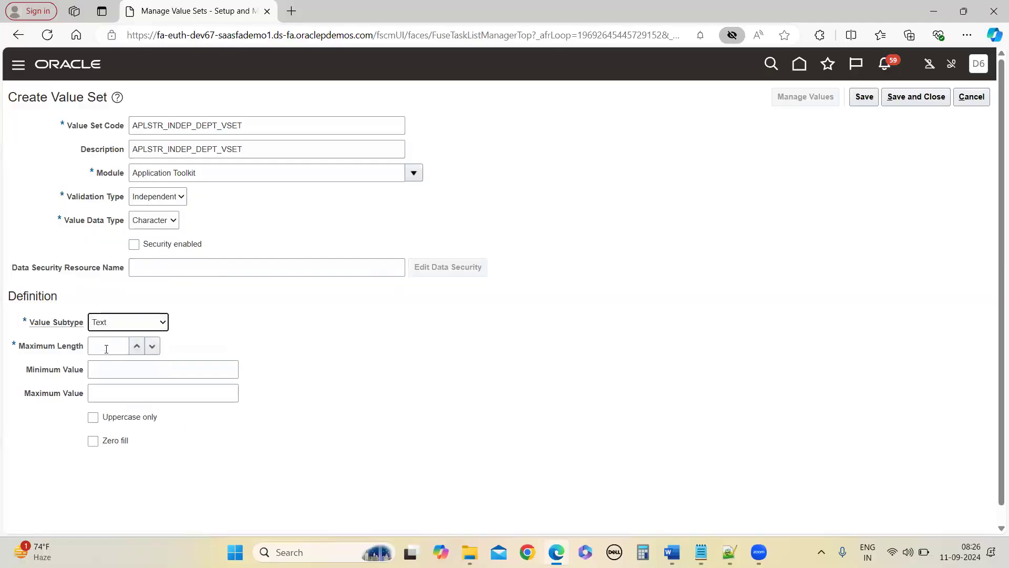
pyautogui.click(106, 349)
pyautogui.write('20')
pyautogui.click(420, 343)
pyautogui.doubleClick(119, 346)
pyautogui.write('30')
pyautogui.click(282, 357)
pyautogui.click(114, 370)
pyautogui.click(118, 396)
pyautogui.click(863, 99)
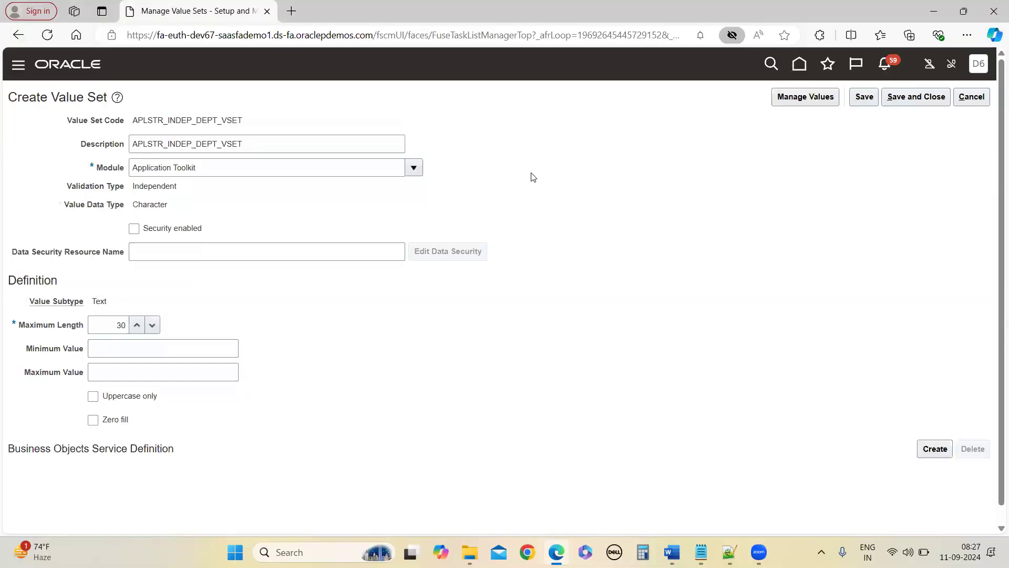
# Step: Open the management of the value set's values and add the value HR with description HR, consulting the department list in Word
pyautogui.click(805, 101)
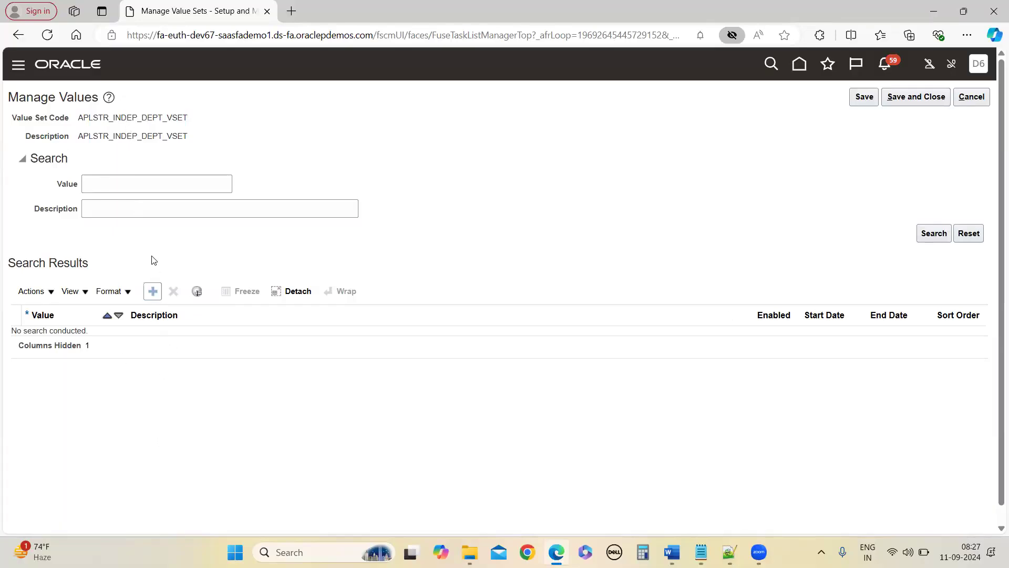
pyautogui.click(157, 299)
pyautogui.click(81, 340)
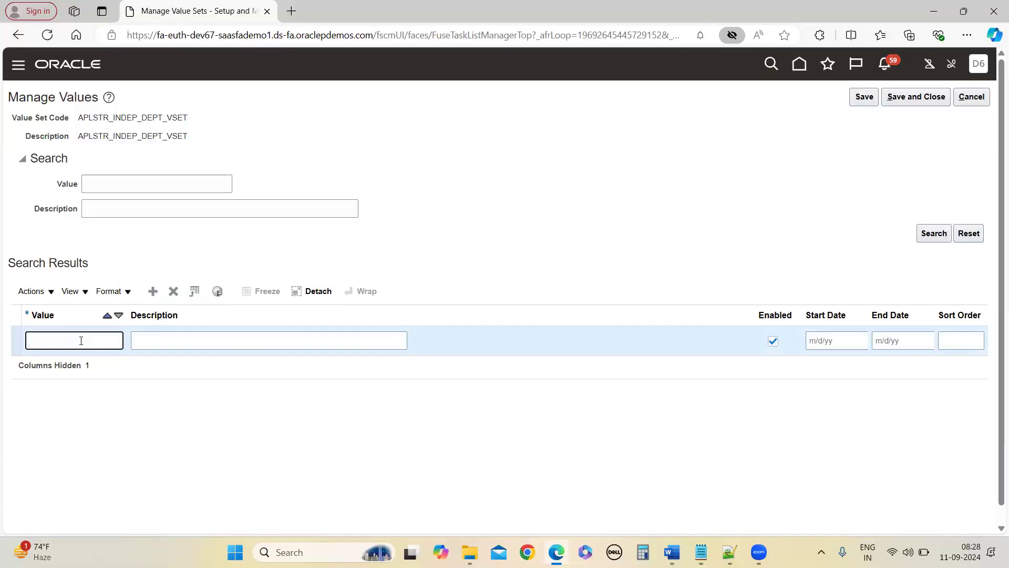
pyautogui.click(158, 343)
pyautogui.click(84, 347)
pyautogui.moveTo(673, 552)
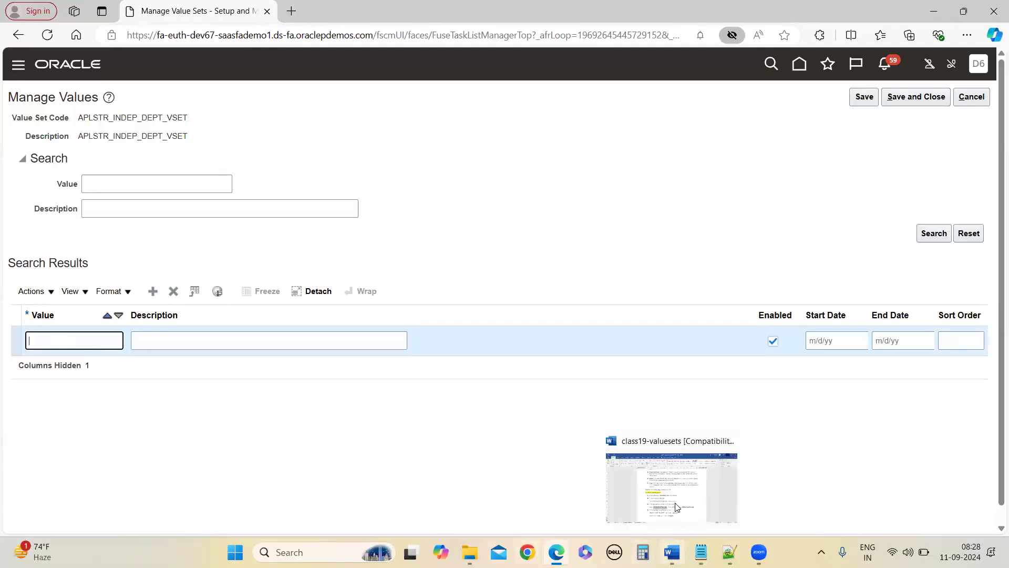
pyautogui.click(676, 507)
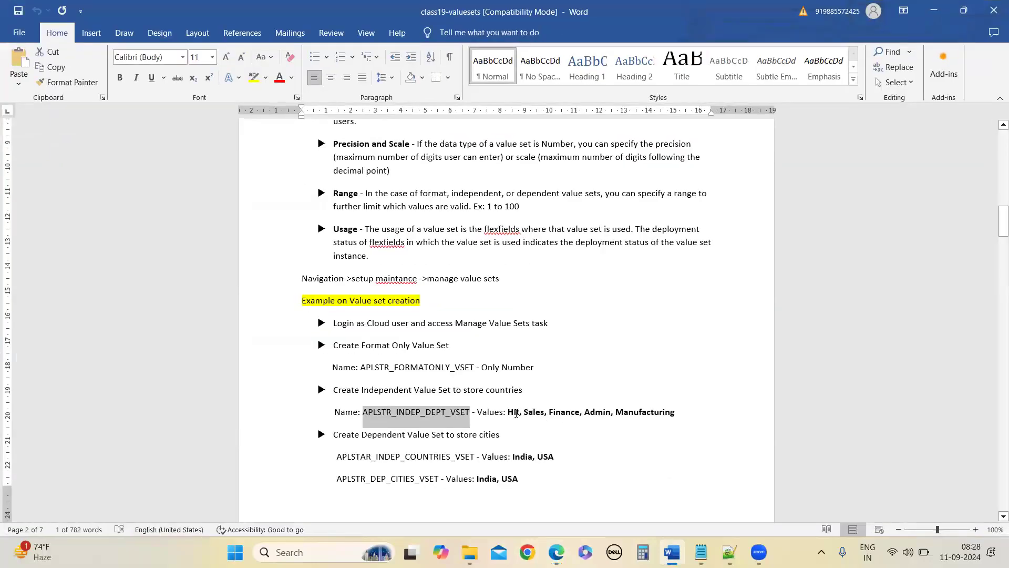
pyautogui.hotkey('alt', 'Tab')
pyautogui.write('HR')
pyautogui.press('Tab')
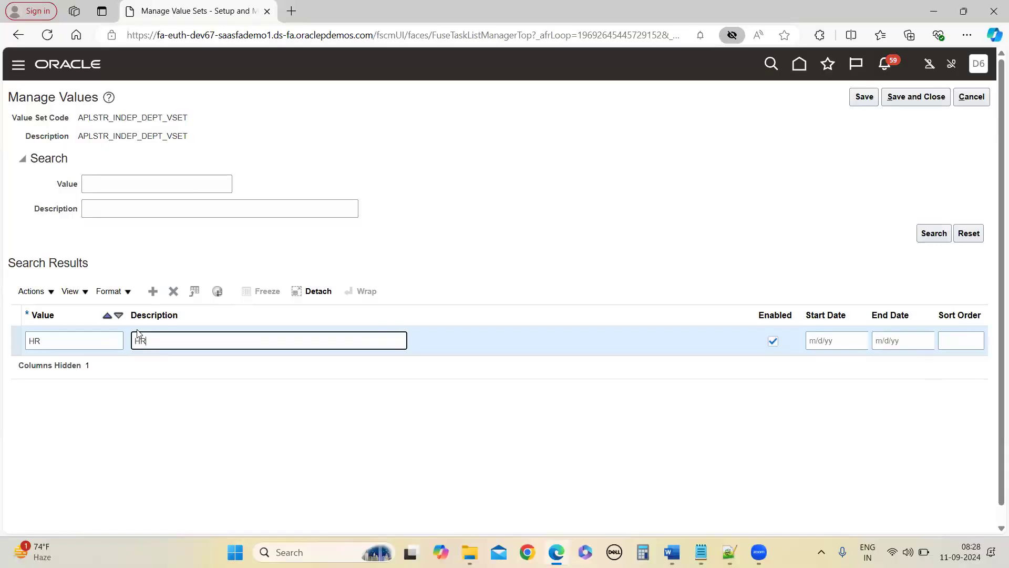
# Step: Add a second department value Sales with the description Sales
pyautogui.click(152, 294)
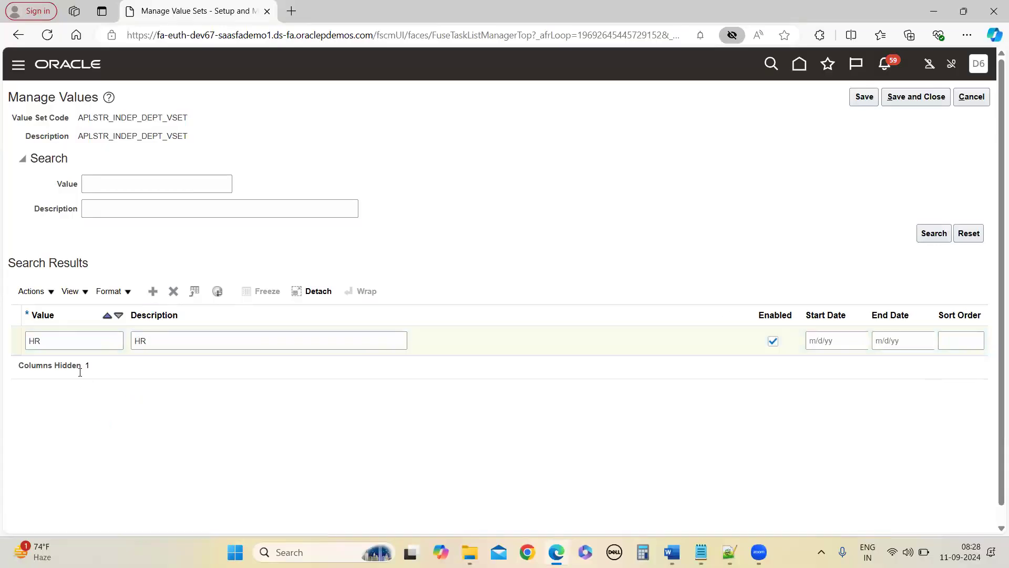
pyautogui.click(49, 343)
pyautogui.write('Sales')
pyautogui.doubleClick(49, 343)
pyautogui.hotkey('ctrl', 'c')
pyautogui.click(178, 340)
pyautogui.hotkey('ctrl', 'v')
# Step: Add another department value MFG with the description MFG
pyautogui.click(152, 291)
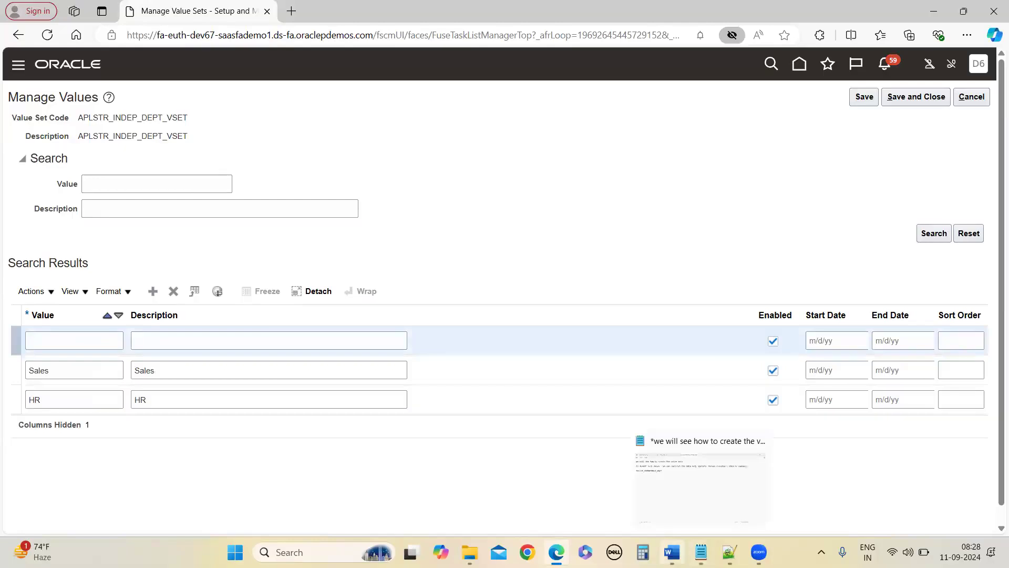
pyautogui.moveTo(672, 552)
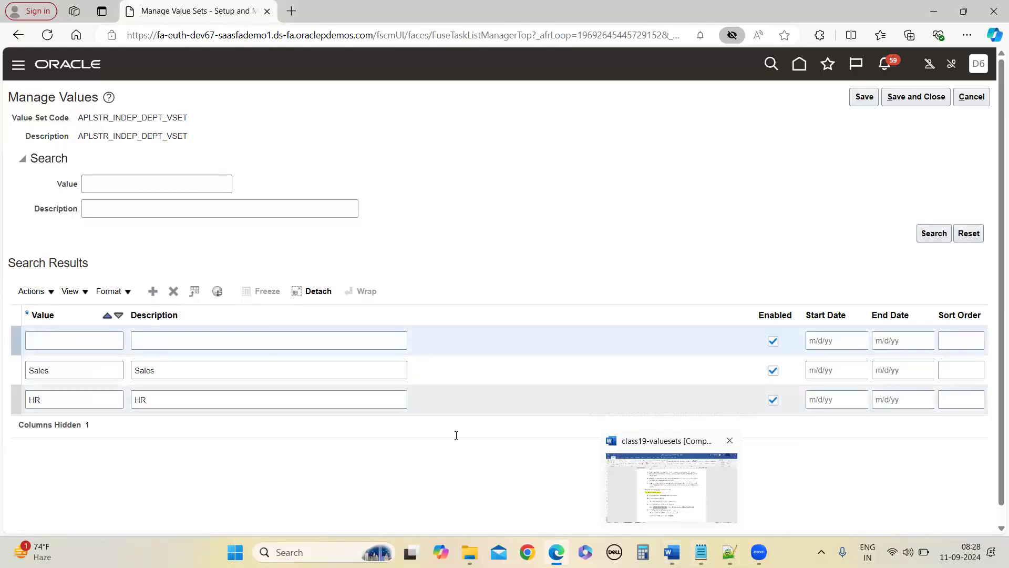
pyautogui.click(67, 342)
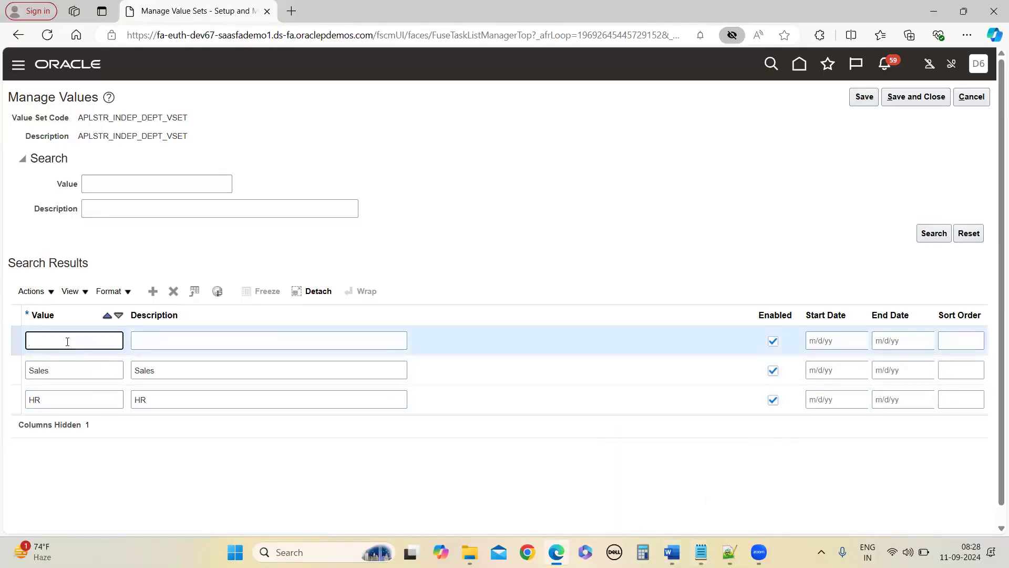
pyautogui.write('MFG')
pyautogui.press('Tab')
pyautogui.write('MFG')
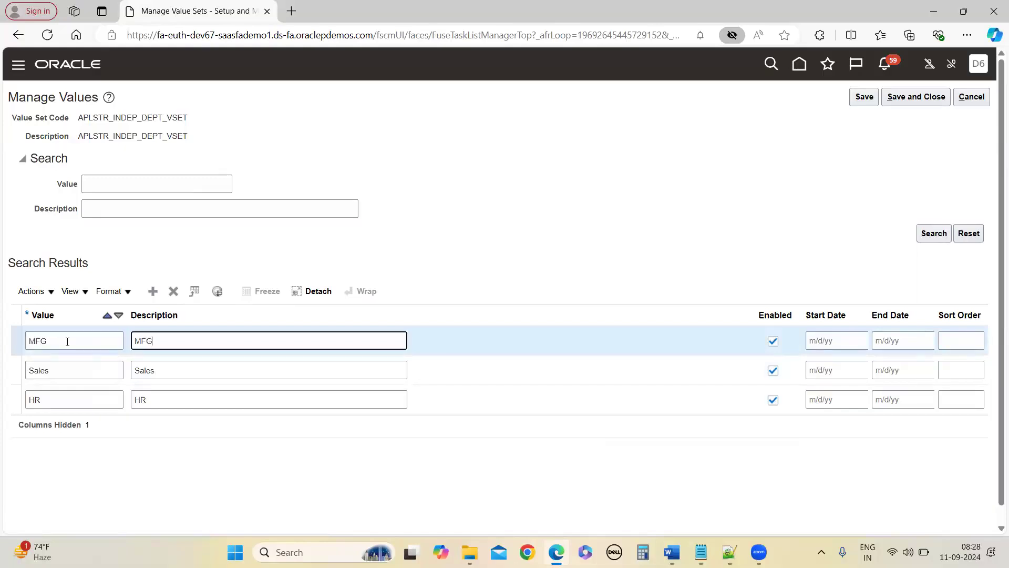
# Step: Check the department list in Word and add the value Admin with the description Admin
pyautogui.click(153, 290)
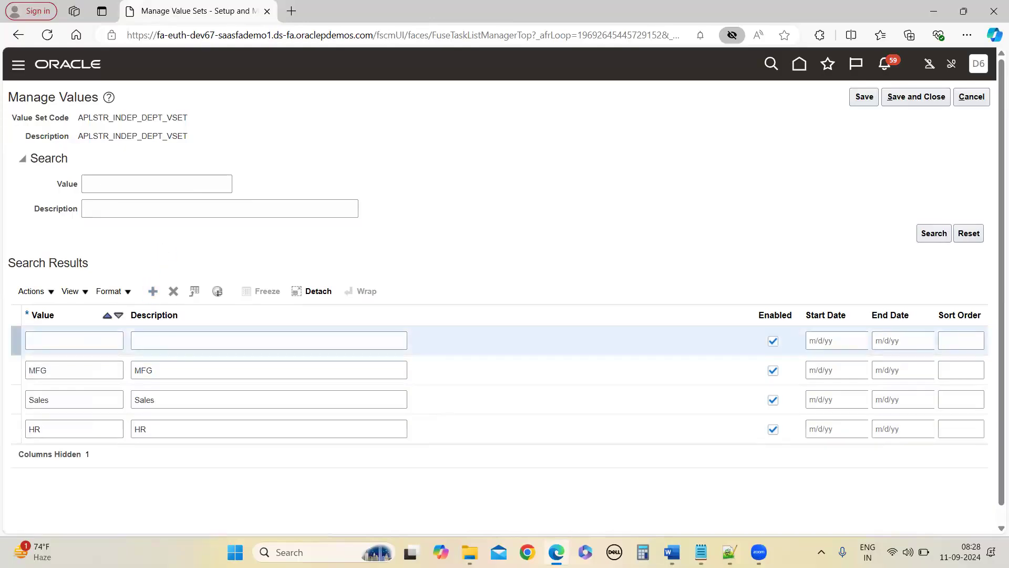
pyautogui.moveTo(671, 552)
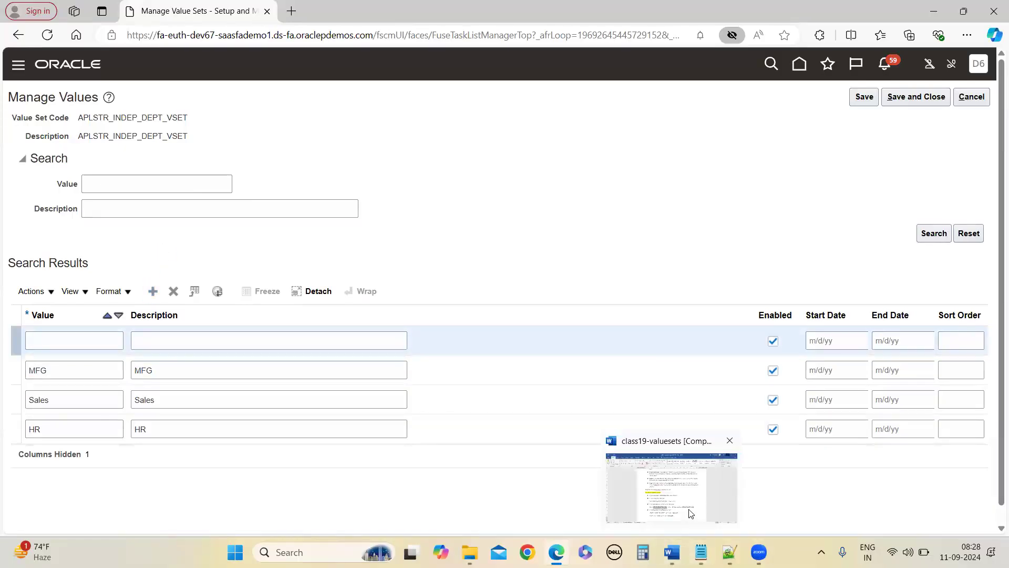
pyautogui.click(79, 346)
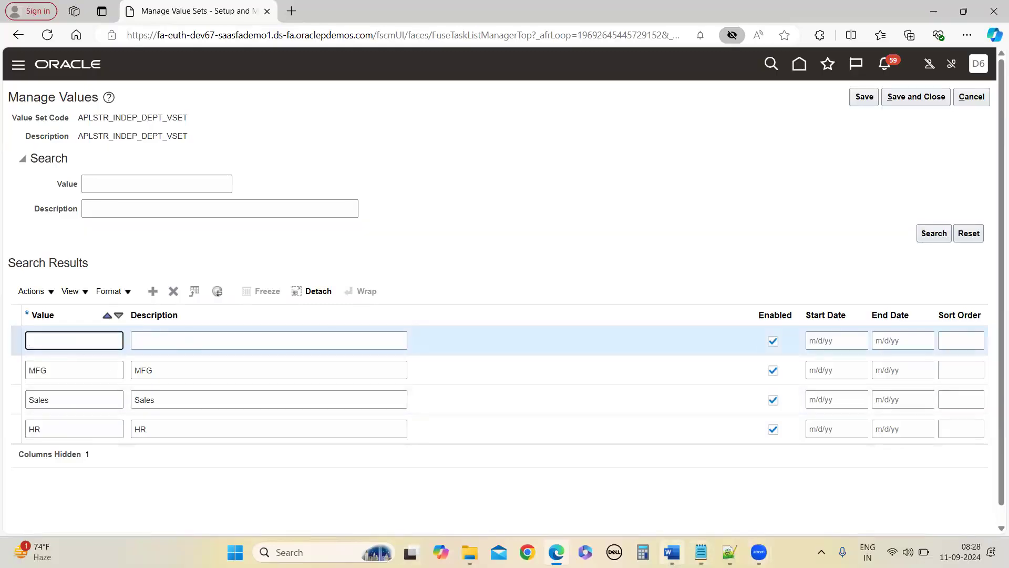
pyautogui.moveTo(672, 552)
pyautogui.click(702, 469)
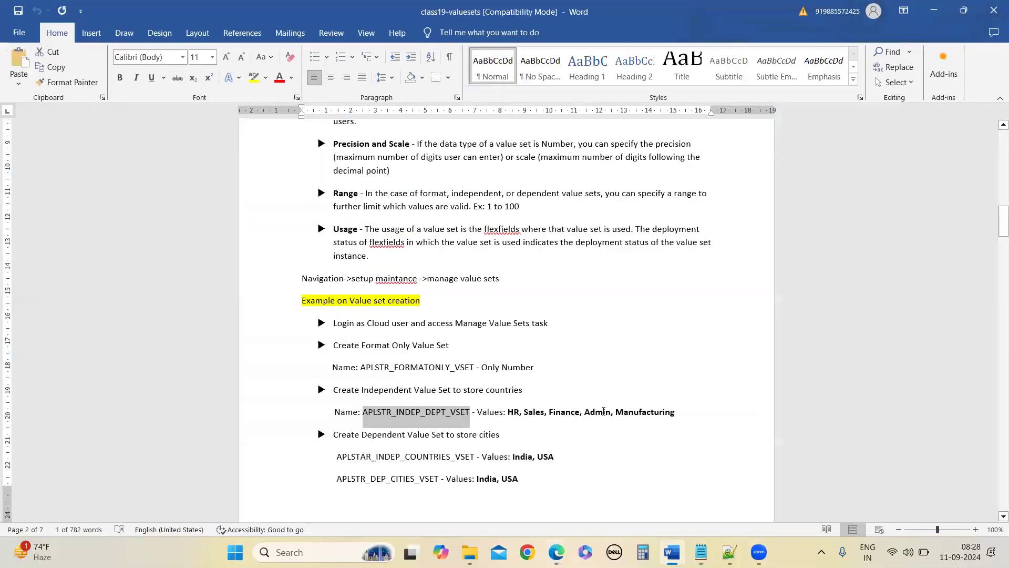
pyautogui.click(933, 11)
pyautogui.write('Admn')
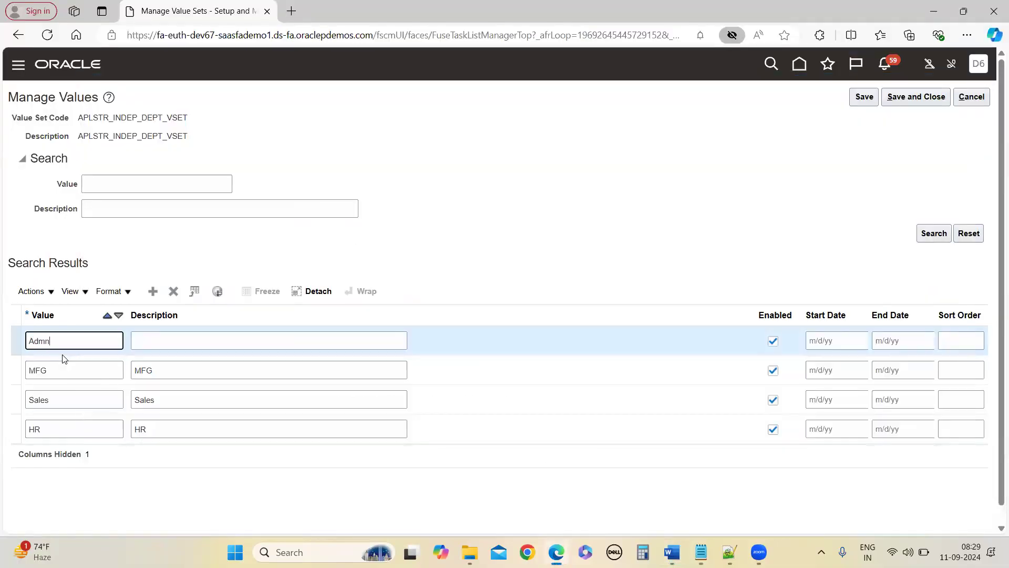
pyautogui.write('n')
pyautogui.press('Tab')
pyautogui.write('Admi')
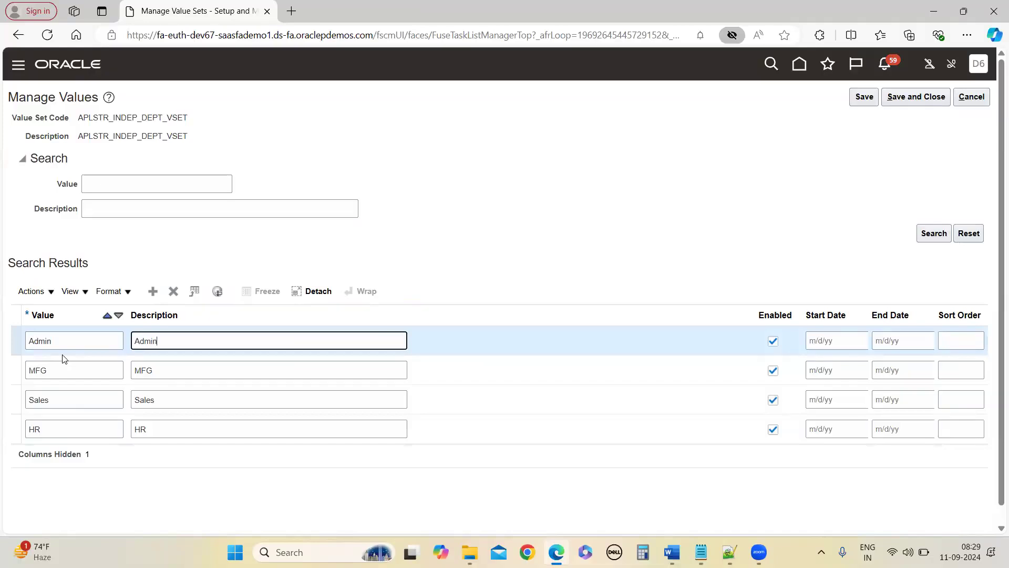
# Step: Add the department value Finance with description Finance, then save and close both the values and the value set
pyautogui.click(152, 291)
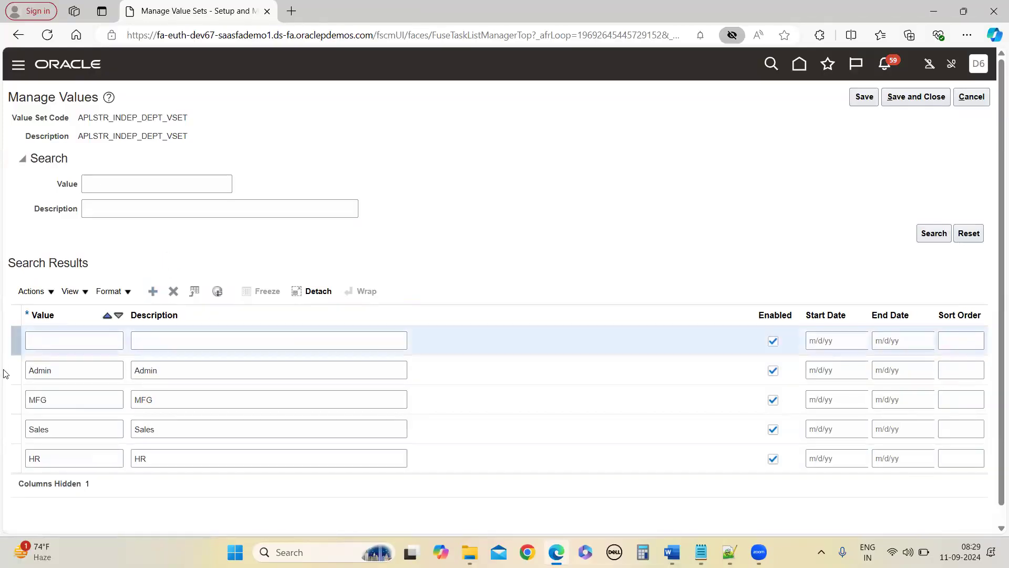
pyautogui.click(83, 332)
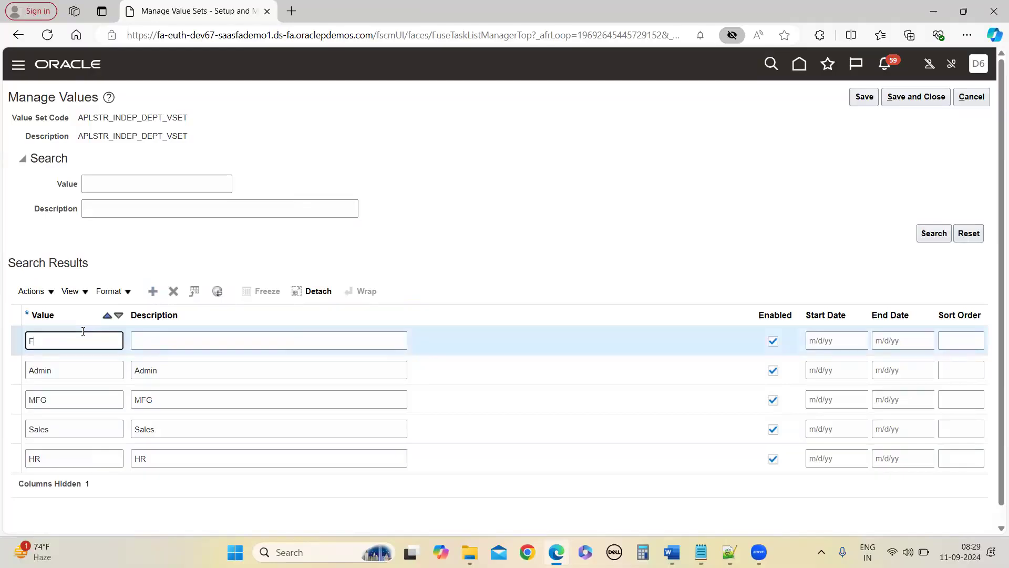
pyautogui.write('Finance')
pyautogui.doubleClick(49, 337)
pyautogui.hotkey('ctrl', 'c')
pyautogui.click(210, 341)
pyautogui.hotkey('ctrl', 'v')
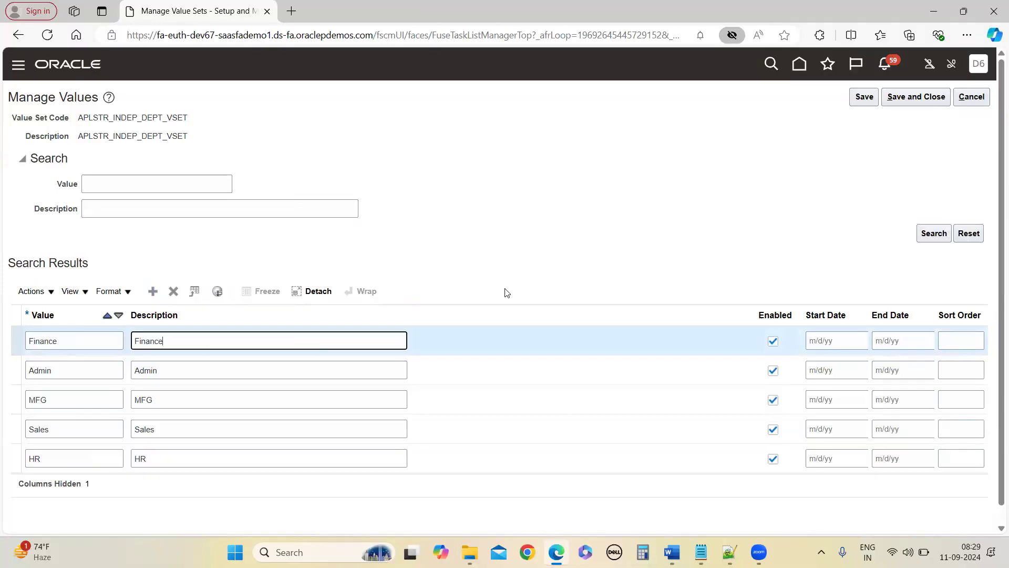
pyautogui.click(908, 97)
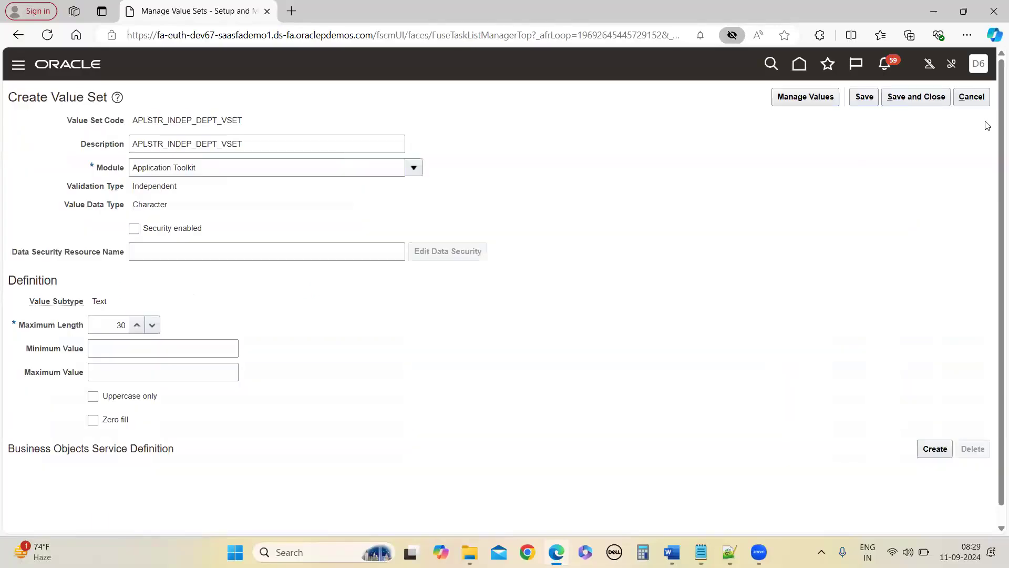
pyautogui.click(926, 100)
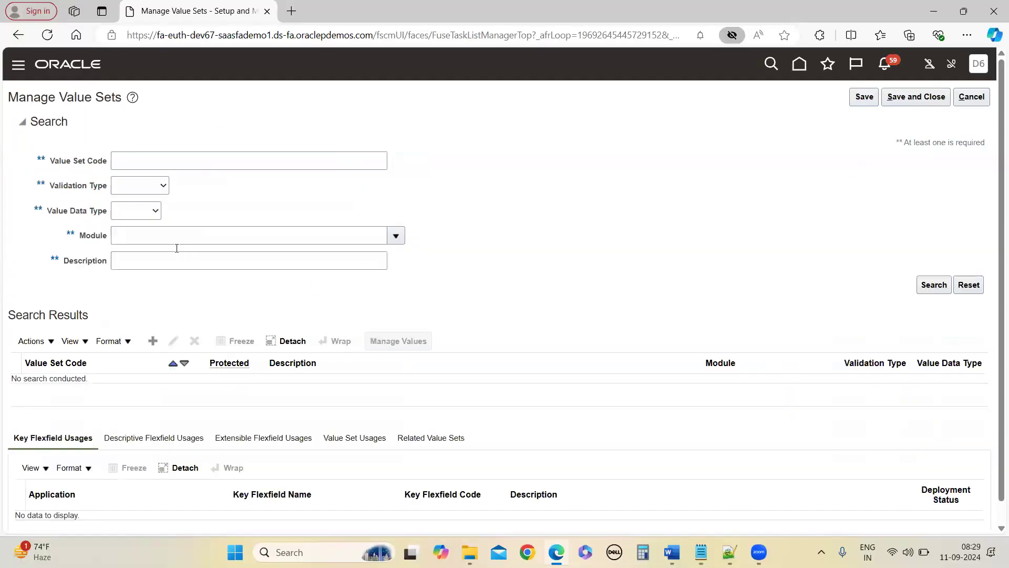
# Step: Check the Word document, switch to the Notepad notes and add APLSTR_INDEP_DEPT_VSET below APLSTR_FORMATONLY_VSET
pyautogui.moveTo(672, 552)
pyautogui.click(671, 487)
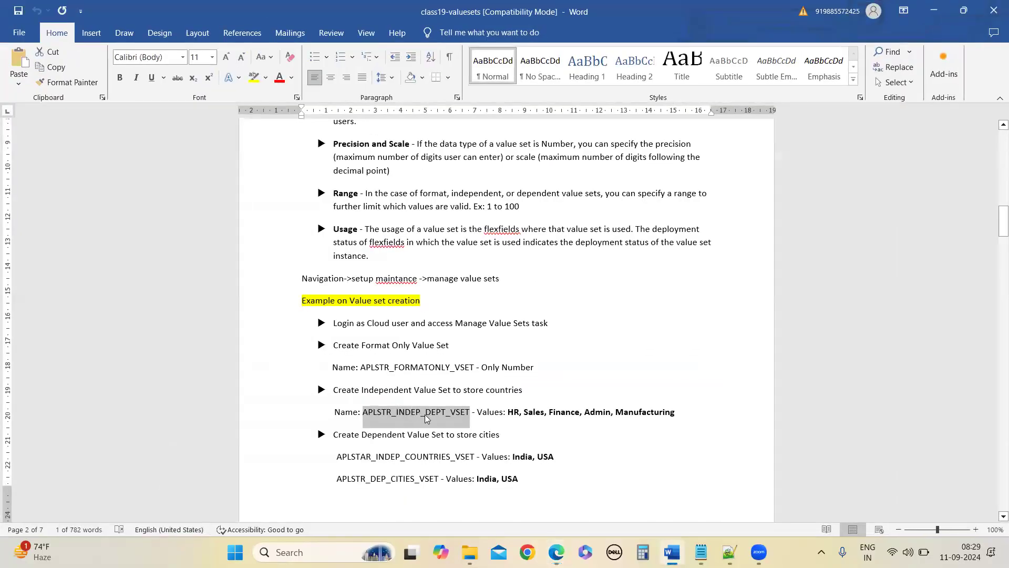
pyautogui.moveTo(701, 552)
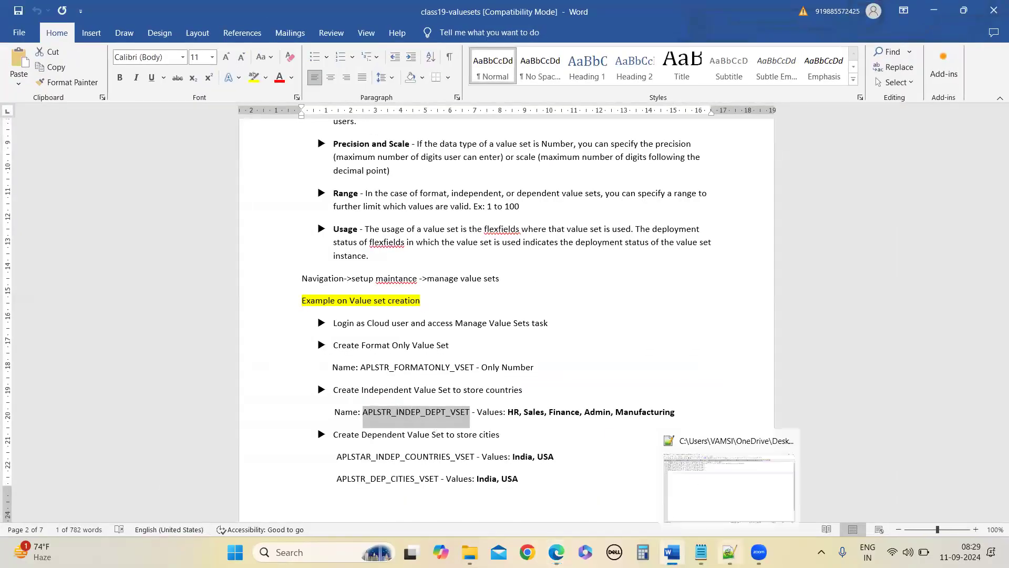
pyautogui.click(688, 501)
pyautogui.press('Return')
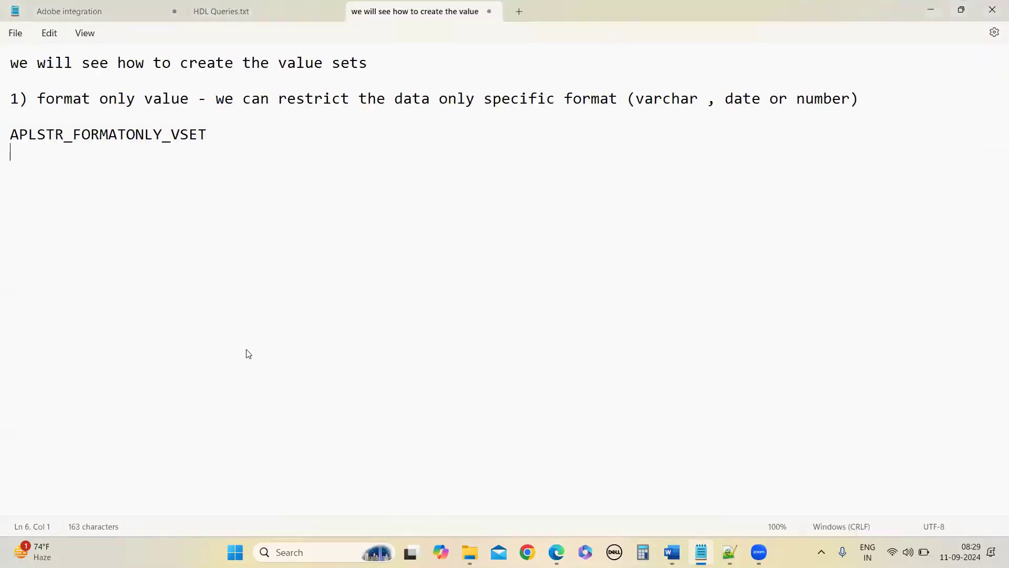
pyautogui.press('Return')
pyautogui.write('APLSTR_INDEP_DEPT_VSET')
pyautogui.press('Return')
pyautogui.press('Return')
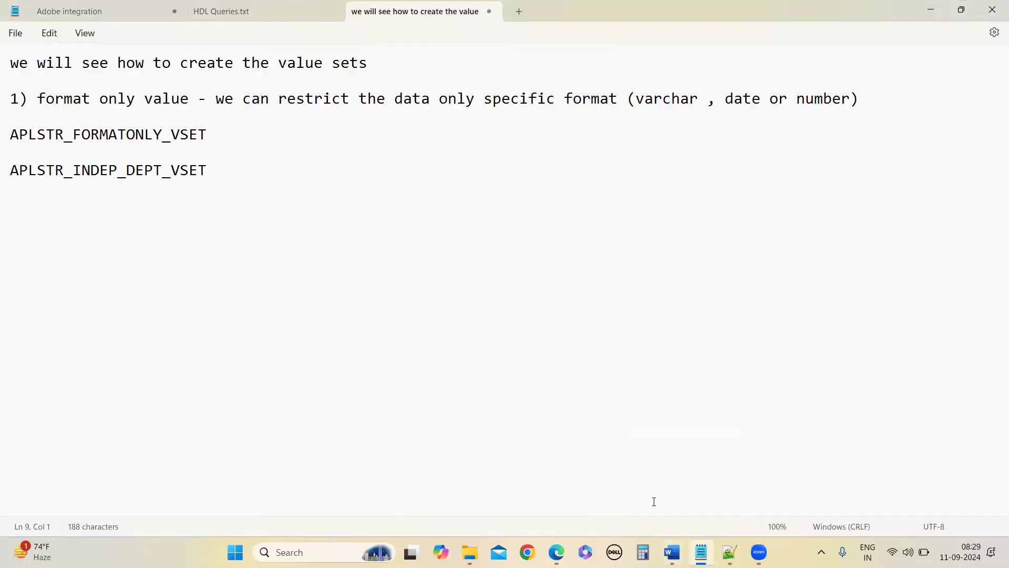
# Step: Add the note line "Dependent value set we required independent value set" below the value set names
pyautogui.press('Return')
pyautogui.write('Dependent ')
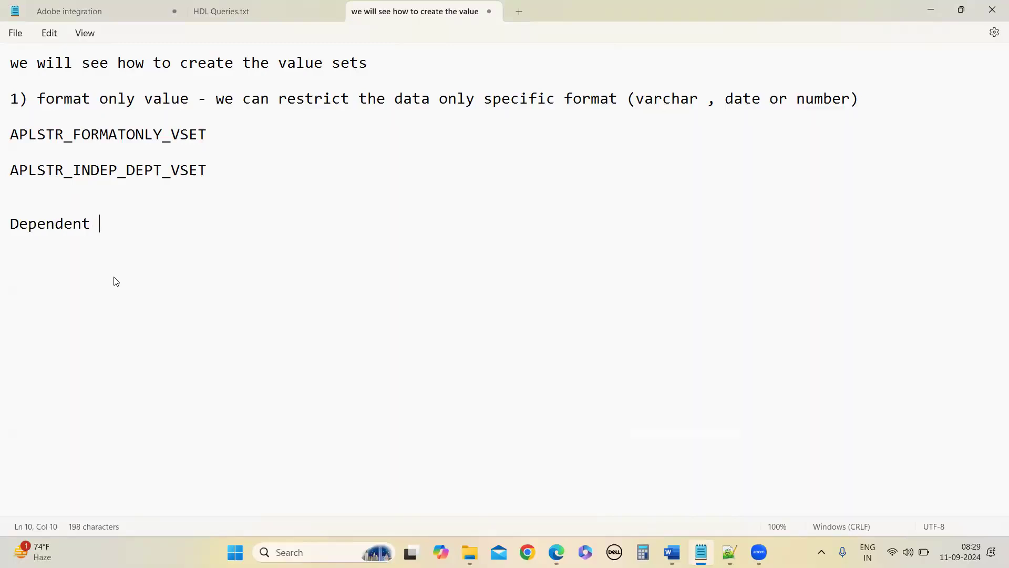
pyautogui.write('value set')
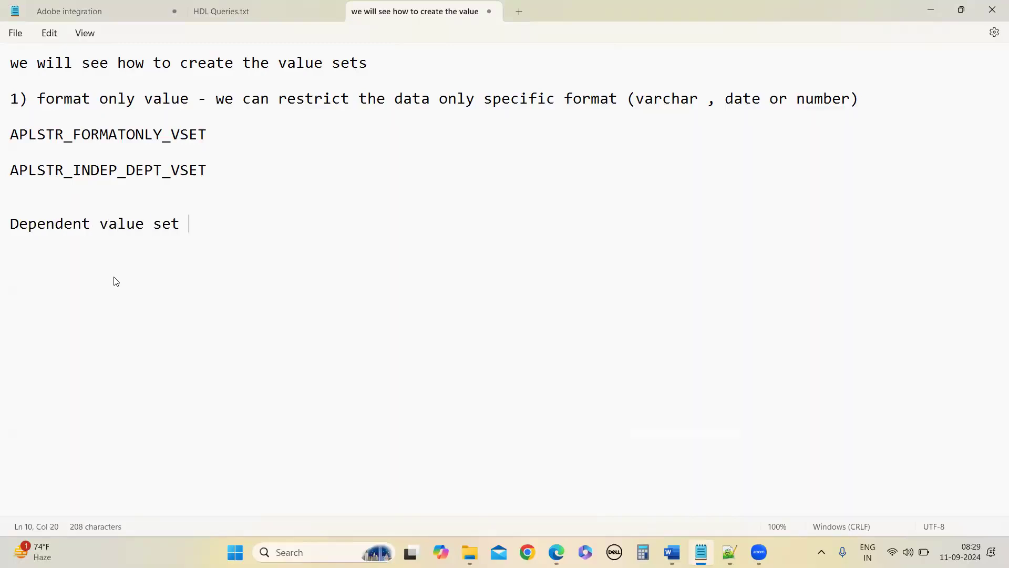
pyautogui.write(' we required inde')
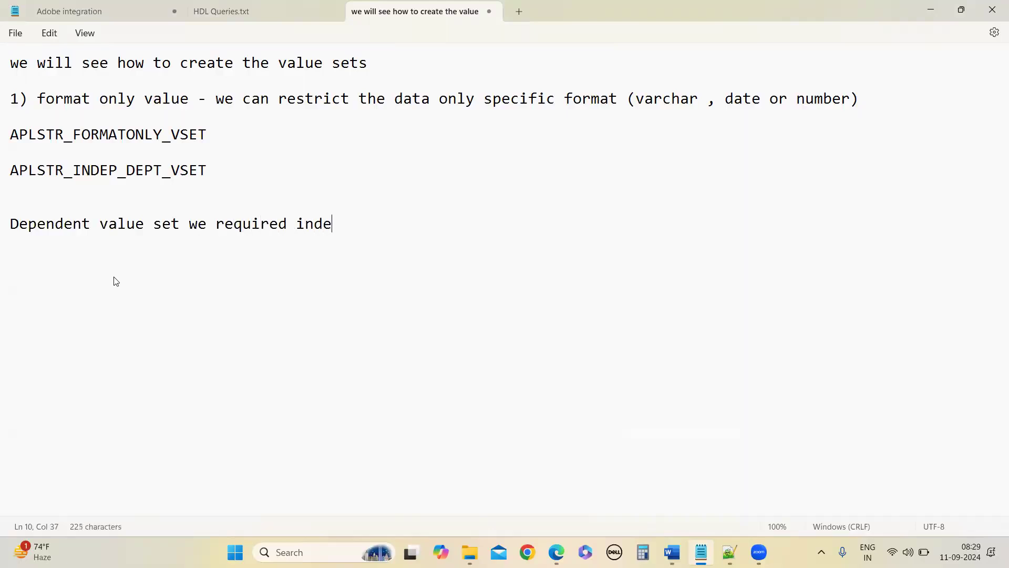
pyautogui.write('penden')
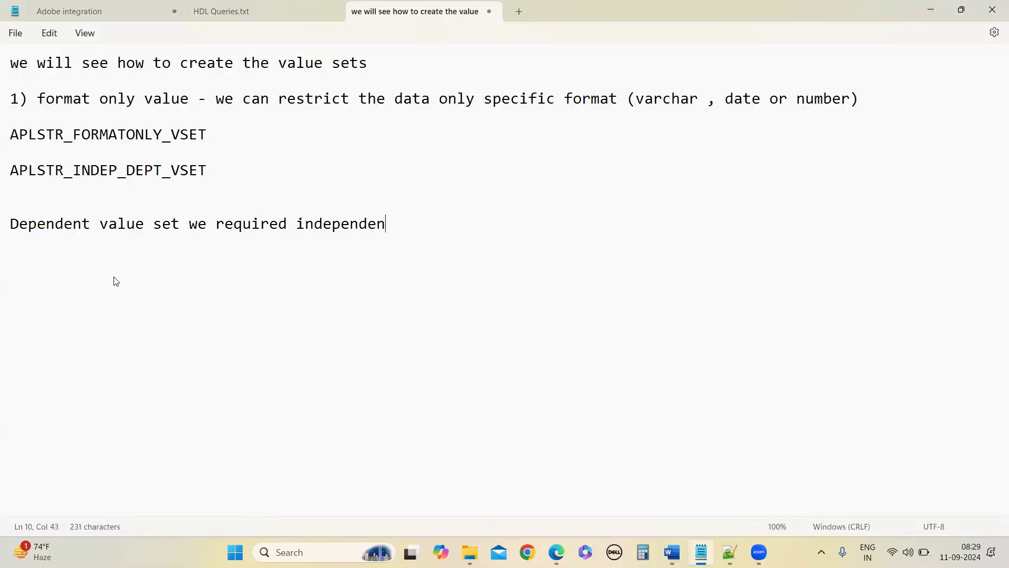
pyautogui.write('t vlaue set')
pyautogui.press('Return')
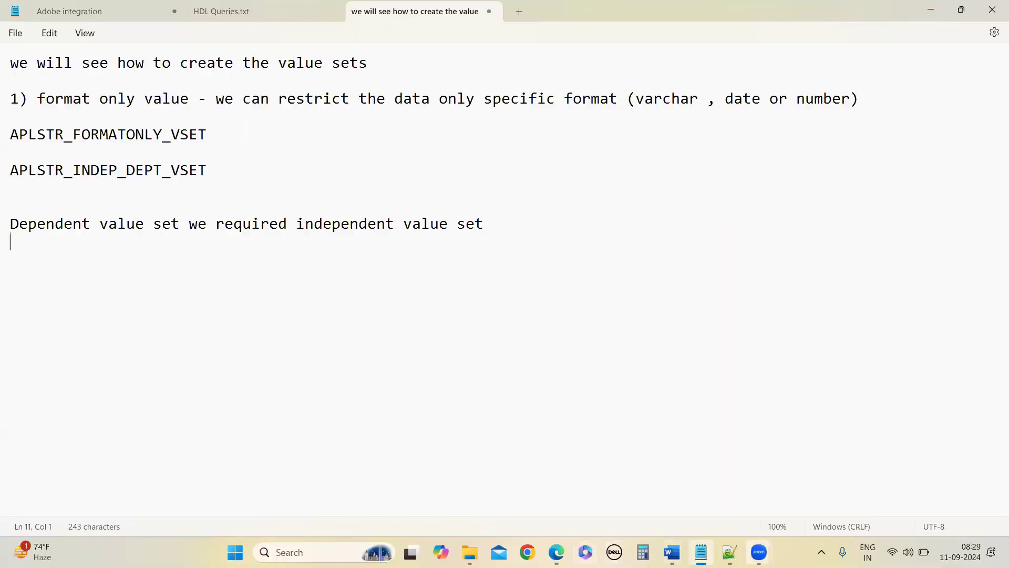
# Step: Copy the name APLSTAR_INDEP_COUNTRIES_VSET from the Word document into the Notepad notes beneath the dependent value set line
pyautogui.moveTo(556, 552)
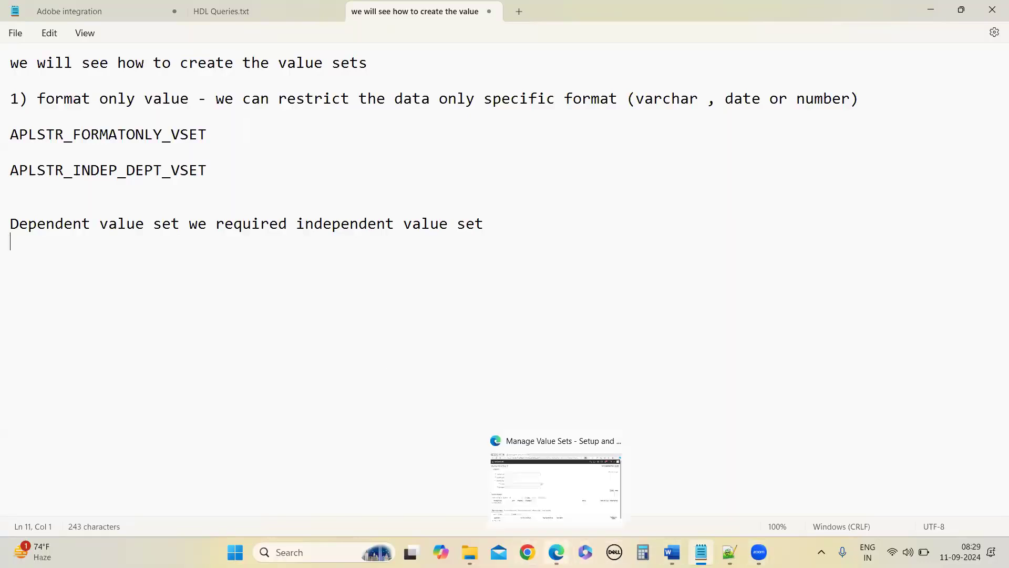
pyautogui.click(583, 497)
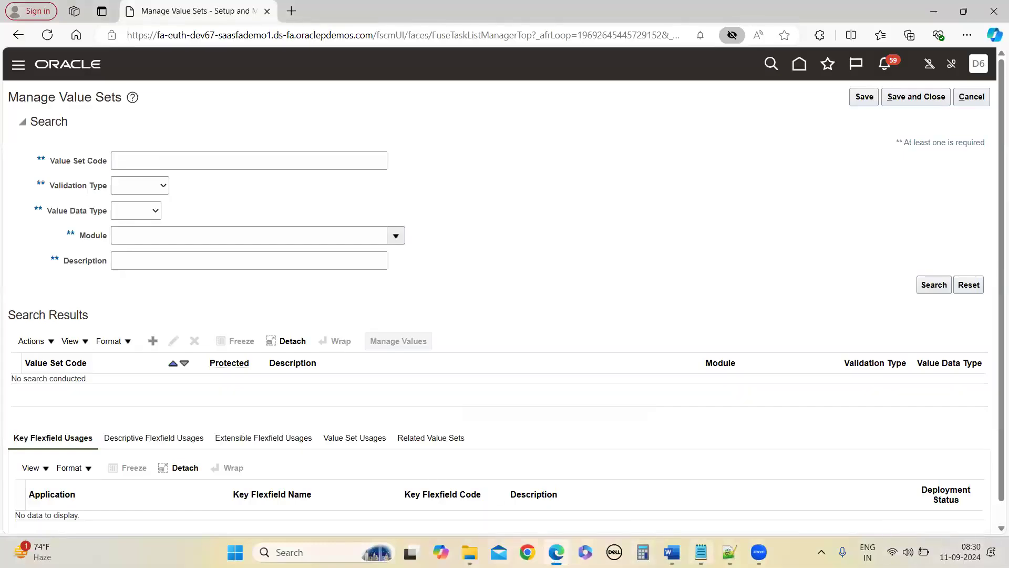
pyautogui.moveTo(672, 552)
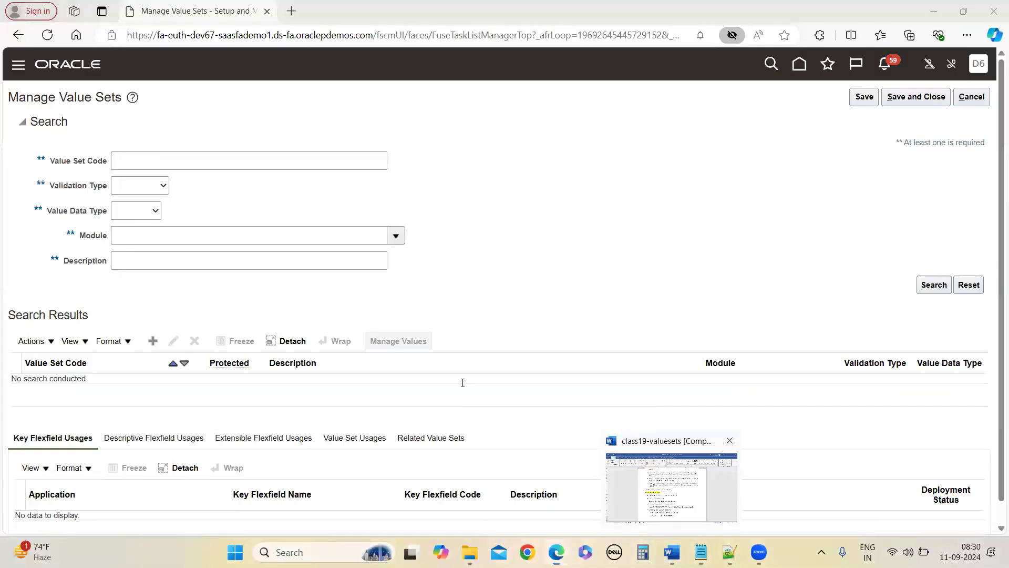
pyautogui.hotkey('alt', 'Tab')
pyautogui.moveTo(337, 426); pyautogui.dragTo(473, 432)
pyautogui.hotkey('ctrl', 'c')
pyautogui.hotkey('alt', 'Tab')
pyautogui.press('Return')
pyautogui.hotkey('ctrl', 'v')
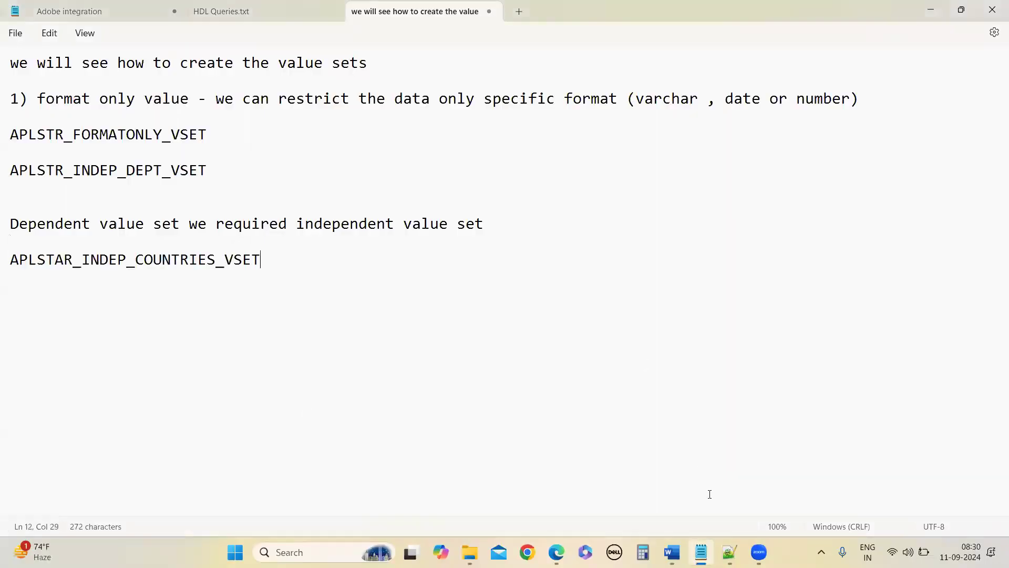
# Step: Copy the name APLSTR_DEP_CITIES_VSET from the Word document into the Notepad notes below the countries value set
pyautogui.click(672, 552)
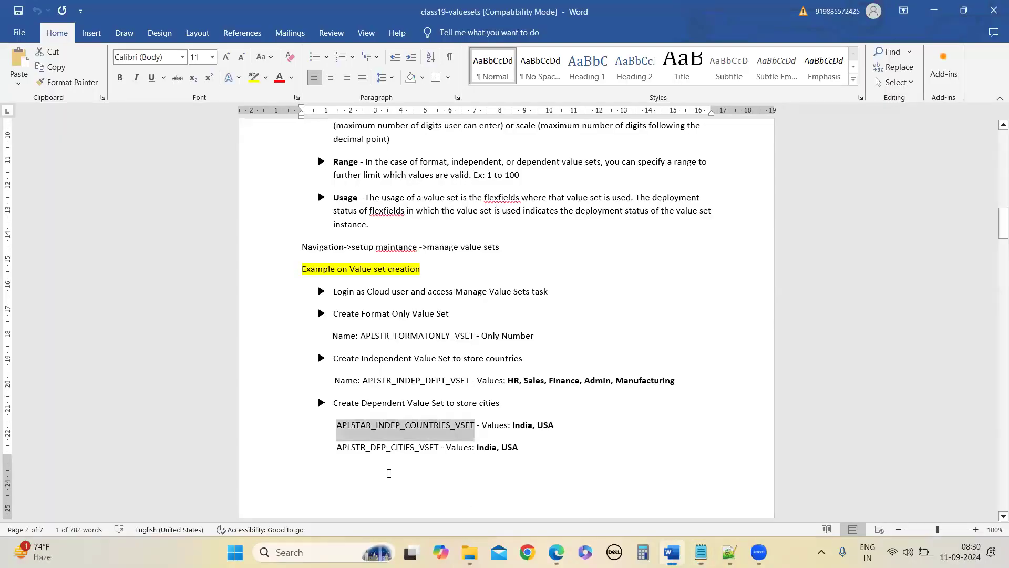
pyautogui.doubleClick(336, 451)
pyautogui.click(411, 447)
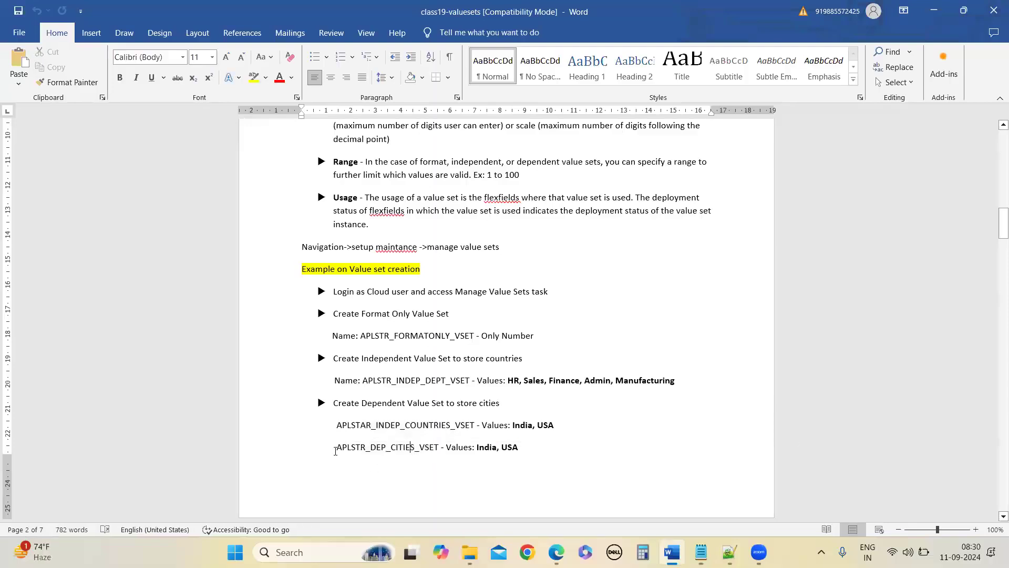
pyautogui.moveTo(335, 451); pyautogui.dragTo(441, 468)
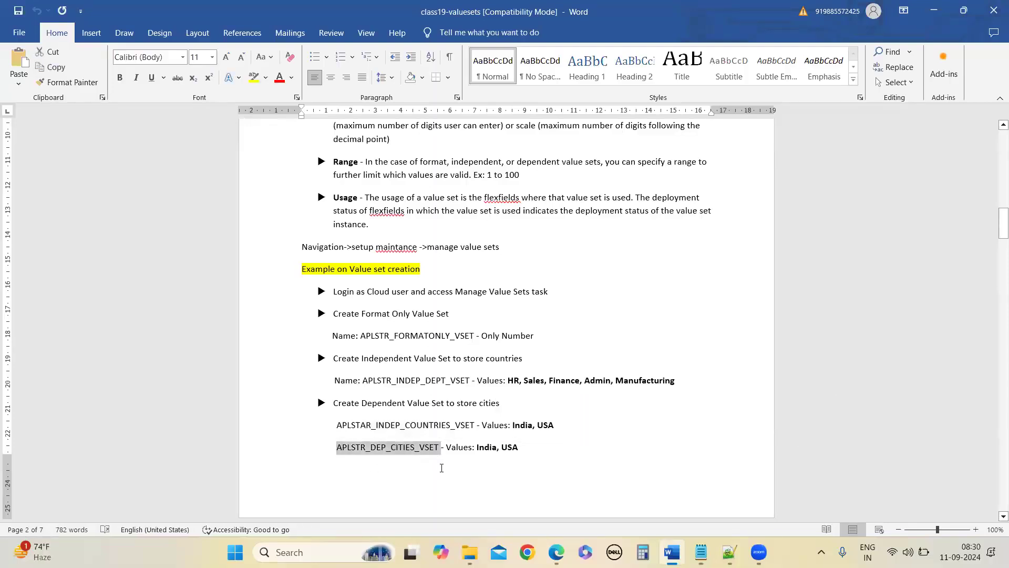
pyautogui.hotkey('alt', 'Tab')
pyautogui.press('Return')
pyautogui.press('Return')
pyautogui.hotkey('ctrl', 'v')
# Step: Annotate the countries value set in the notes with "-- India , USA,"
pyautogui.click(274, 264)
pyautogui.write('-- ')
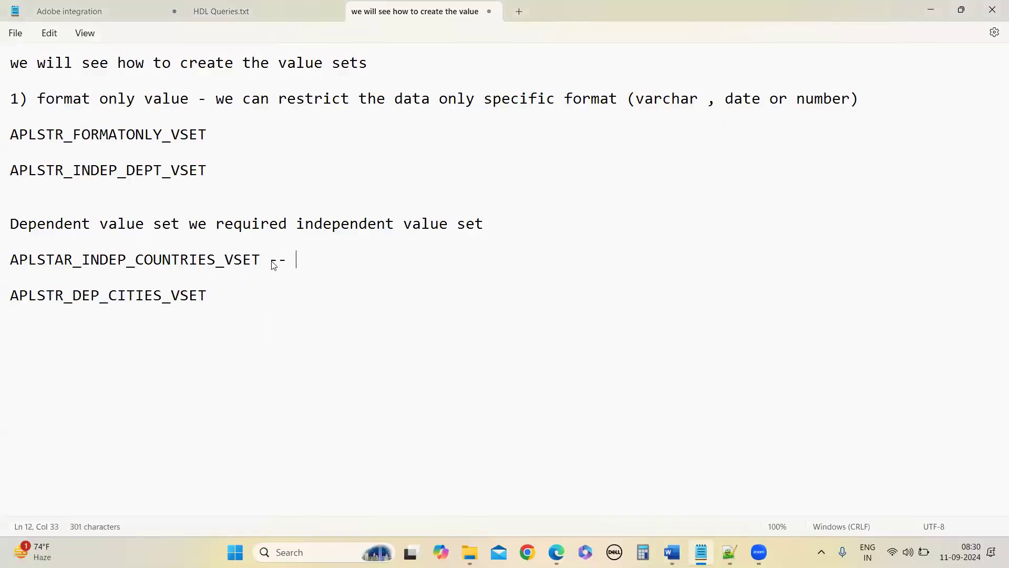
pyautogui.write('India , USA, ')
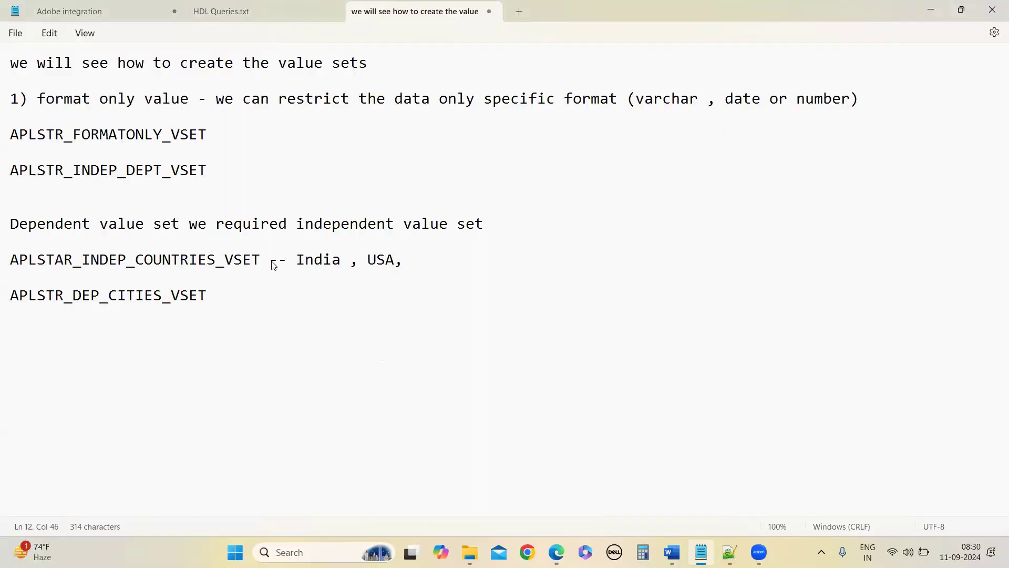
pyautogui.write('UK')
pyautogui.press('BackSpace')
pyautogui.press('BackSpace')
pyautogui.press('BackSpace')
# Step: Annotate the cities value set in the notes with "-- HYD,BGLR, CHENNAI. NEWYORK,dallas, california"
pyautogui.click(238, 295)
pyautogui.write('-- HYD,BGLR')
pyautogui.press('BackSpace')
pyautogui.write('LR, CHEN')
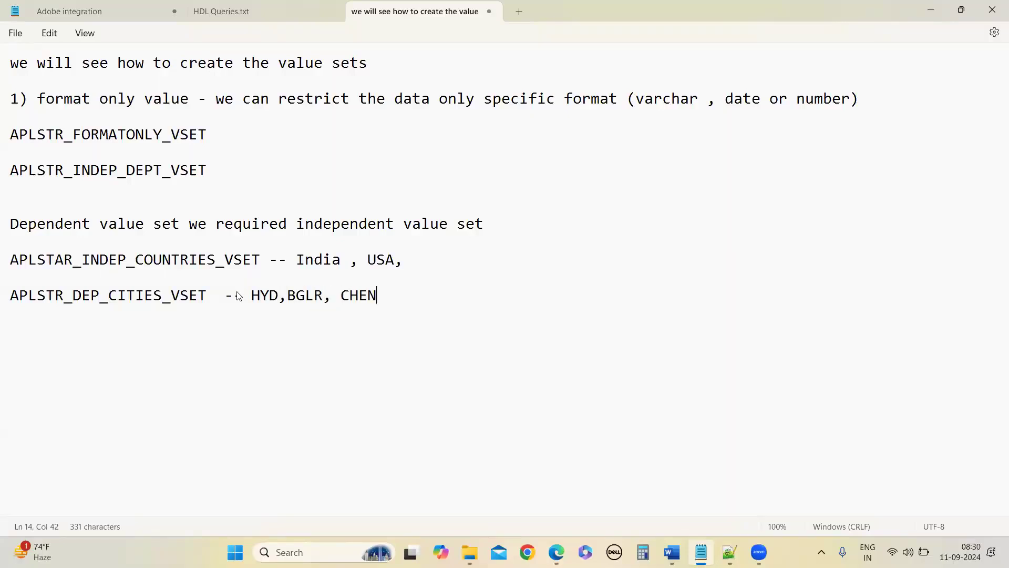
pyautogui.write('NAI. NEWY')
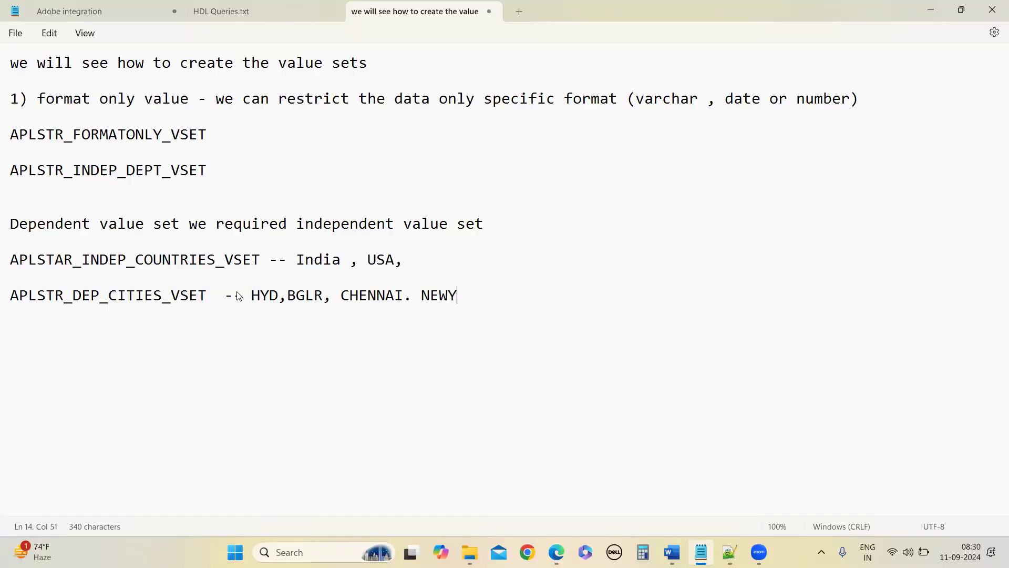
pyautogui.write('ORK,dalla')
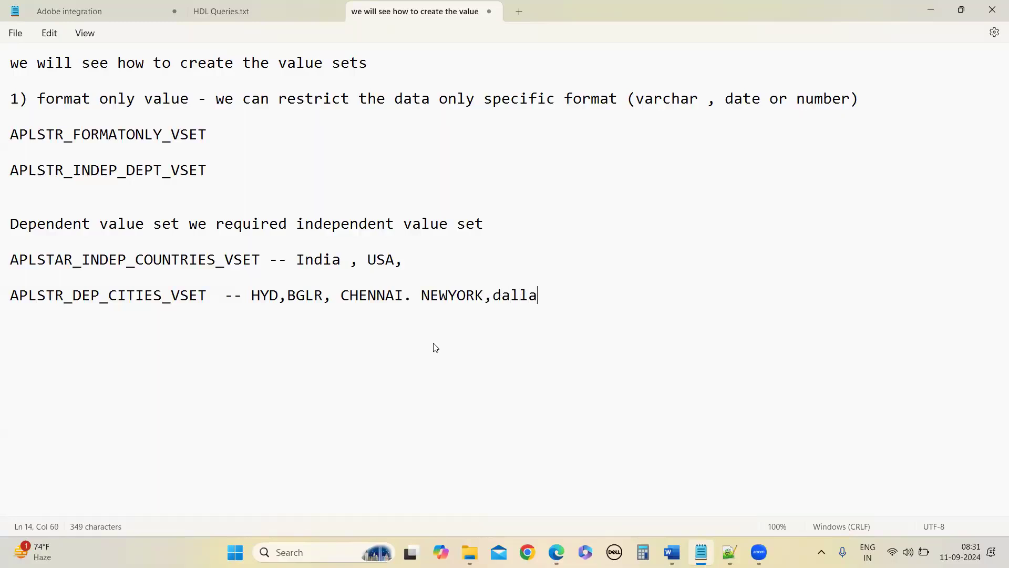
pyautogui.write('s, ca')
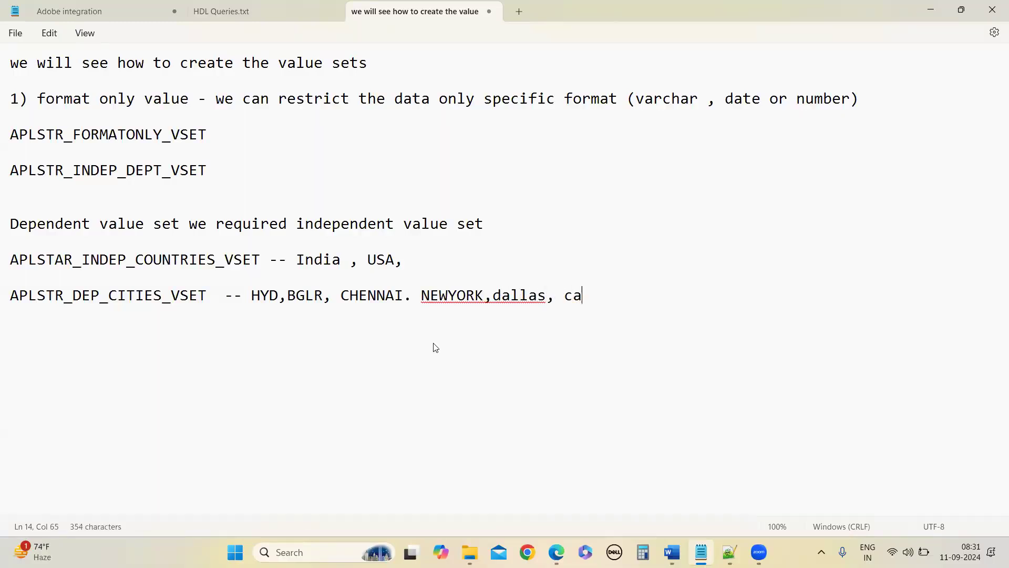
pyautogui.write('lifornia')
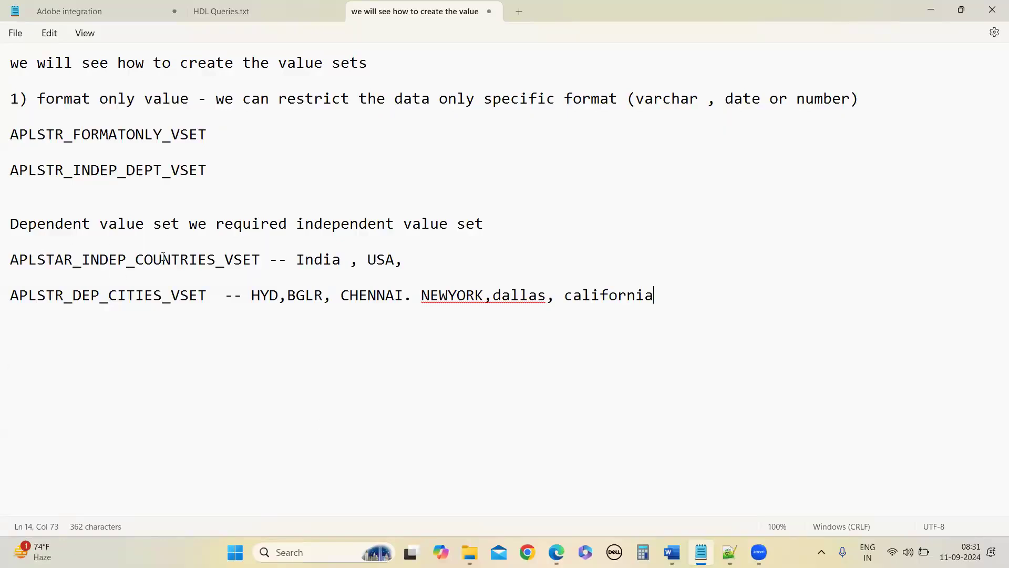
# Step: Copy APLSTAR_INDEP_COUNTRIES_VSET from the notes and start a new value set in Oracle with it as code and description
pyautogui.tripleClick(13, 264)
pyautogui.click(169, 296)
pyautogui.click(260, 259)
pyautogui.moveTo(12, 261); pyautogui.dragTo(259, 261)
pyautogui.hotkey('ctrl', 'c')
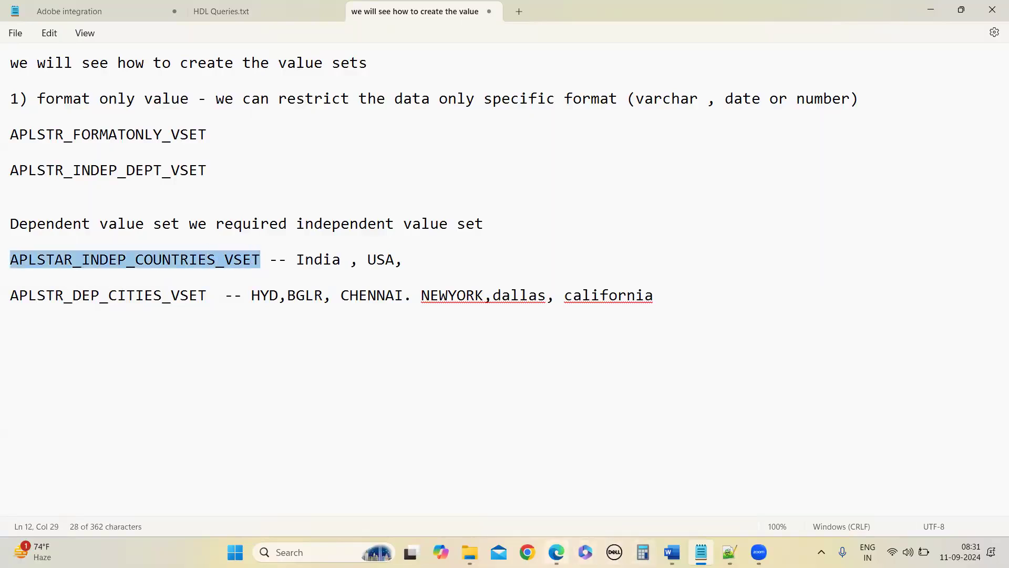
pyautogui.moveTo(557, 552)
pyautogui.click(569, 506)
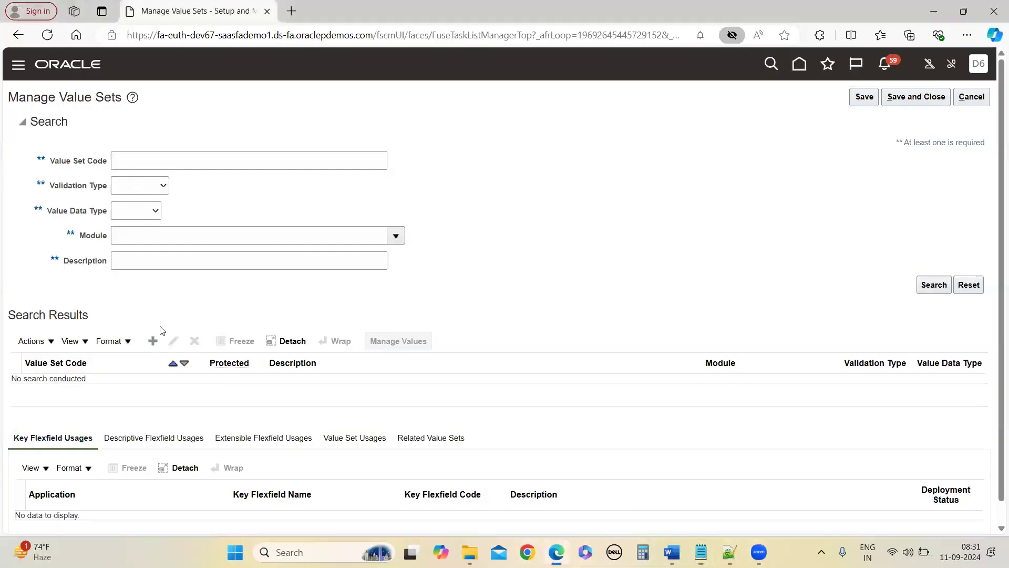
pyautogui.click(153, 341)
pyautogui.click(105, 127)
pyautogui.hotkey('ctrl', 'v')
pyautogui.click(131, 150)
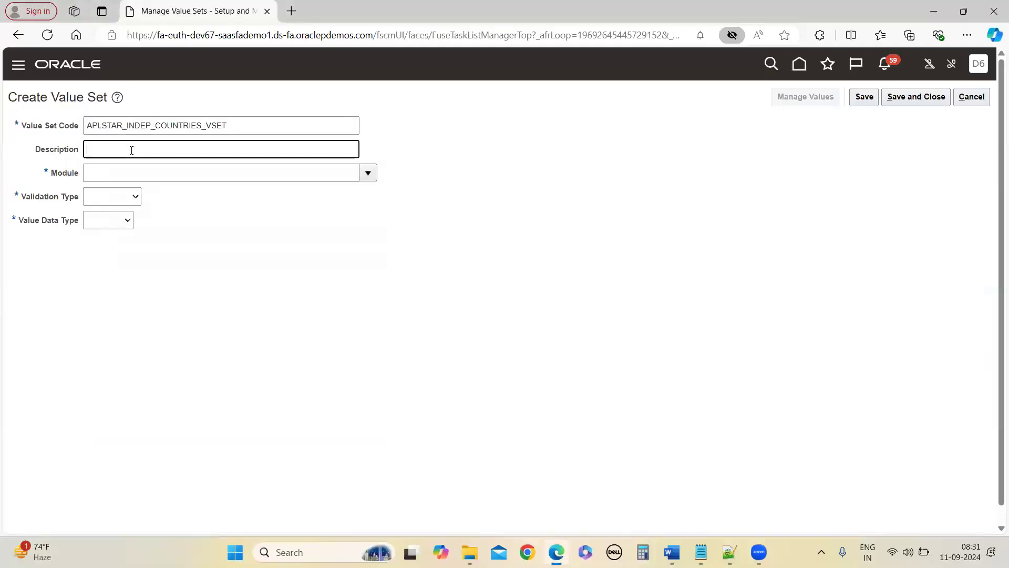
pyautogui.hotkey('ctrl', 'v')
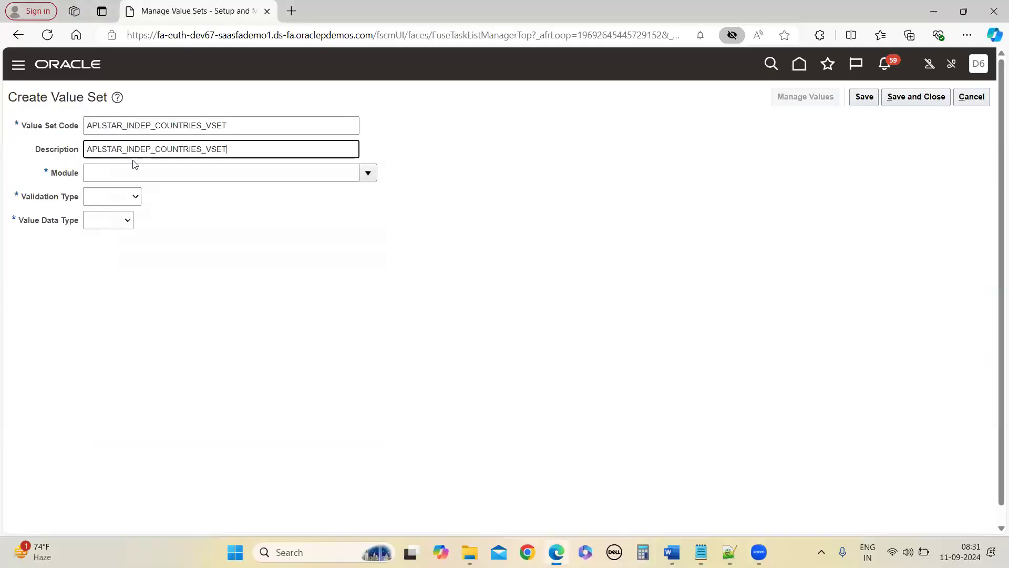
# Step: Set the new value set's module to Application Toolkit, validation type to Independent and value data type to Character
pyautogui.click(131, 172)
pyautogui.click(368, 173)
pyautogui.click(154, 212)
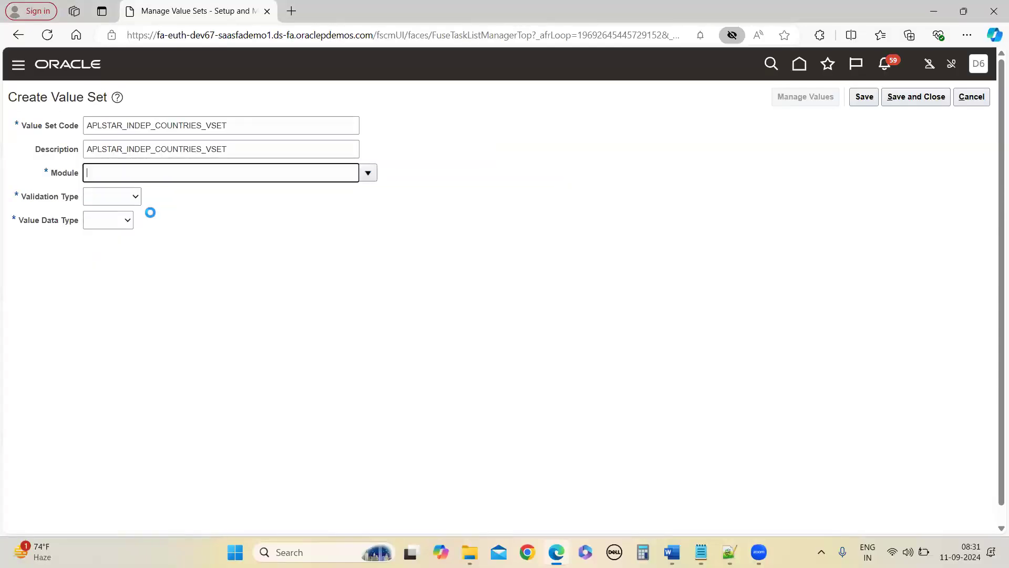
pyautogui.click(117, 202)
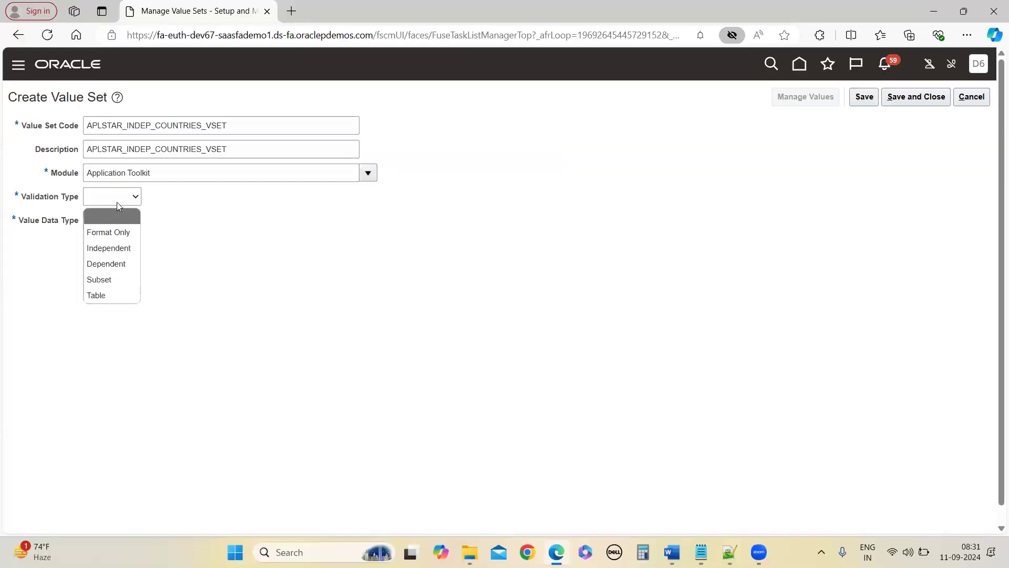
pyautogui.click(121, 248)
pyautogui.click(151, 220)
pyautogui.click(158, 257)
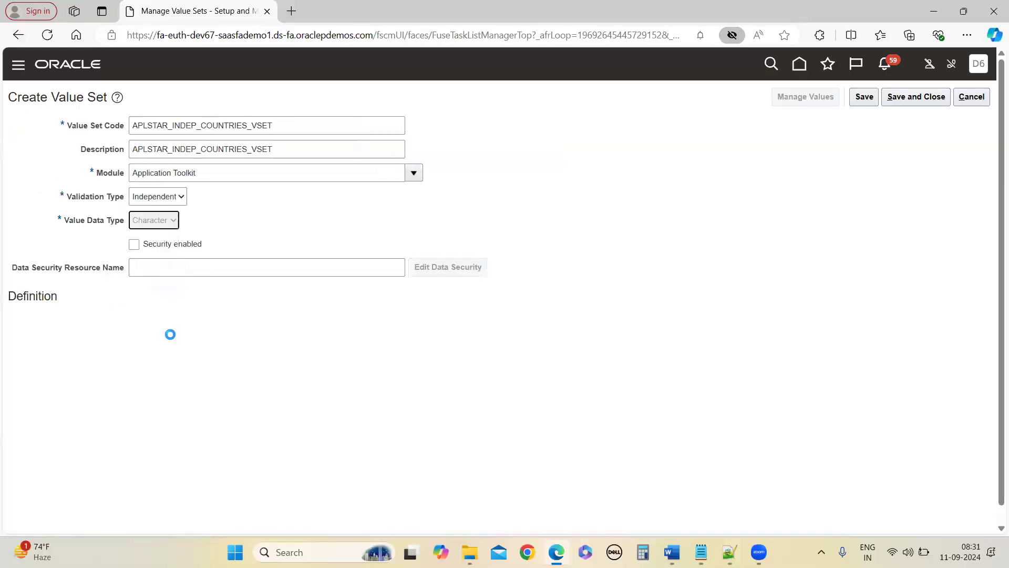
# Step: Define the countries value set with value subtype Text and maximum length 20, and save it
pyautogui.click(116, 323)
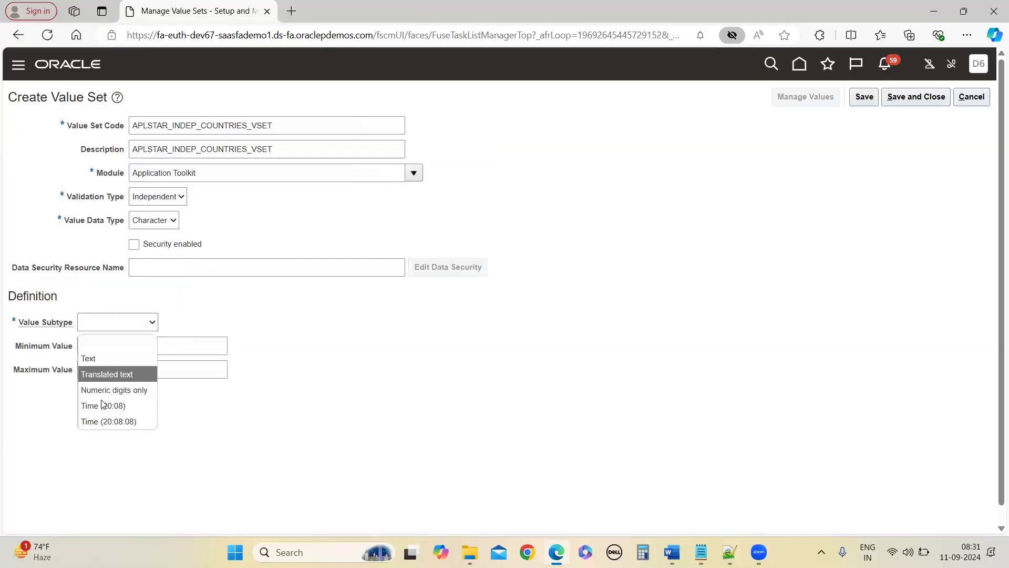
pyautogui.click(95, 356)
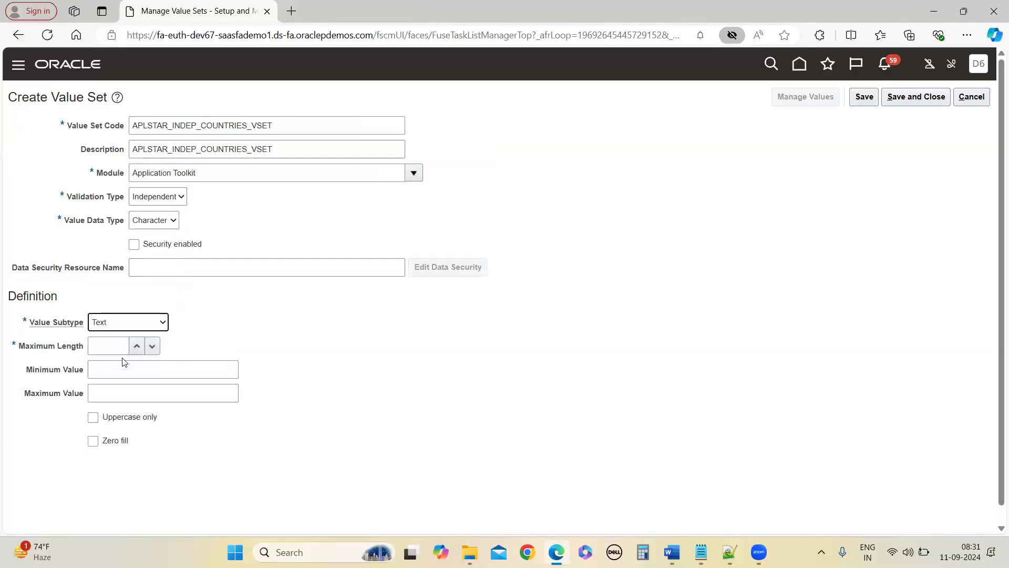
pyautogui.click(116, 352)
pyautogui.click(467, 400)
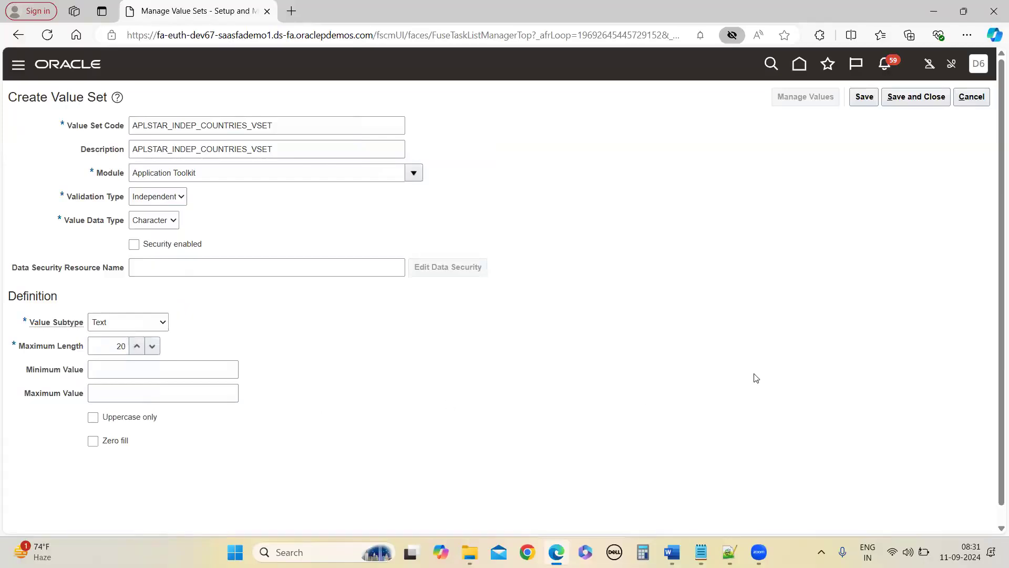
pyautogui.click(872, 102)
pyautogui.click(864, 98)
# Step: Open the countries value set's values and add INDIA with INDIA as its description
pyautogui.click(803, 97)
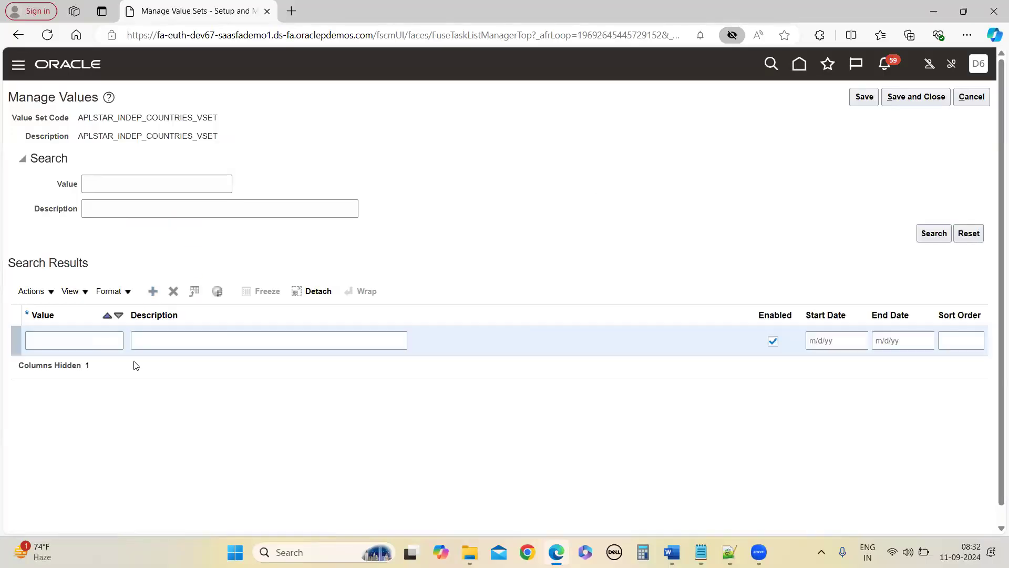
pyautogui.click(74, 345)
pyautogui.write('INDIA')
pyautogui.press('Tab')
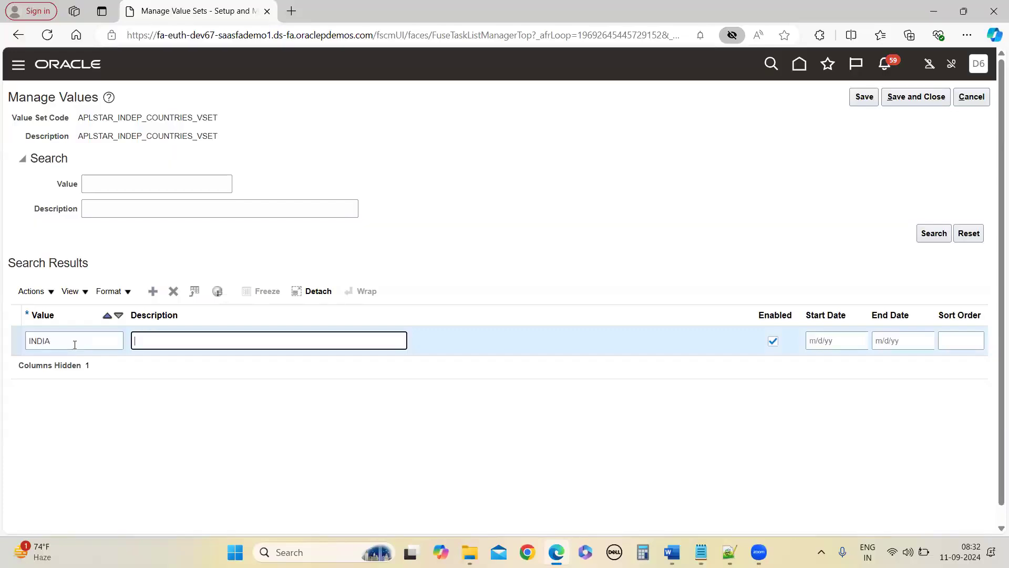
pyautogui.write('INDIA')
# Step: Add a second country value, USA, with USA as its description
pyautogui.click(153, 291)
pyautogui.click(65, 337)
pyautogui.write('USA')
pyautogui.press('Tab')
pyautogui.write('US')
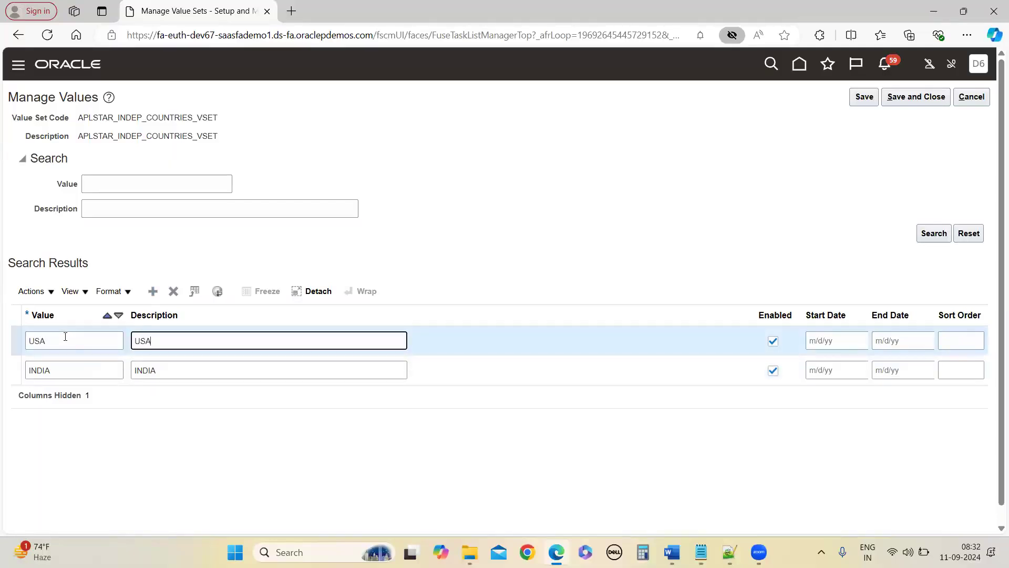
# Step: Save and close the country values and the countries value set
pyautogui.click(865, 97)
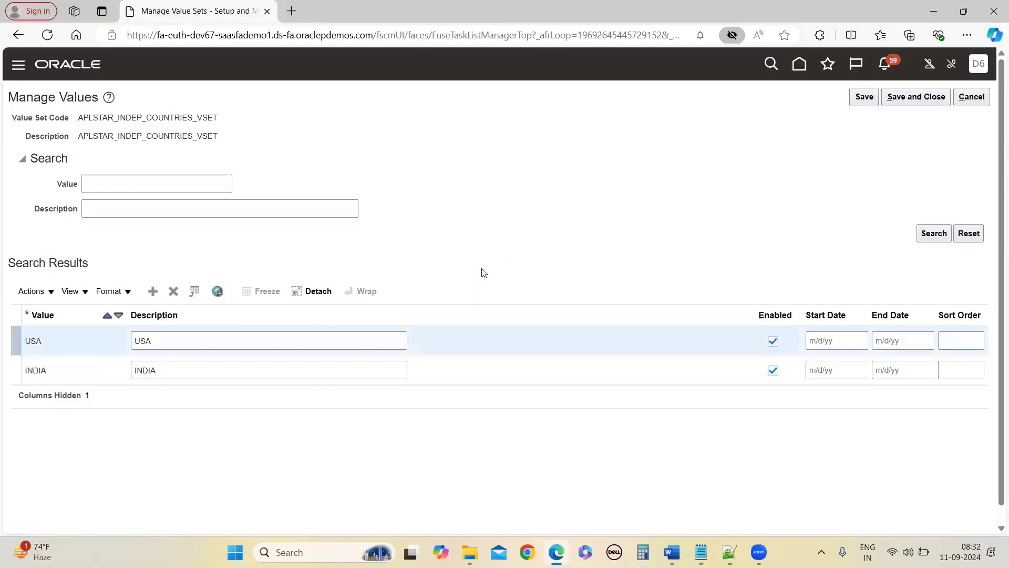
pyautogui.click(894, 100)
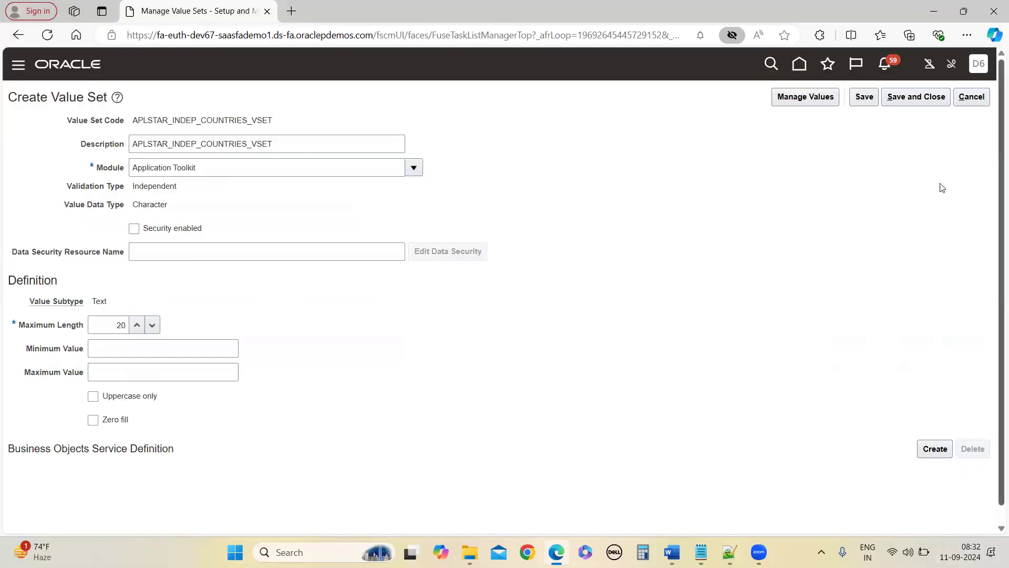
pyautogui.click(916, 97)
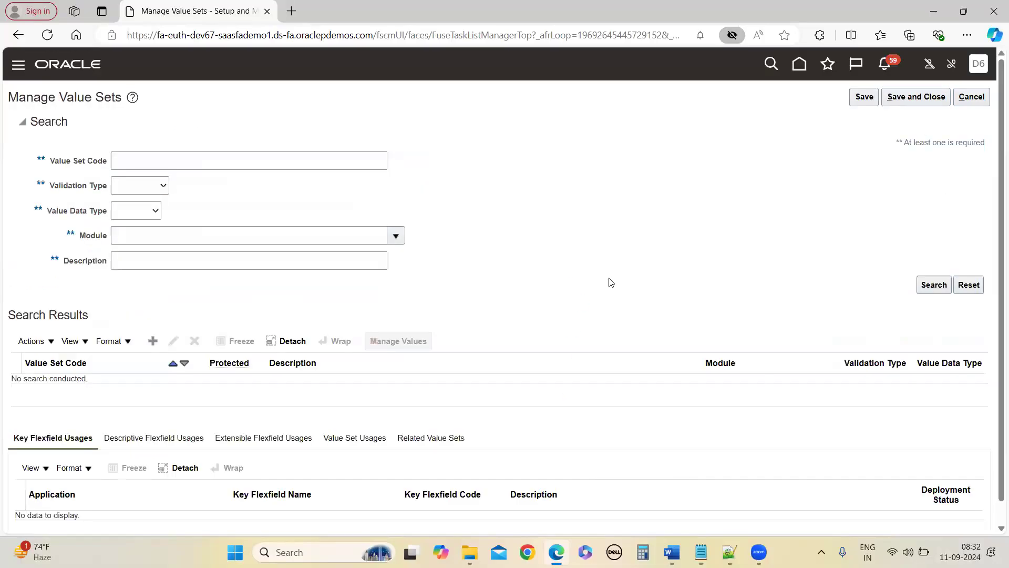
# Step: Start a new value set and copy APLSTR_DEP_CITIES_VSET from the notes as its code and description
pyautogui.click(152, 341)
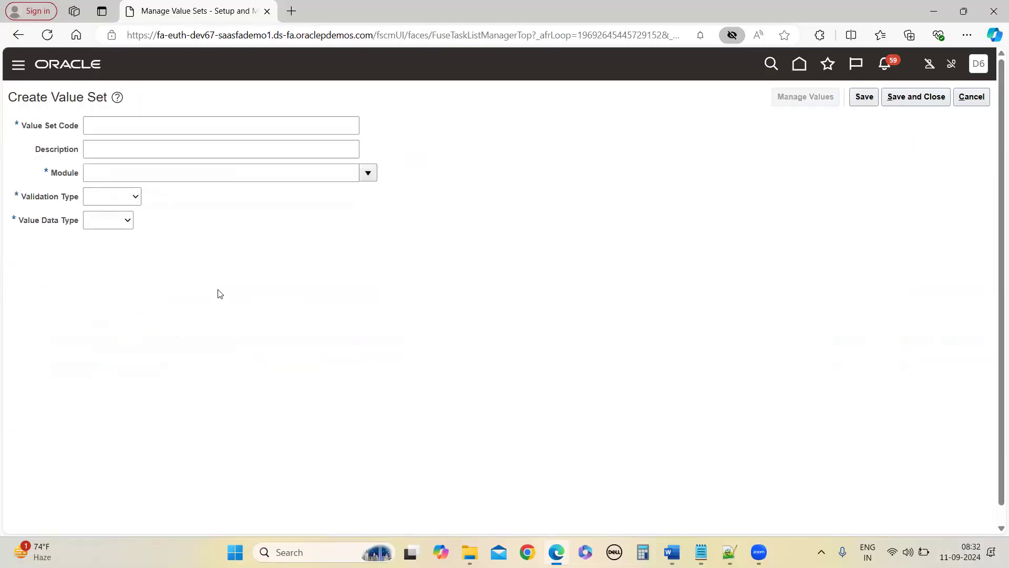
pyautogui.moveTo(672, 552)
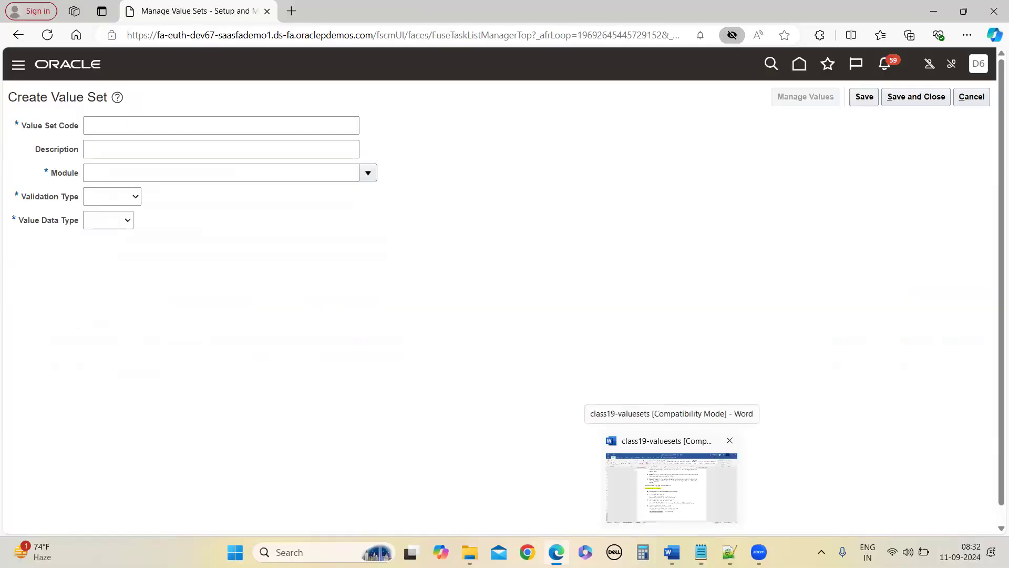
pyautogui.click(702, 483)
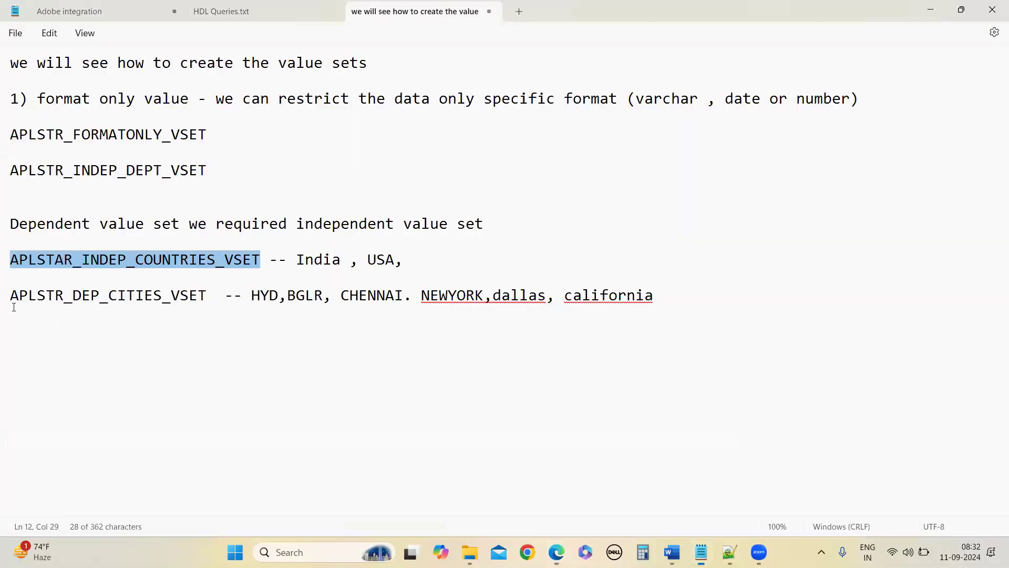
pyautogui.moveTo(13, 298); pyautogui.dragTo(207, 304)
pyautogui.hotkey('ctrl', 'c')
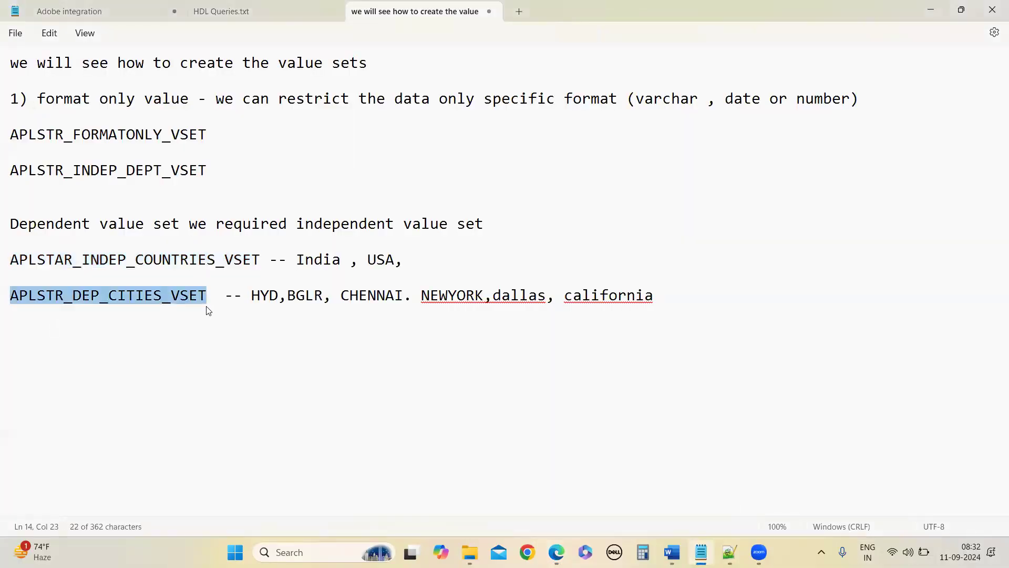
pyautogui.click(929, 12)
pyautogui.click(117, 125)
pyautogui.hotkey('ctrl', 'v')
pyautogui.click(120, 154)
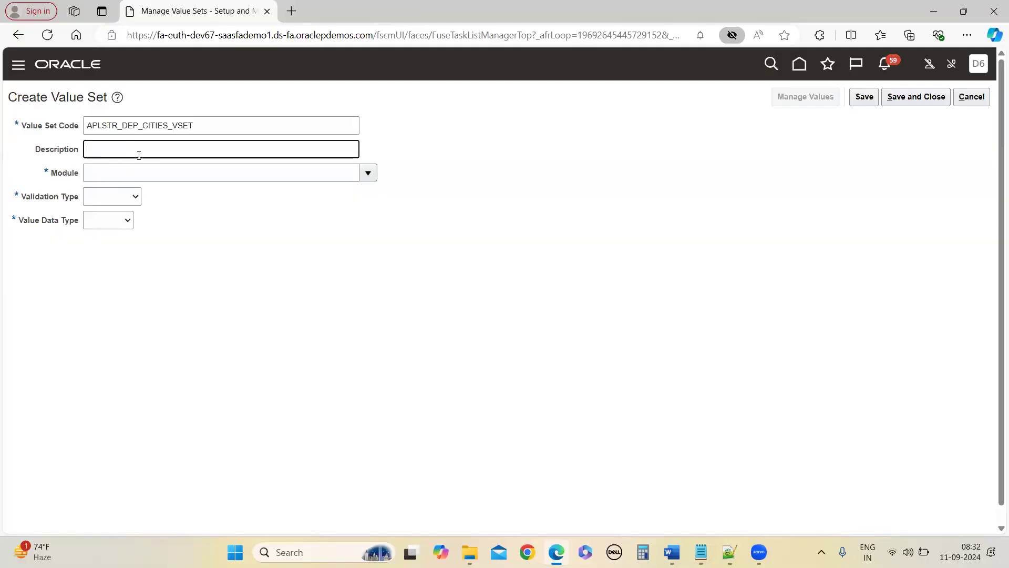
pyautogui.hotkey('ctrl', 'v')
# Step: Set the cities value set's module to Application Toolkit, validation type to Dependent and value data type to Character
pyautogui.click(139, 174)
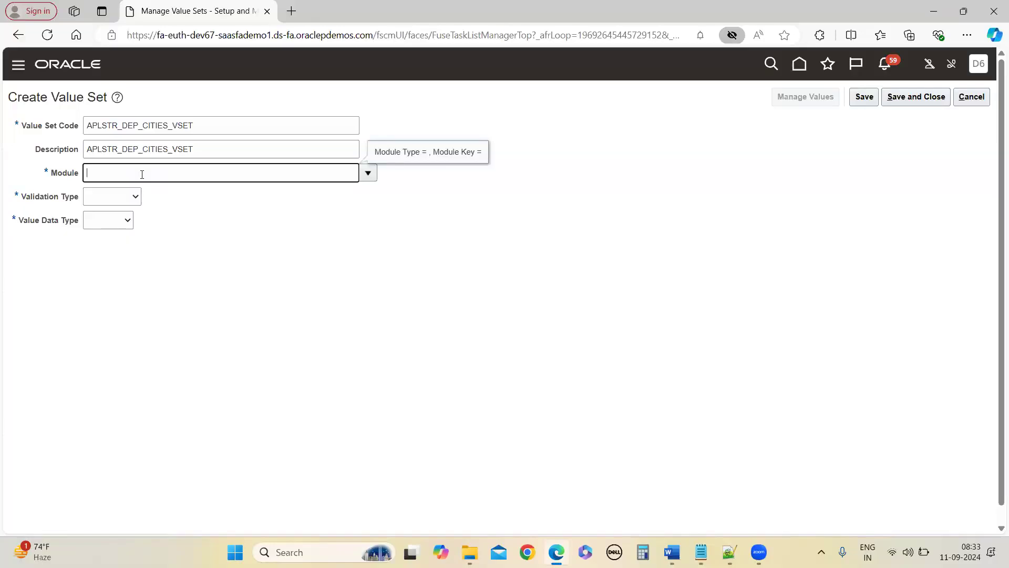
pyautogui.click(368, 173)
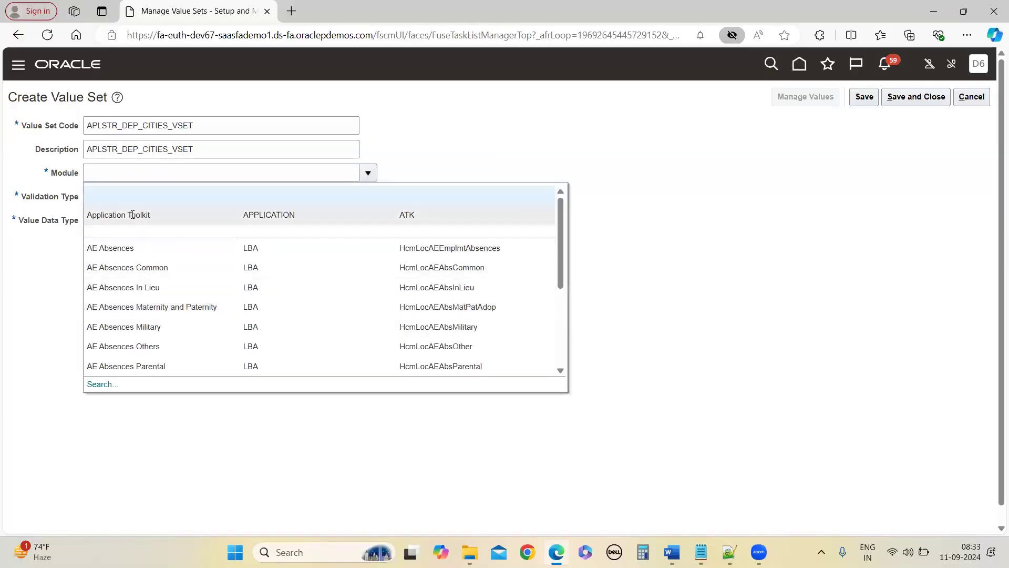
pyautogui.click(163, 215)
pyautogui.click(135, 197)
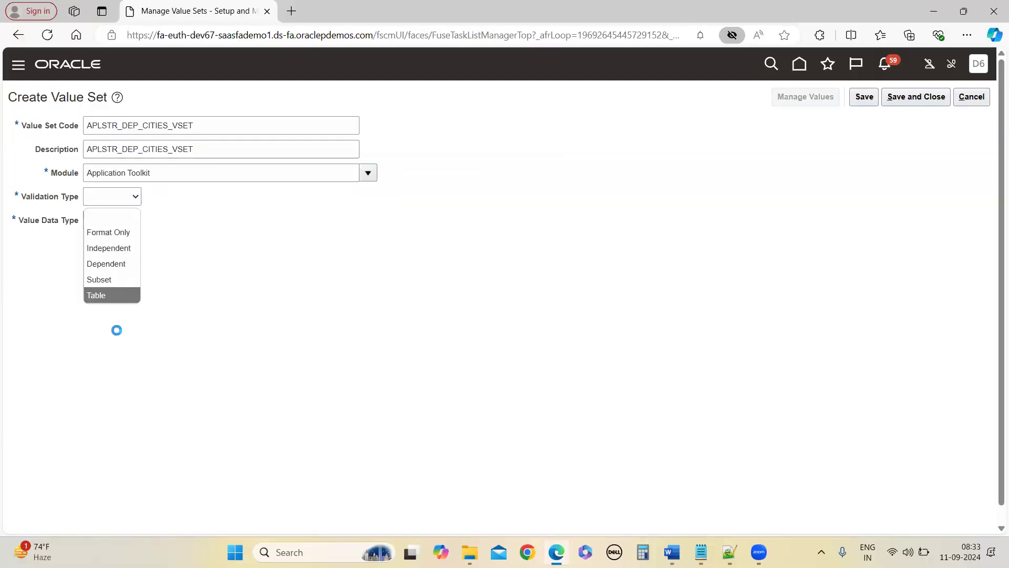
pyautogui.click(117, 263)
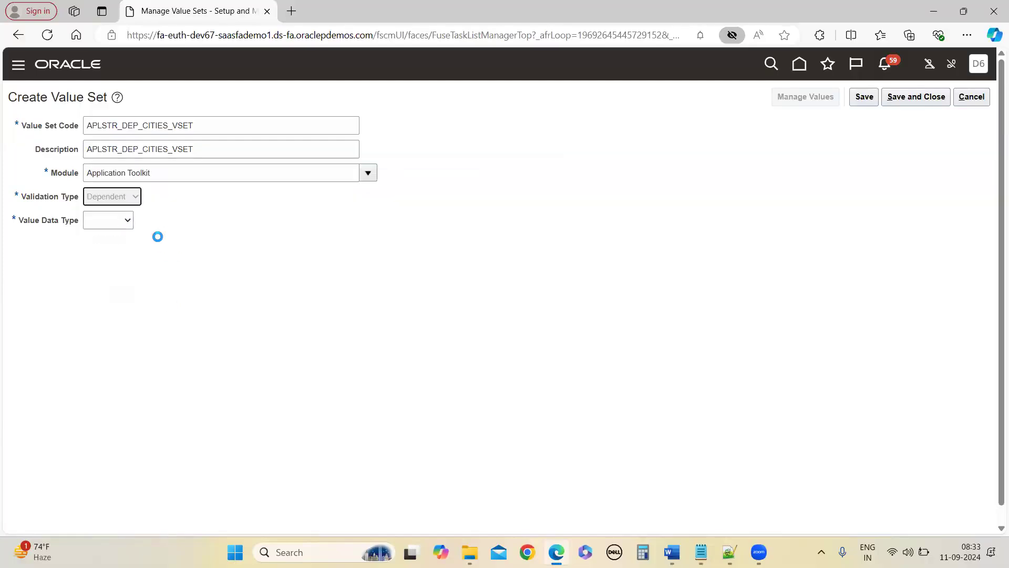
pyautogui.click(156, 229)
pyautogui.press('Up')
pyautogui.press('Up')
pyautogui.press('Up')
pyautogui.press('Return')
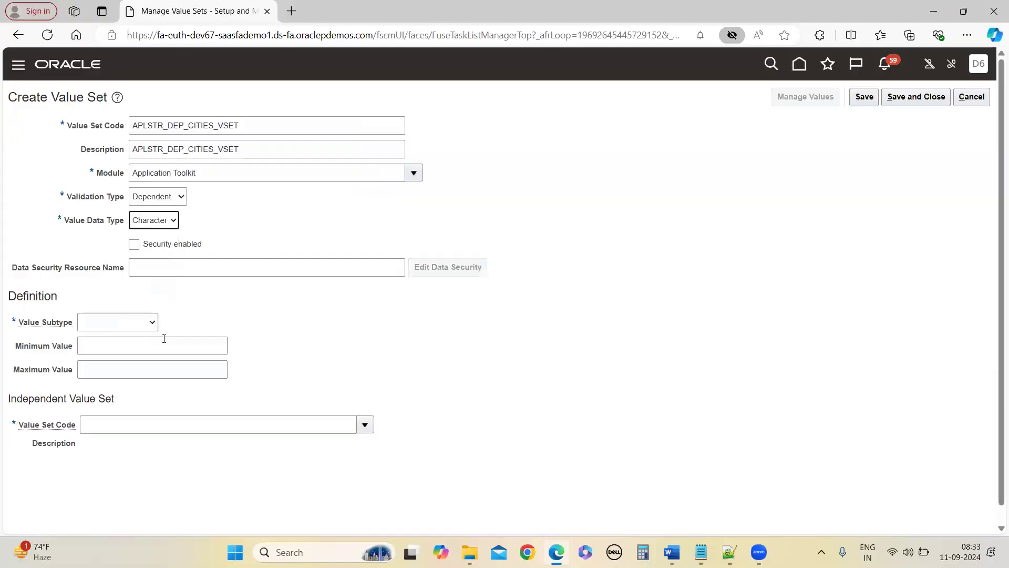
# Step: Set the cities value set's value subtype to Text and its maximum length to 30
pyautogui.click(127, 326)
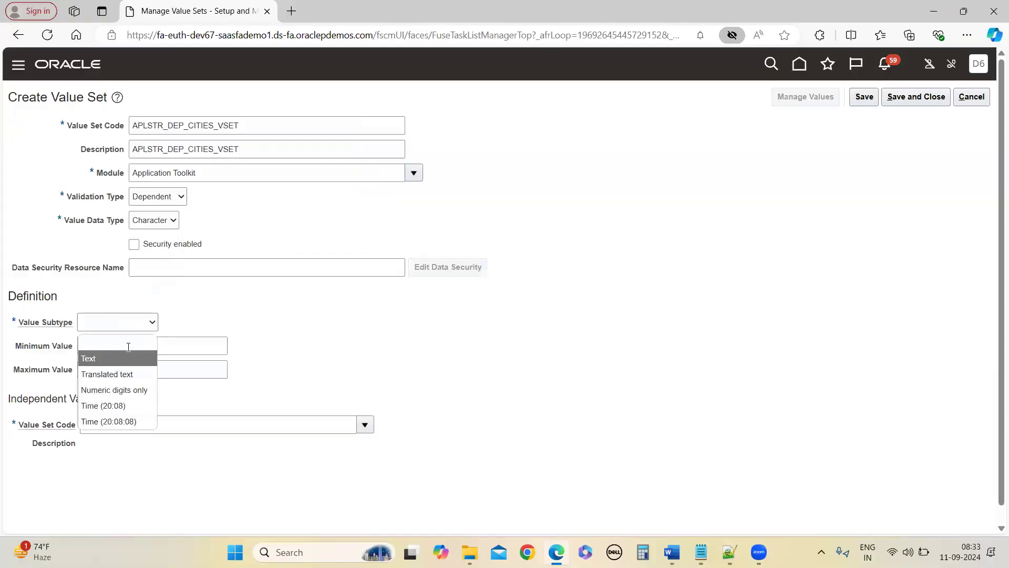
pyautogui.press('Return')
pyautogui.click(119, 348)
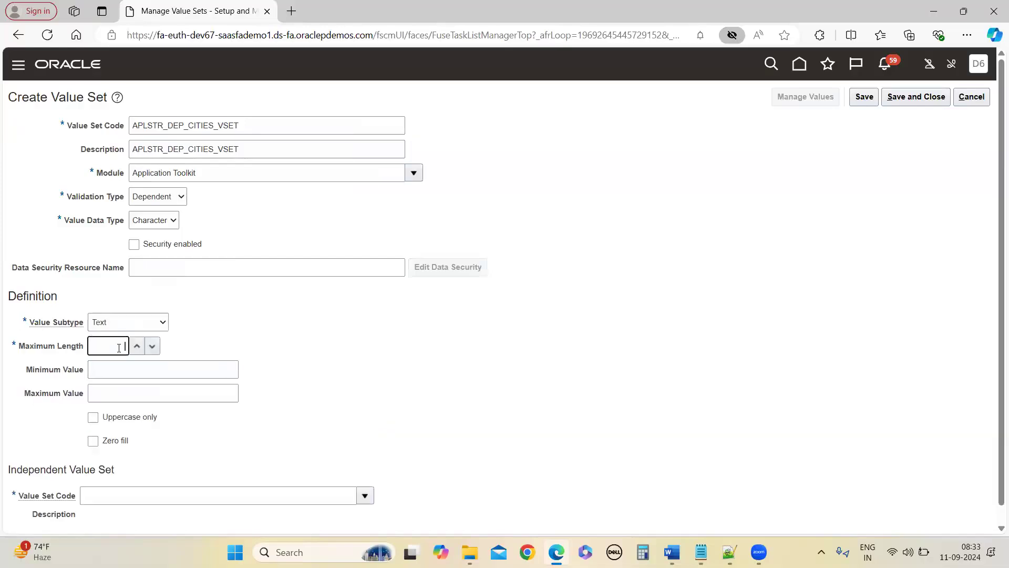
pyautogui.write('30')
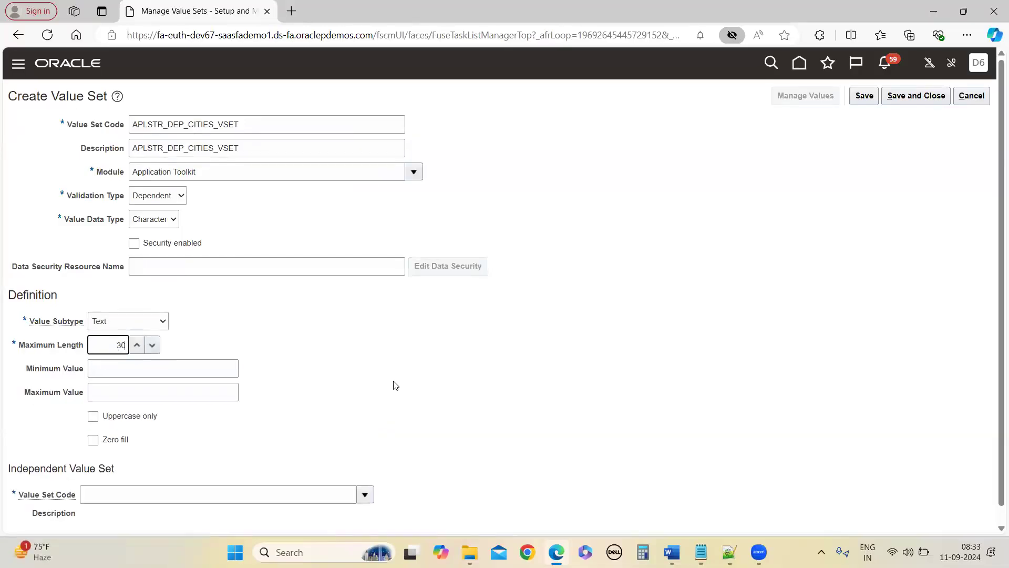
# Step: Copy APLSTAR_INDEP_COUNTRIES_VSET from the notes as the independent value set code and save the cities value set
pyautogui.scroll(-1, 392, 383)
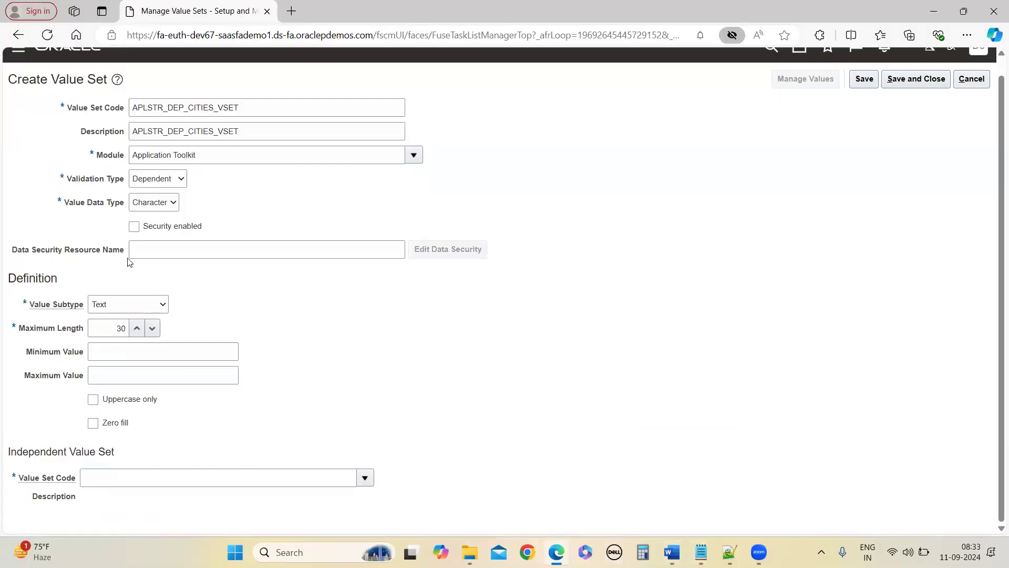
pyautogui.moveTo(703, 553)
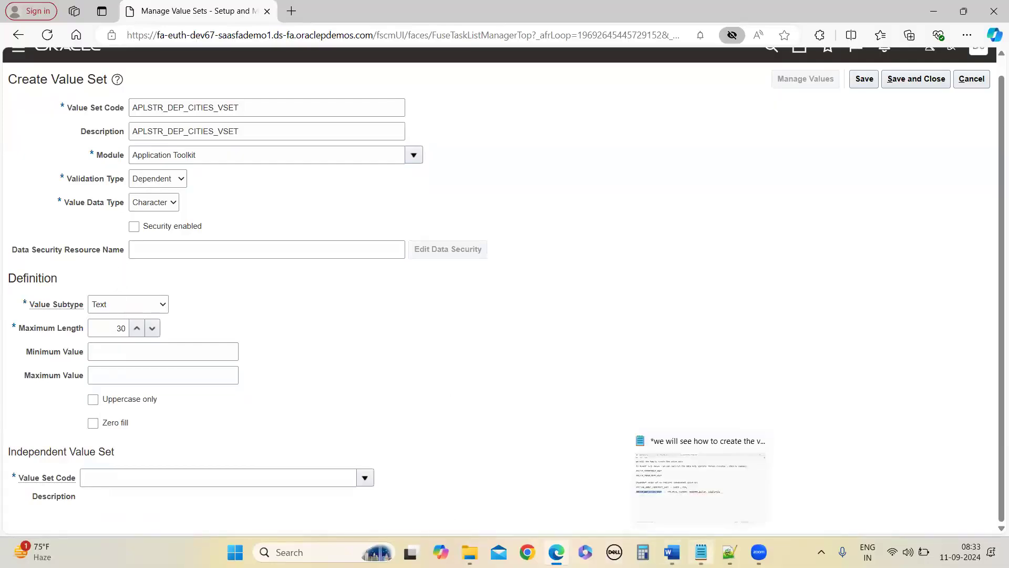
pyautogui.click(703, 505)
pyautogui.moveTo(413, 259); pyautogui.dragTo(260, 265)
pyautogui.hotkey('ctrl', 'c')
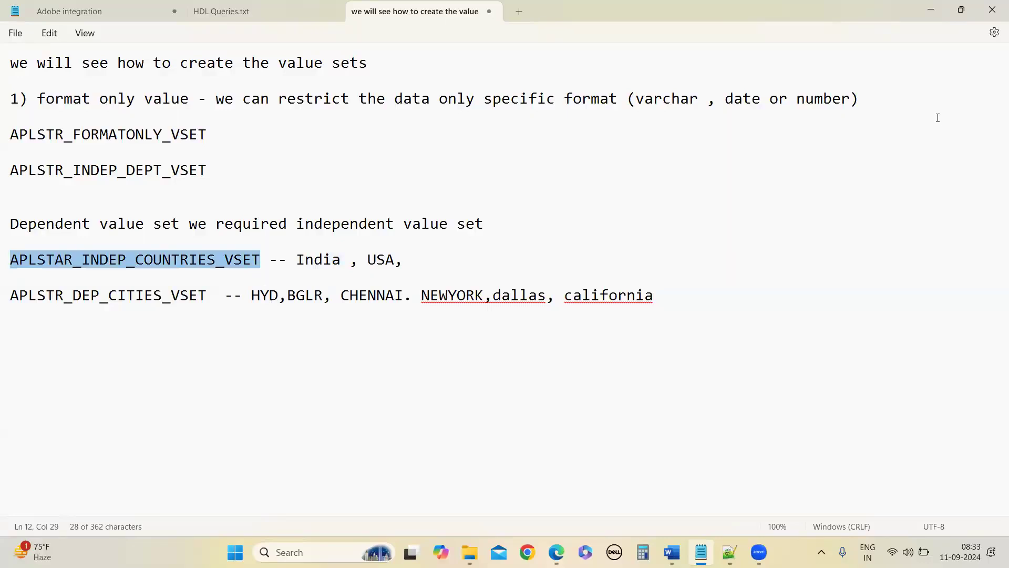
pyautogui.hotkey('alt', 'Tab')
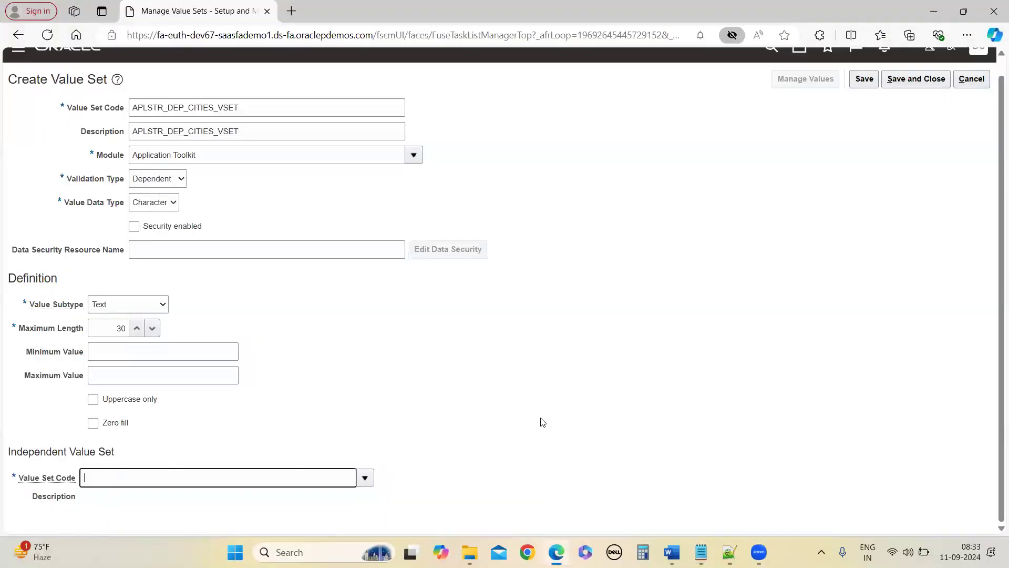
pyautogui.hotkey('ctrl', 'v')
pyautogui.click(625, 404)
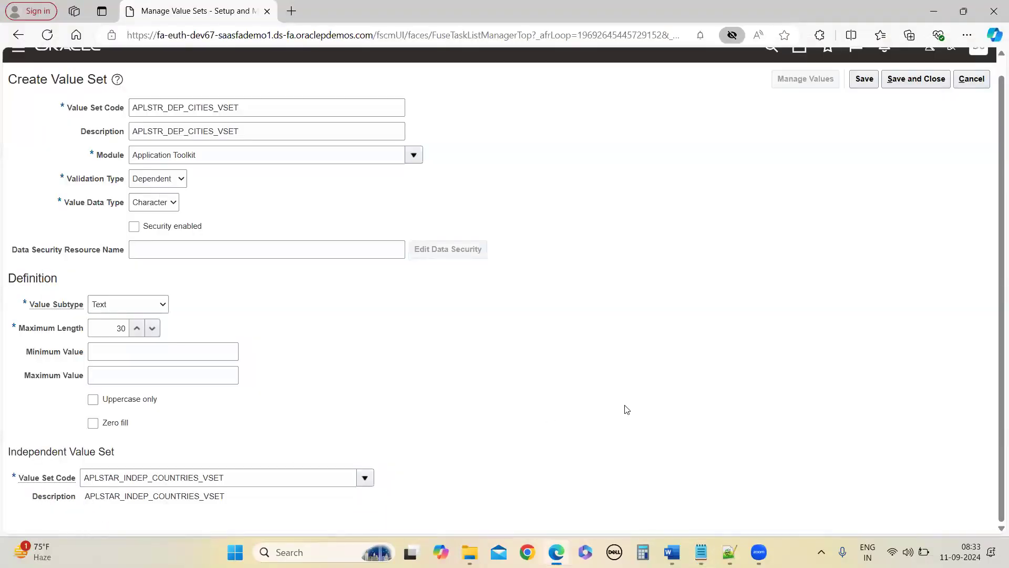
pyautogui.scroll(1, 582, 456)
pyautogui.click(864, 97)
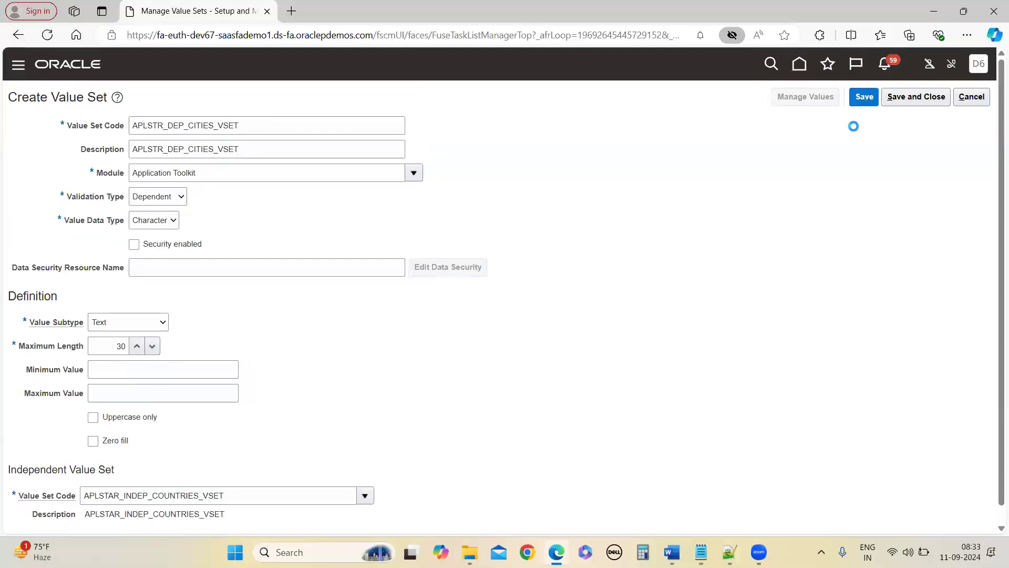
pyautogui.scroll(-1, 359, 389)
pyautogui.scroll(1, 385, 419)
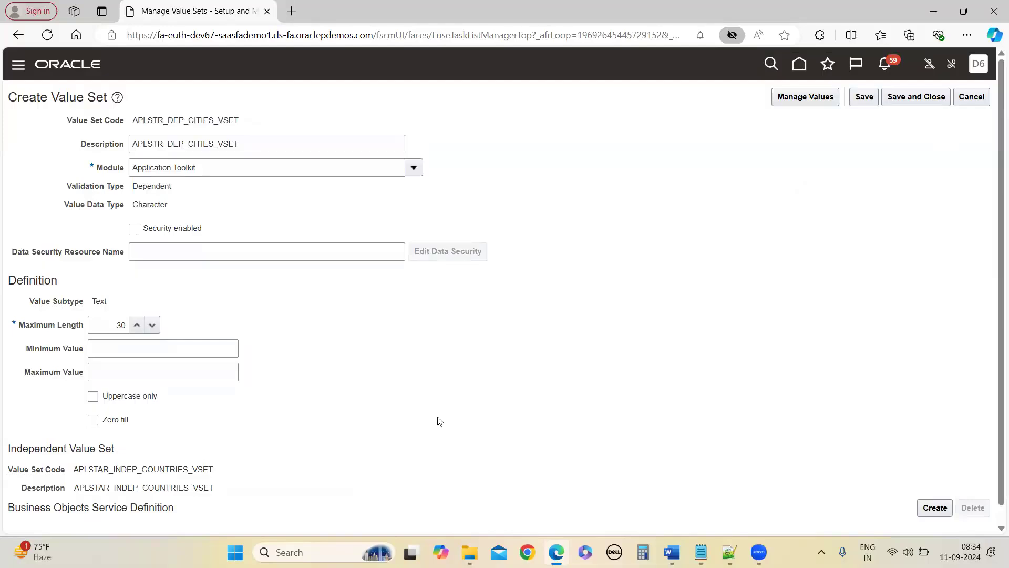
# Step: Open the cities value set's values and add Hyderabad, with the same description, under independent value INDIA
pyautogui.click(834, 100)
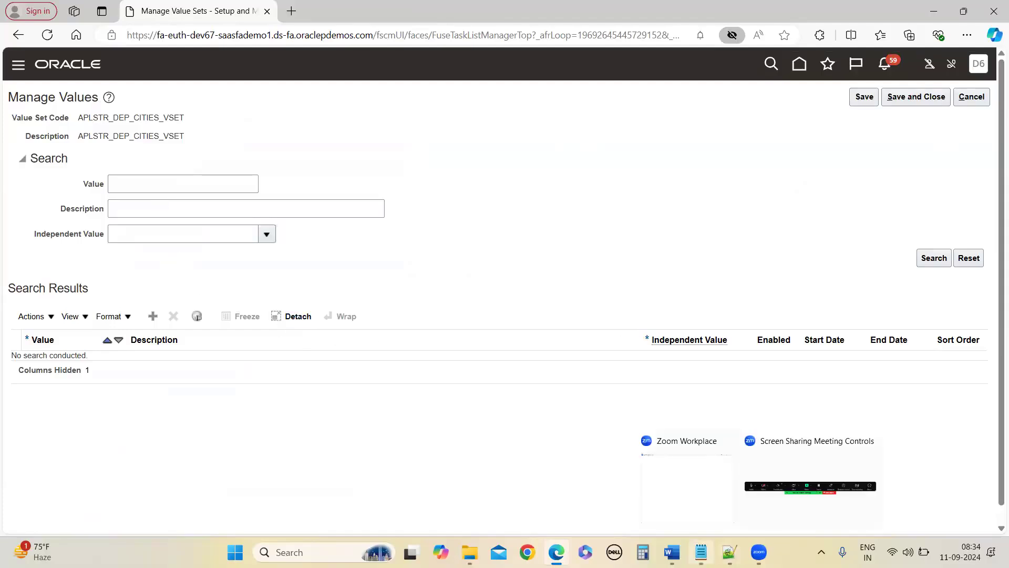
pyautogui.moveTo(701, 552)
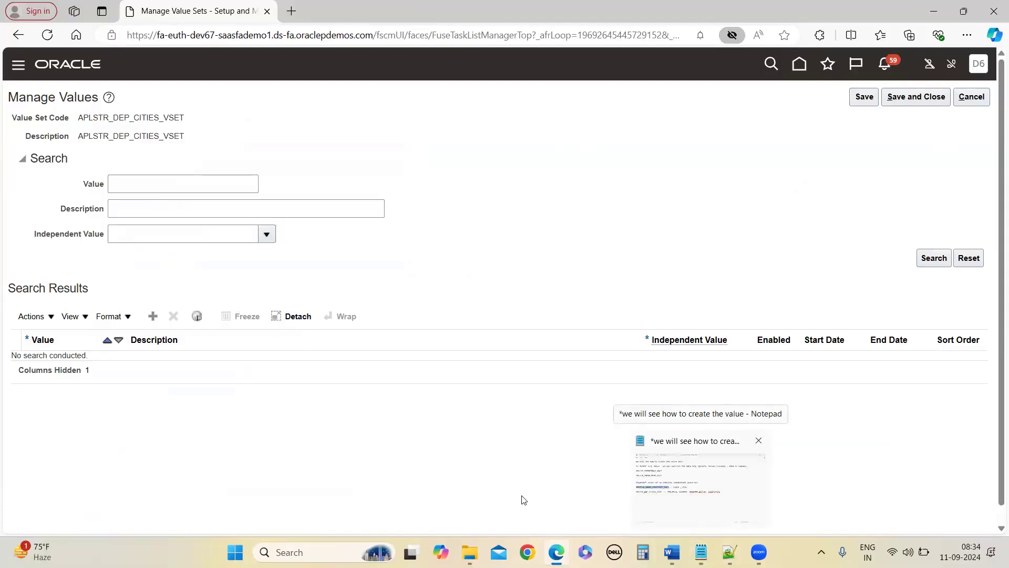
pyautogui.click(153, 316)
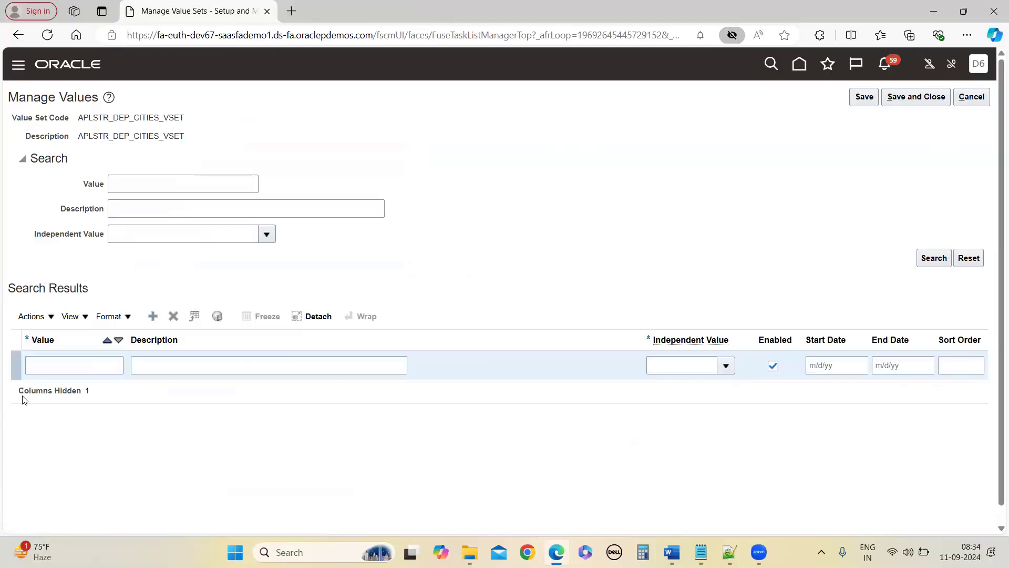
pyautogui.click(726, 366)
pyautogui.click(678, 408)
pyautogui.click(70, 368)
pyautogui.write('Hyderabad')
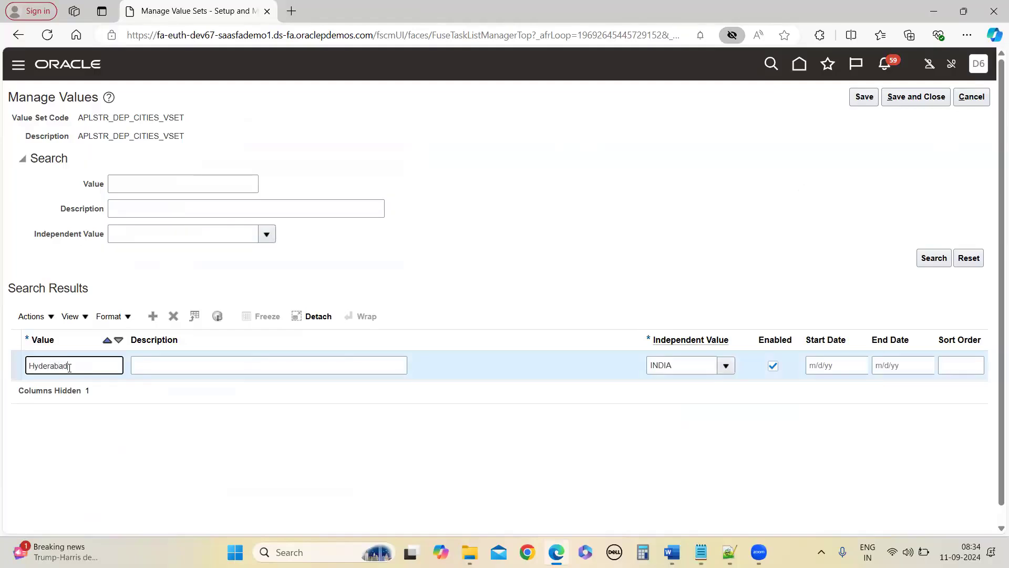
pyautogui.doubleClick(58, 364)
pyautogui.hotkey('ctrl', 'c')
pyautogui.click(205, 360)
pyautogui.hotkey('ctrl', 'v')
# Step: Add a cities value Bangalore, with the same description, under independent value INDIA
pyautogui.click(166, 275)
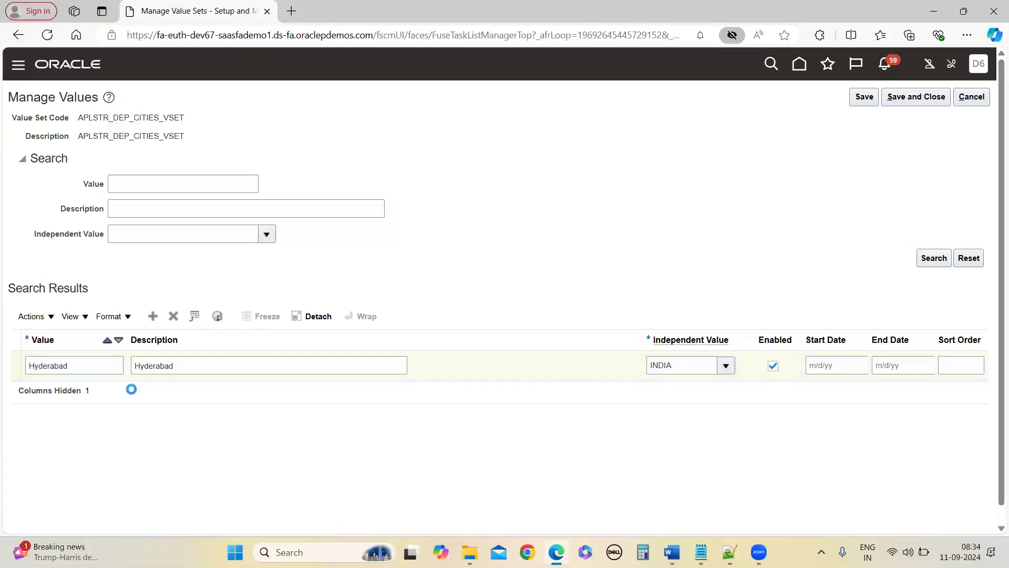
pyautogui.click(68, 363)
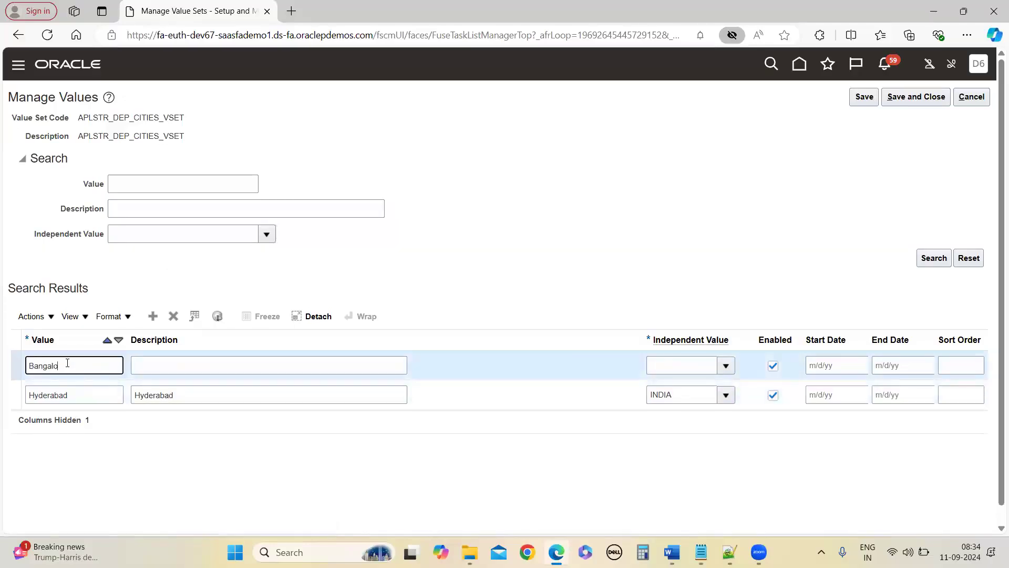
pyautogui.doubleClick(63, 364)
pyautogui.hotkey('ctrl', 'c')
pyautogui.click(201, 363)
pyautogui.hotkey('ctrl', 'v')
pyautogui.click(657, 371)
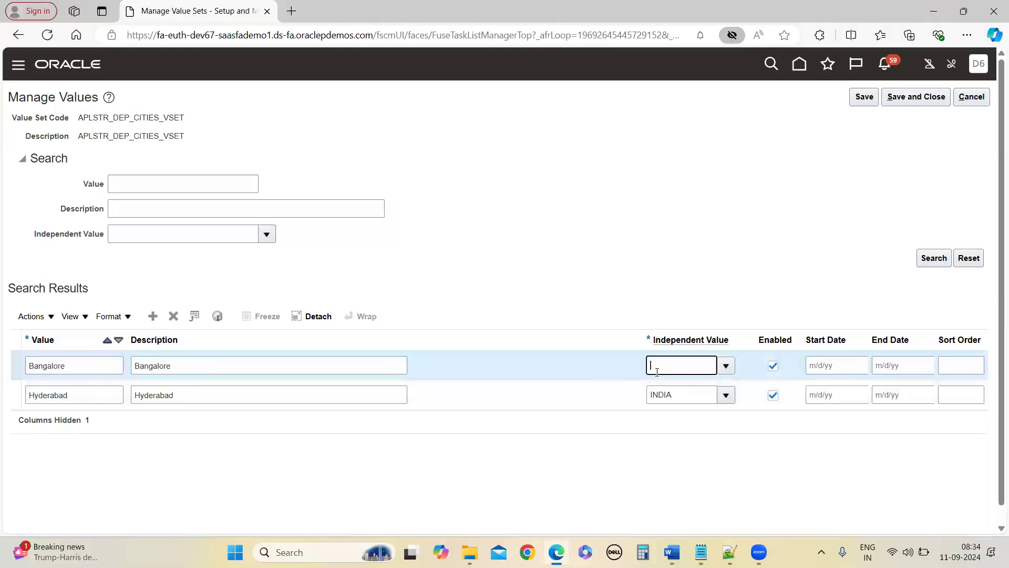
pyautogui.write('INID')
pyautogui.press('BackSpace')
pyautogui.press('BackSpace')
pyautogui.press('BackSpace')
pyautogui.write('DIA')
# Step: Add a cities value CHENNAI, with the same description, under independent value INDIA
pyautogui.click(152, 316)
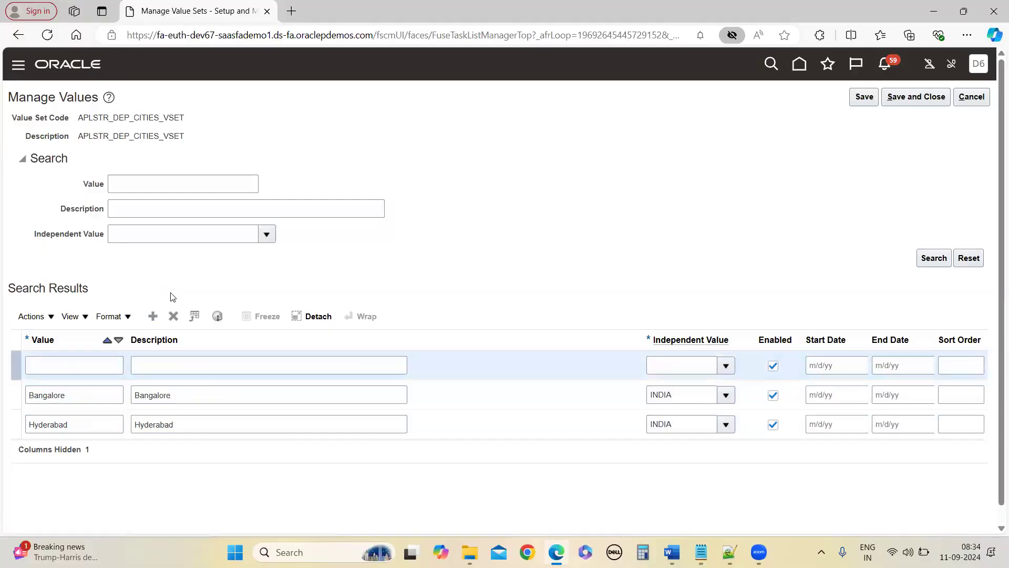
pyautogui.click(673, 364)
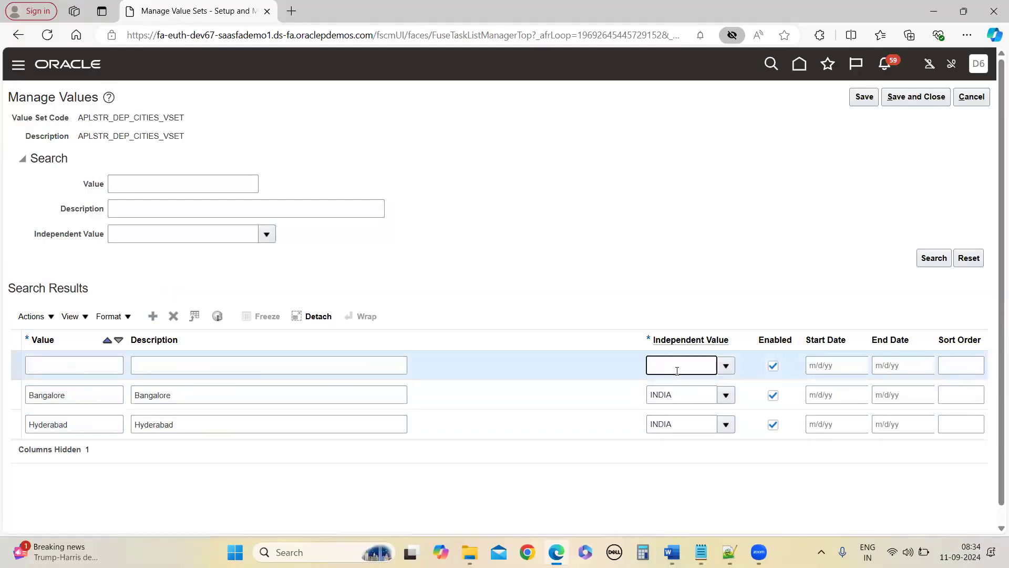
pyautogui.write('INIDA')
pyautogui.press('BackSpace')
pyautogui.press('BackSpace')
pyautogui.write('DIA')
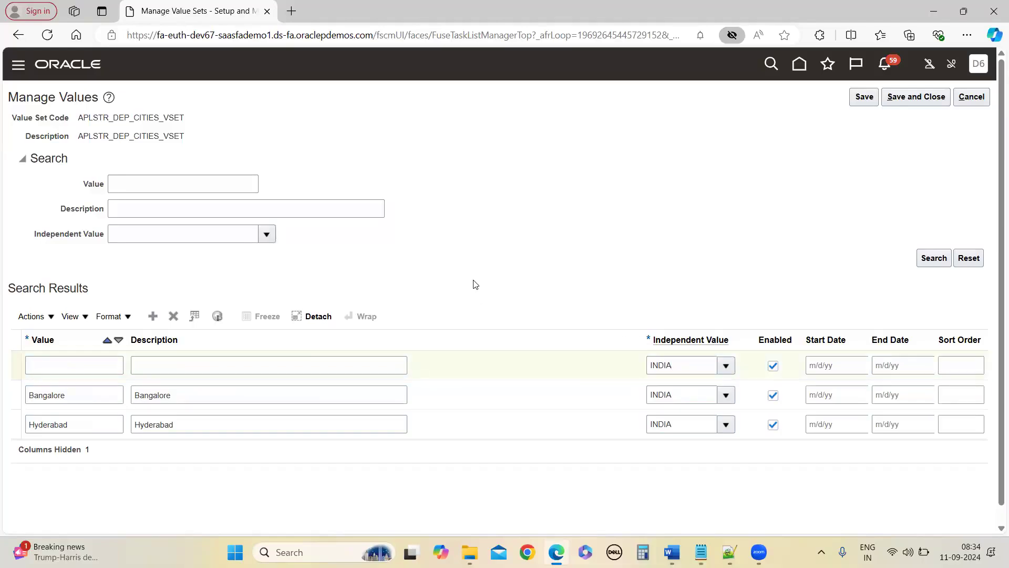
pyautogui.click(51, 366)
pyautogui.write('CHENNAI')
pyautogui.press('Tab')
pyautogui.write('CHENNA')
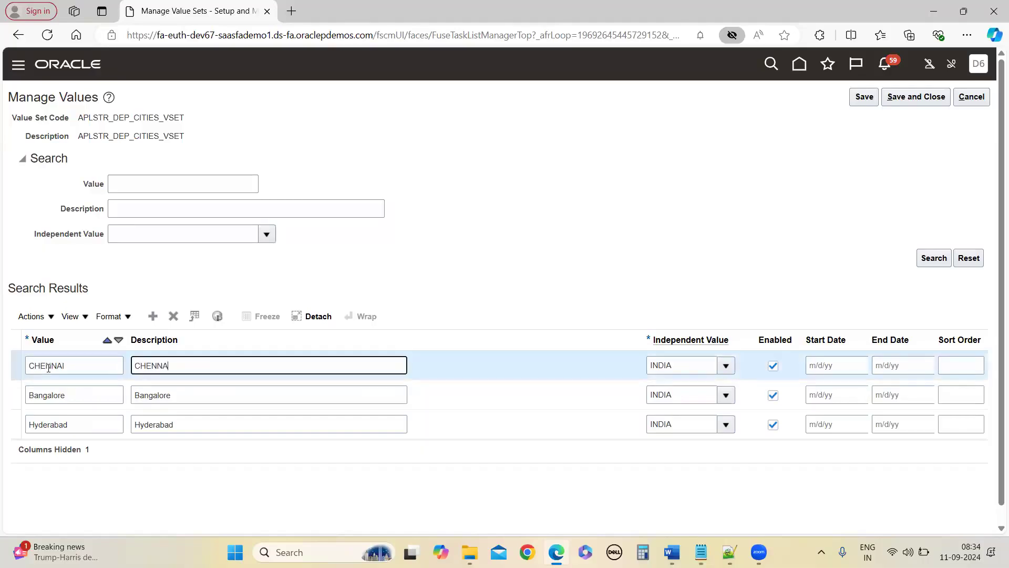
pyautogui.write('I')
pyautogui.press('Tab')
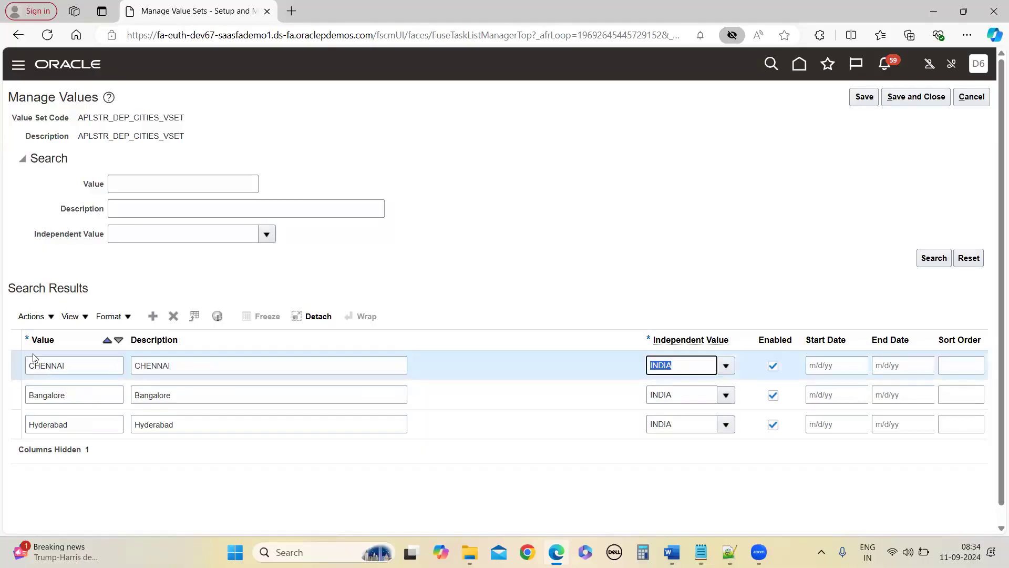
# Step: Add a cities value Newyork, with the same description, under independent value USA
pyautogui.click(153, 316)
pyautogui.click(678, 366)
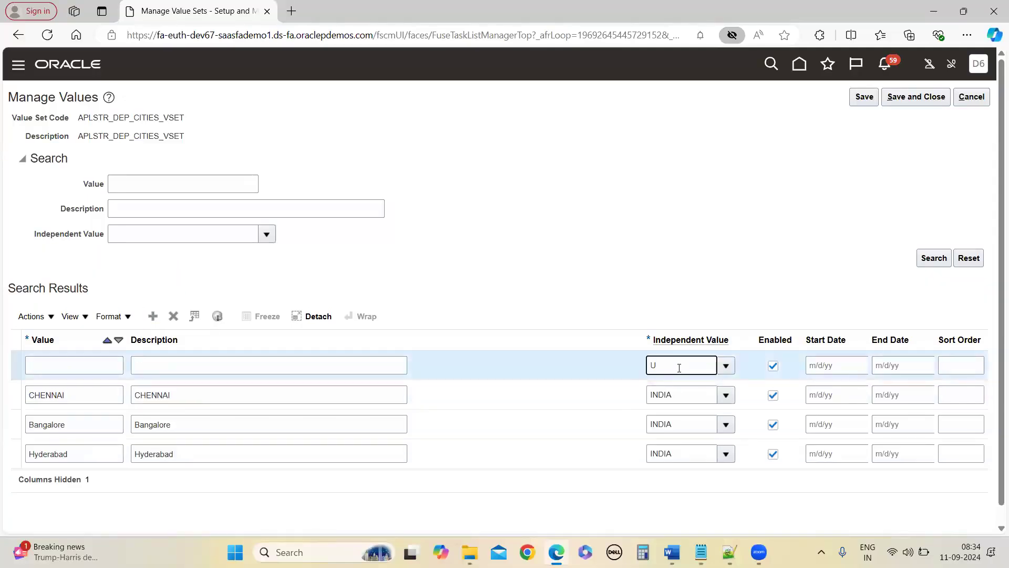
pyautogui.click(726, 366)
pyautogui.click(666, 426)
pyautogui.click(48, 365)
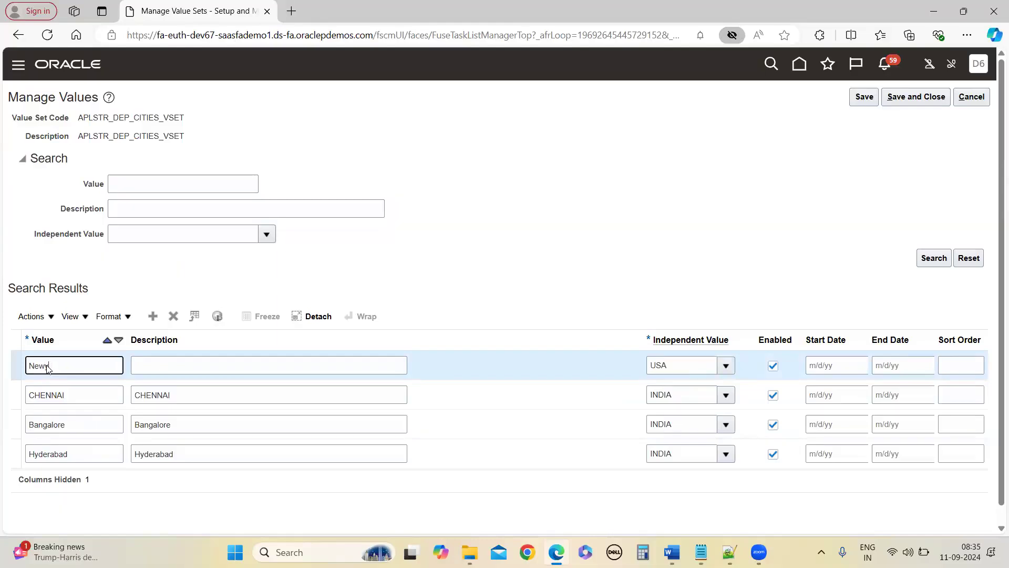
pyautogui.write('Newyork')
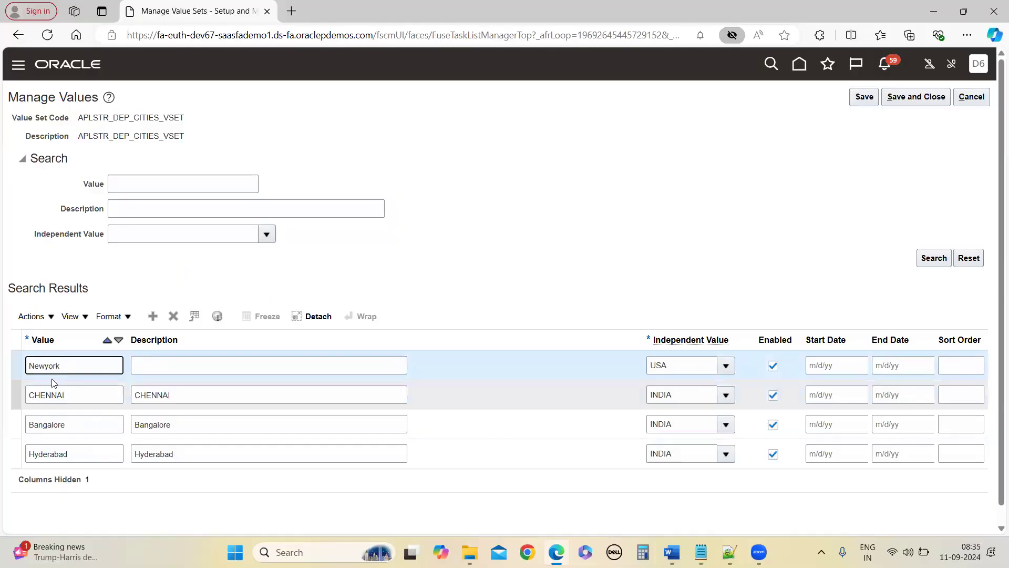
pyautogui.hotkey('ctrl', 'a')
pyautogui.write('Newyork')
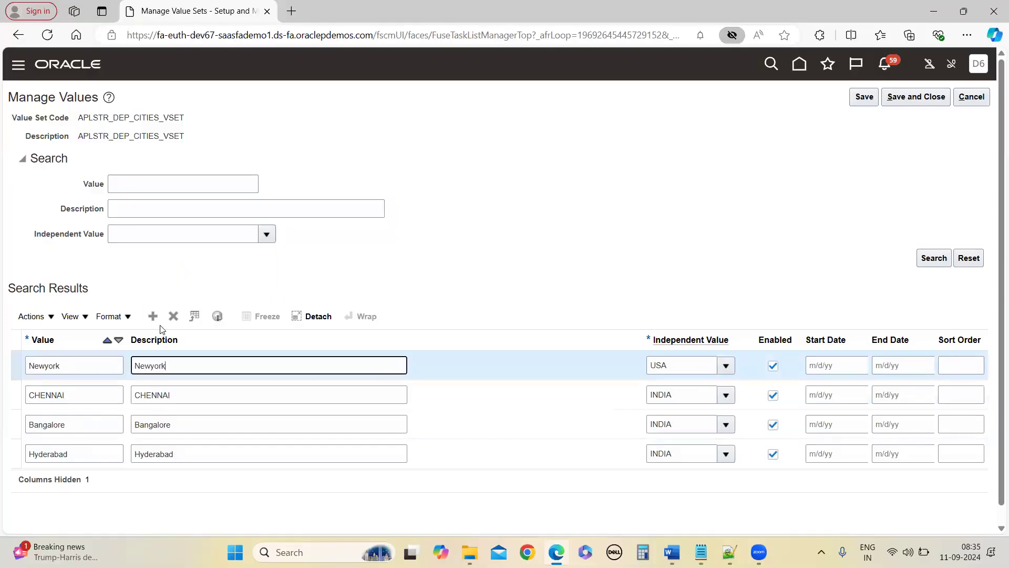
# Step: Add a cities value California, with the same description, under independent value USA
pyautogui.click(186, 288)
pyautogui.hotkey('ctrl', 'alt', 'i')
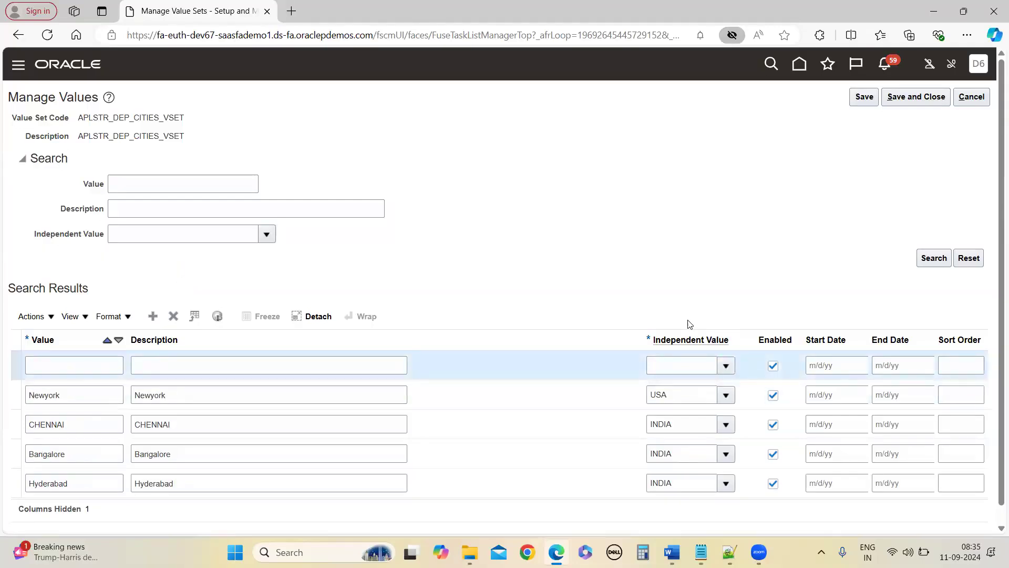
pyautogui.click(686, 366)
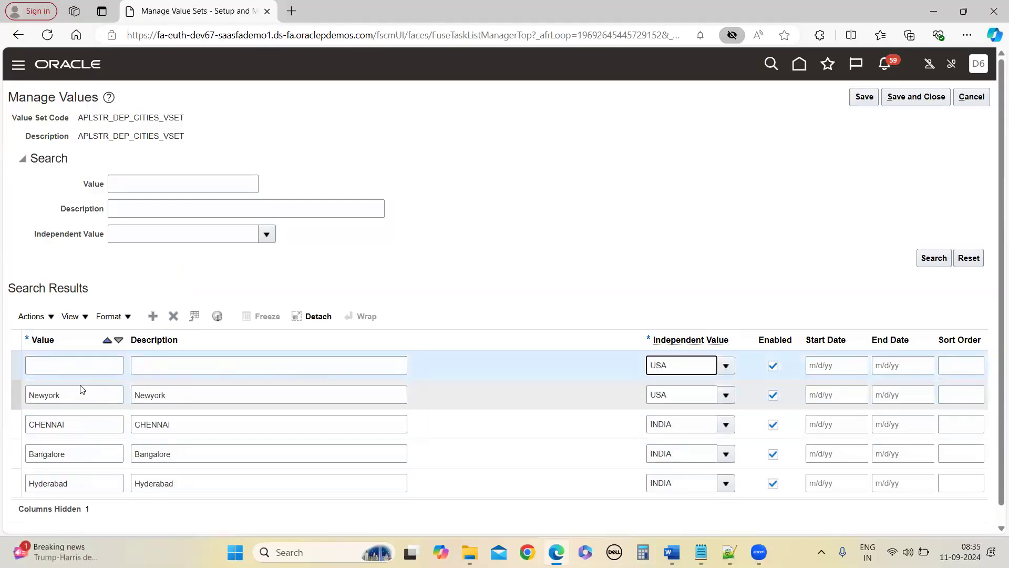
pyautogui.click(71, 368)
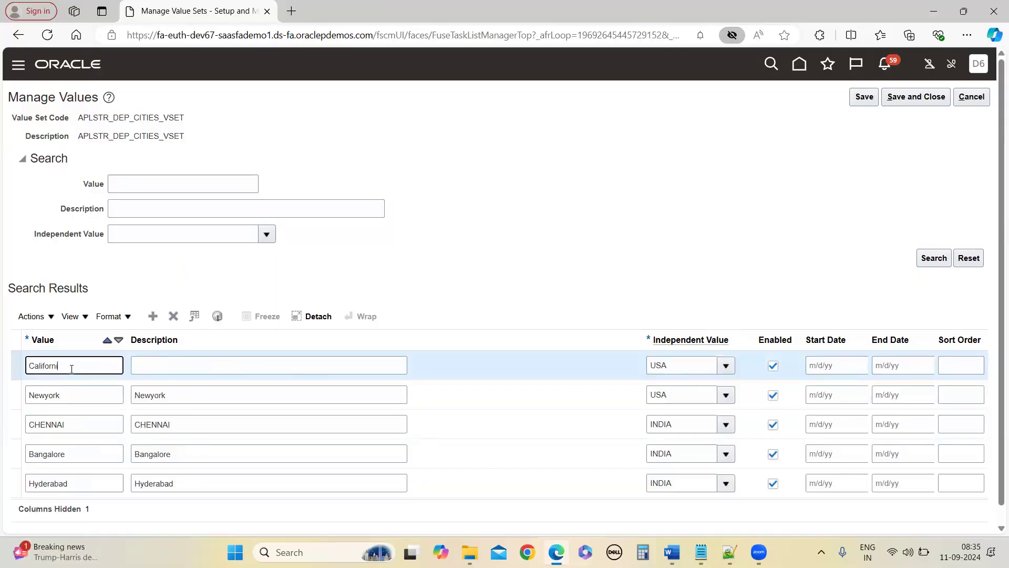
pyautogui.doubleClick(67, 366)
pyautogui.hotkey('ctrl', 'c')
pyautogui.click(197, 365)
pyautogui.hotkey('ctrl', 'v')
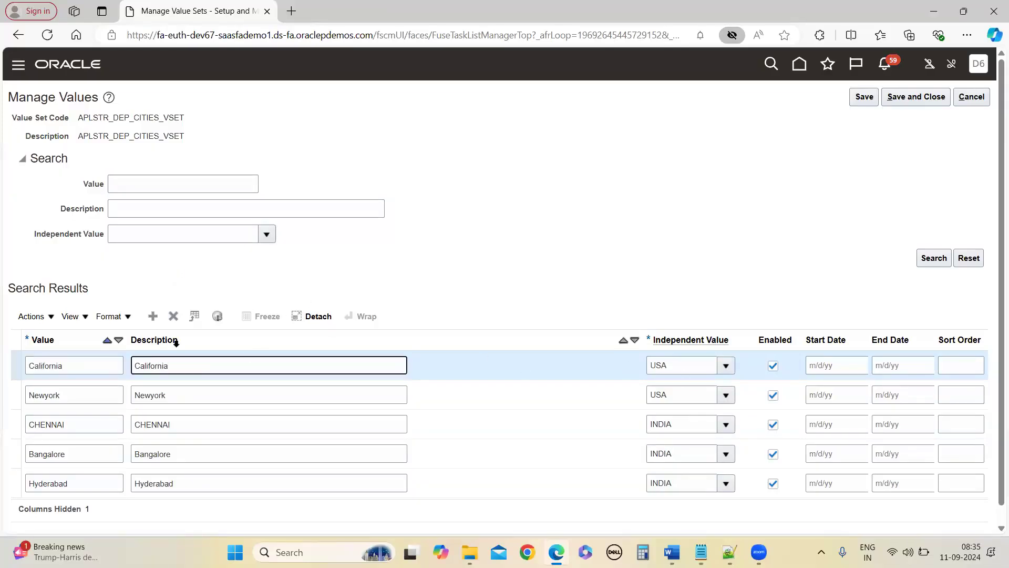
# Step: Add a cities value Dallas, with the same description, under independent value USA
pyautogui.click(153, 317)
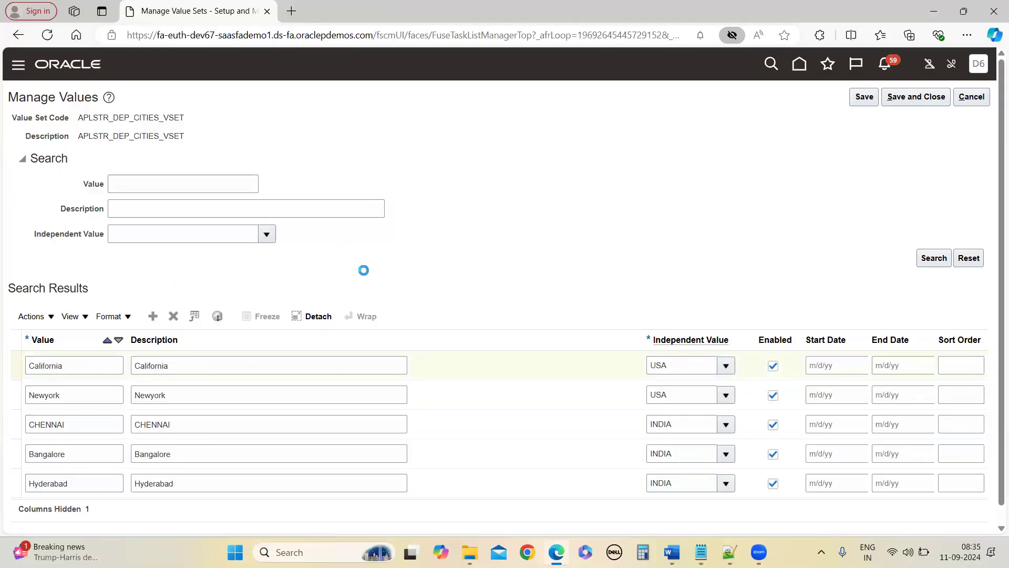
pyautogui.click(726, 366)
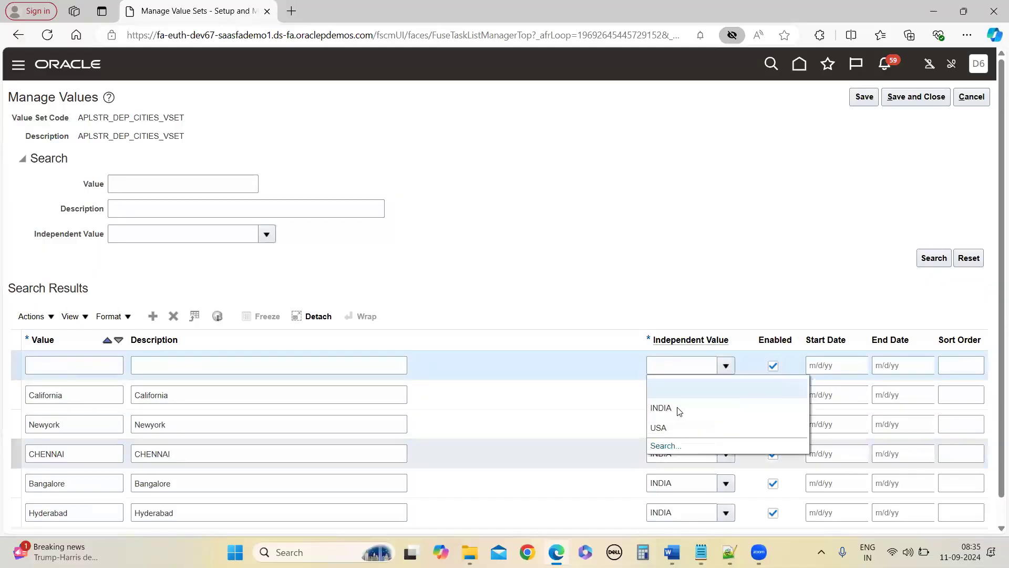
pyautogui.click(677, 428)
pyautogui.click(77, 366)
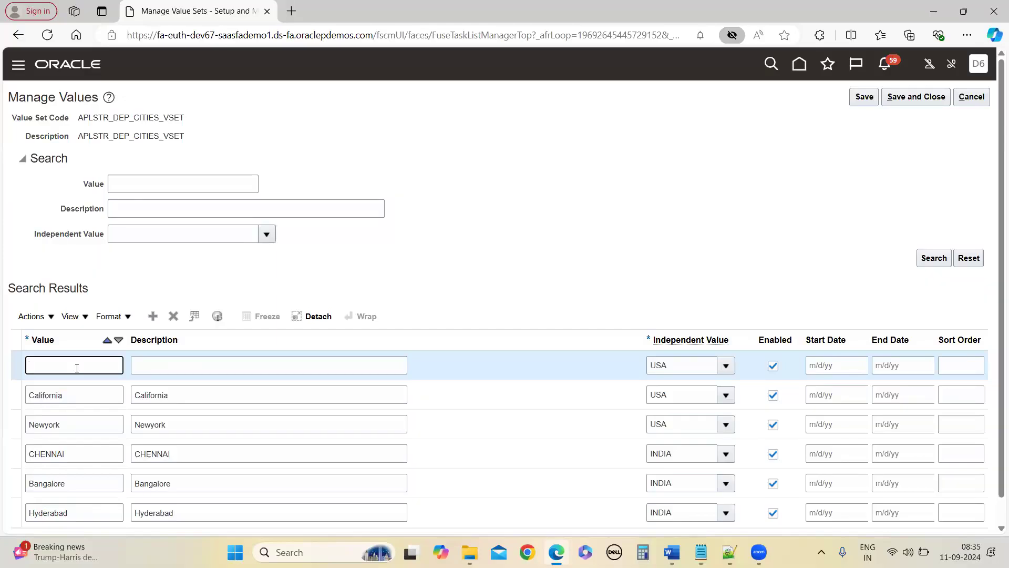
pyautogui.write('s')
pyautogui.press('Tab')
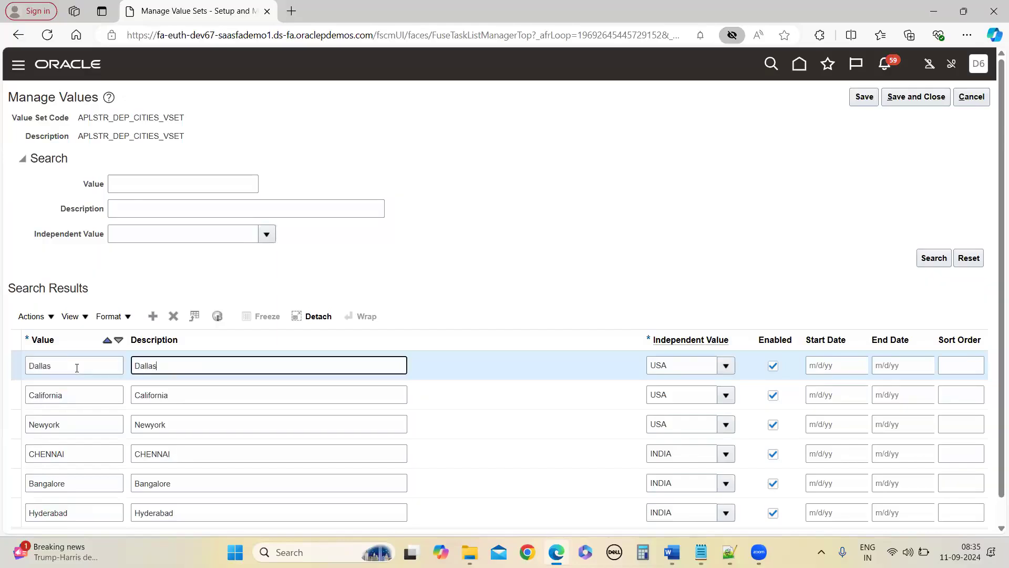
pyautogui.click(520, 205)
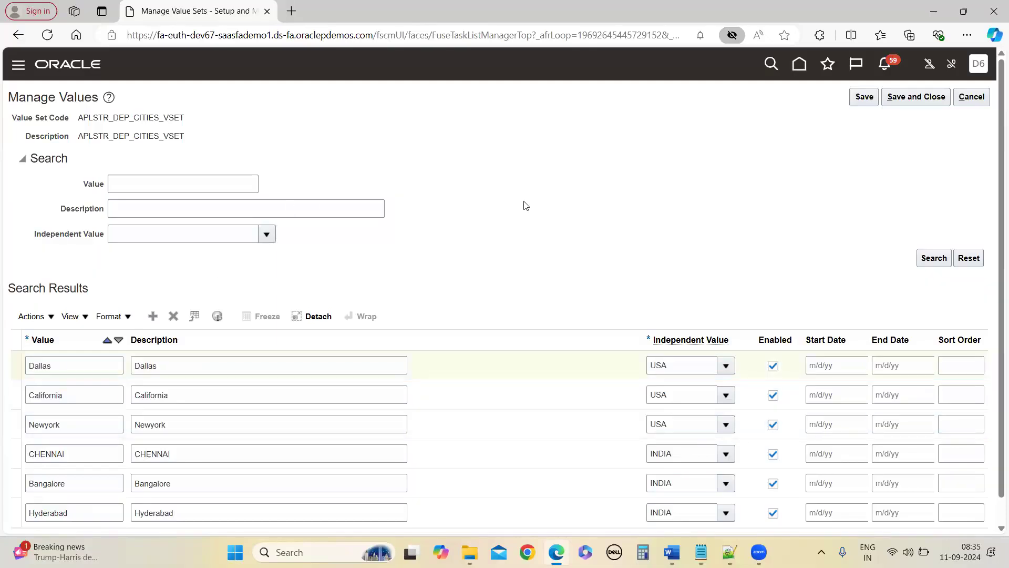
# Step: Review the list of cities, save and close it, and return to the value sets search page
pyautogui.scroll(-1, 525, 216)
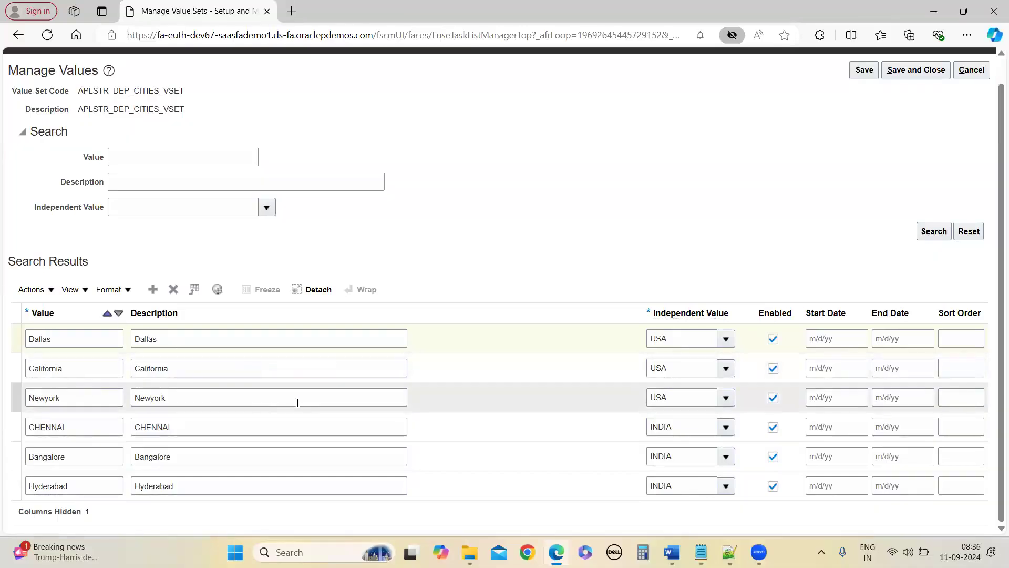
pyautogui.scroll(1, 198, 432)
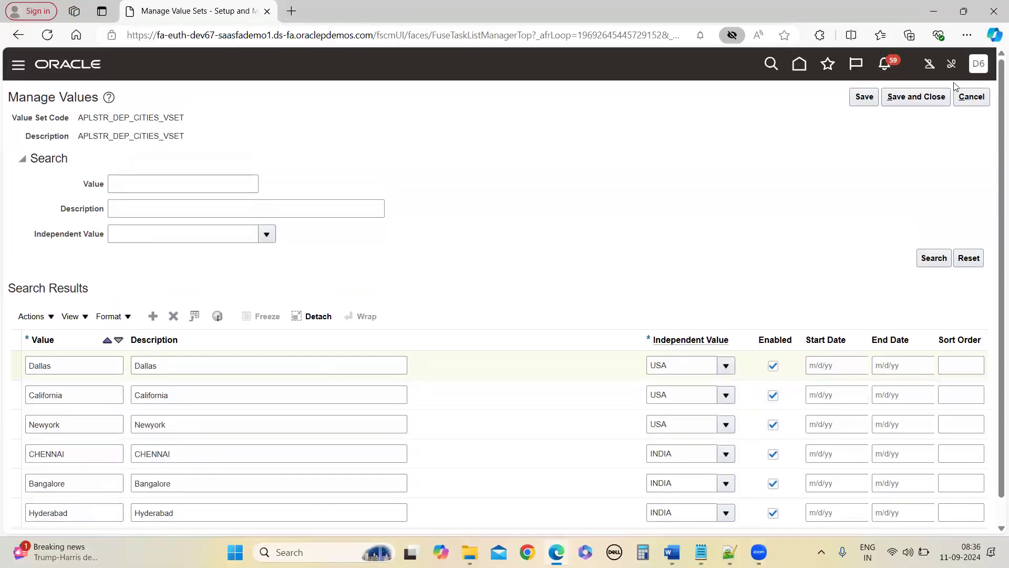
pyautogui.click(920, 99)
pyautogui.click(929, 97)
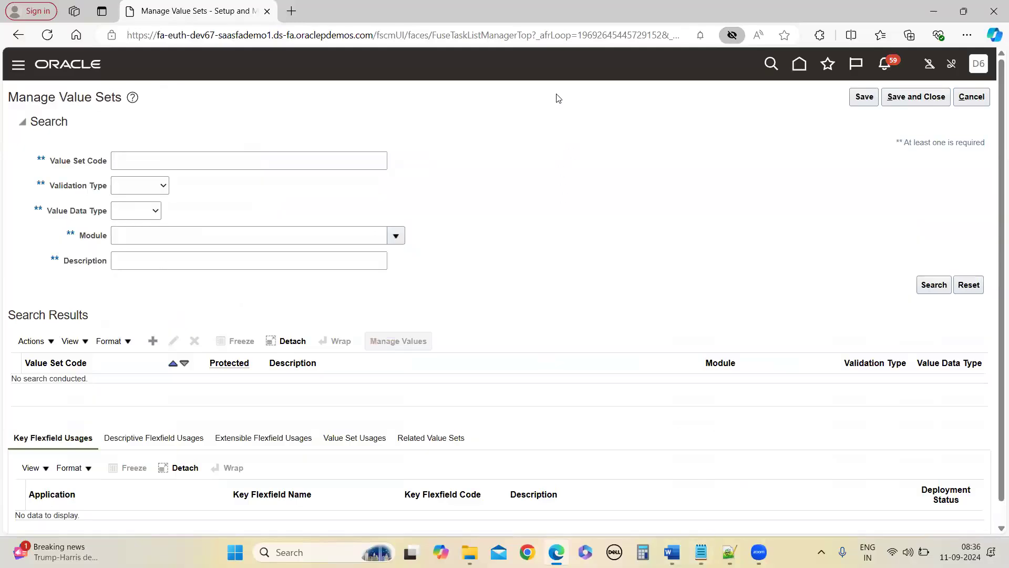
# Step: Switch to the class19-valuesets document in Word and copy the subset value set name APLSTR _SUBSET_ADMINDEPT_VSET
pyautogui.moveTo(672, 552)
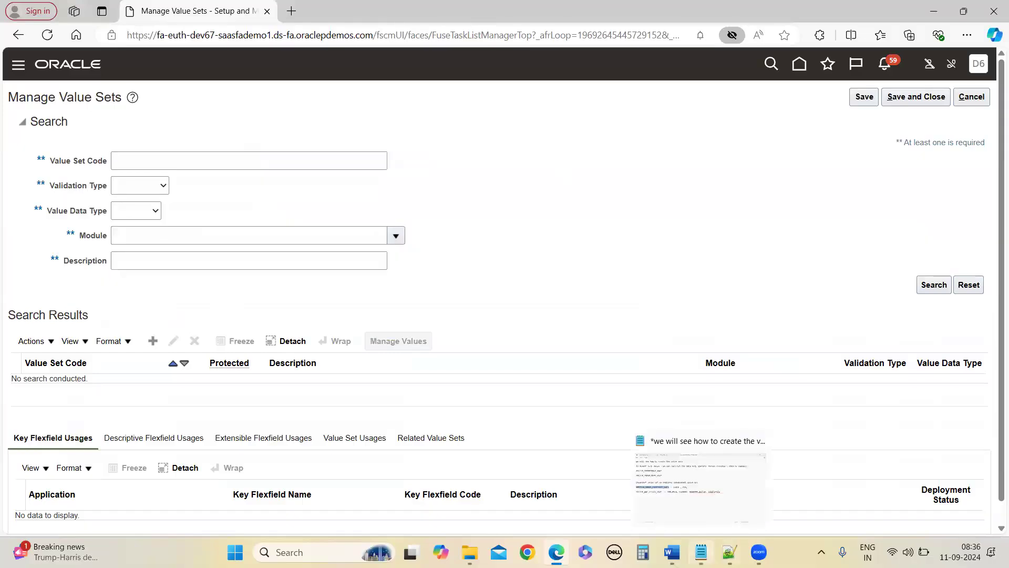
pyautogui.click(658, 503)
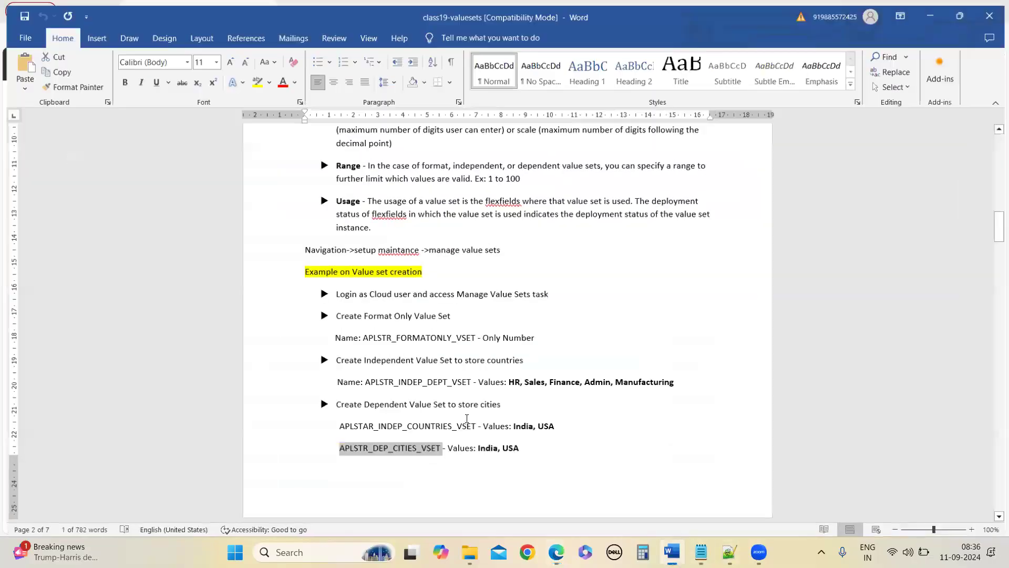
pyautogui.scroll(-3, 483, 412)
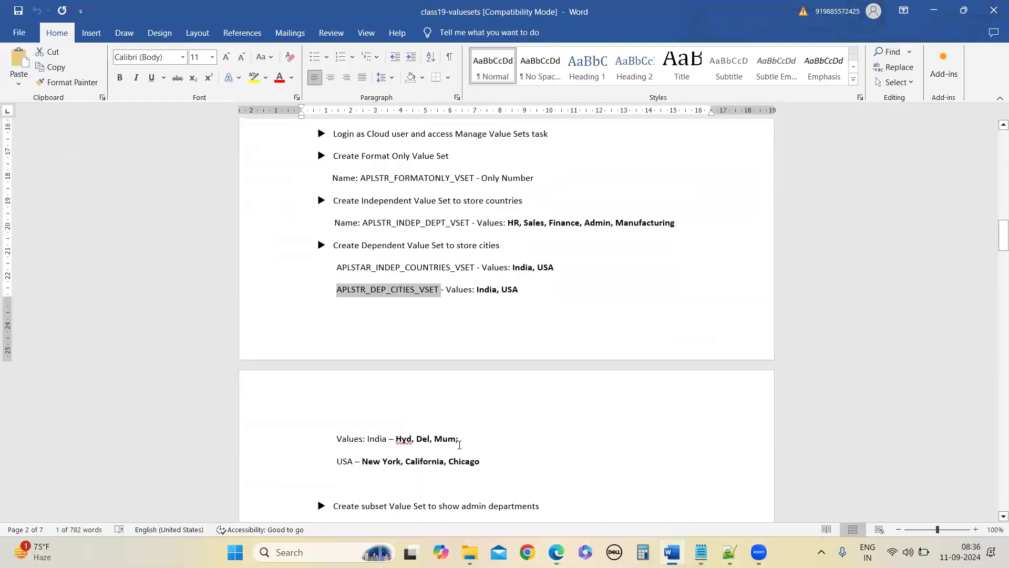
pyautogui.scroll(-3, 484, 442)
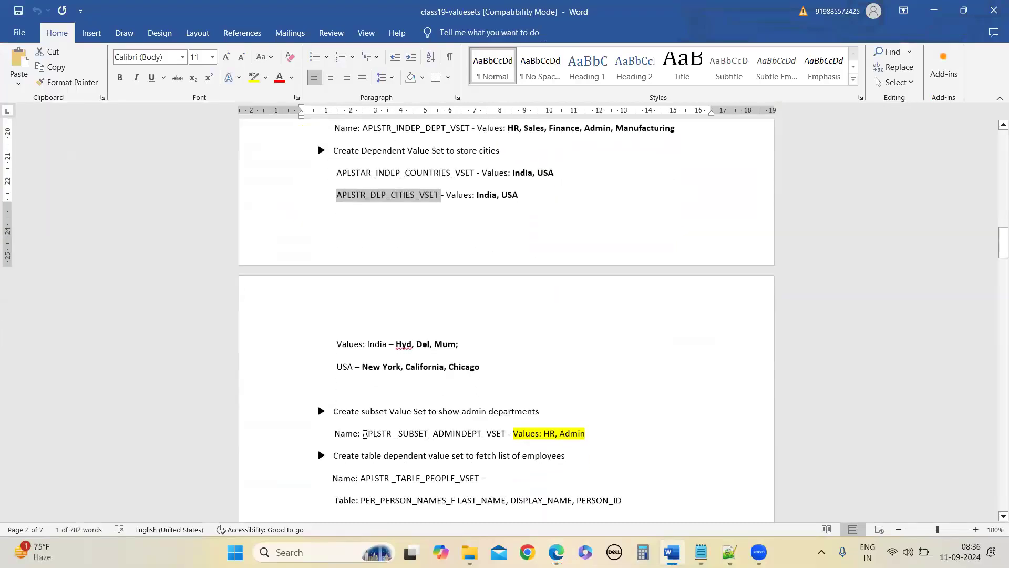
pyautogui.moveTo(364, 434); pyautogui.dragTo(507, 434)
pyautogui.scroll(1, 629, 284)
pyautogui.scroll(2, 630, 285)
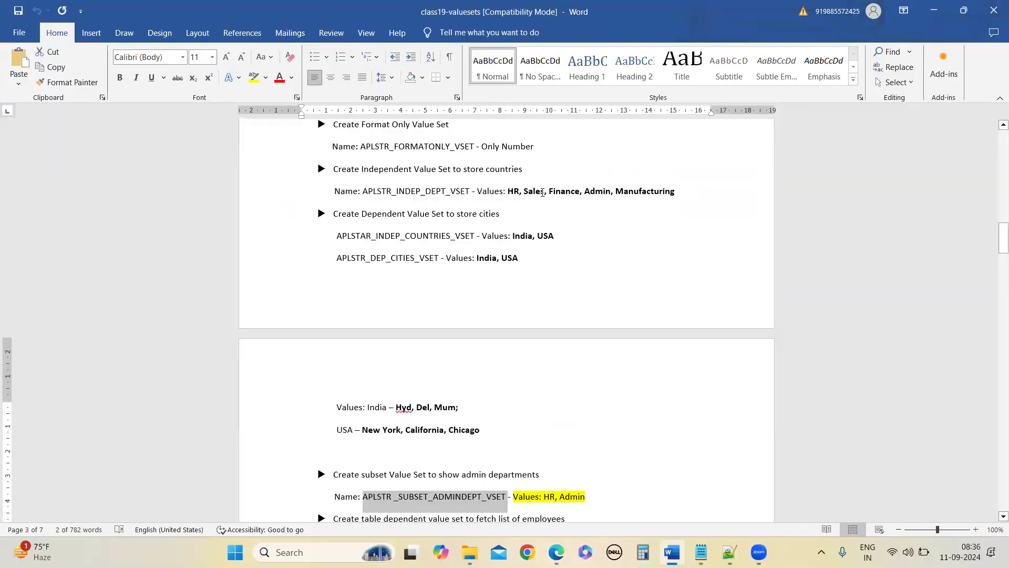
pyautogui.moveTo(508, 192); pyautogui.dragTo(675, 191)
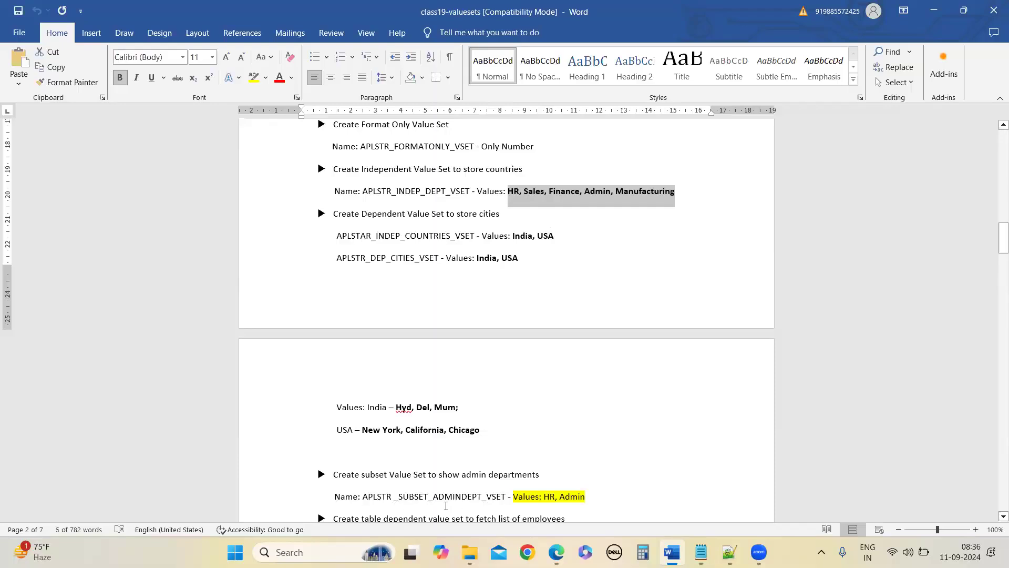
pyautogui.moveTo(389, 497); pyautogui.dragTo(508, 498)
pyautogui.hotkey('ctrl', 'c')
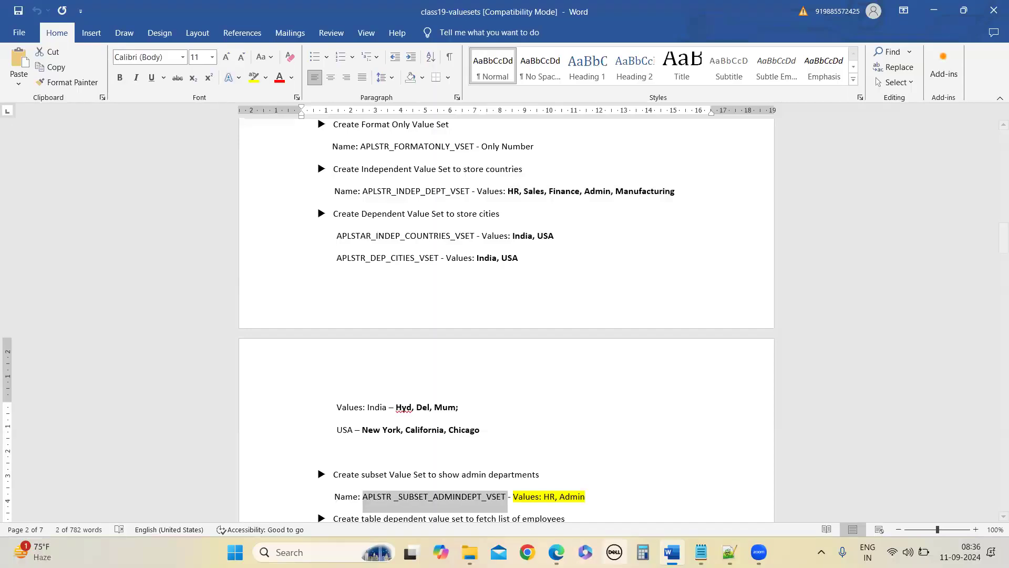
# Step: Add APLSTR _SUBSET_ADMINDEPT_VSET to the Notepad notes with the comment "--sub values from the independent" and return to Manage Value Sets in the browser
pyautogui.click(703, 509)
pyautogui.click(134, 368)
pyautogui.click(670, 297)
pyautogui.press('Return')
pyautogui.press('Return')
pyautogui.hotkey('ctrl', 'v')
pyautogui.write('--')
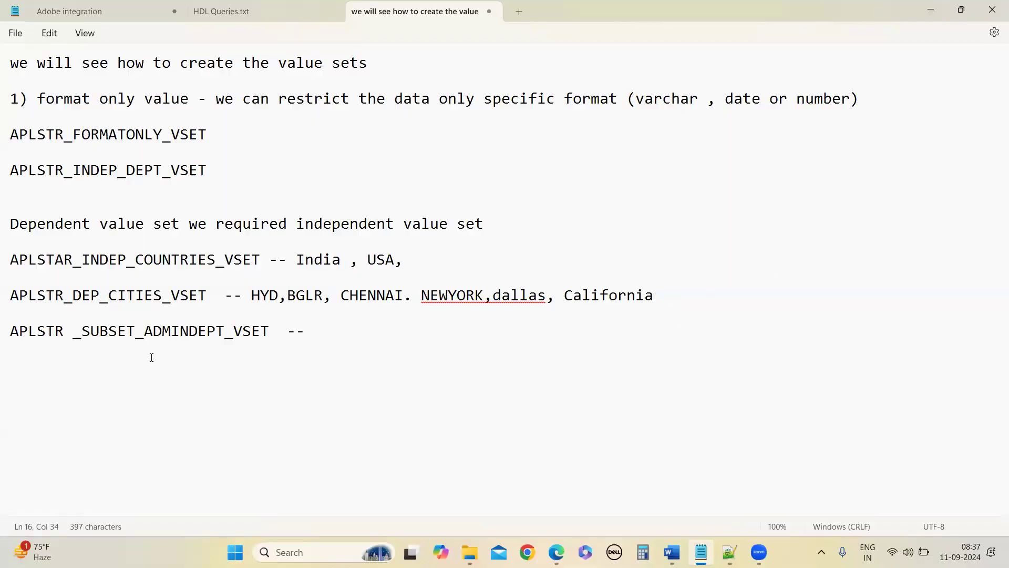
pyautogui.write('sub values from the independent')
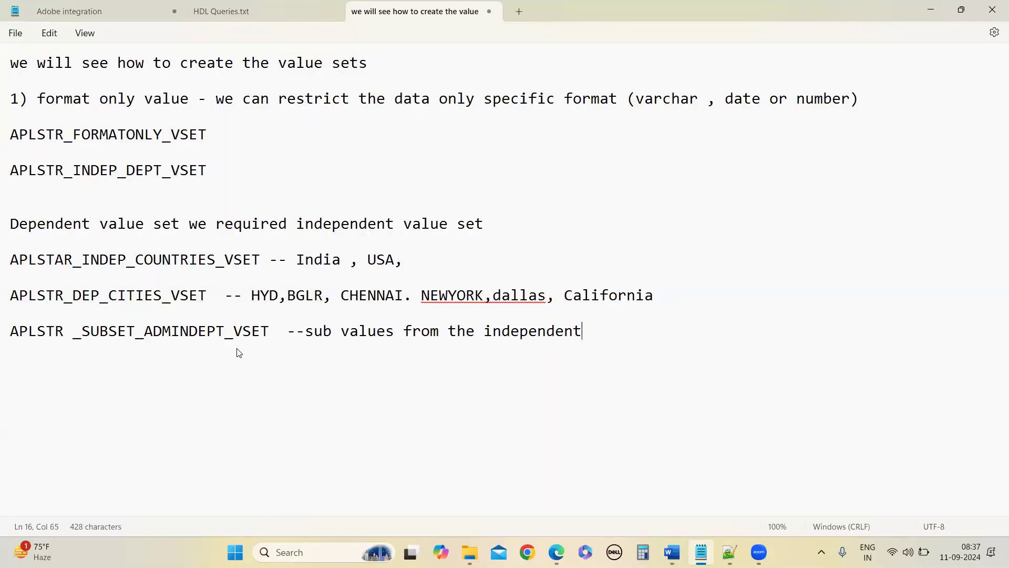
pyautogui.press('Return')
pyautogui.moveTo(557, 552)
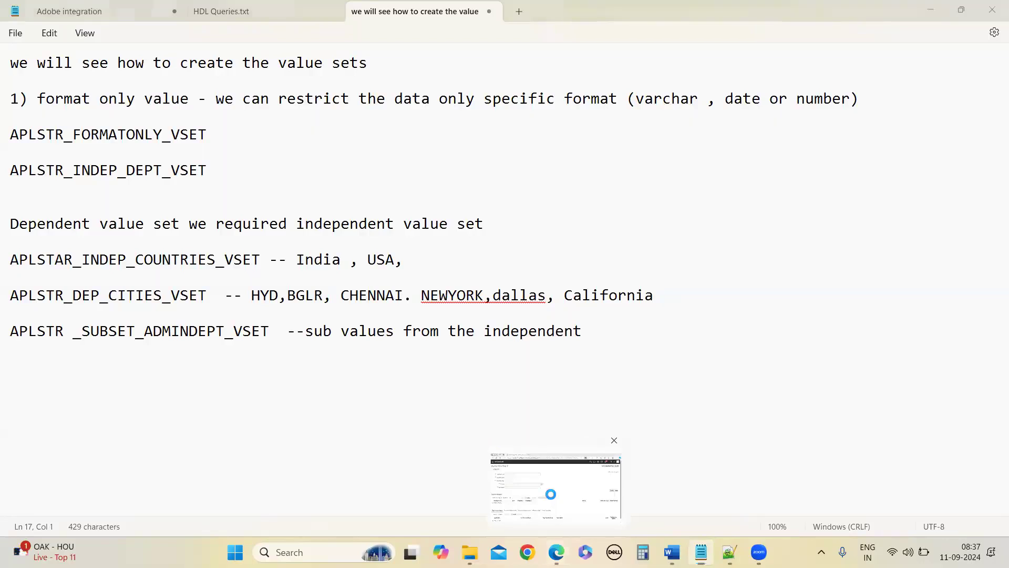
pyautogui.click(548, 488)
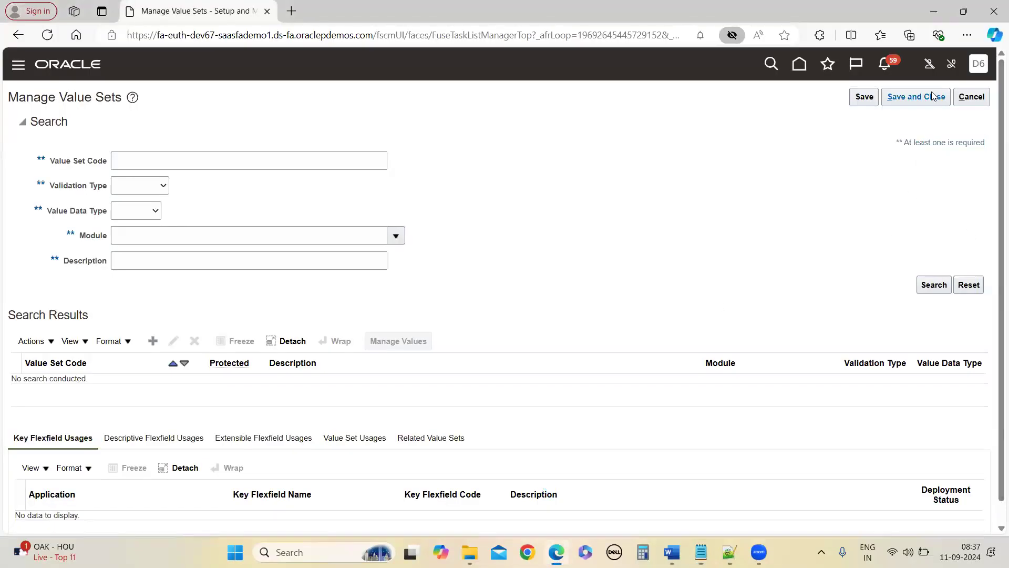
# Step: Start a new value set and fill its Value Set Code with APLSTR _SUBSET_ADMINDEPT_VSET, copied from the class19-valuesets document in Word
pyautogui.click(152, 342)
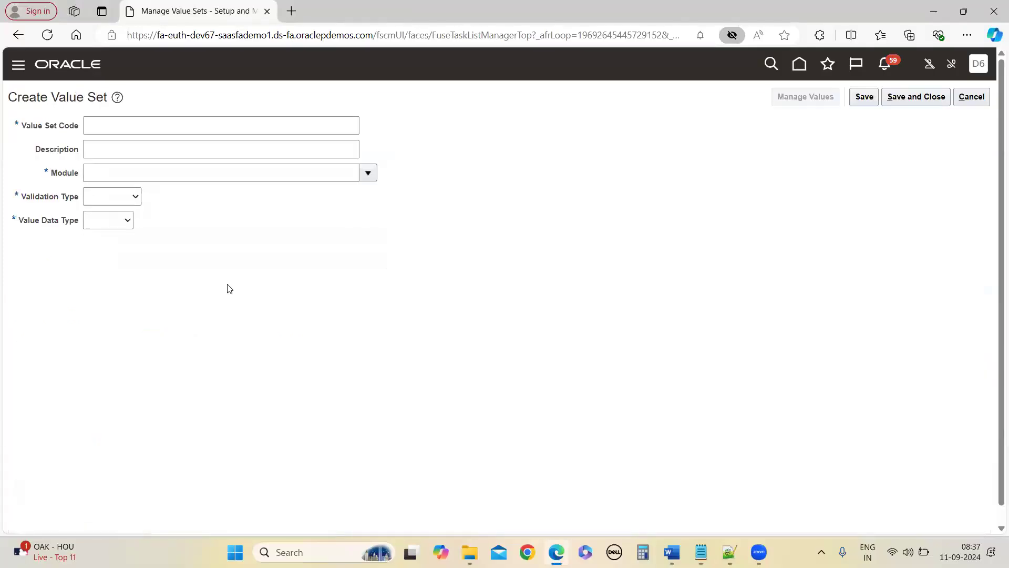
pyautogui.moveTo(672, 552)
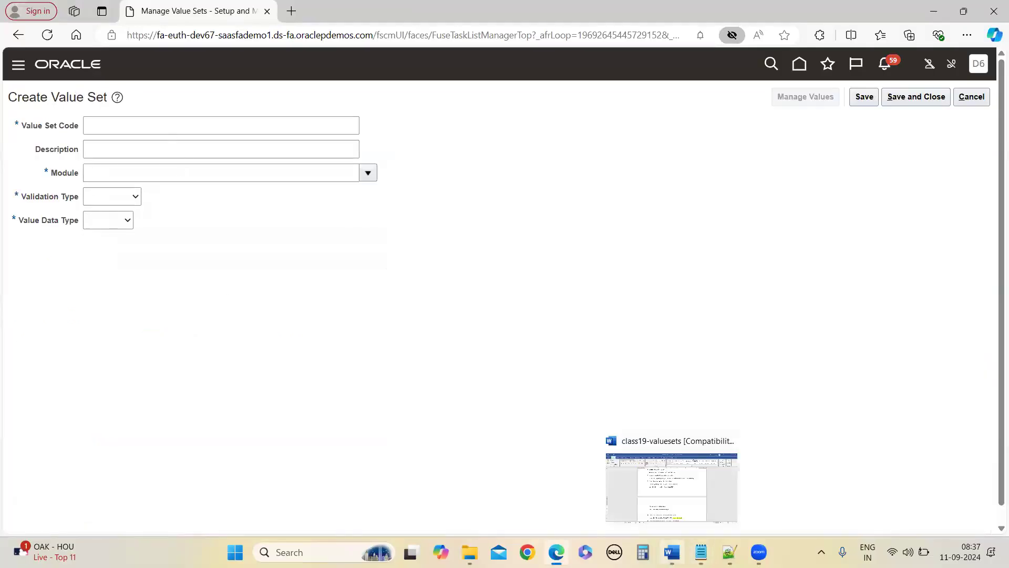
pyautogui.click(667, 508)
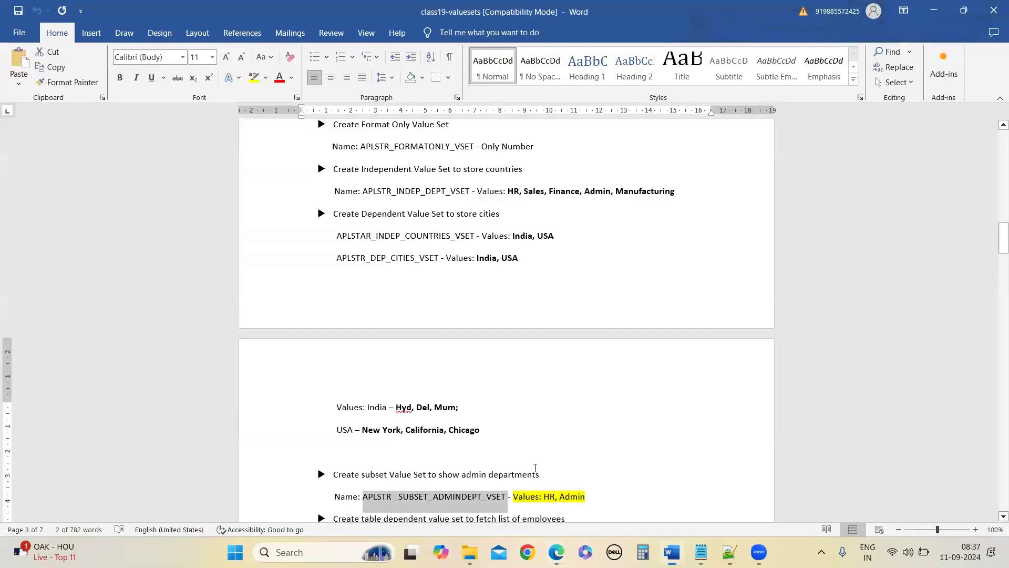
pyautogui.click(473, 499)
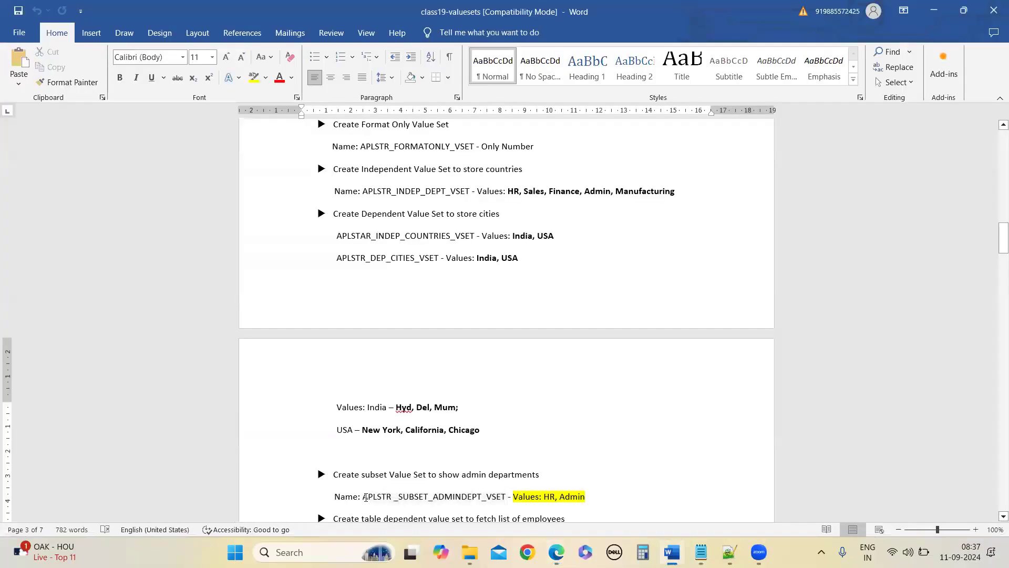
pyautogui.keyDown('shift'); pyautogui.click(503, 497); pyautogui.keyUp('shift')
pyautogui.moveTo(506, 497); pyautogui.dragTo(506, 497)
pyautogui.hotkey('ctrl', 'c')
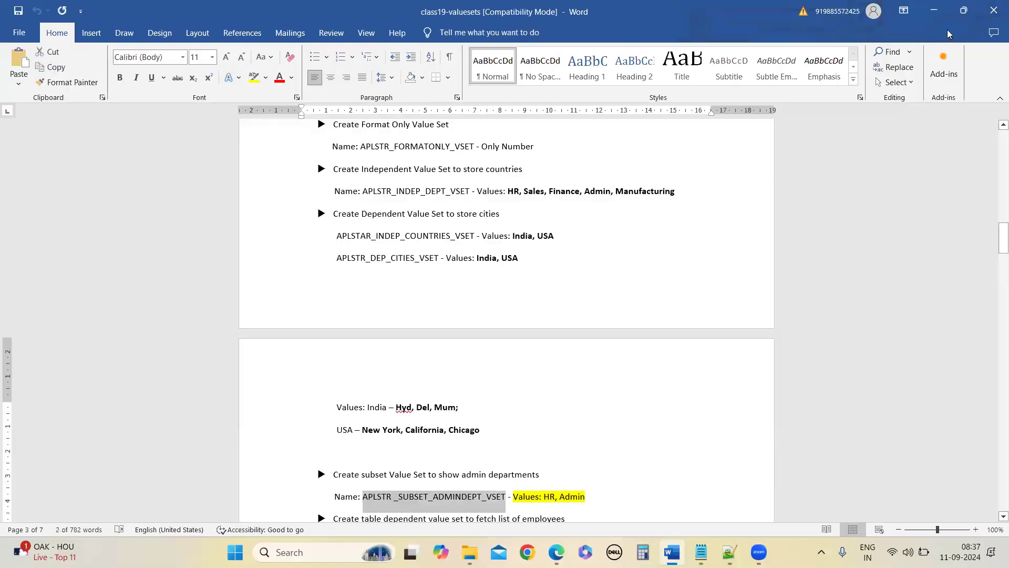
pyautogui.click(934, 10)
pyautogui.click(137, 132)
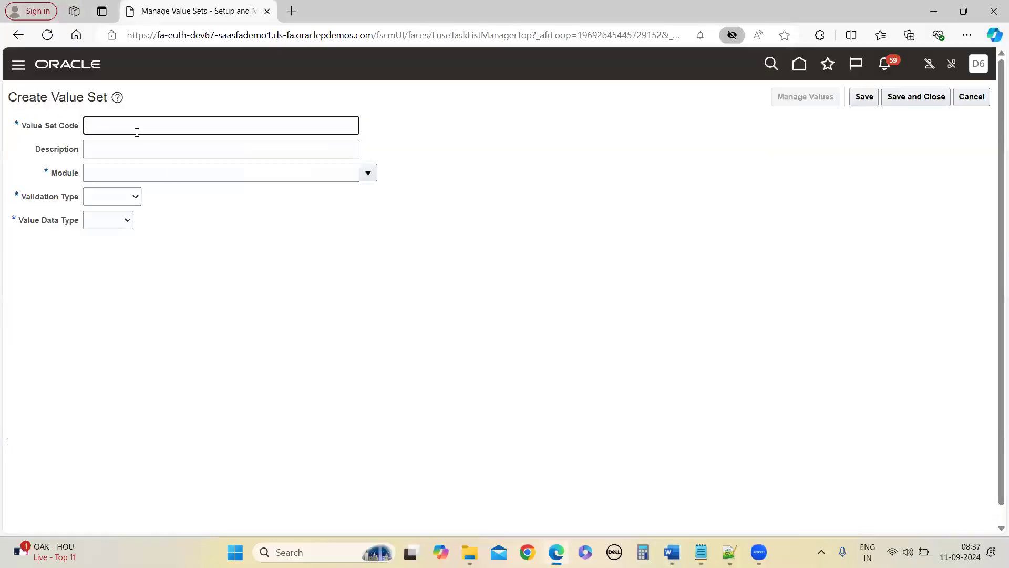
pyautogui.hotkey('ctrl', 'v')
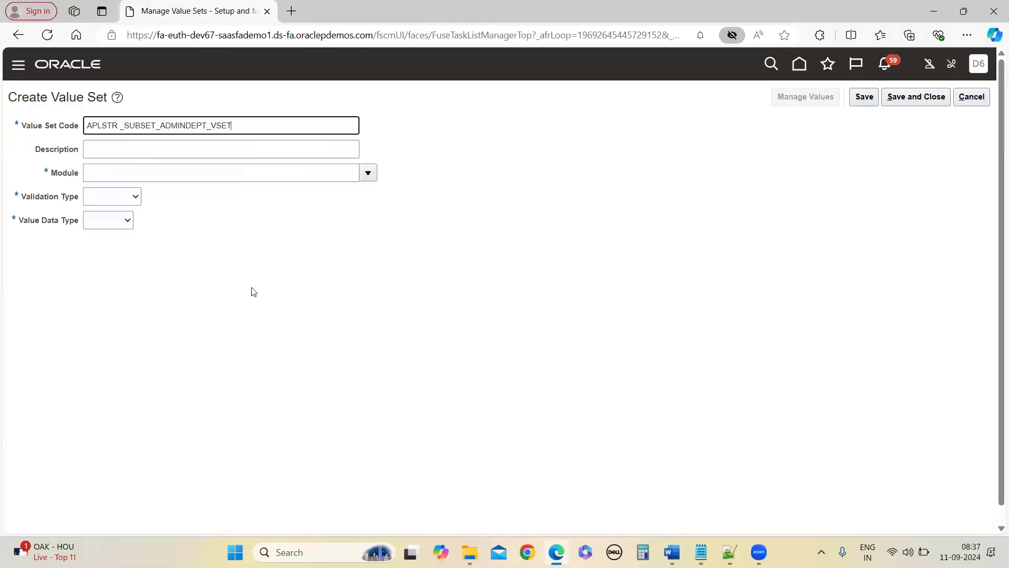
# Step: Copy the value set code APLSTR _SUBSET_ADMINDEPT_VSET into the value set's description
pyautogui.click(103, 152)
pyautogui.click(115, 125)
pyautogui.hotkey('ctrl', 'a')
pyautogui.hotkey('ctrl', 'c')
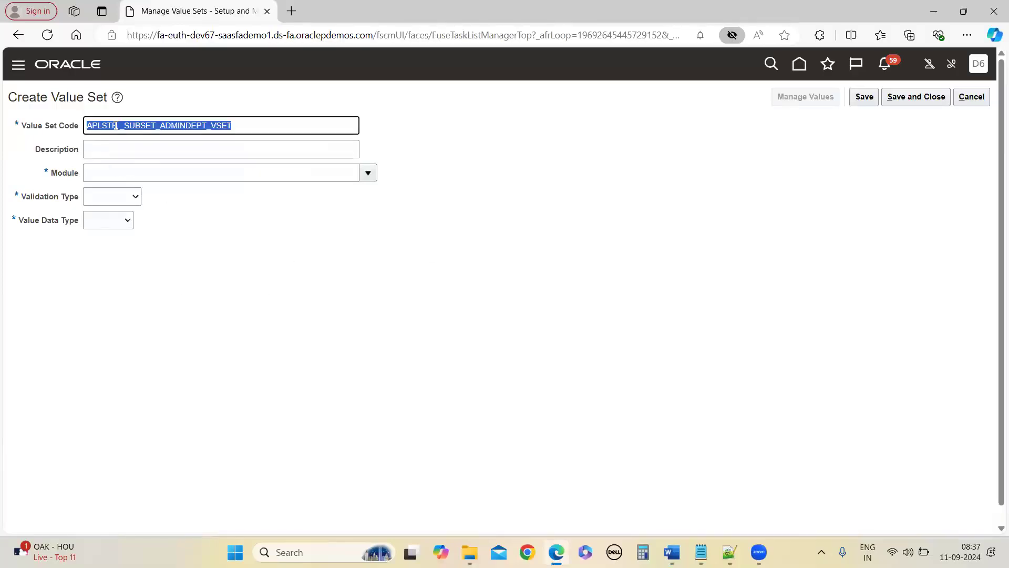
pyautogui.click(114, 150)
pyautogui.hotkey('ctrl', 'v')
# Step: Set the value set's module to Application Toolkit and its validation type to Subset
pyautogui.click(127, 172)
pyautogui.click(370, 181)
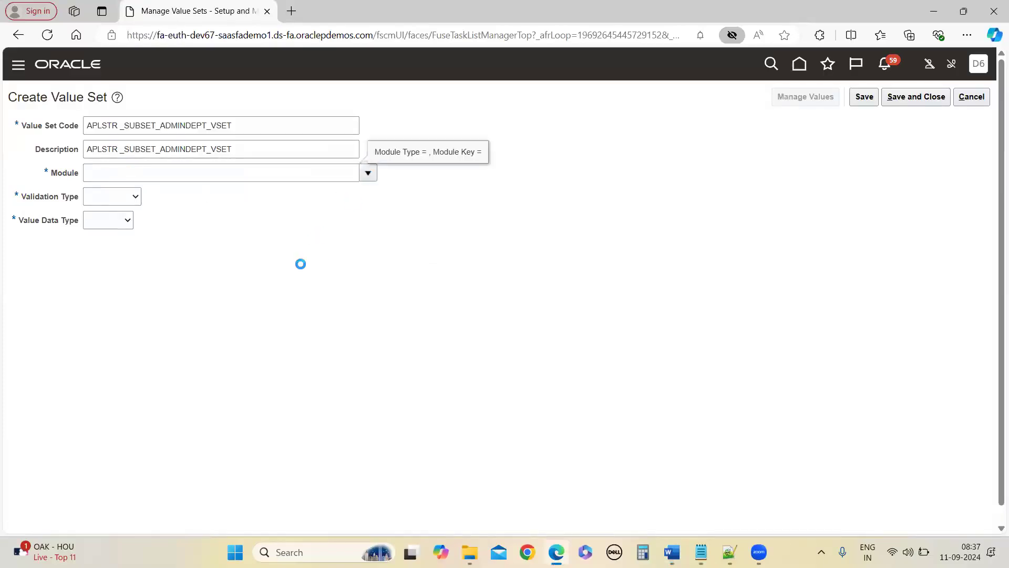
pyautogui.click(216, 227)
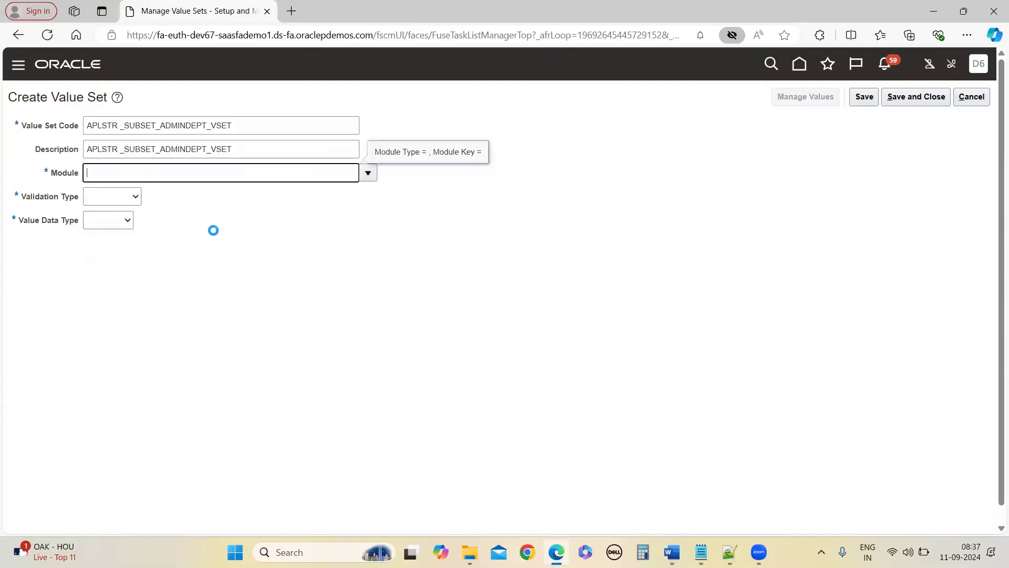
pyautogui.click(129, 200)
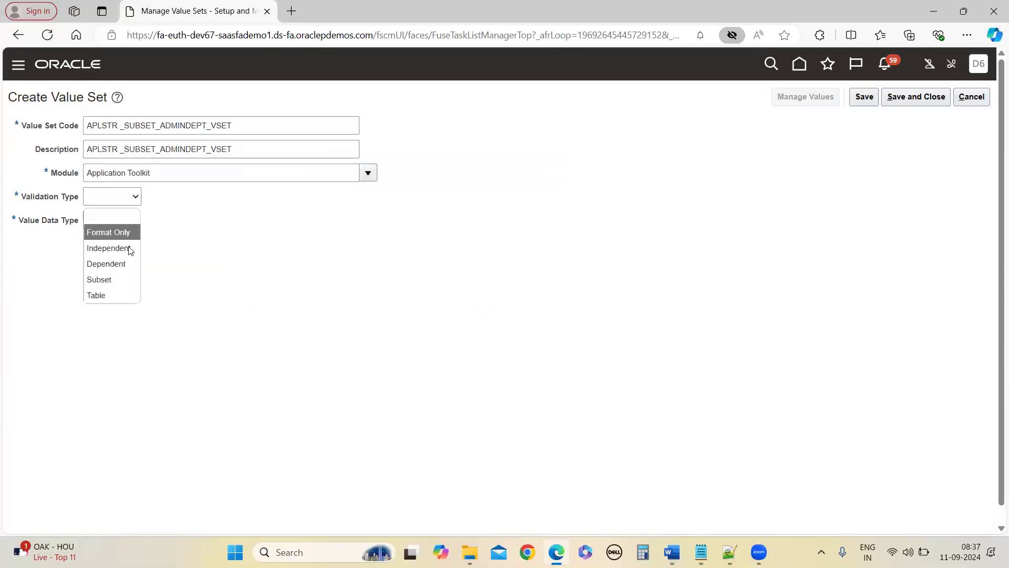
pyautogui.click(118, 282)
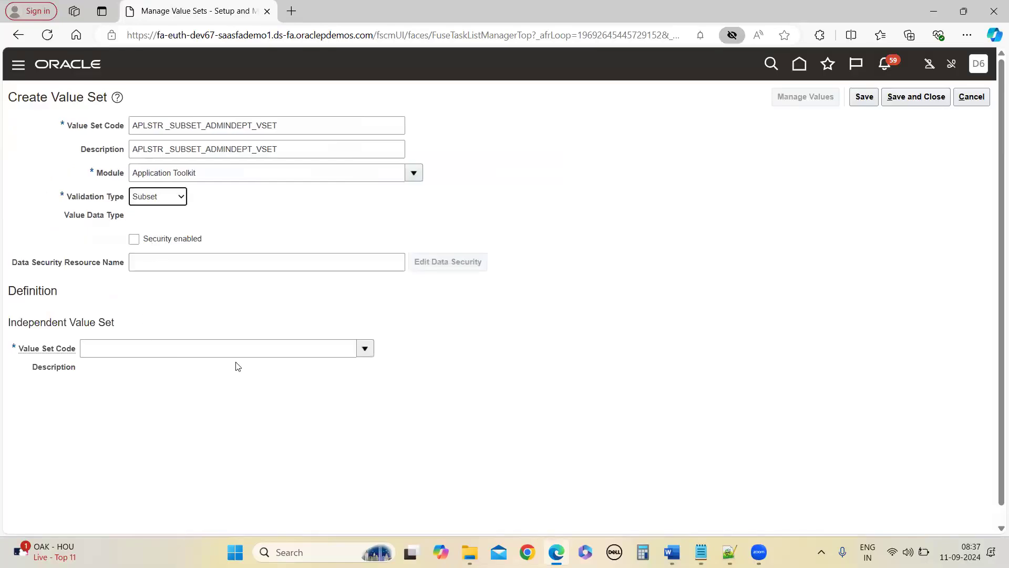
# Step: Copy APLSTR_INDEP_DEPT_VSET from the Notepad notes in as the independent value set code and save the value set
pyautogui.click(249, 354)
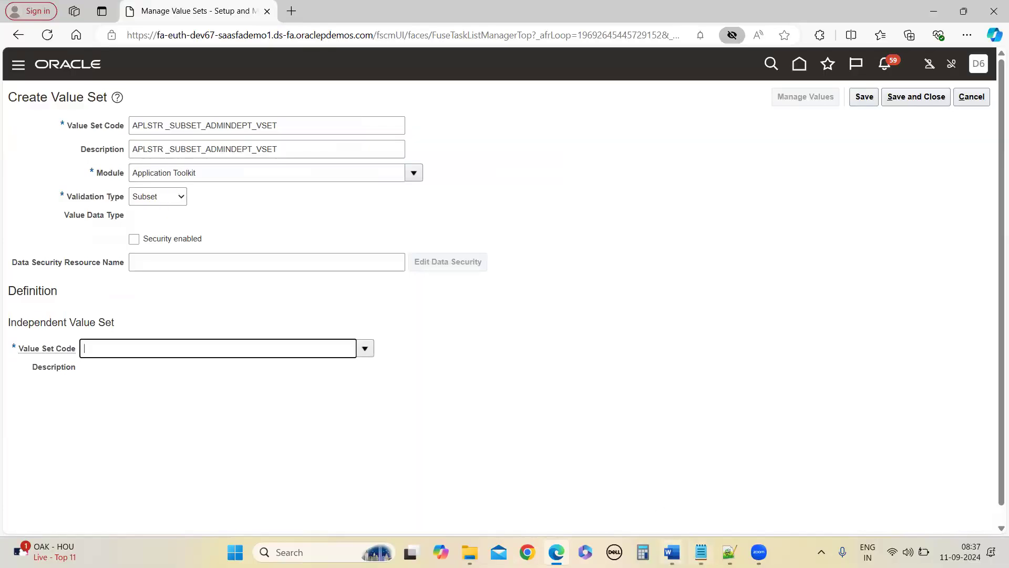
pyautogui.hotkey('alt', 'Tab')
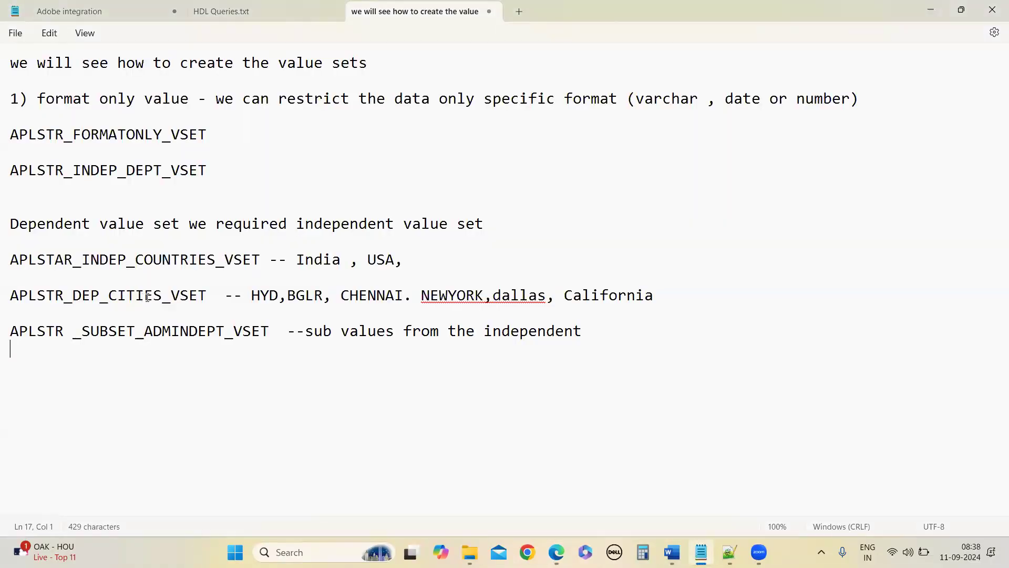
pyautogui.click(225, 183)
pyautogui.moveTo(14, 176)
pyautogui.mouseDown()
pyautogui.moveTo(225, 182)
pyautogui.moveTo(205, 173)
pyautogui.moveTo(10, 176)
pyautogui.mouseUp()
pyautogui.hotkey('ctrl', 'c')
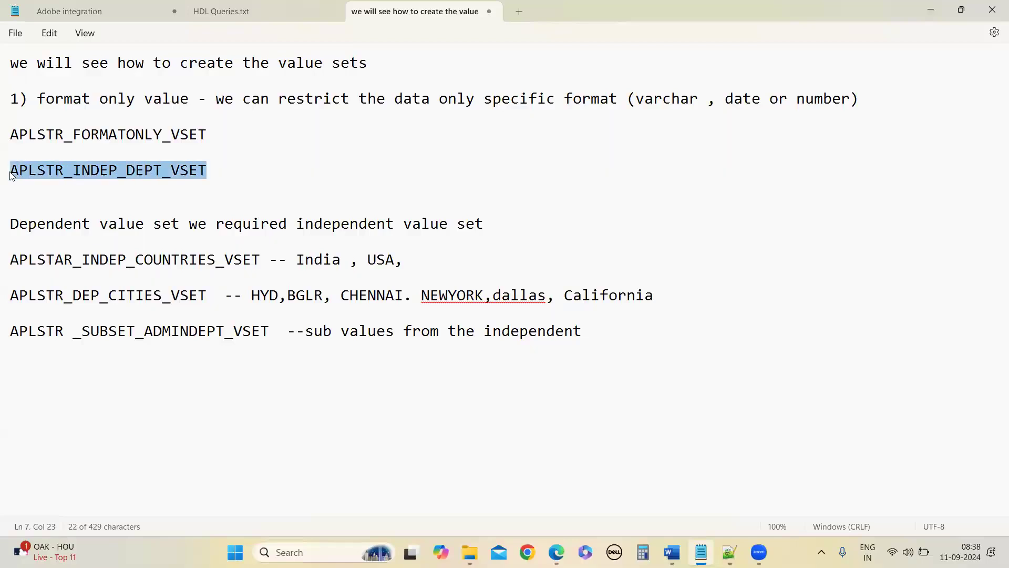
pyautogui.click(921, 5)
pyautogui.hotkey('ctrl', 'v')
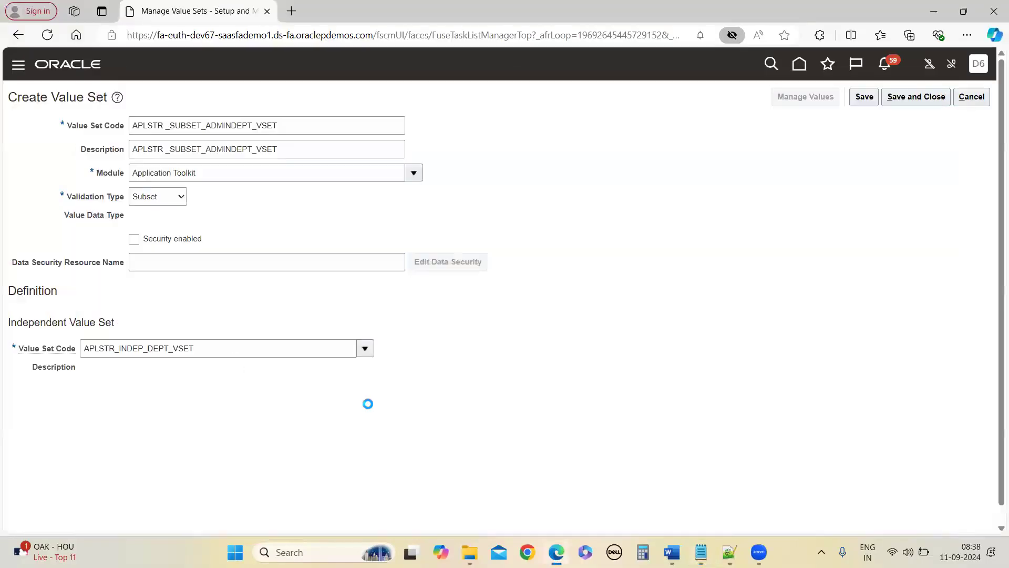
pyautogui.click(864, 96)
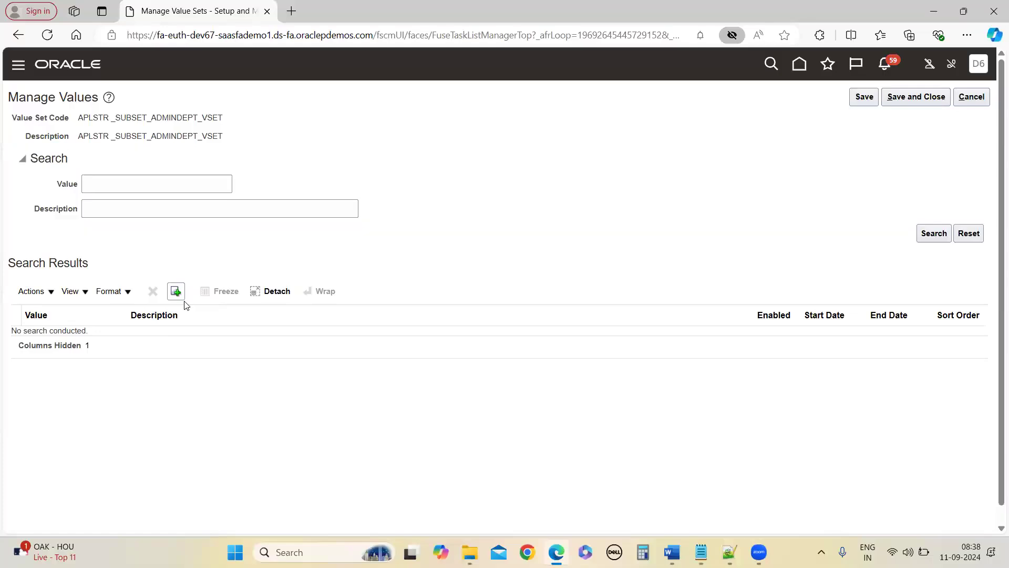
# Step: Search for all available department values and add Admin and HR to the subset value set
pyautogui.click(177, 292)
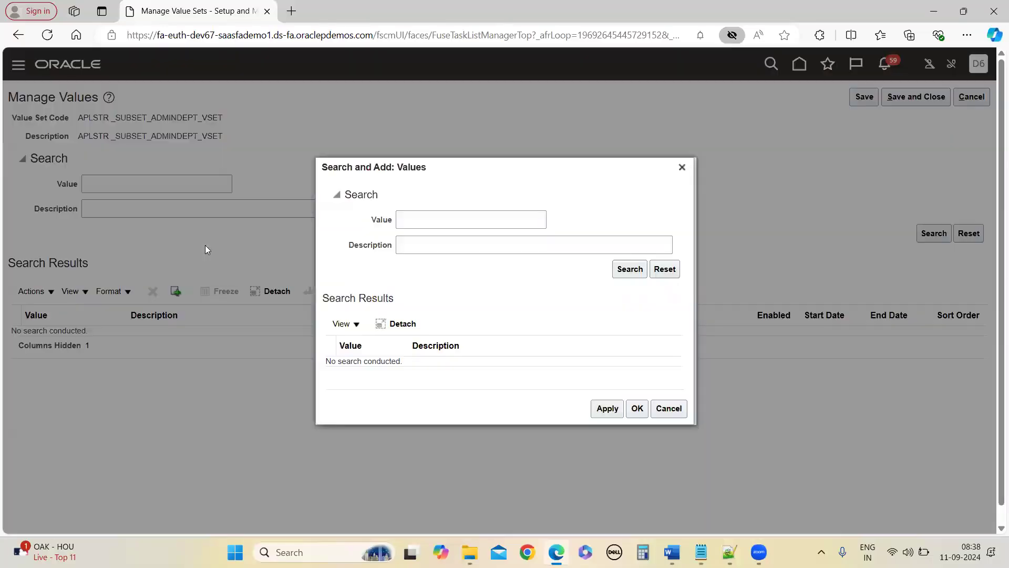
pyautogui.click(621, 273)
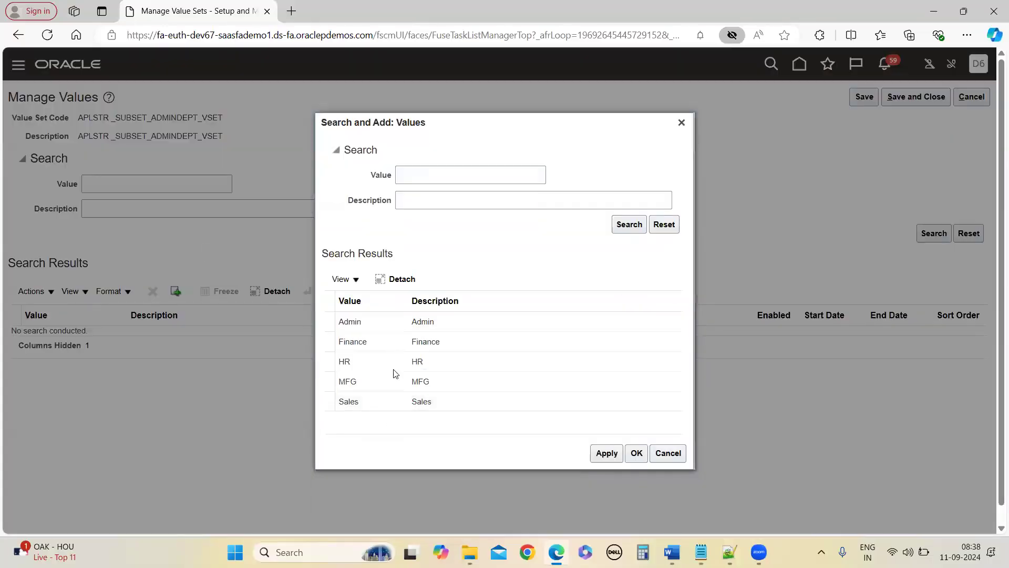
pyautogui.click(368, 323)
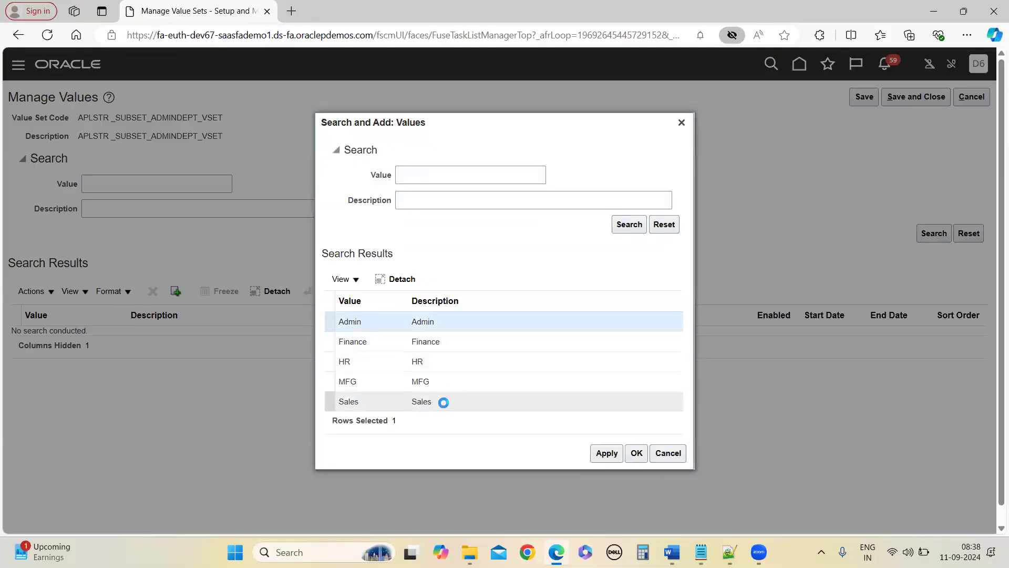
pyautogui.keyDown('ctrl'); pyautogui.click(384, 361); pyautogui.keyUp('ctrl')
pyautogui.click(606, 453)
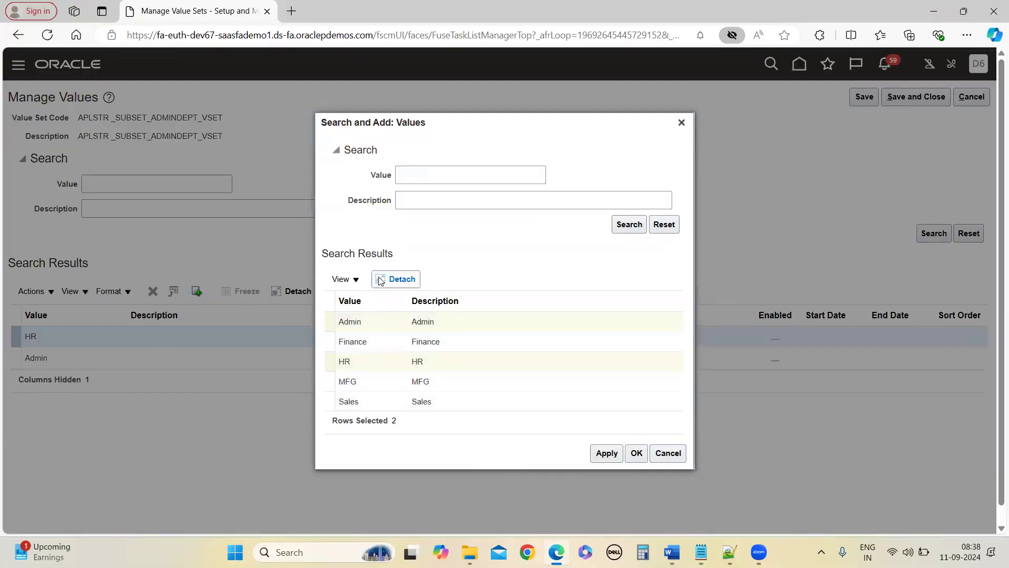
pyautogui.click(607, 453)
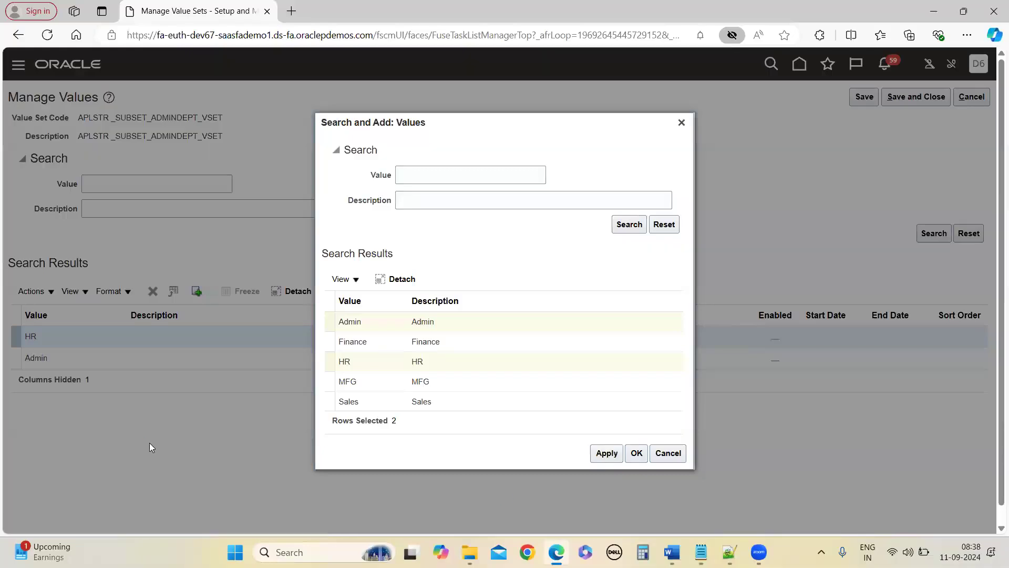
pyautogui.click(642, 455)
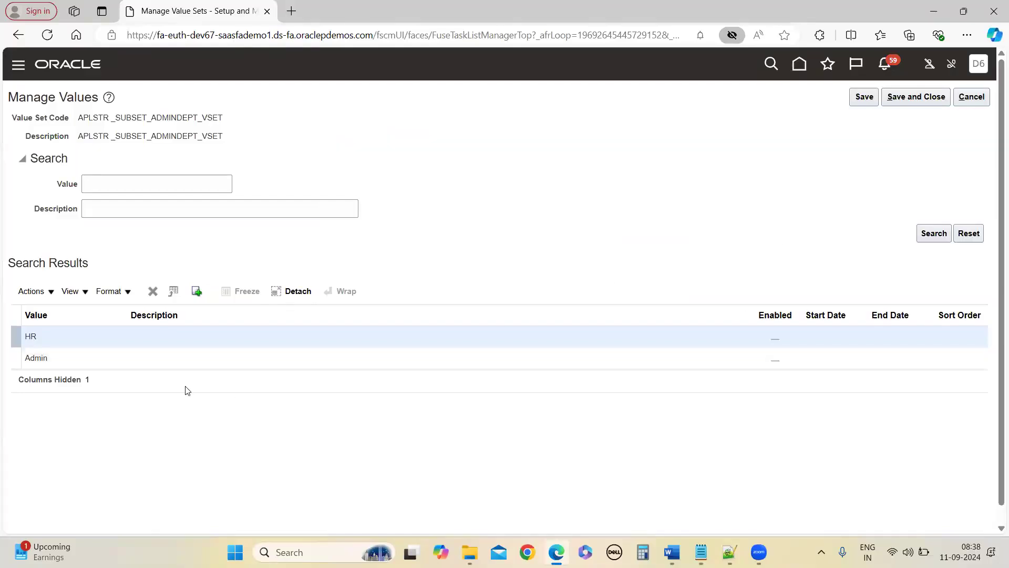
# Step: Switch to Notepad and review the countries, cities and subset value set lines in the notes
pyautogui.moveTo(701, 552)
pyautogui.click(702, 476)
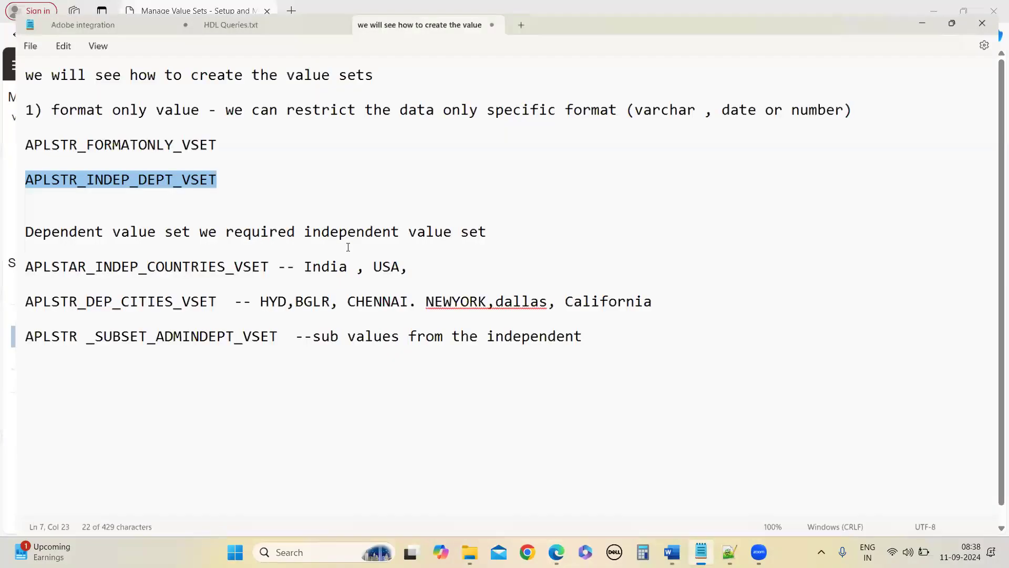
pyautogui.moveTo(252, 296); pyautogui.dragTo(403, 296)
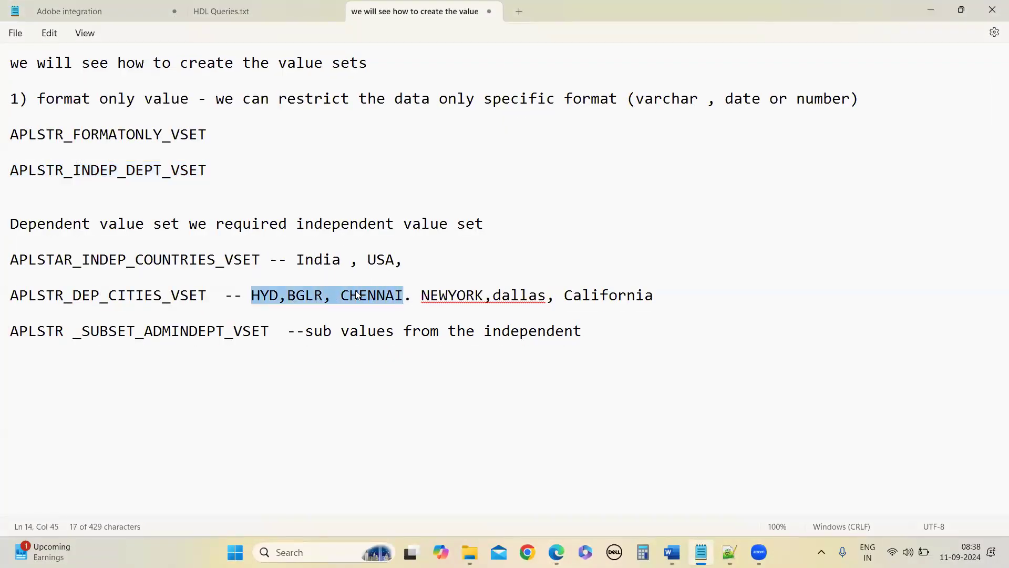
pyautogui.doubleClick(379, 261)
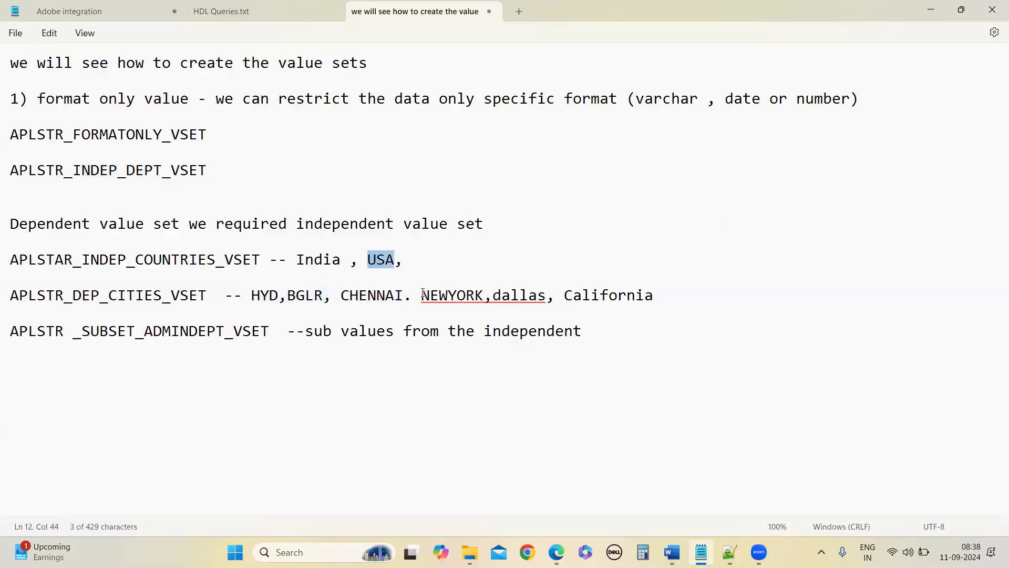
pyautogui.moveTo(422, 295); pyautogui.dragTo(670, 295)
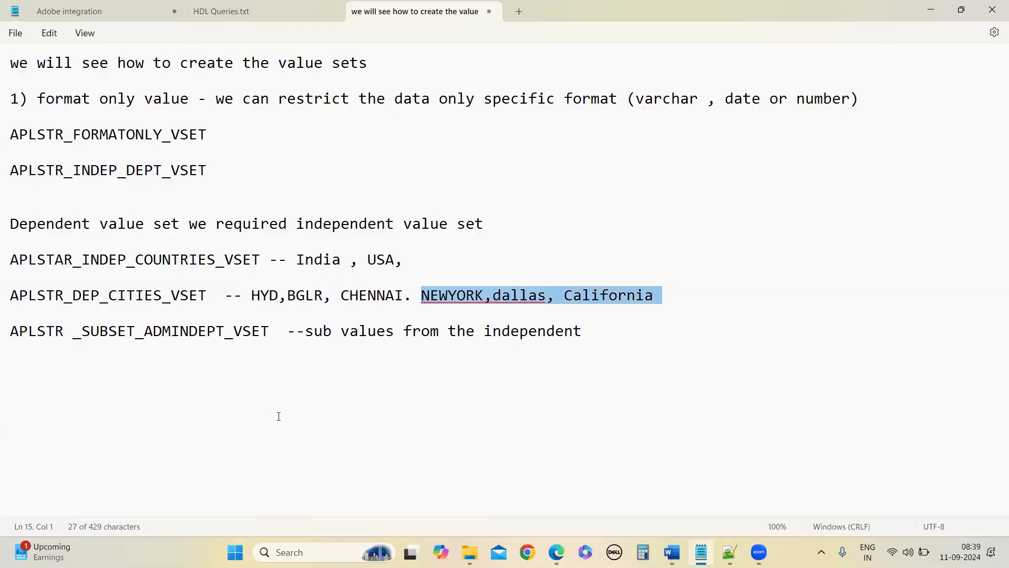
pyautogui.doubleClick(124, 340)
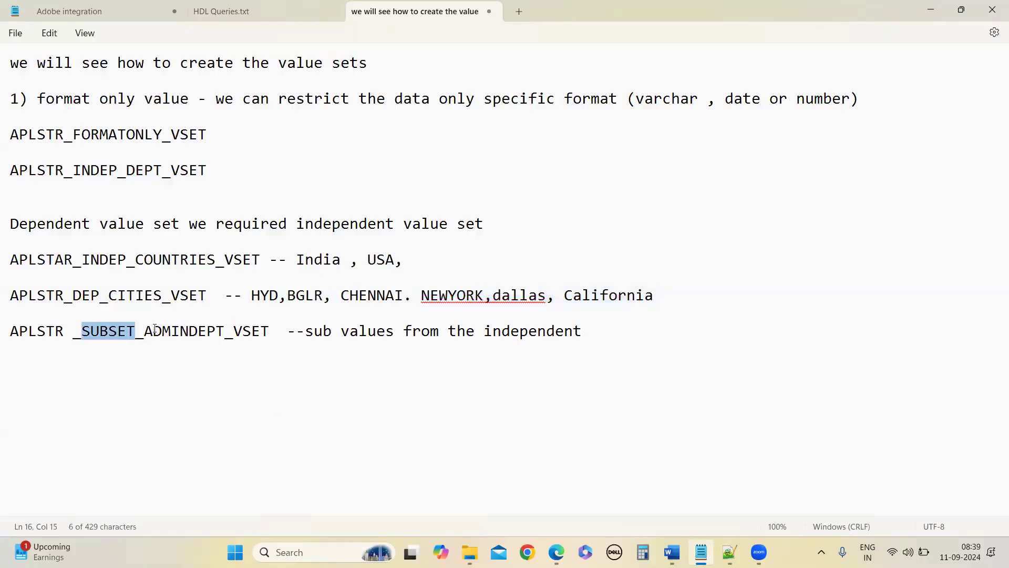
pyautogui.click(171, 374)
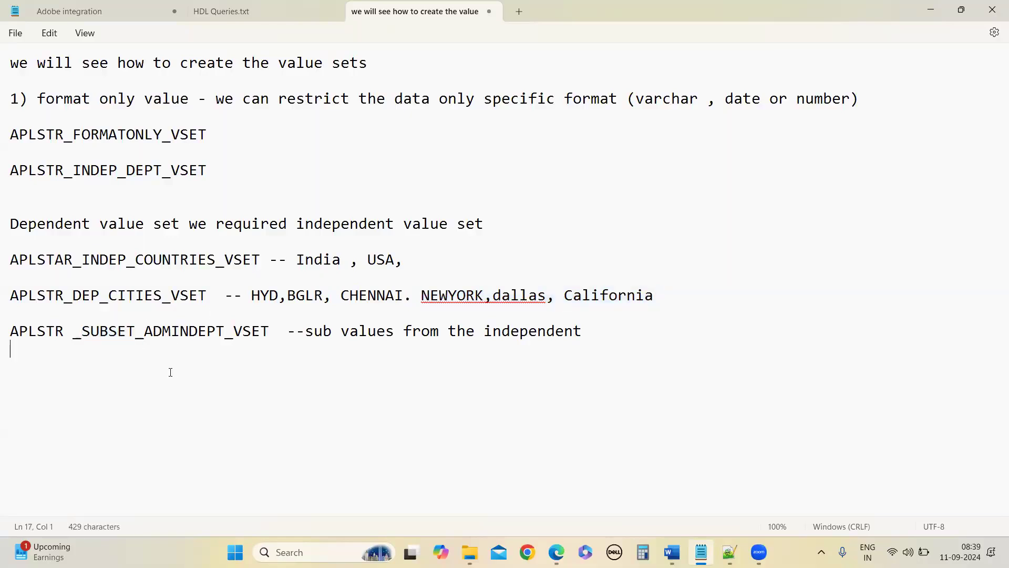
# Step: Remove the space after APLSTR in the subset value set's name so it reads APLSTR_SUBSET_ADMINDEPT_VSET in the notes
pyautogui.click(71, 339)
pyautogui.press('BackSpace')
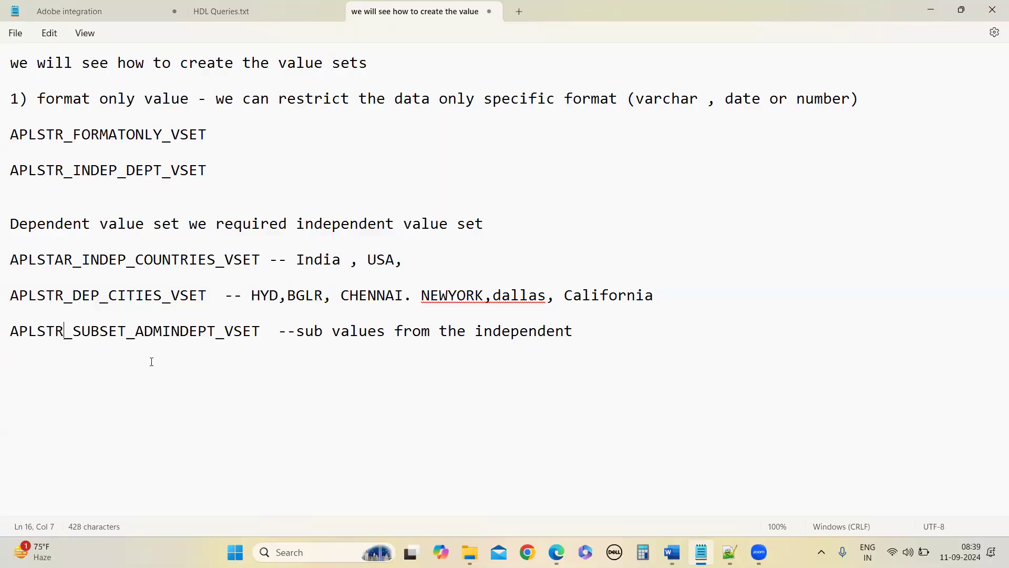
pyautogui.press('Down')
pyautogui.moveTo(10, 170); pyautogui.dragTo(213, 177)
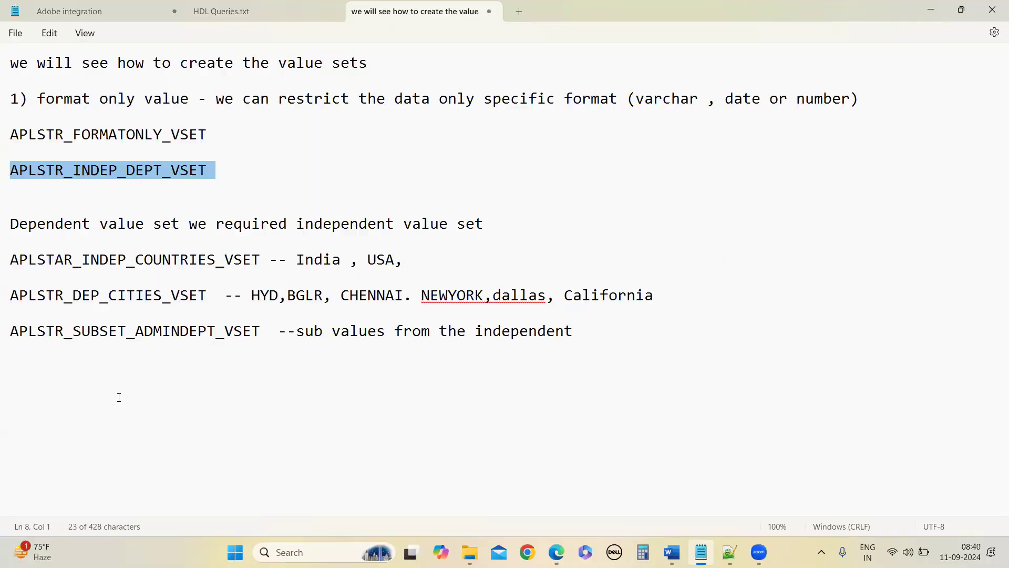
# Step: Copy APLSTR _TABLE_PEOPLE_VSET from the class19-valuesets Word document onto a new line of the notes and label it "-- Table value set"
pyautogui.click(98, 346)
pyautogui.click(619, 331)
pyautogui.press('Return')
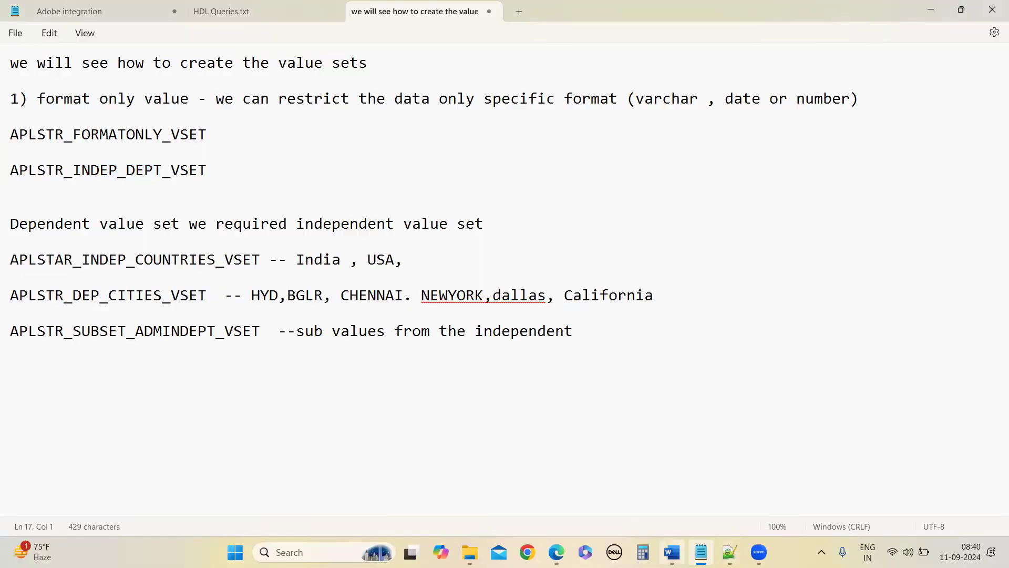
pyautogui.click(677, 504)
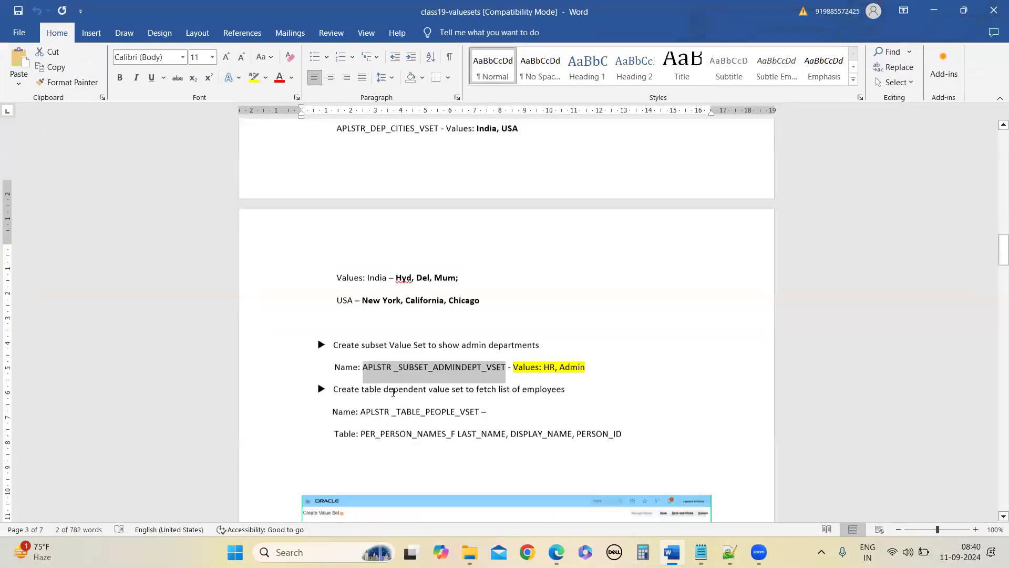
pyautogui.moveTo(362, 383); pyautogui.dragTo(482, 384)
pyautogui.hotkey('ctrl', 'c')
pyautogui.click(941, 14)
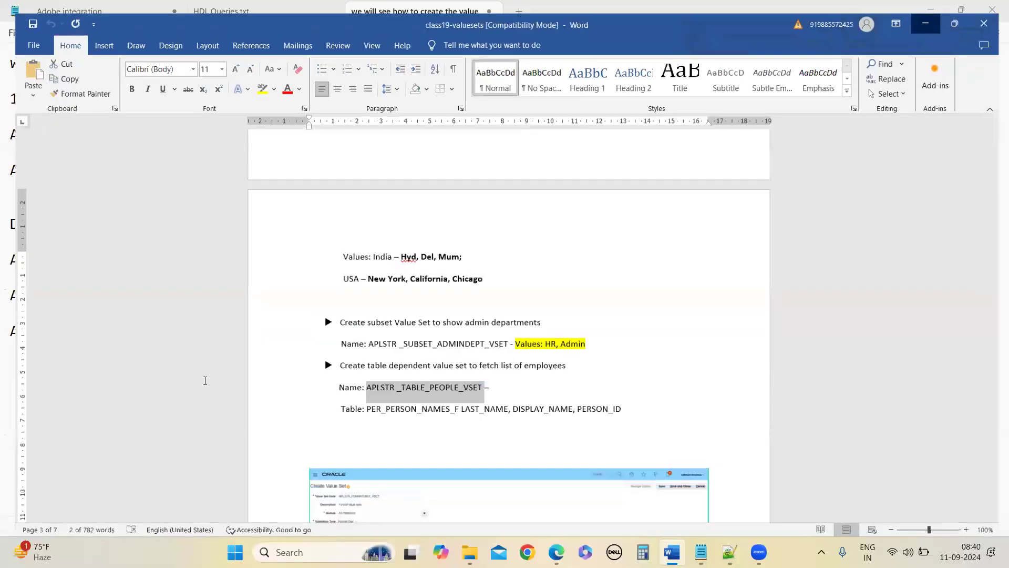
pyautogui.hotkey('ctrl', 'v')
pyautogui.write('-- Table ')
pyautogui.write('value se')
pyautogui.write('t')
pyautogui.press('Return')
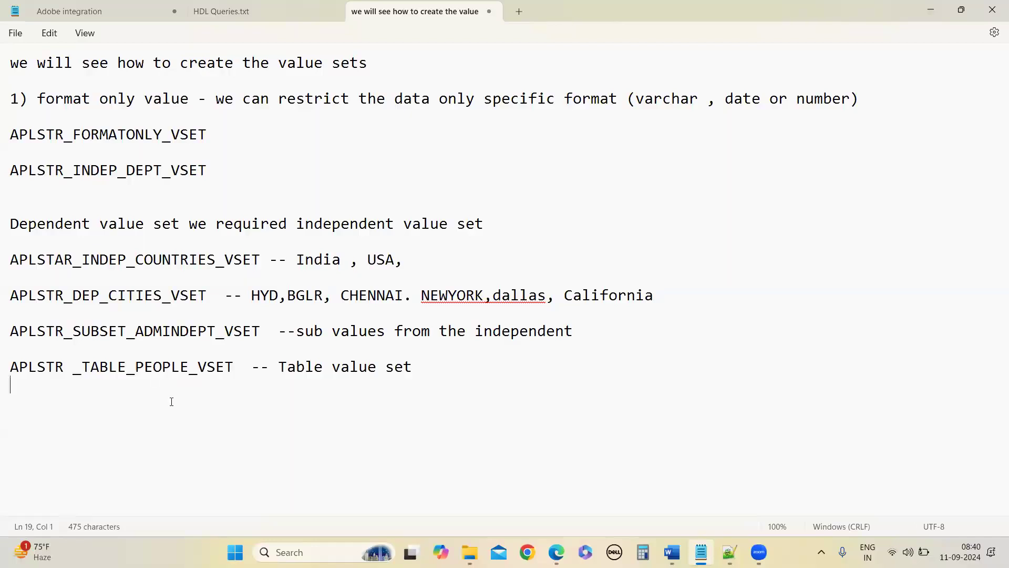
# Step: Append "-- take the data from fusion tables" to the APLSTR _TABLE_PEOPLE_VSET line in the notes
pyautogui.click(442, 373)
pyautogui.write('-- take the da')
pyautogui.press('BackSpace')
pyautogui.write('d')
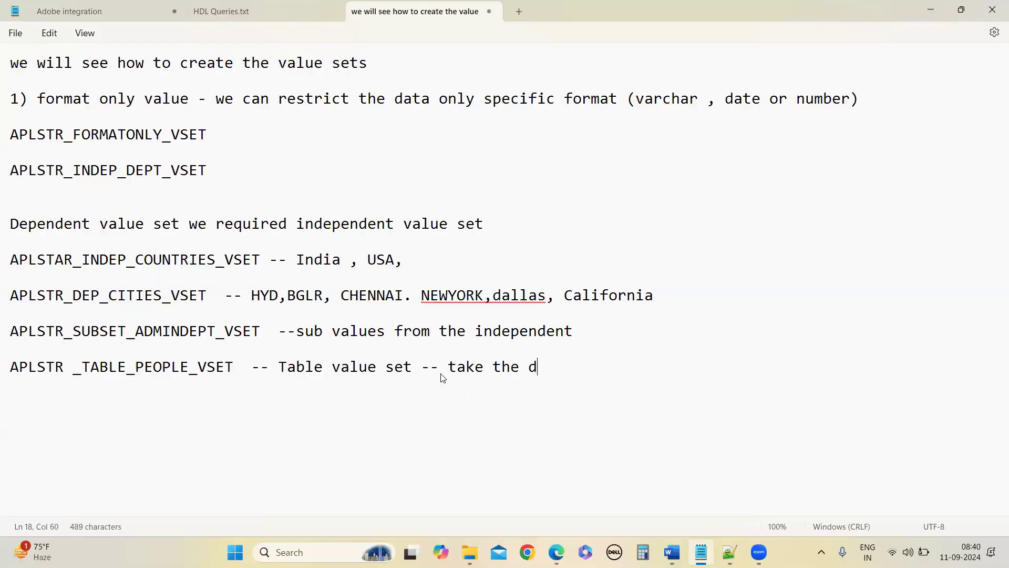
pyautogui.write('ata from fus')
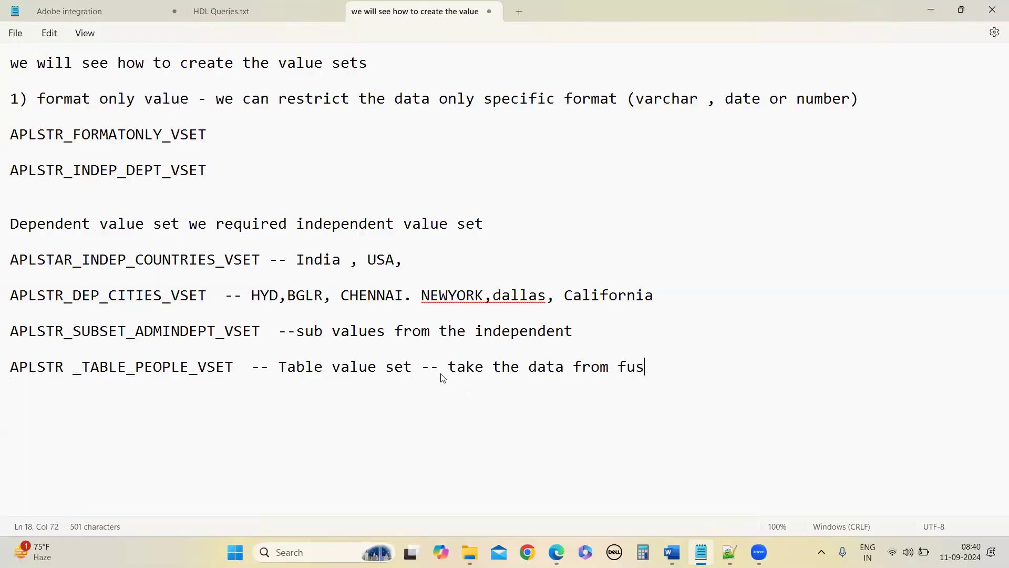
pyautogui.write('ion tbales')
pyautogui.press('Return')
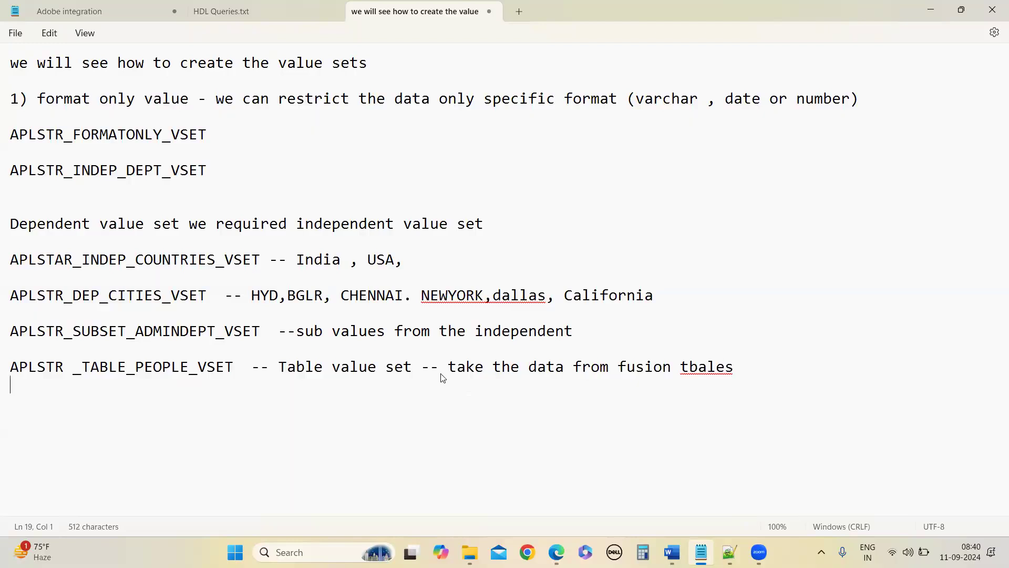
pyautogui.rightClick(700, 366)
pyautogui.press('BackSpace')
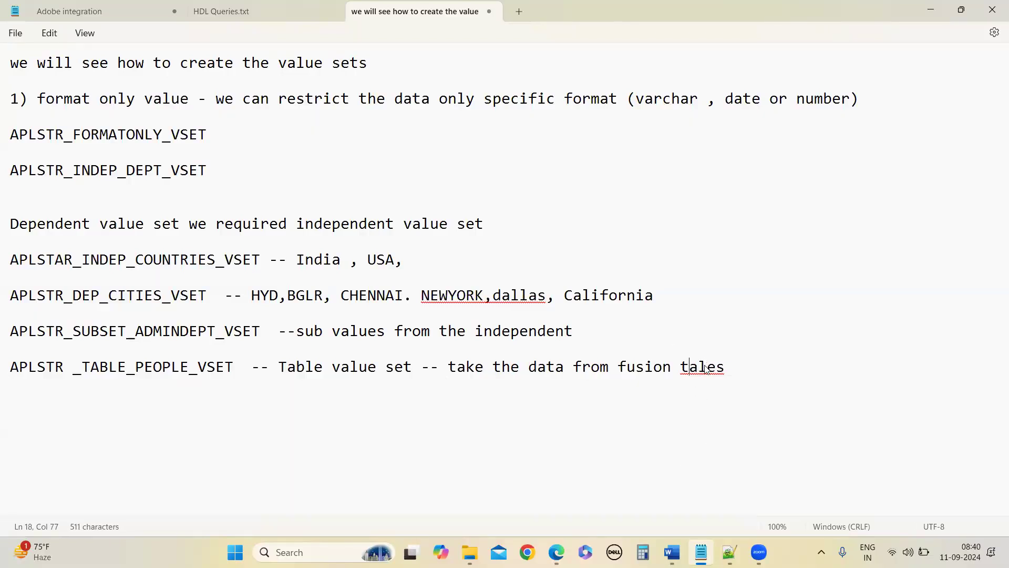
pyautogui.press('Right')
pyautogui.write('b')
pyautogui.click(713, 408)
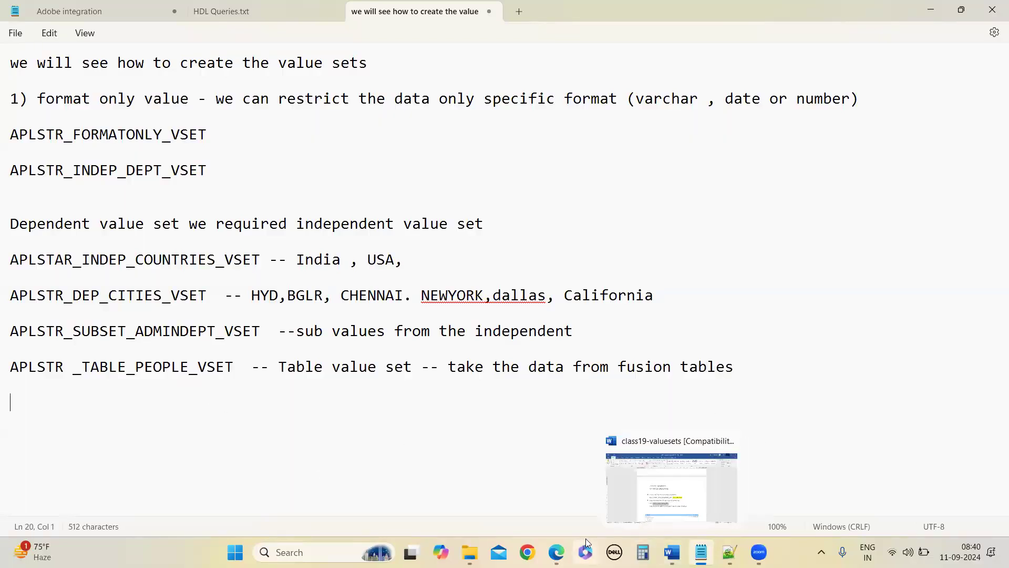
# Step: Switch back to Oracle in Edge and save and close the subset value set's values
pyautogui.click(558, 512)
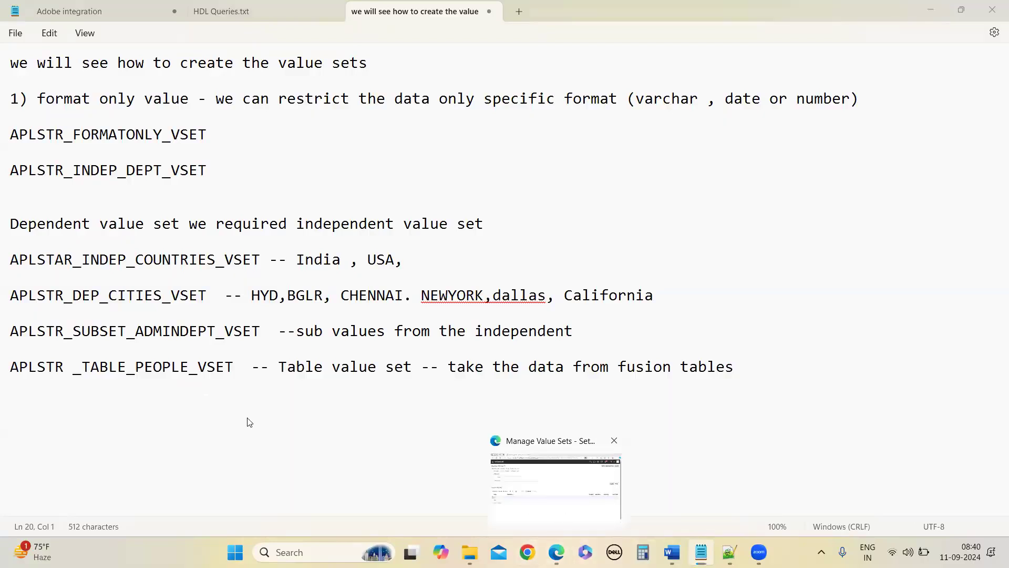
pyautogui.click(914, 100)
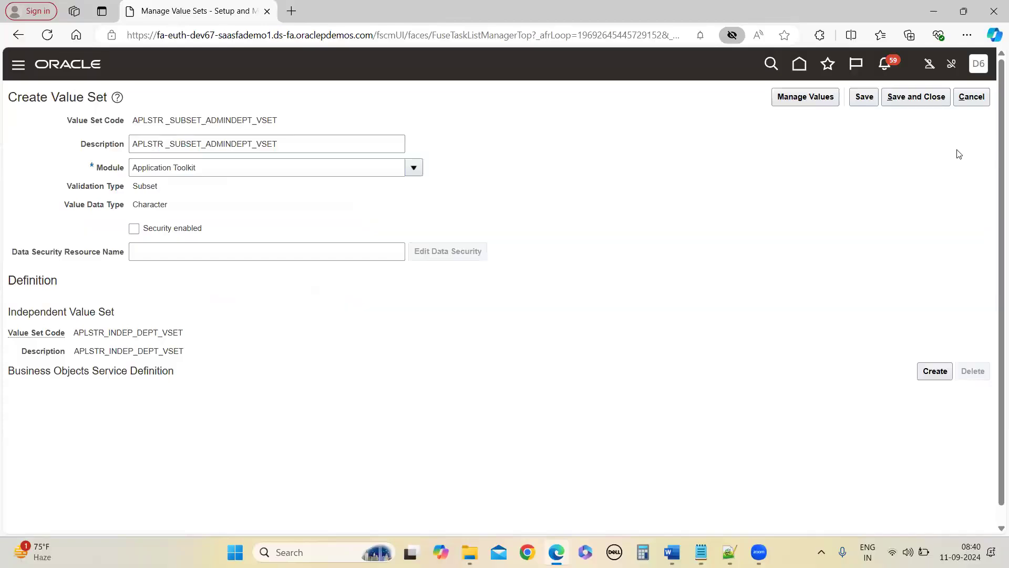
# Step: Save and close the subset value set and start a new one with the code APLSTR _TABLE_PEOPLE_VSET copied from the notes
pyautogui.click(916, 96)
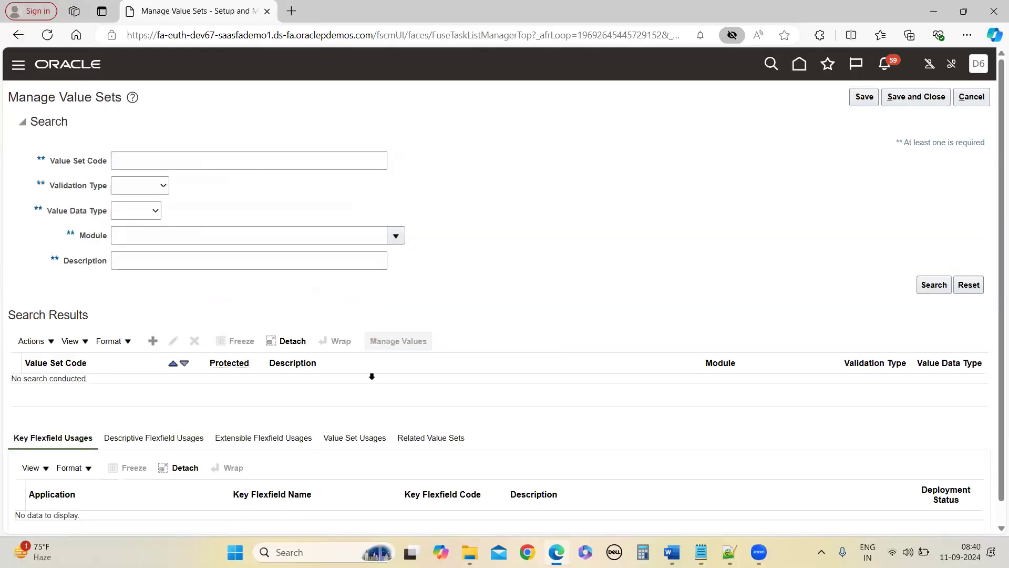
pyautogui.click(153, 341)
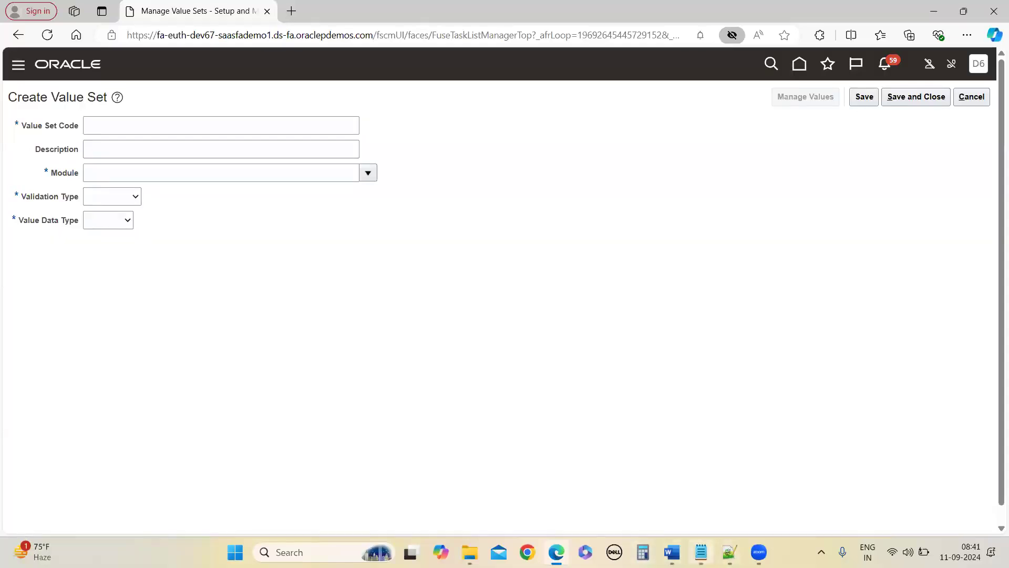
pyautogui.moveTo(701, 552)
pyautogui.click(712, 521)
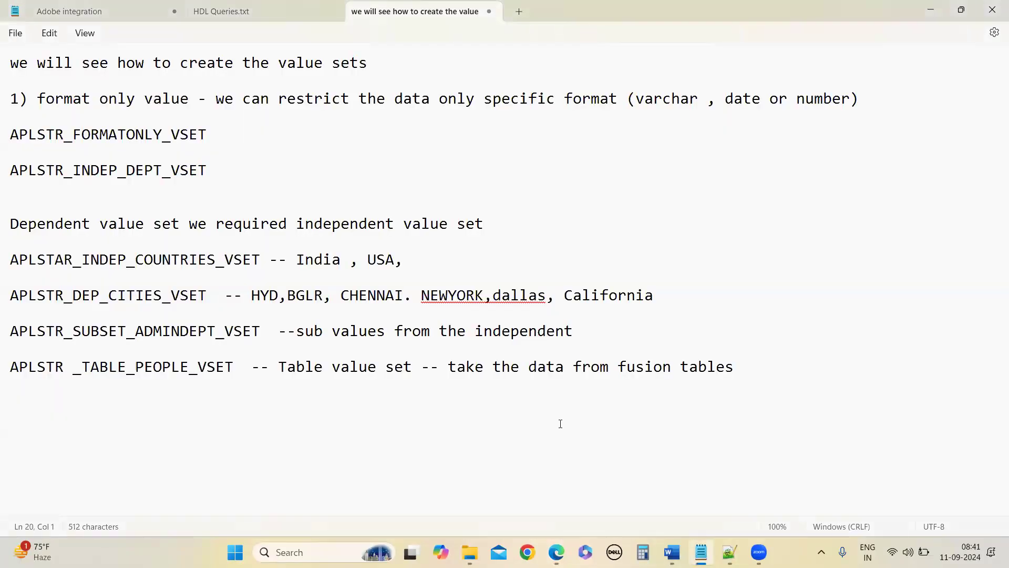
pyautogui.moveTo(11, 367); pyautogui.dragTo(243, 368)
pyautogui.hotkey('ctrl', 'c')
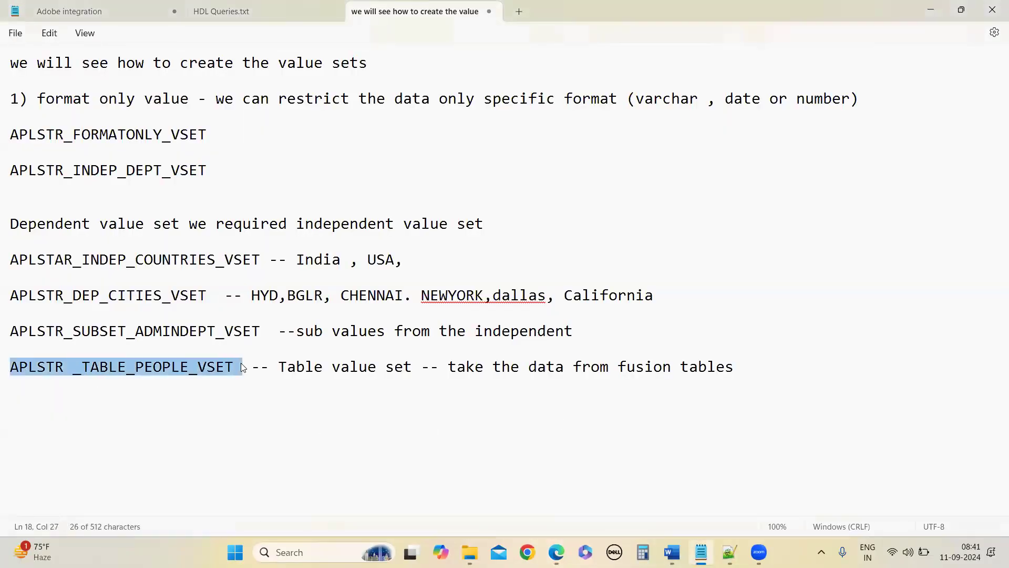
pyautogui.click(939, 7)
pyautogui.click(119, 130)
pyautogui.hotkey('ctrl', 'v')
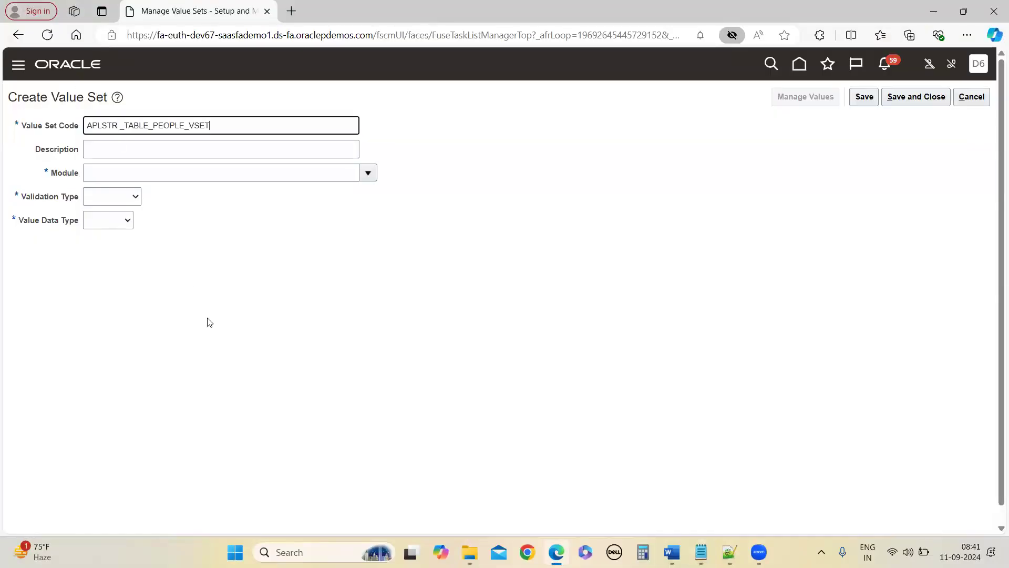
pyautogui.click(206, 322)
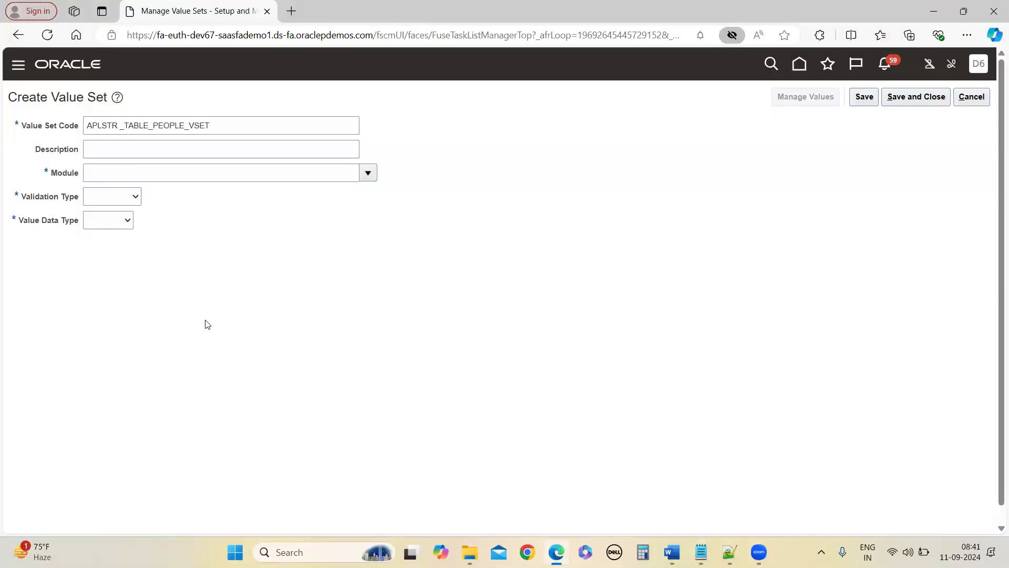
# Step: Set the new value set's module to Application Toolkit, validation type to Table and value data type to Character
pyautogui.click(126, 173)
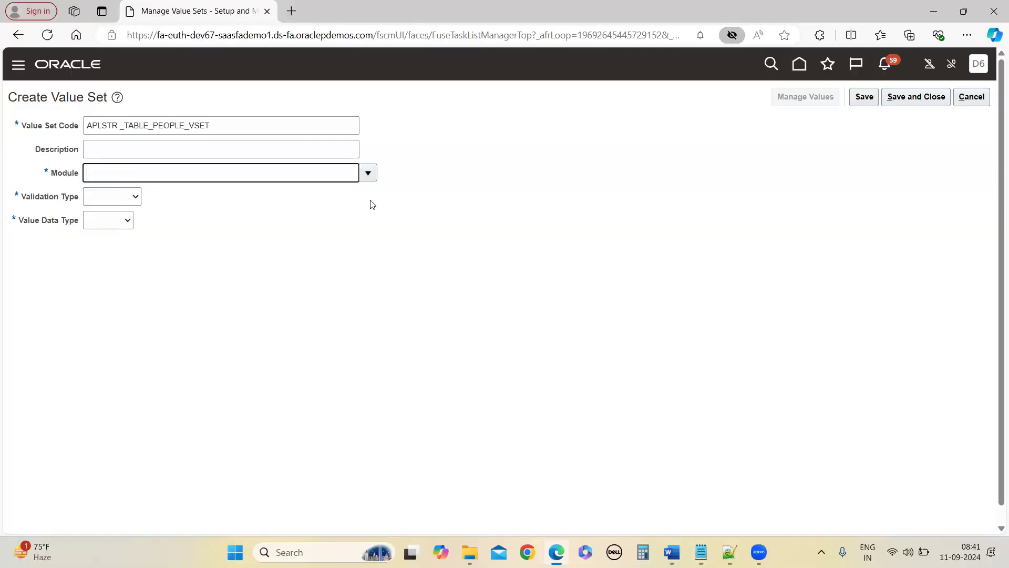
pyautogui.click(368, 173)
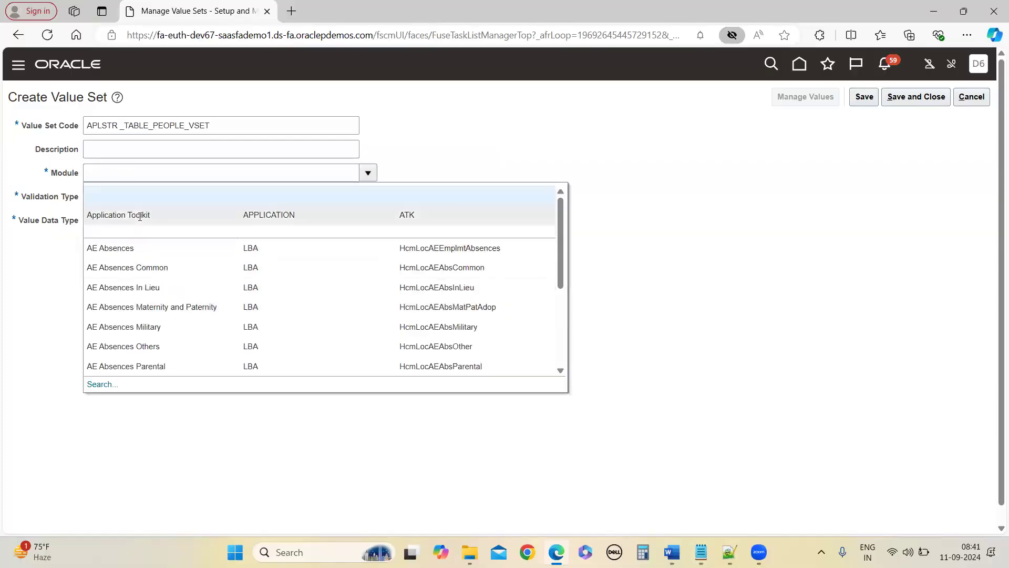
pyautogui.click(139, 216)
pyautogui.click(126, 197)
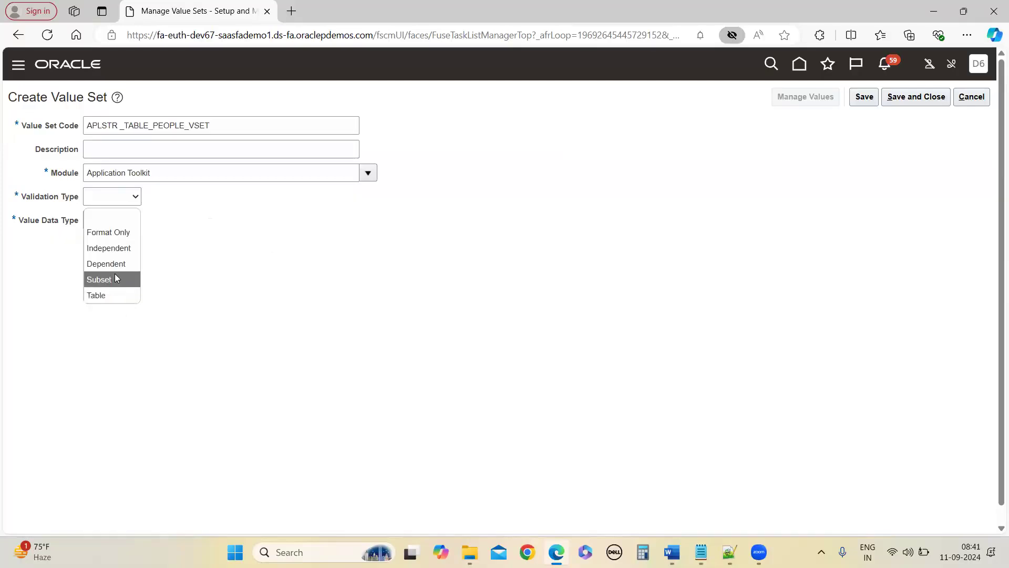
pyautogui.click(122, 296)
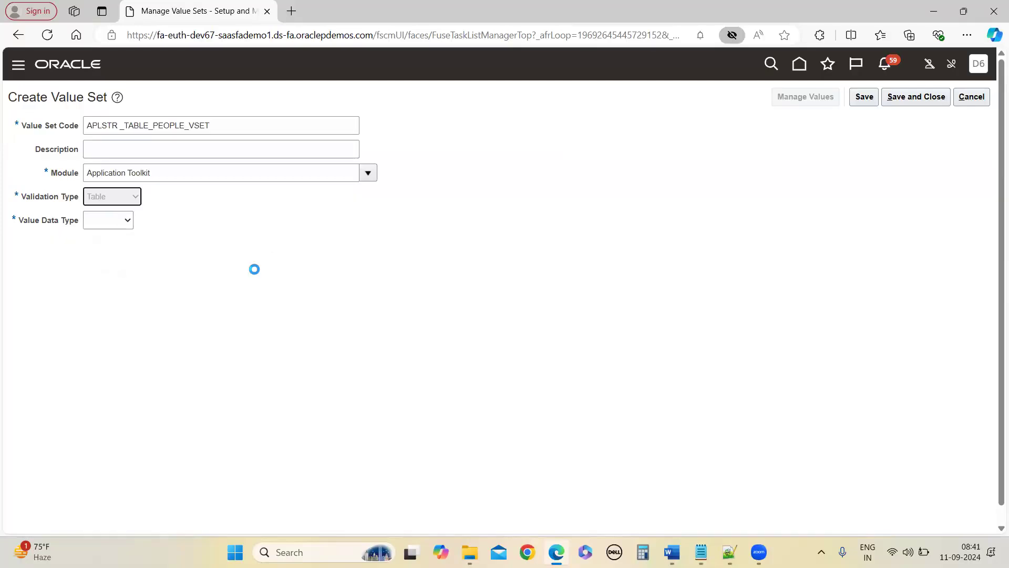
pyautogui.click(155, 221)
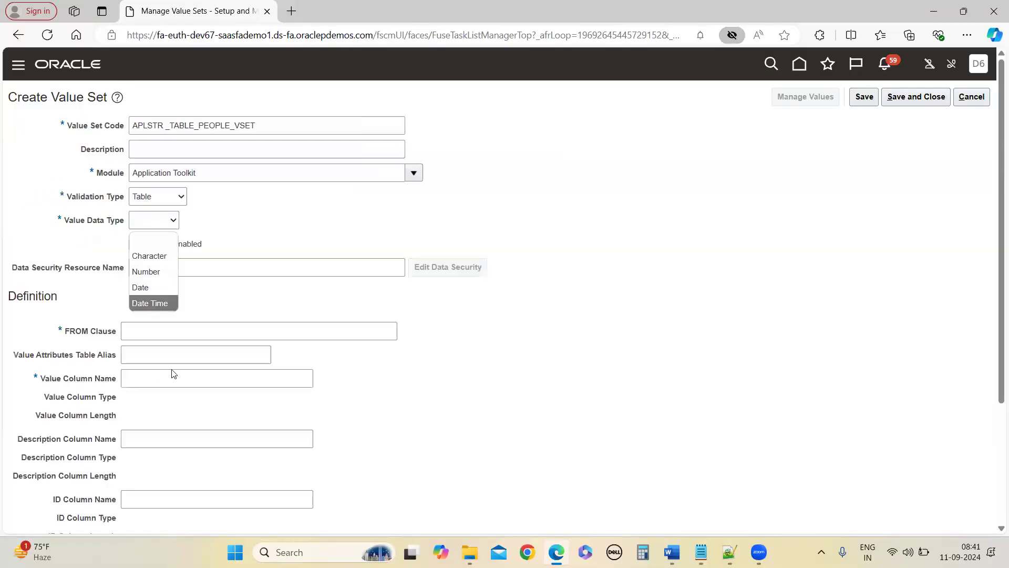
pyautogui.click(155, 254)
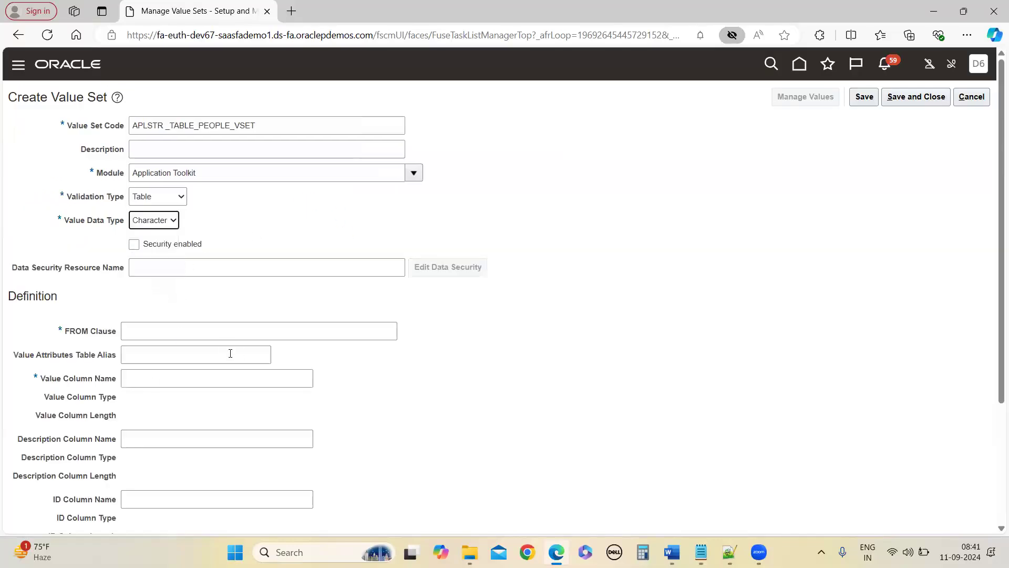
# Step: Set the FROM clause to PER_USERS and the value column name to USERNAME in the value set definition
pyautogui.click(142, 338)
pyautogui.write('PER_USERS')
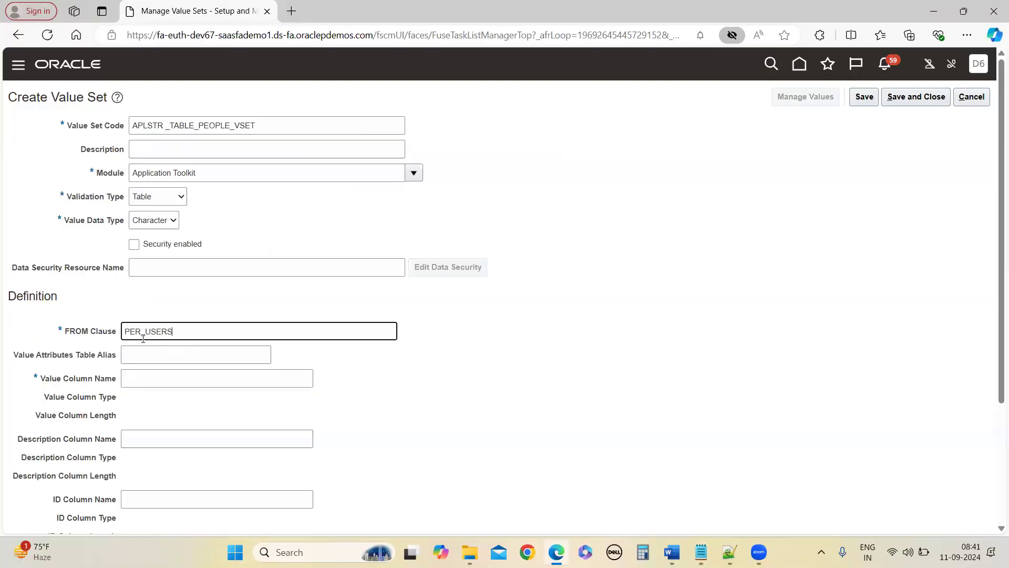
pyautogui.click(480, 351)
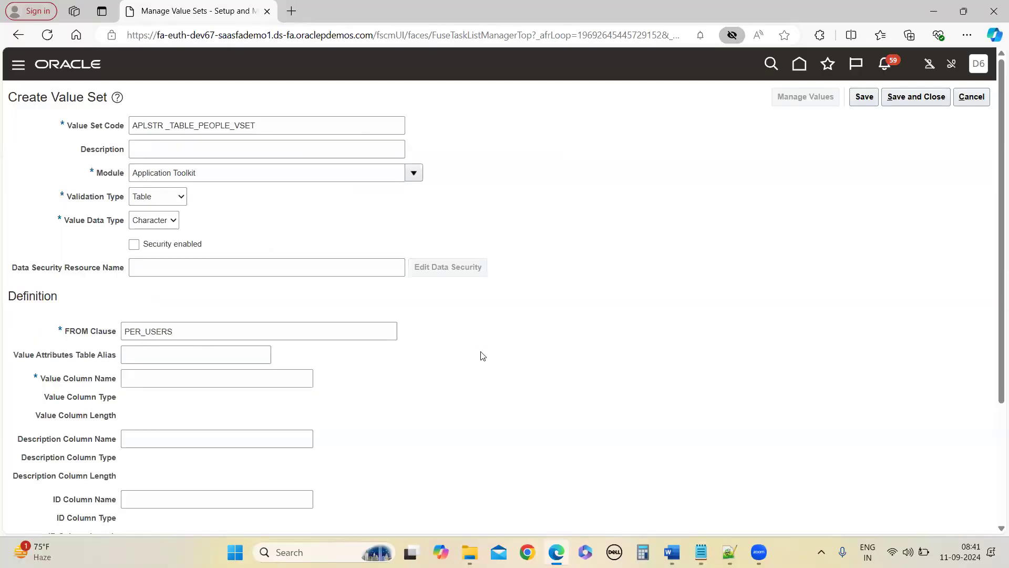
pyautogui.click(156, 376)
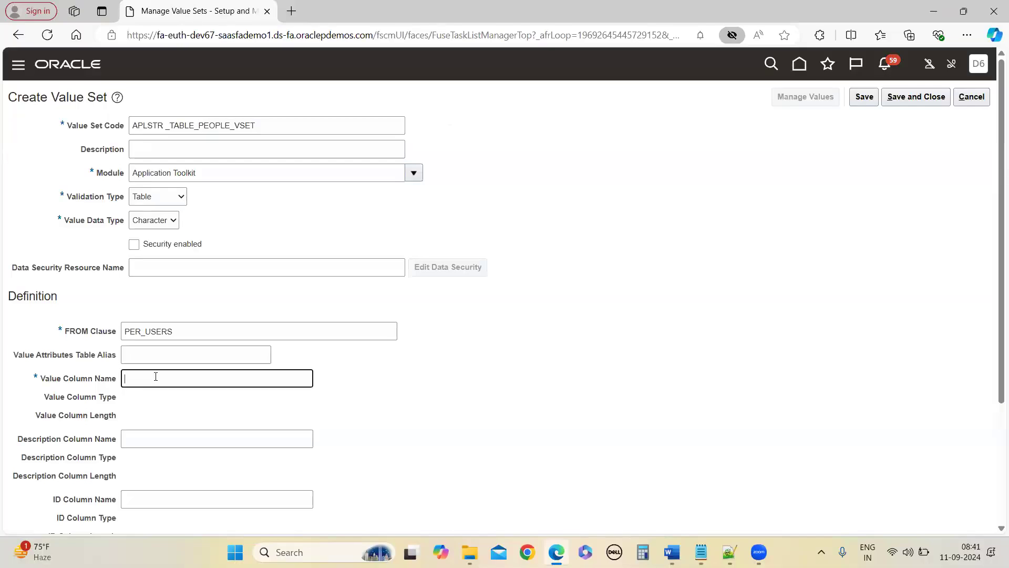
pyautogui.write('USERNAME')
pyautogui.click(410, 346)
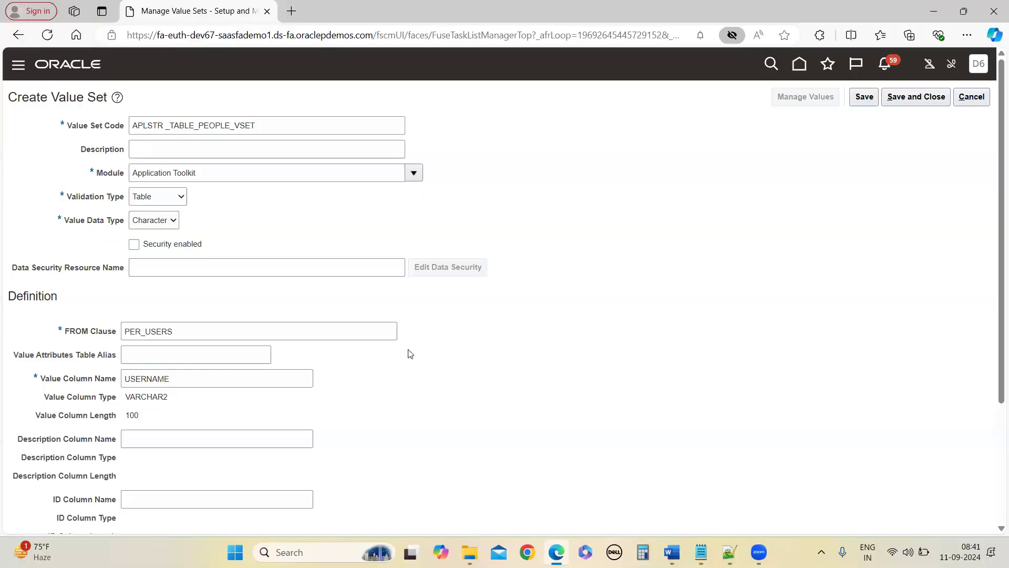
pyautogui.scroll(-2, 413, 352)
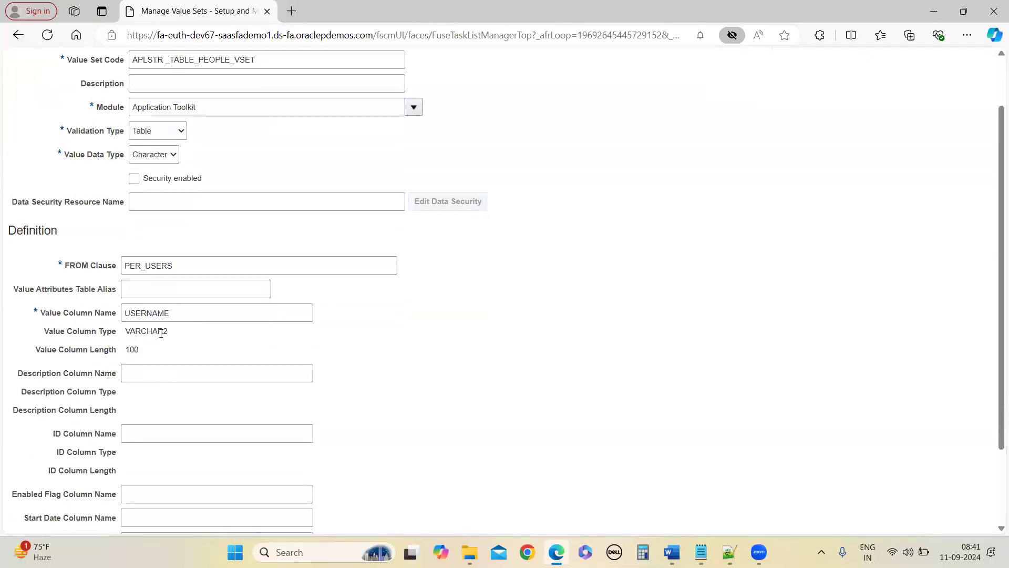
pyautogui.click(189, 371)
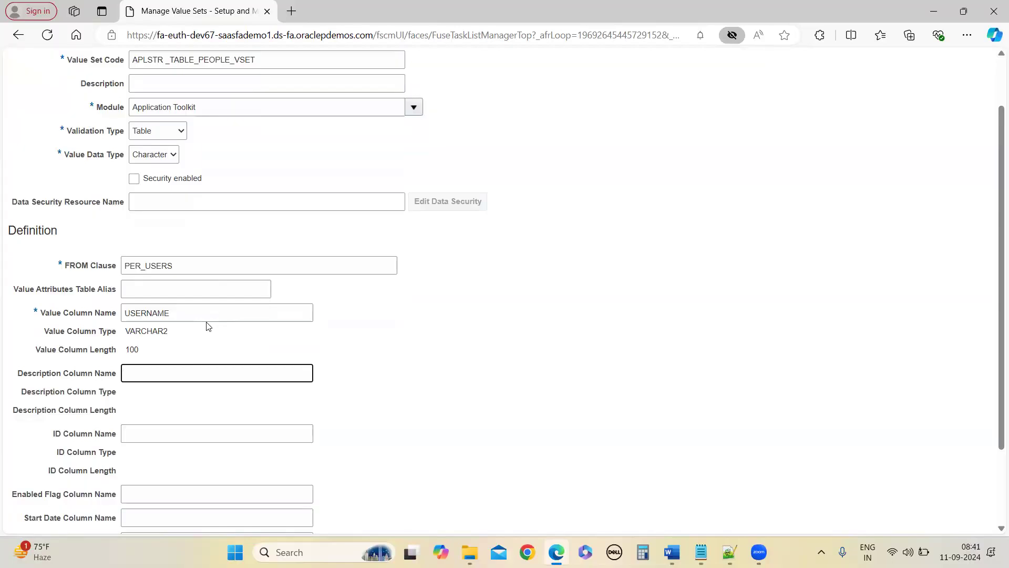
# Step: Clear the FROM clause and begin a different table name with PER_
pyautogui.click(189, 266)
pyautogui.press('BackSpace')
pyautogui.press('BackSpace')
pyautogui.press('BackSpace')
pyautogui.press('BackSpace')
pyautogui.press('BackSpace')
pyautogui.press('BackSpace')
pyautogui.press('BackSpace')
pyautogui.press('BackSpace')
pyautogui.press('BackSpace')
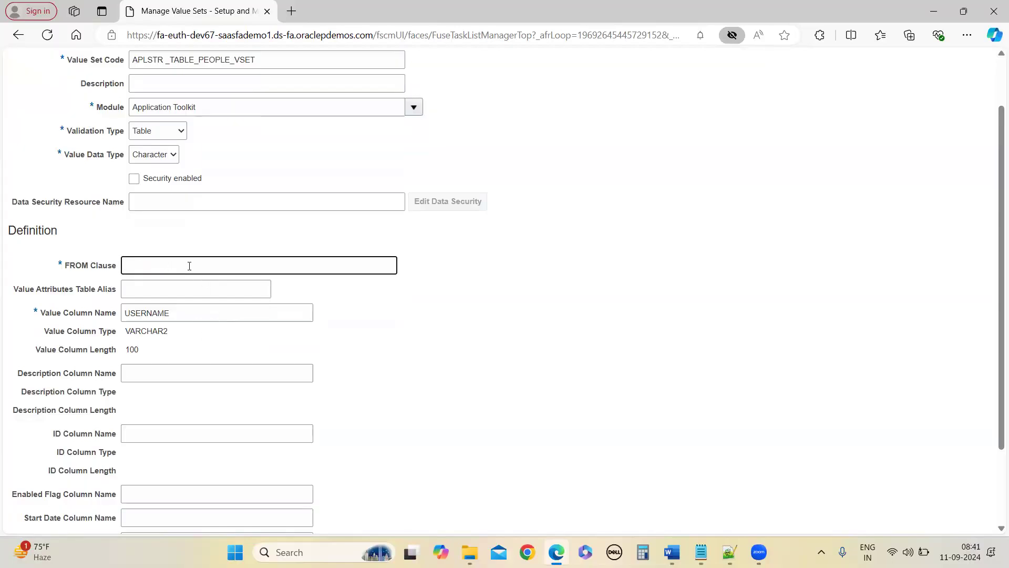
pyautogui.write('PER')
pyautogui.write('_')
# Step: Look up the screenshot of the table value set's definition in the class19-valuesets Word document
pyautogui.click(673, 491)
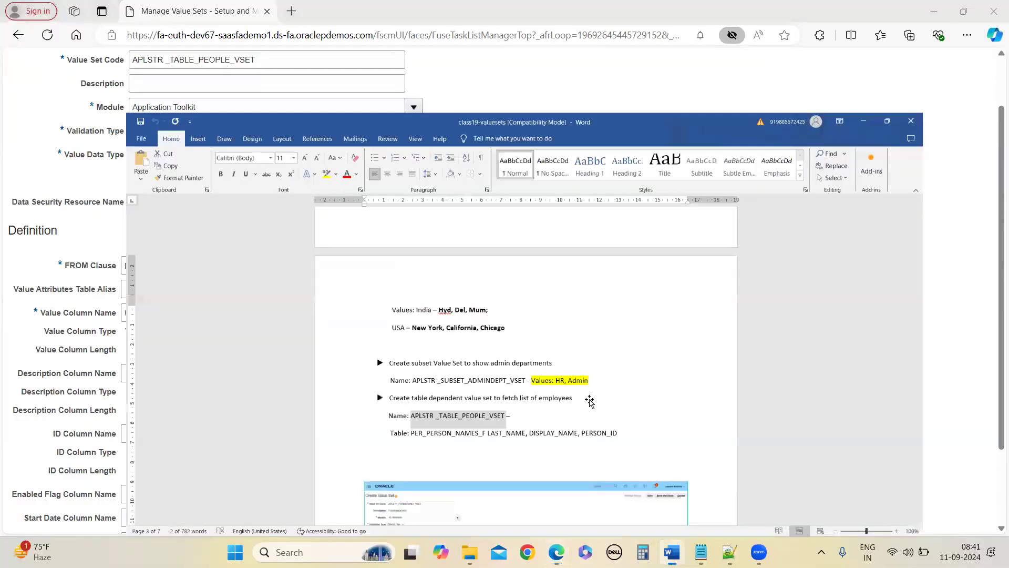
pyautogui.scroll(-10, 561, 410)
pyautogui.scroll(-10, 540, 463)
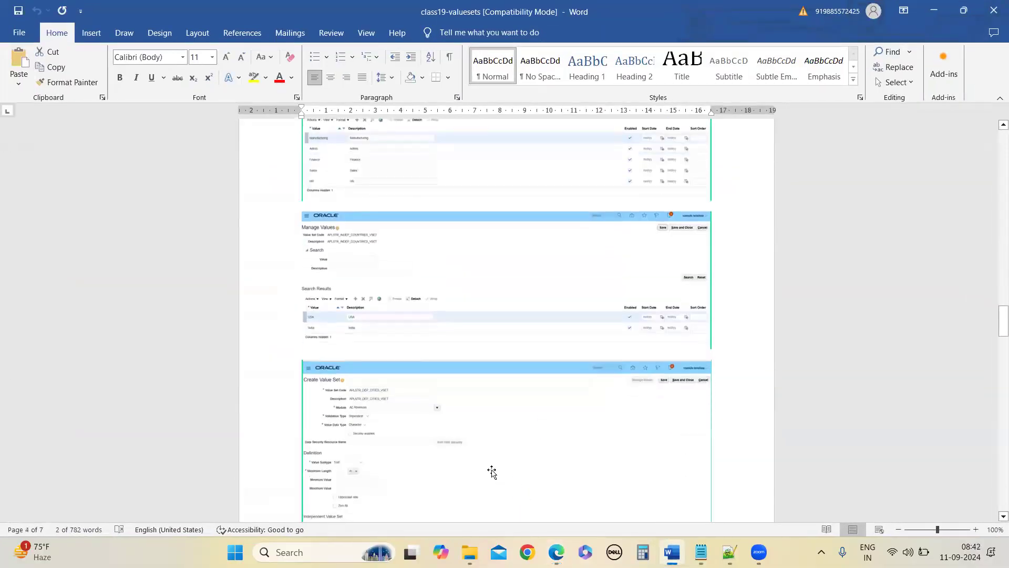
pyautogui.scroll(-10, 492, 472)
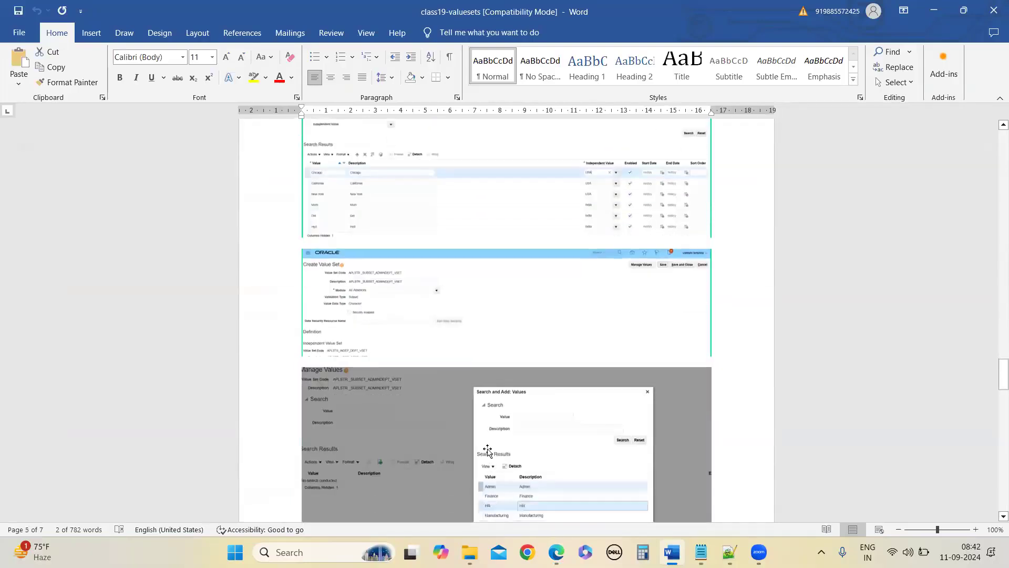
pyautogui.scroll(-8, 447, 400)
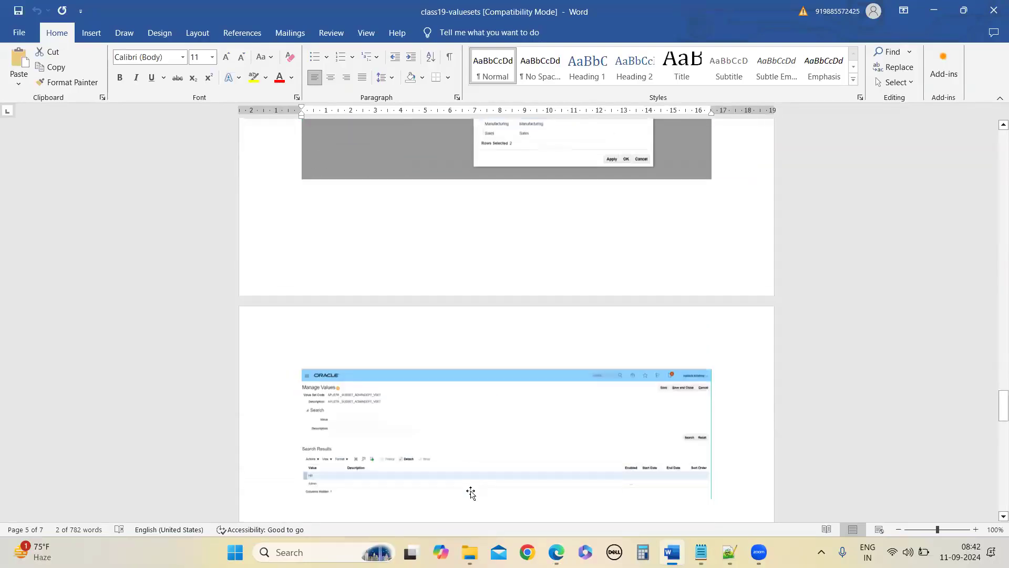
pyautogui.scroll(-3, 468, 492)
pyautogui.scroll(-2, 457, 484)
pyautogui.click(443, 427)
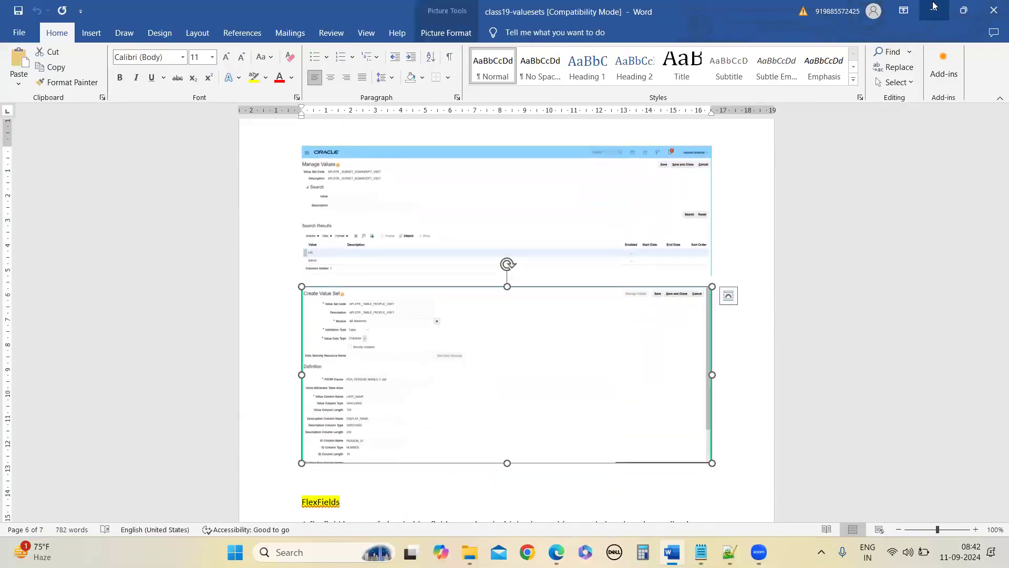
# Step: Switch back to Oracle in Edge and complete the FROM clause as PER_PERSON_NAMES_F
pyautogui.hotkey('alt', 'Tab')
pyautogui.write('PER')
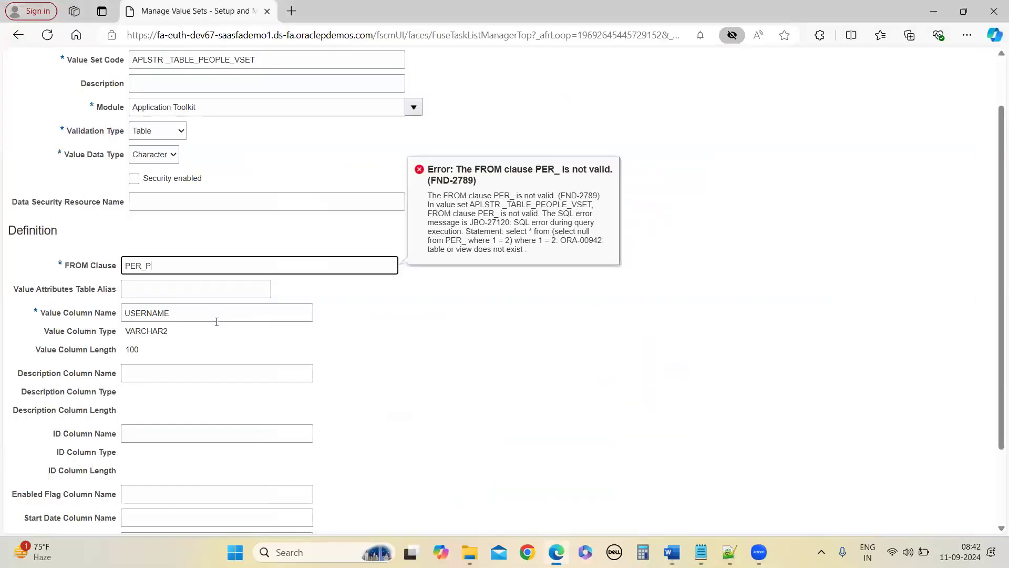
pyautogui.write('SON_NAMES_F')
pyautogui.click(525, 399)
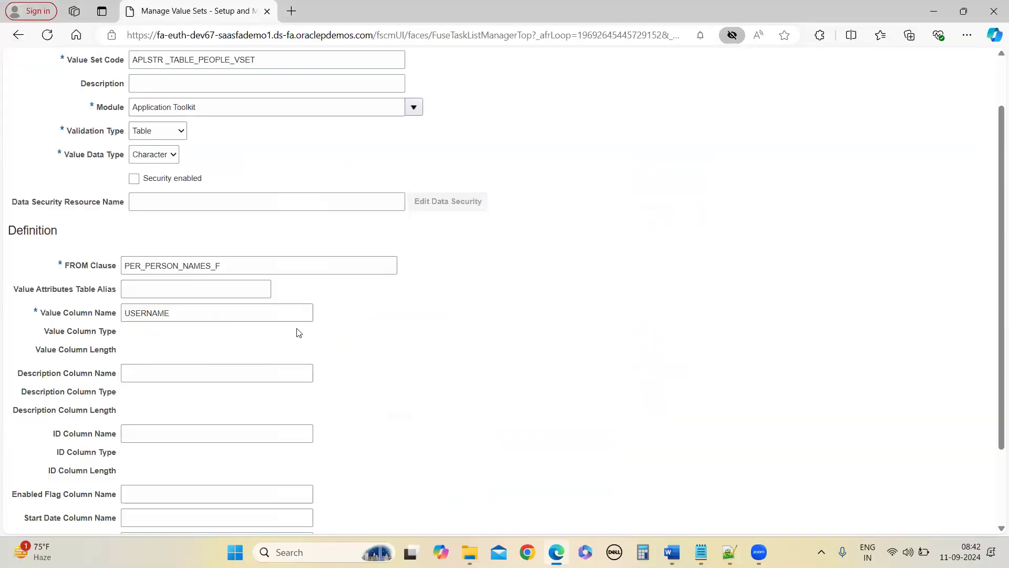
# Step: Replace the value column name with LAST_NAME
pyautogui.click(182, 289)
pyautogui.doubleClick(150, 314)
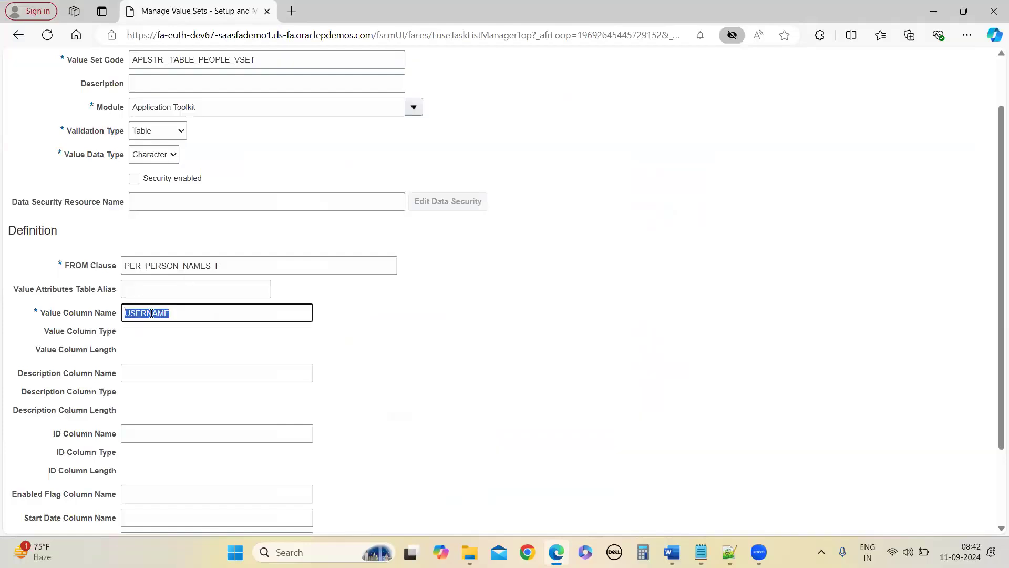
pyautogui.press('BackSpace')
pyautogui.write('LAST')
pyautogui.write('_NMAE')
pyautogui.press('BackSpace')
pyautogui.press('BackSpace')
pyautogui.press('BackSpace')
pyautogui.press('BackSpace')
pyautogui.write('NAME')
pyautogui.click(403, 364)
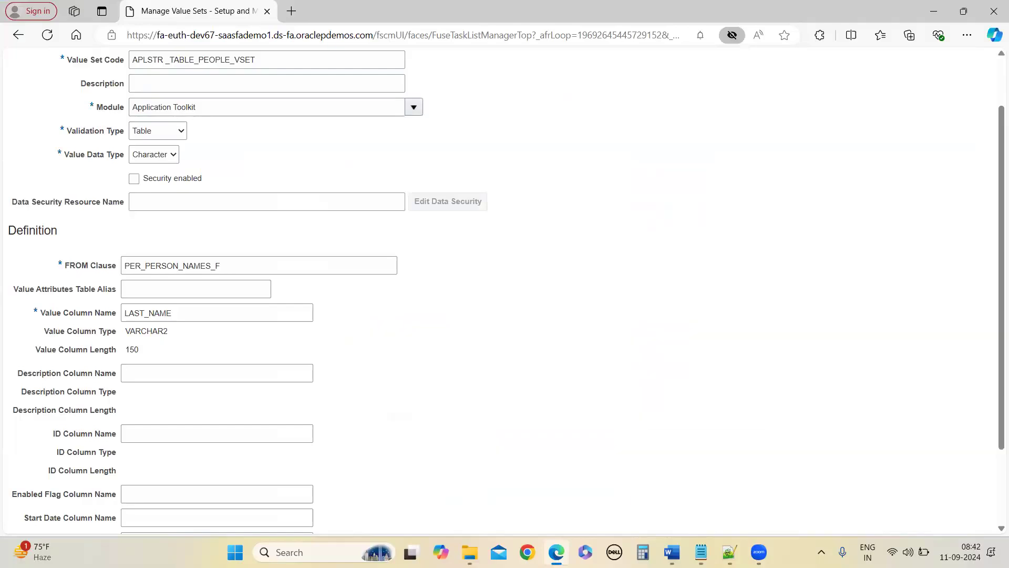
# Step: Switch to the class19-valuesets Word document and enlarge it to 130% to read the column names in the table value set's screenshot
pyautogui.click(673, 552)
pyautogui.click(977, 530)
pyautogui.click(976, 529)
pyautogui.click(976, 530)
pyautogui.scroll(-1, 441, 399)
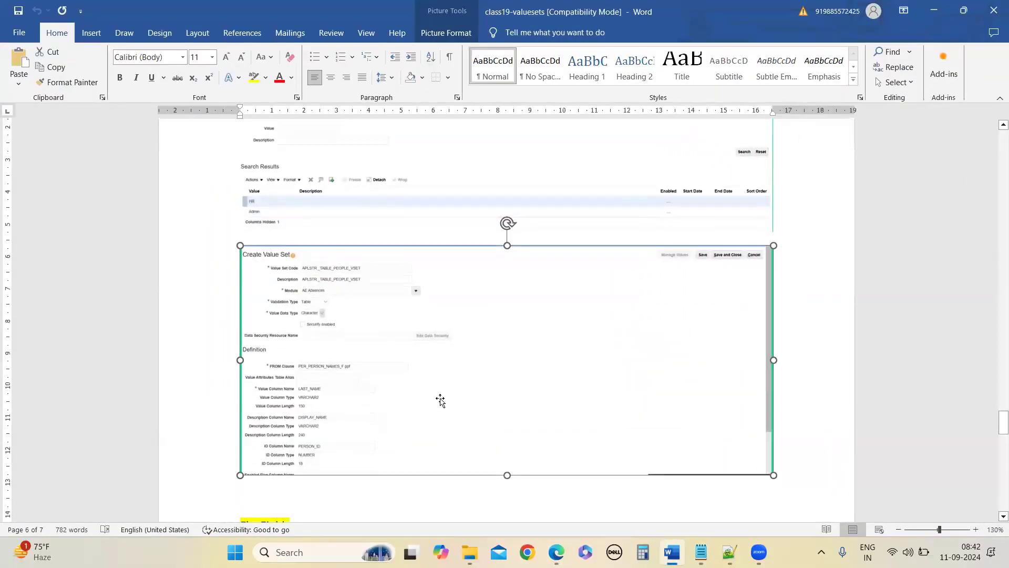
# Step: Return to Oracle in Edge and set the description column name to DISPLAY_NAME
pyautogui.click(934, 11)
pyautogui.click(145, 375)
pyautogui.write('DISPLAY_NAMNE')
pyautogui.press('BackSpace')
pyautogui.press('BackSpace')
pyautogui.write('E')
pyautogui.click(505, 306)
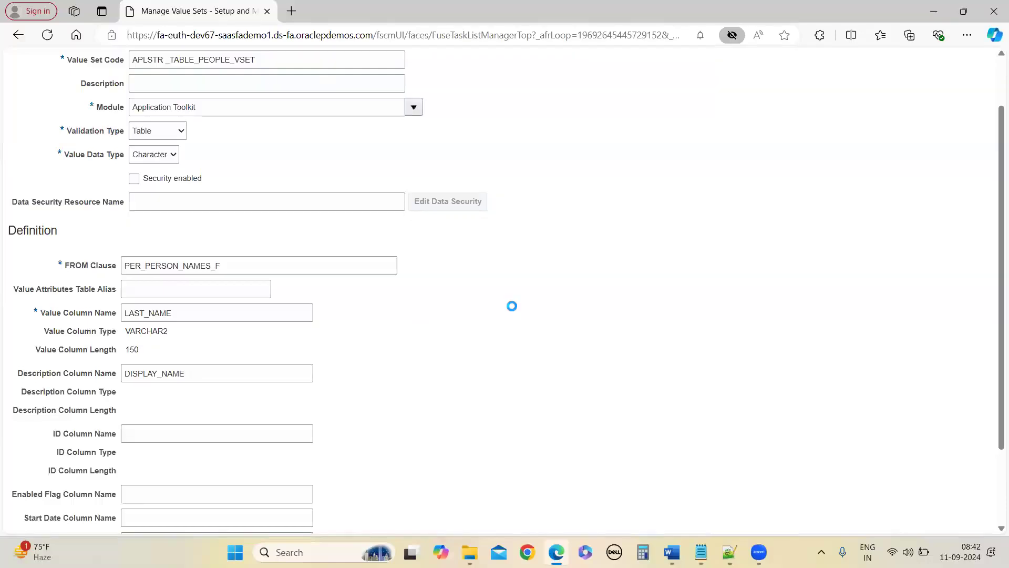
# Step: Set the ID column name to PERSON_ID in the value set definition
pyautogui.scroll(-1, 181, 368)
pyautogui.click(183, 370)
pyautogui.write('PERS')
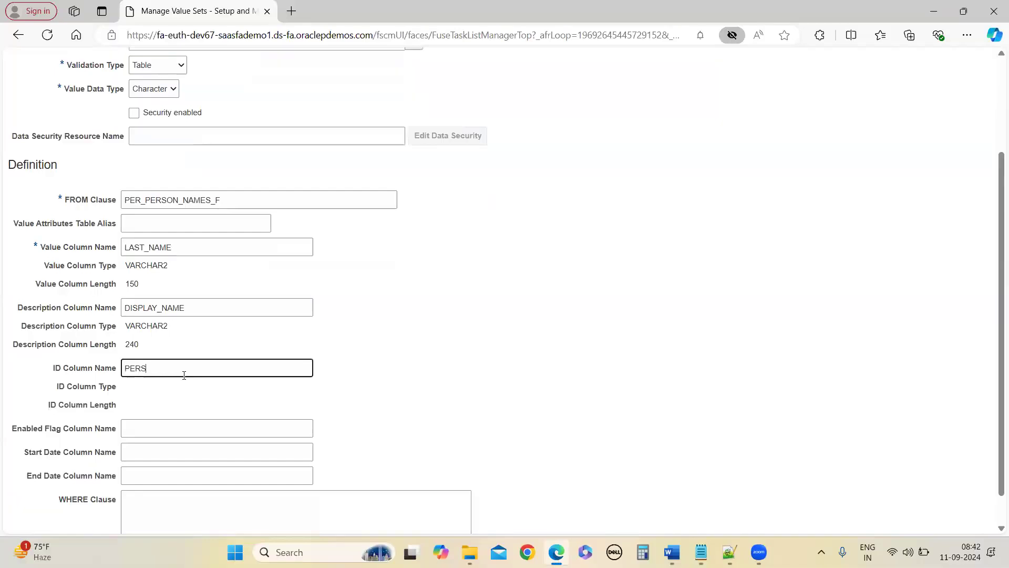
pyautogui.write('ON_ID')
pyautogui.click(477, 295)
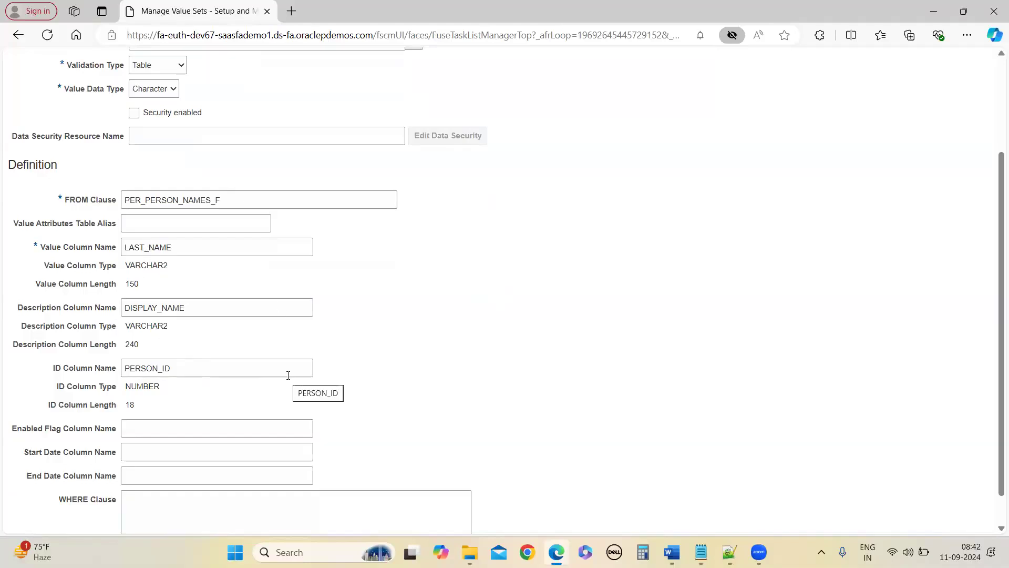
# Step: Check the WHERE and ORDER BY clause fields and review the table value set's whole definition
pyautogui.scroll(-1, 287, 374)
pyautogui.click(182, 475)
pyautogui.click(176, 516)
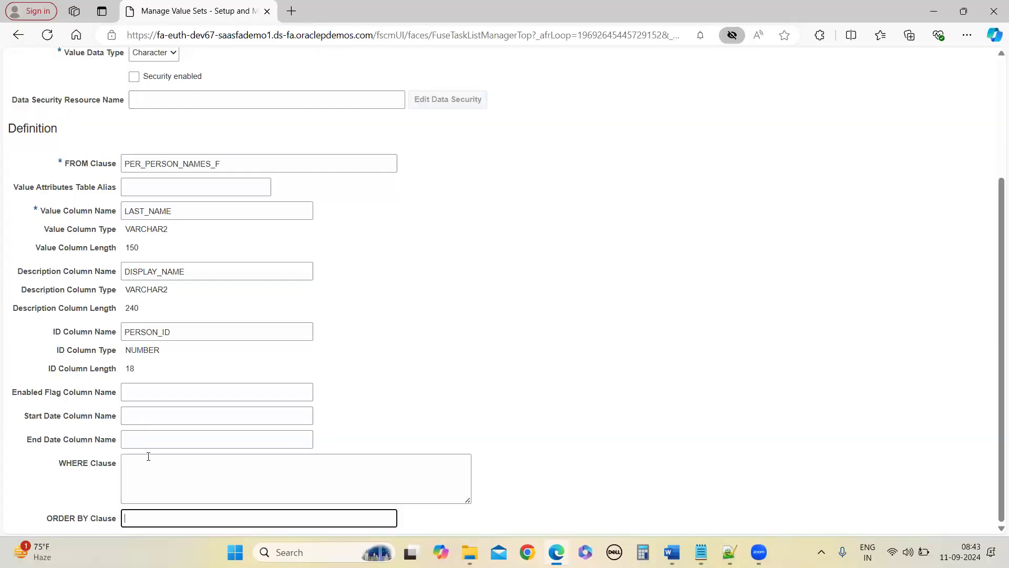
pyautogui.scroll(3, 148, 456)
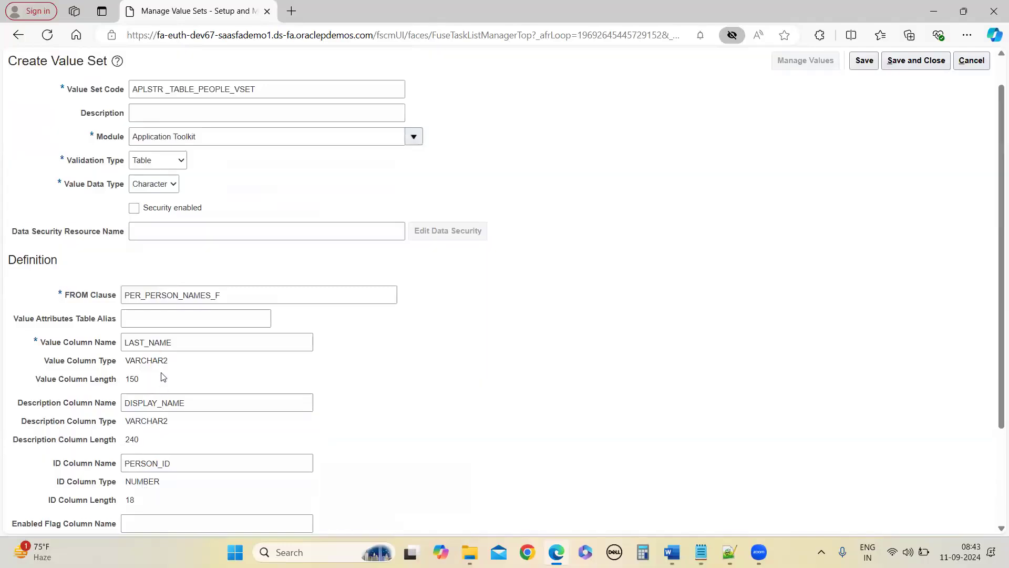
pyautogui.scroll(1, 174, 389)
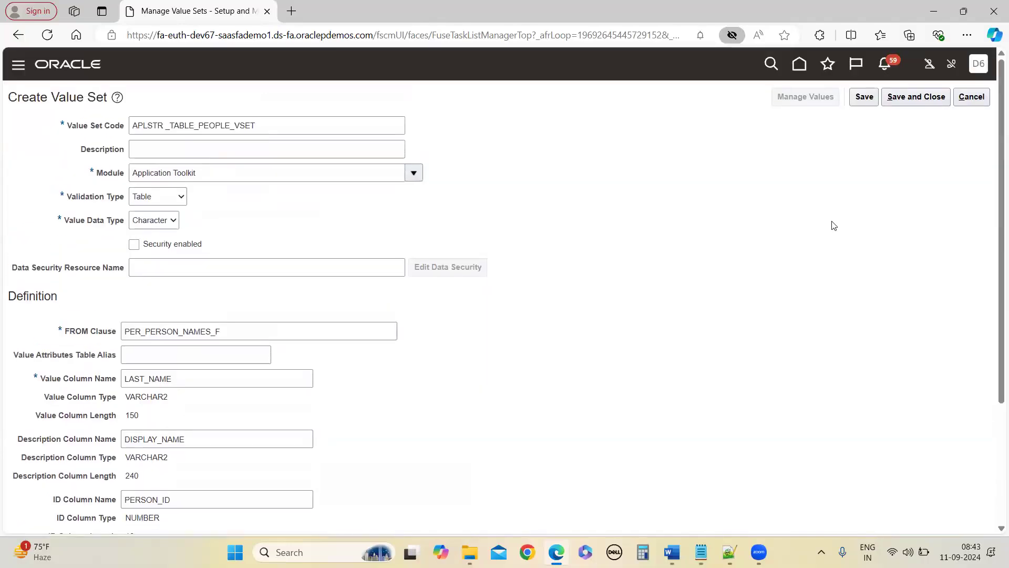
# Step: Save and close the APLSTR _TABLE_PEOPLE_VSET table value set, and leave the Manage Value Sets page
pyautogui.click(865, 97)
pyautogui.click(899, 101)
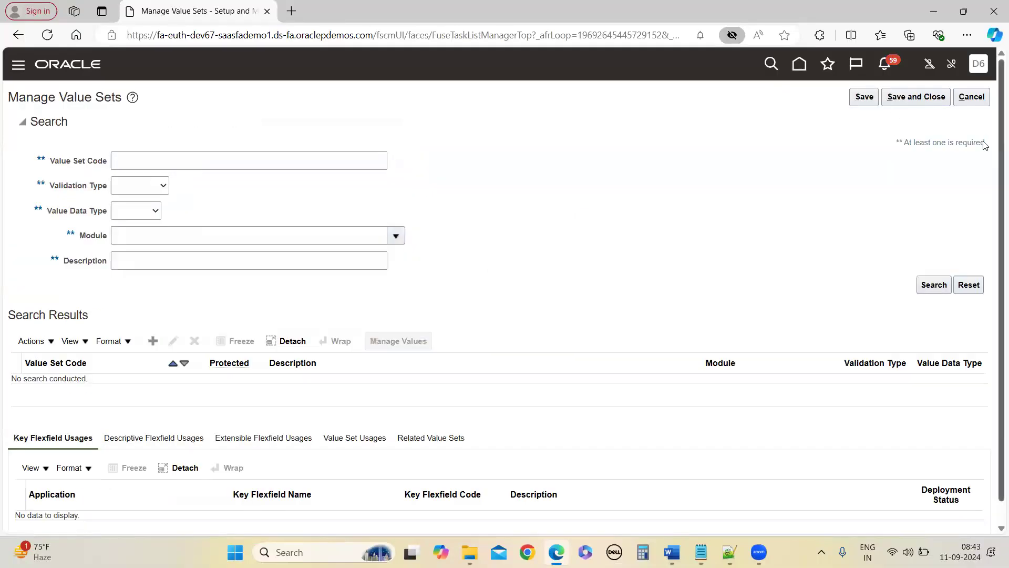
pyautogui.click(928, 101)
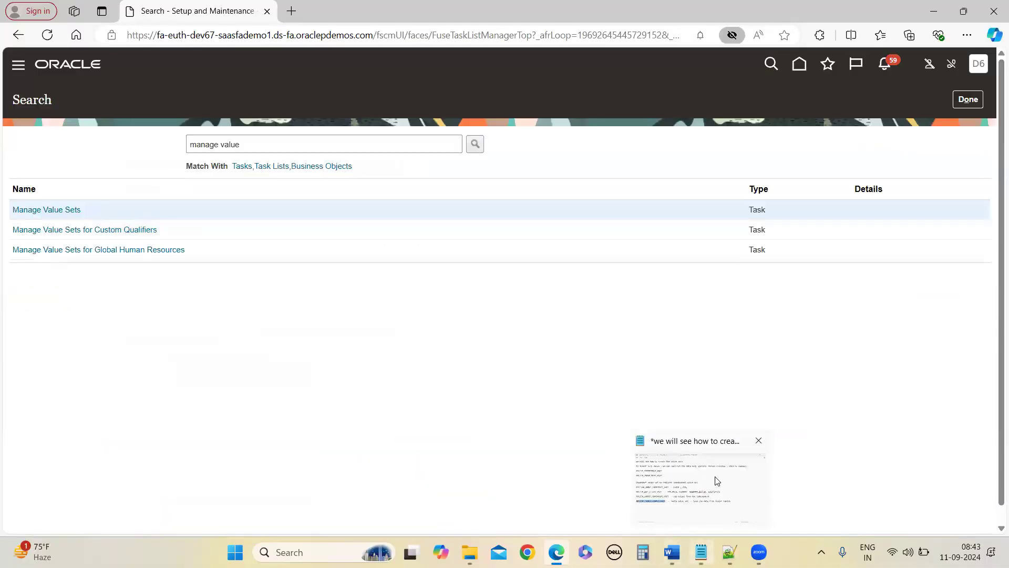
# Step: Switch to the Notepad notes and add the heading "Descriptive flex fields" below the table value set line
pyautogui.click(701, 552)
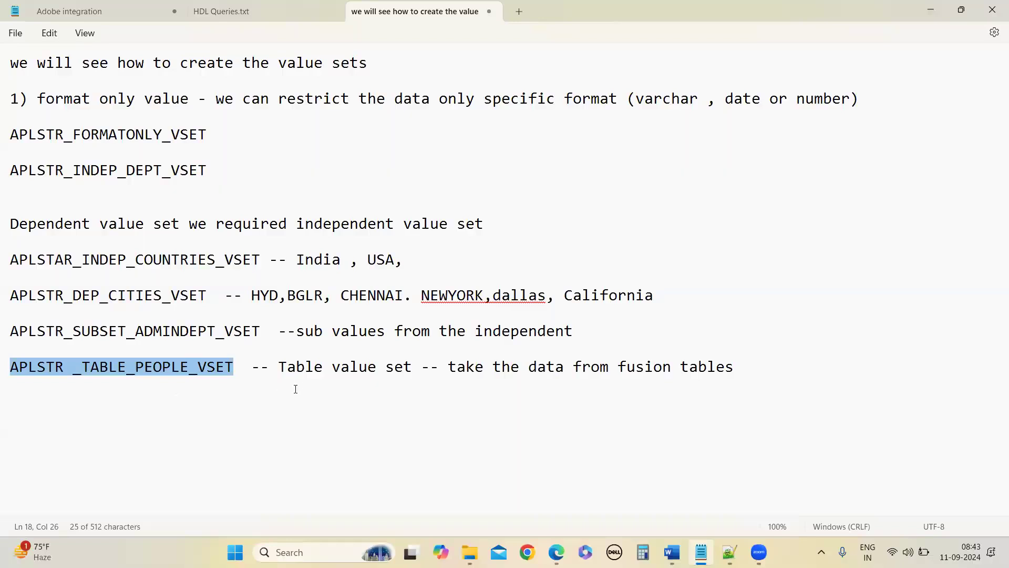
pyautogui.click(214, 410)
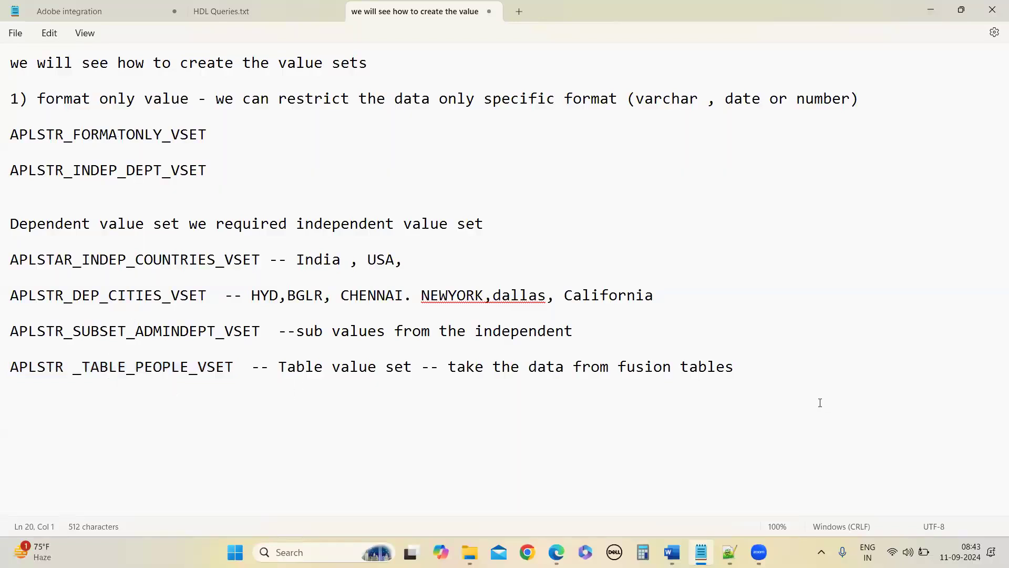
pyautogui.press('Return')
pyautogui.press('Up')
pyautogui.write('Descriptive ')
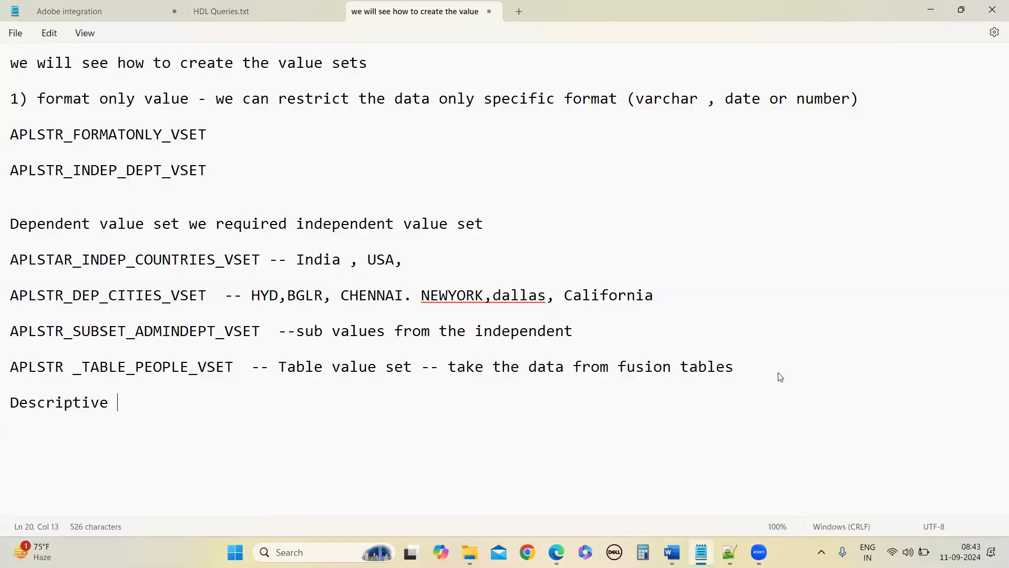
pyautogui.write('flex fields')
pyautogui.press('Return')
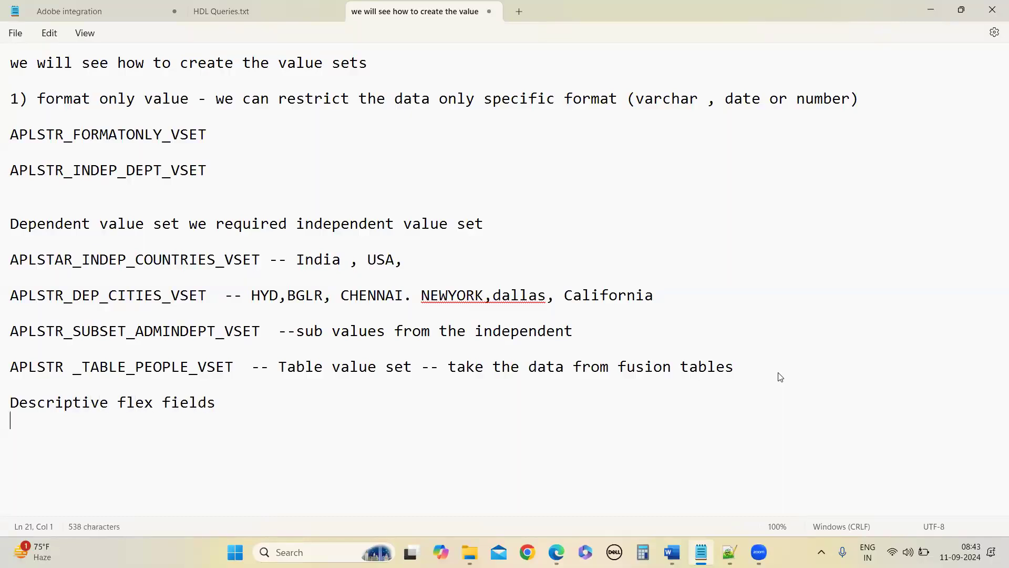
# Step: Add the note "in job page -- create country and city fields" two lines below the flex fields heading
pyautogui.press('Return')
pyautogui.press('Return')
pyautogui.write('in job page -- ')
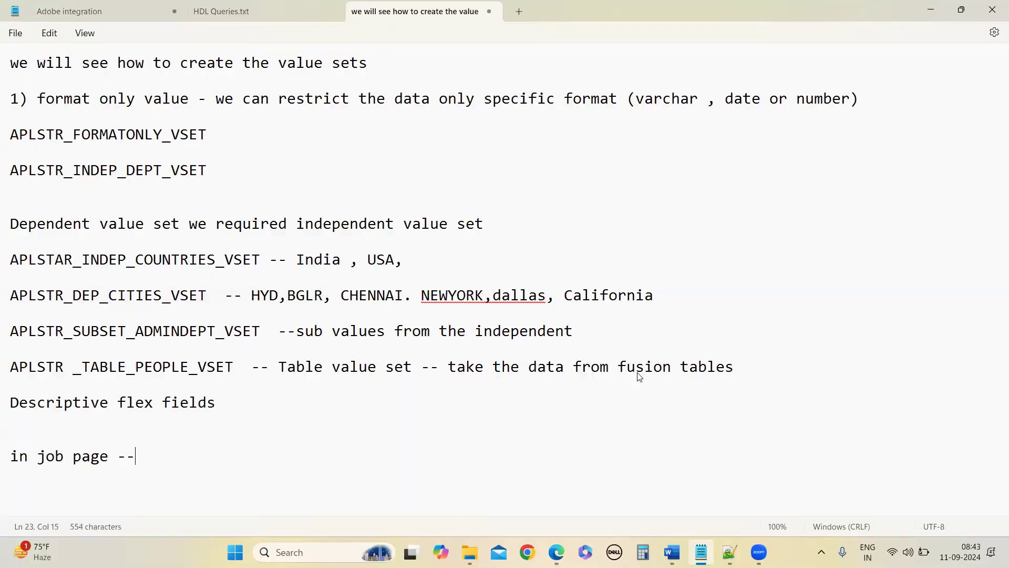
pyautogui.write('create country and ci')
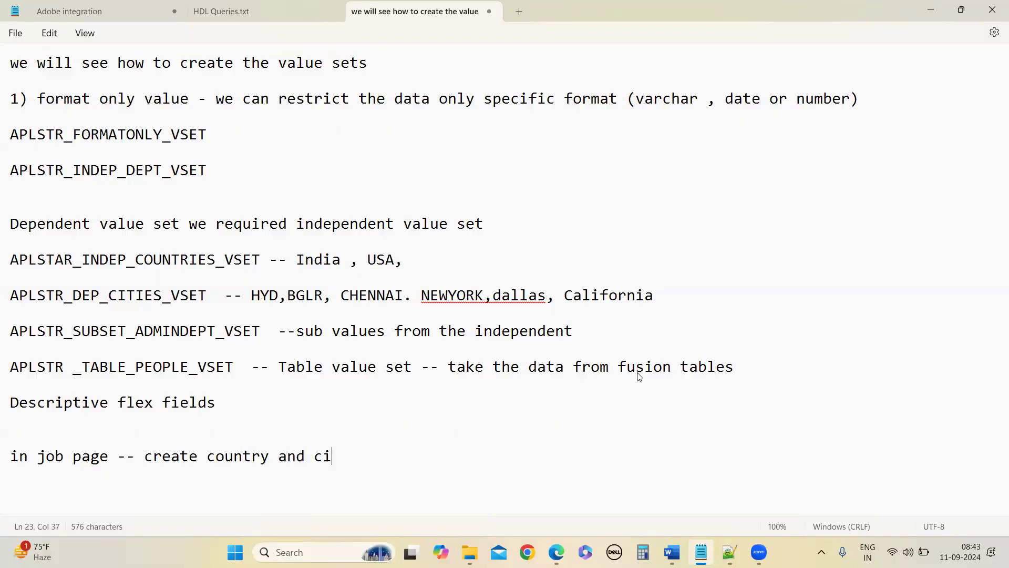
pyautogui.write('ty fields')
# Step: Insert the line FND_VALUESETS_VALUES between the "Descriptive flex fields" heading and the job page note
pyautogui.click(251, 406)
pyautogui.press('Return')
pyautogui.press('Return')
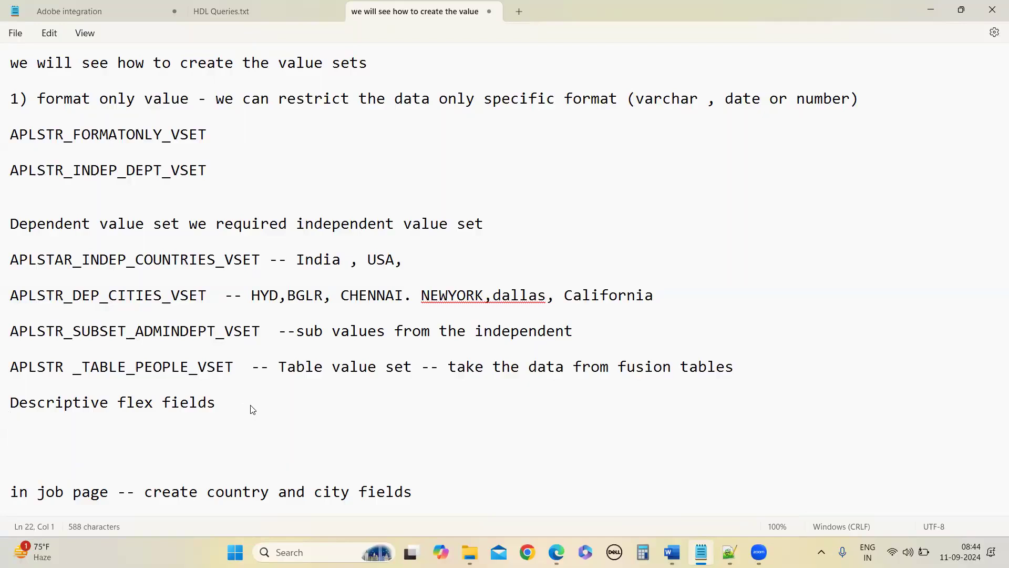
pyautogui.write('FND_VALUES')
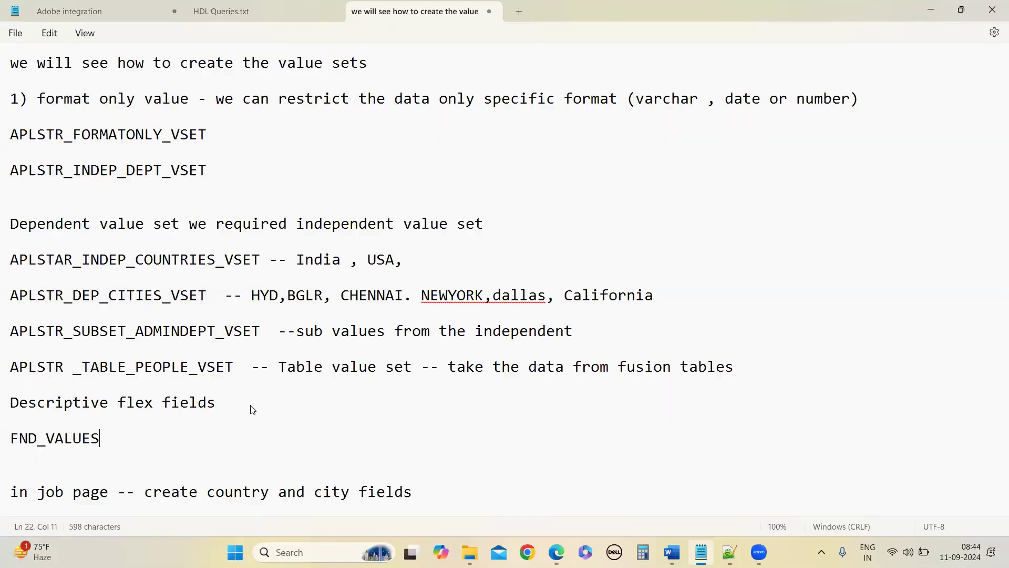
pyautogui.write('ETS_VALUES')
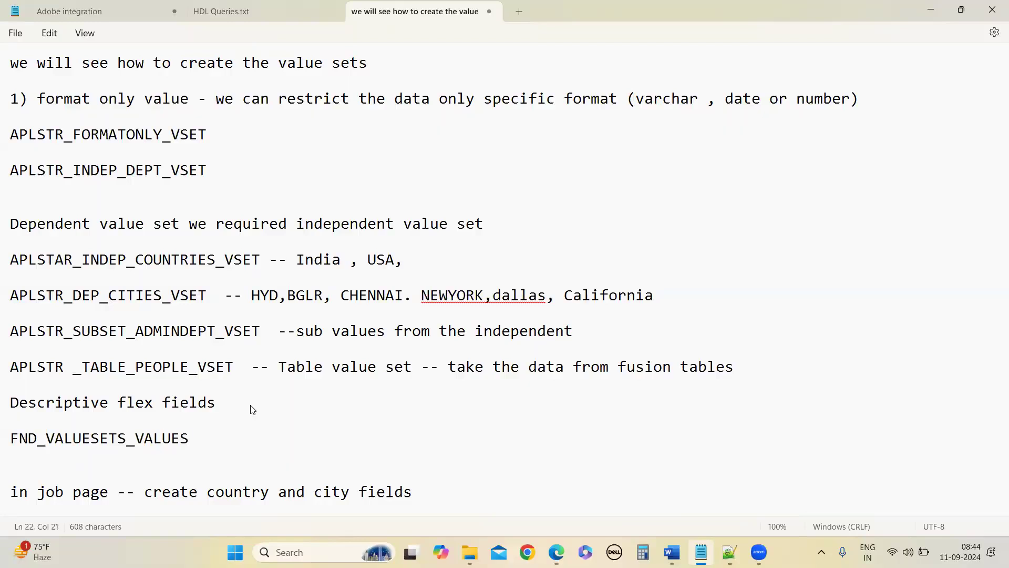
pyautogui.press('BackSpace')
pyautogui.press('BackSpace')
pyautogui.press('BackSpace')
pyautogui.press('BackSpace')
pyautogui.press('BackSpace')
pyautogui.press('BackSpace')
pyautogui.write('VALUES')
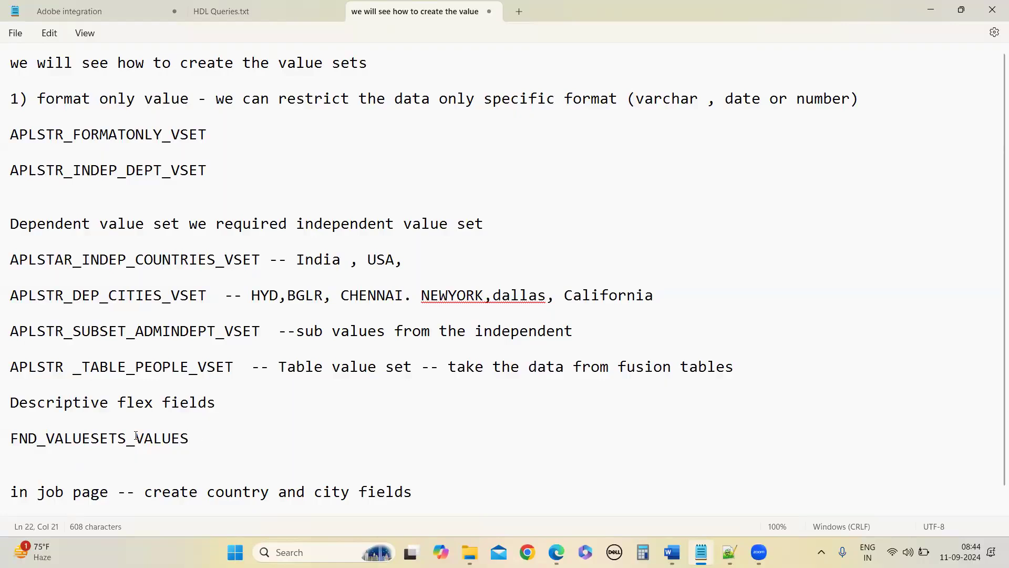
# Step: Replace the VALUES ending of the FND_VALUESETS_VALUES line with CODE
pyautogui.hotkey('shift', 'Left')
pyautogui.hotkey('shift', 'Left')
pyautogui.hotkey('shift', 'Left')
pyautogui.hotkey('shift', 'Left')
pyautogui.hotkey('shift', 'Left')
pyautogui.hotkey('shift', 'Left')
pyautogui.write('CODE')
pyautogui.scroll(-1, 119, 432)
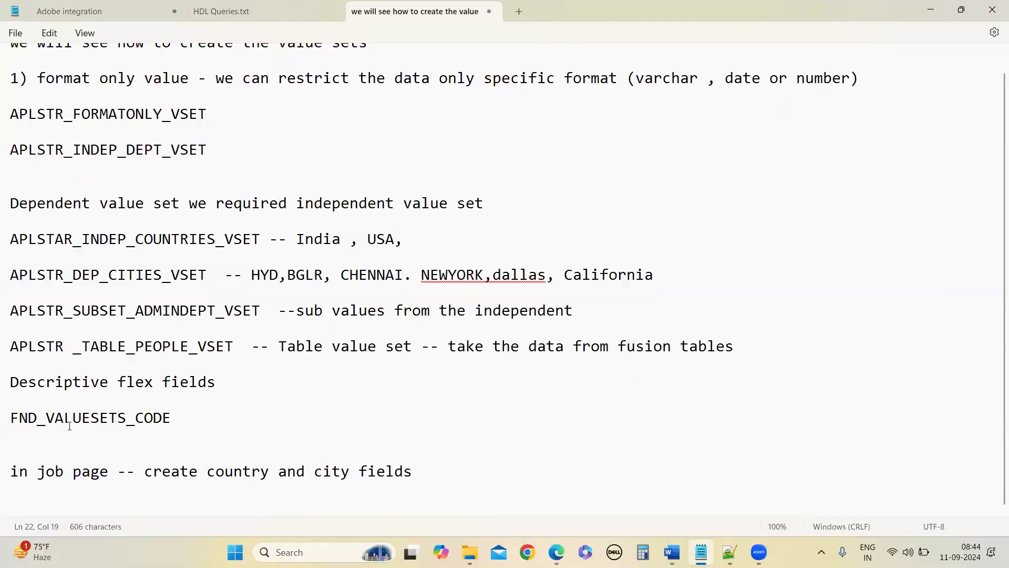
# Step: Remove the _CODE ending so that the line reads FND_VALUESETS
pyautogui.click(95, 448)
pyautogui.click(196, 424)
pyautogui.press('BackSpace')
pyautogui.press('BackSpace')
pyautogui.press('BackSpace')
pyautogui.press('BackSpace')
pyautogui.press('BackSpace')
pyautogui.click(153, 465)
# Step: Return to Oracle in Edge and open the task Search page of Setup and Maintenance
pyautogui.moveTo(557, 552)
pyautogui.click(535, 505)
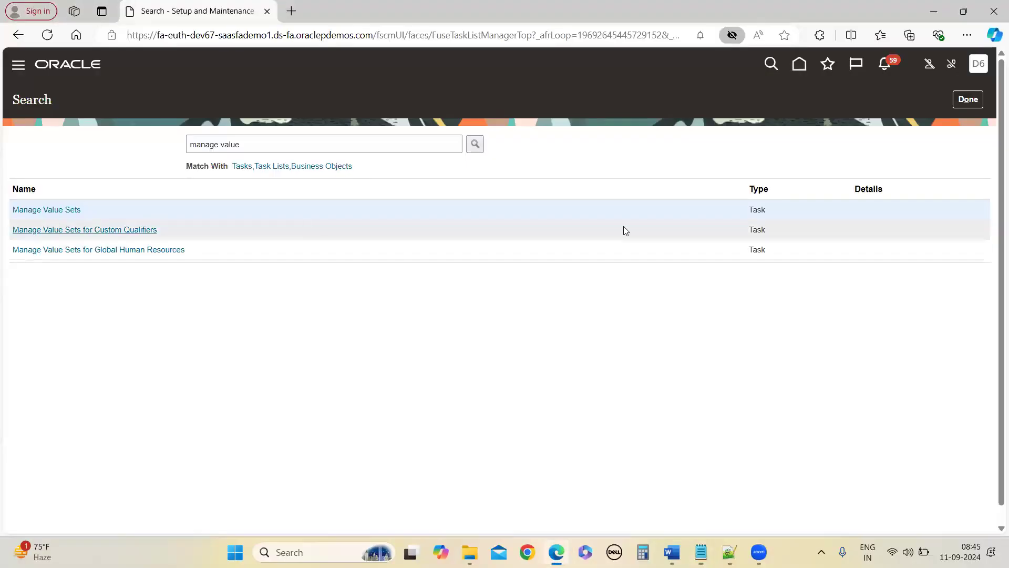
pyautogui.click(978, 64)
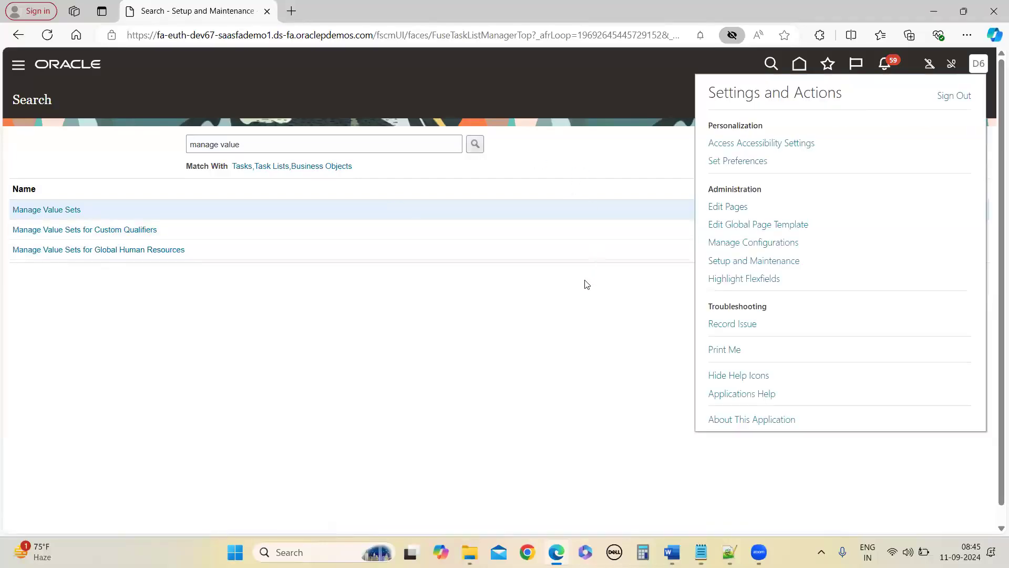
pyautogui.click(757, 267)
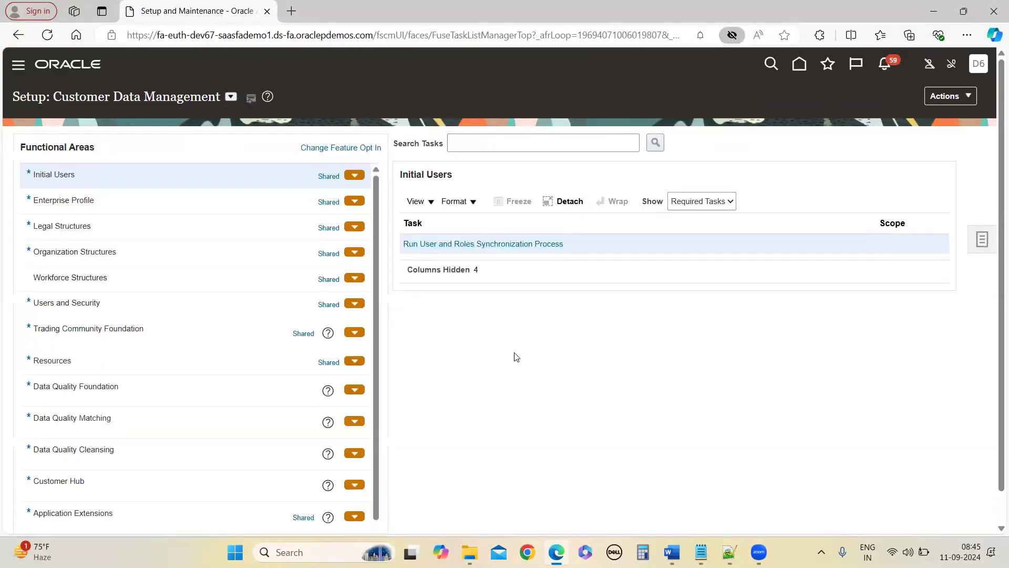
pyautogui.click(981, 241)
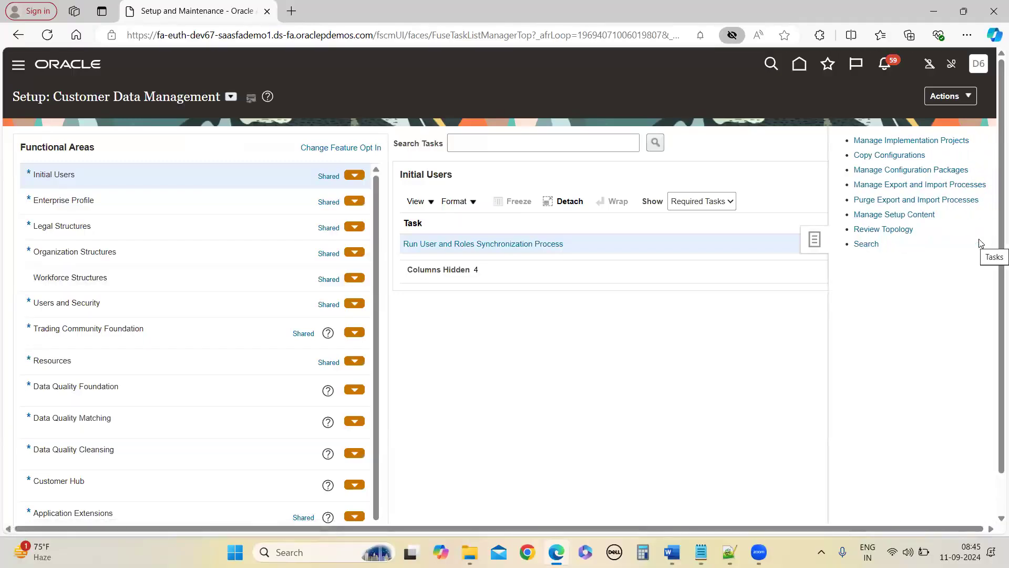
pyautogui.click(868, 246)
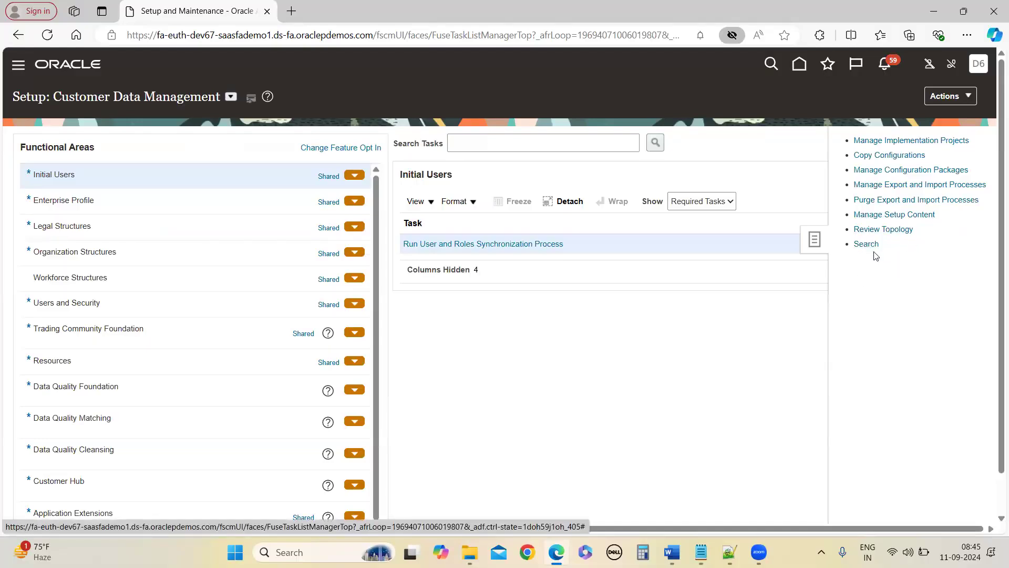
# Step: Search the setup tasks for "Manage job" and open the job management task
pyautogui.click(251, 140)
pyautogui.write('Manage')
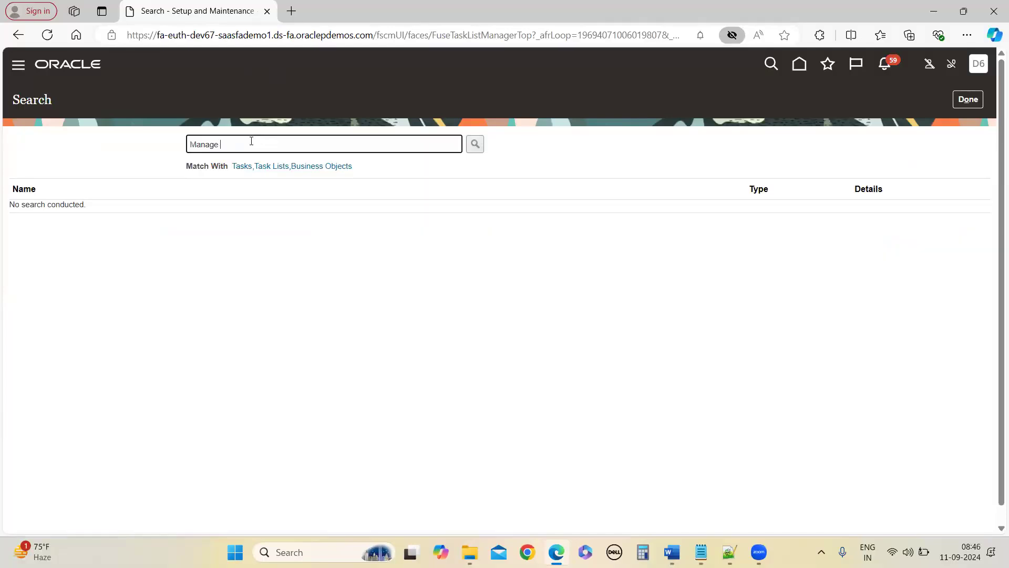
pyautogui.write(' Valueset')
pyautogui.press('Return')
pyautogui.write('s')
pyautogui.press('Return')
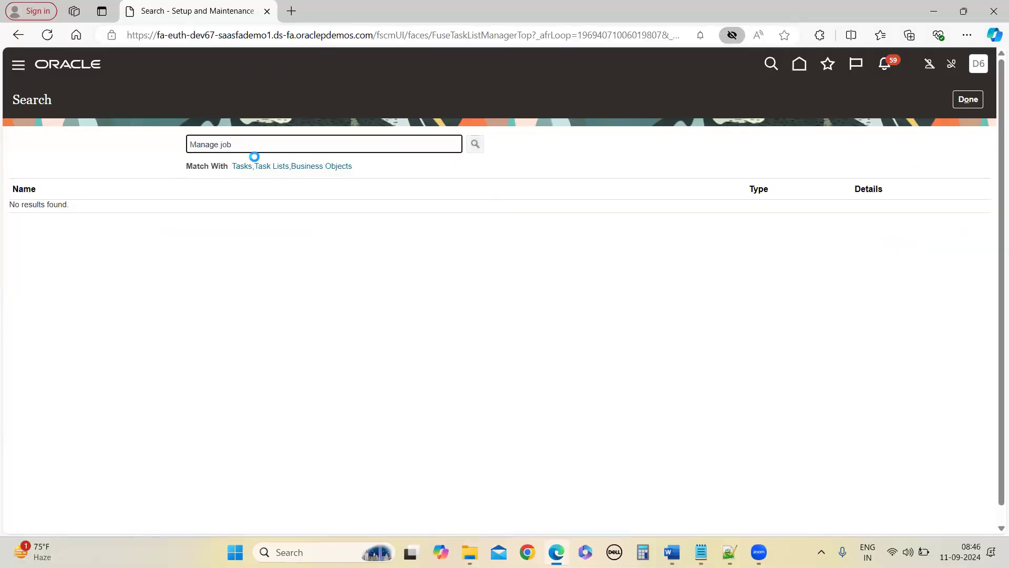
pyautogui.click(41, 210)
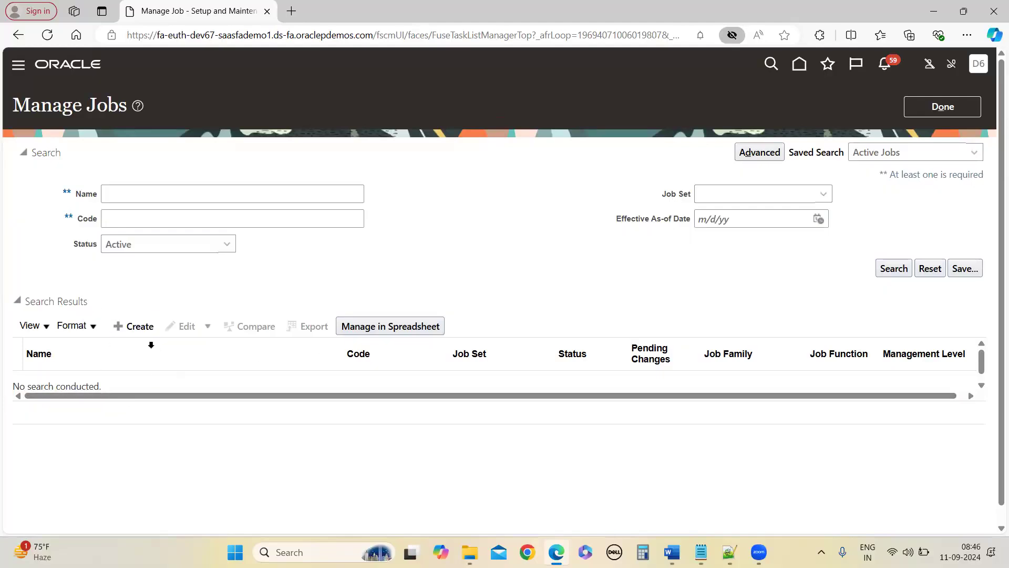
# Step: Start creating a job with the name "test job" and code "test job code", and continue to its job details
pyautogui.click(136, 329)
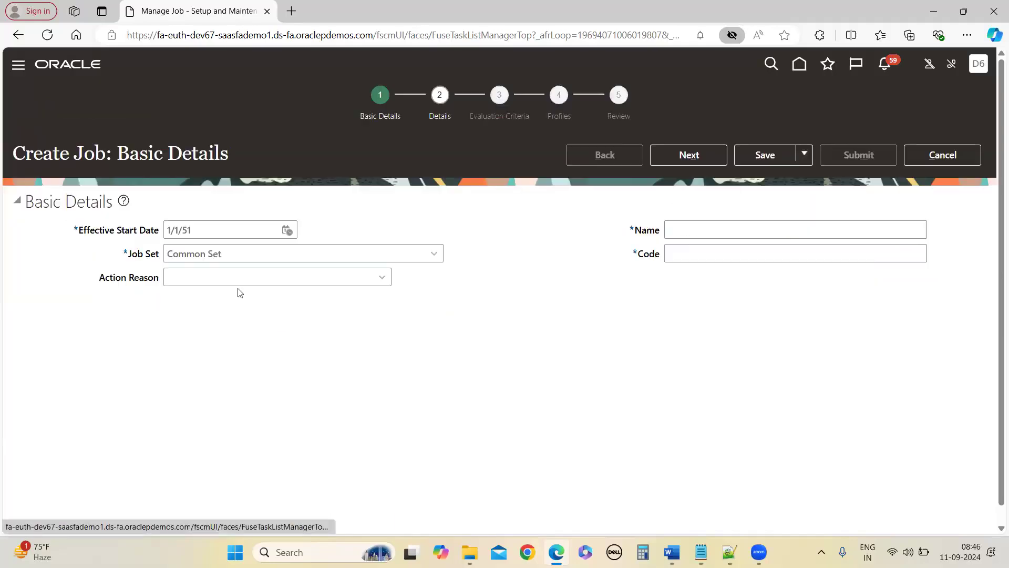
pyautogui.click(703, 223)
pyautogui.write('tes')
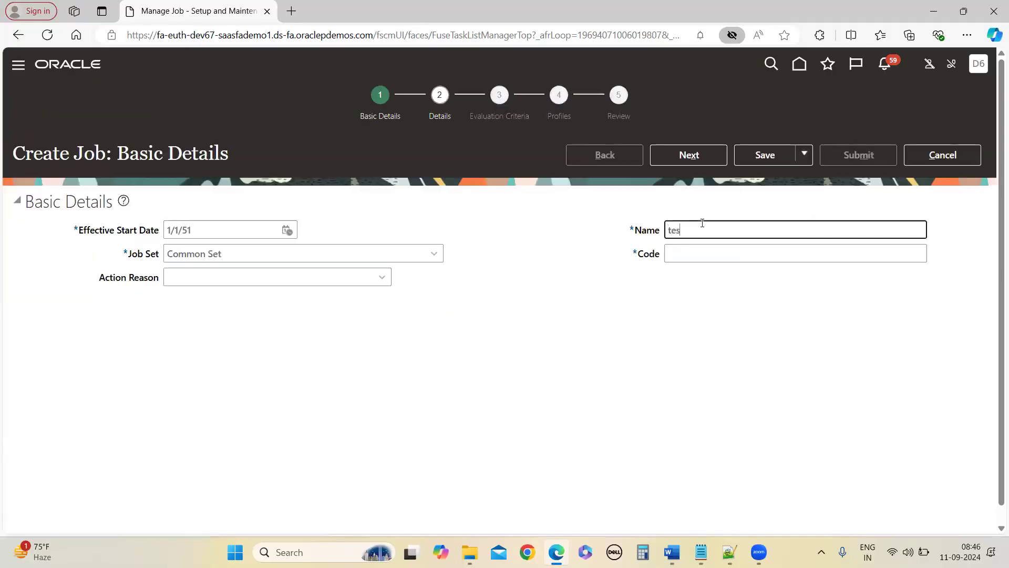
pyautogui.write('t job')
pyautogui.press('Tab')
pyautogui.write('test job cod')
pyautogui.click(466, 381)
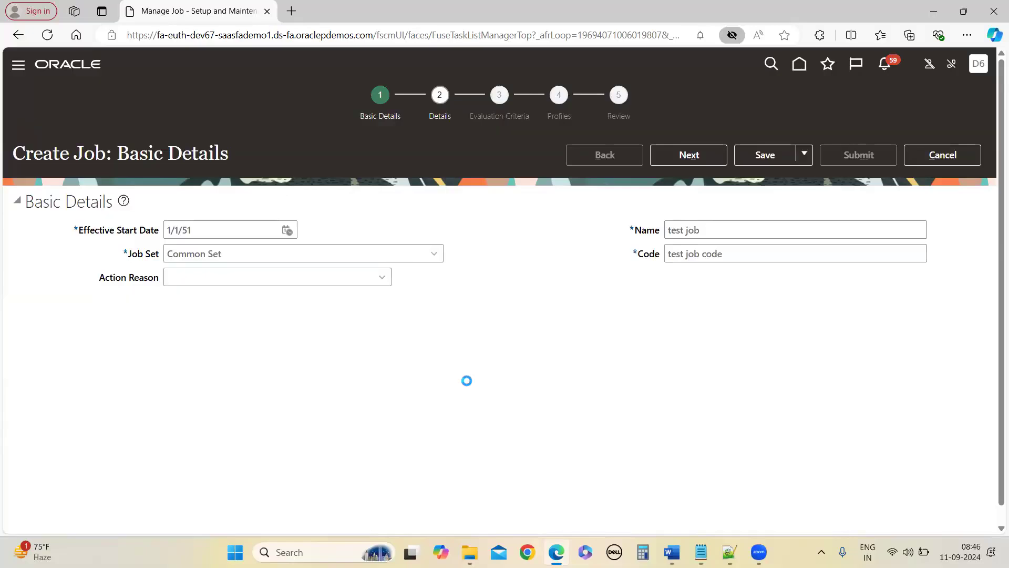
pyautogui.click(704, 155)
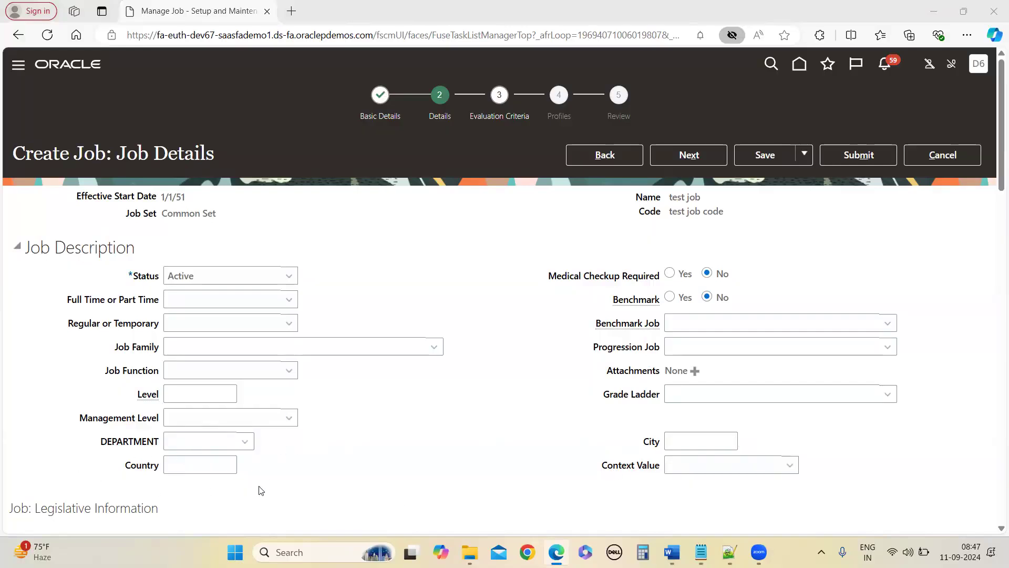
pyautogui.click(287, 13)
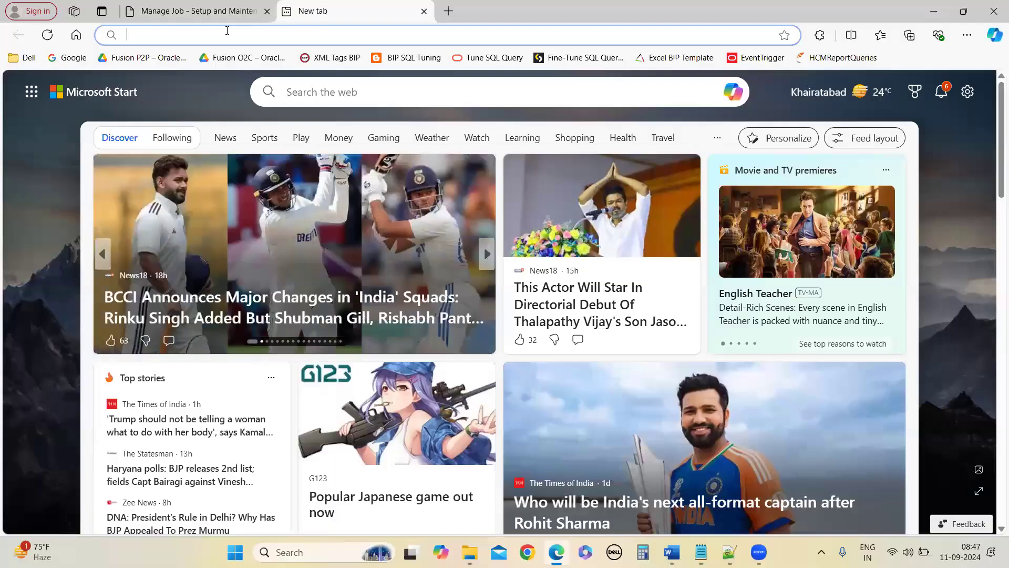
pyautogui.write('de')
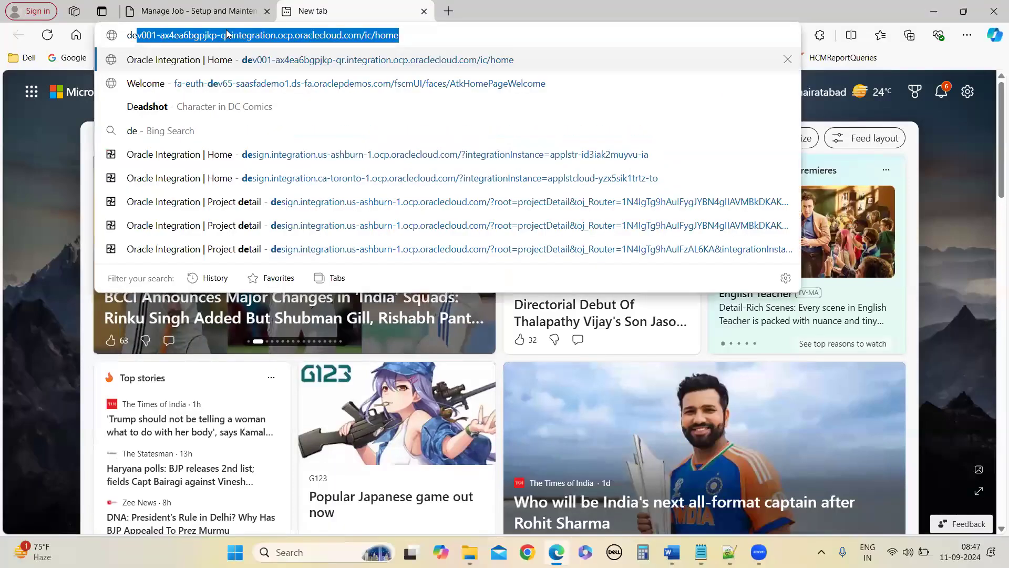
pyautogui.write('v30')
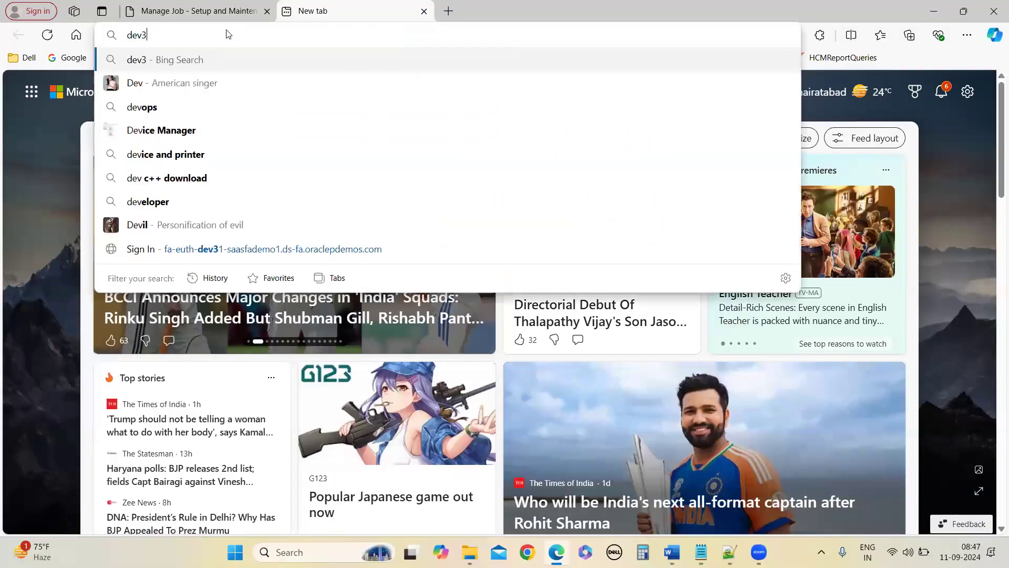
pyautogui.press('BackSpace')
pyautogui.press('BackSpace')
pyautogui.press('BackSpace')
pyautogui.press('BackSpace')
pyautogui.press('BackSpace')
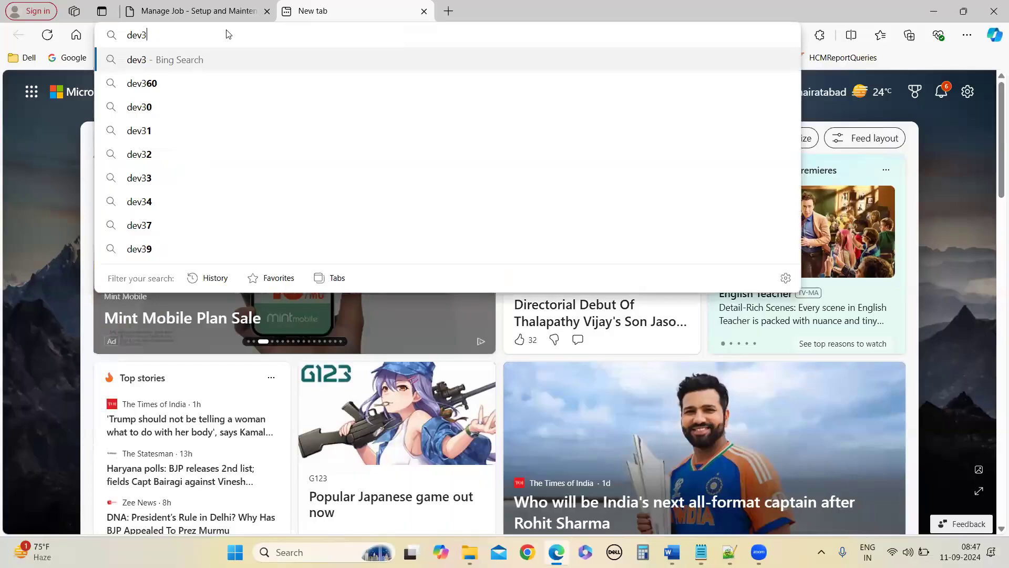
pyautogui.press('Escape')
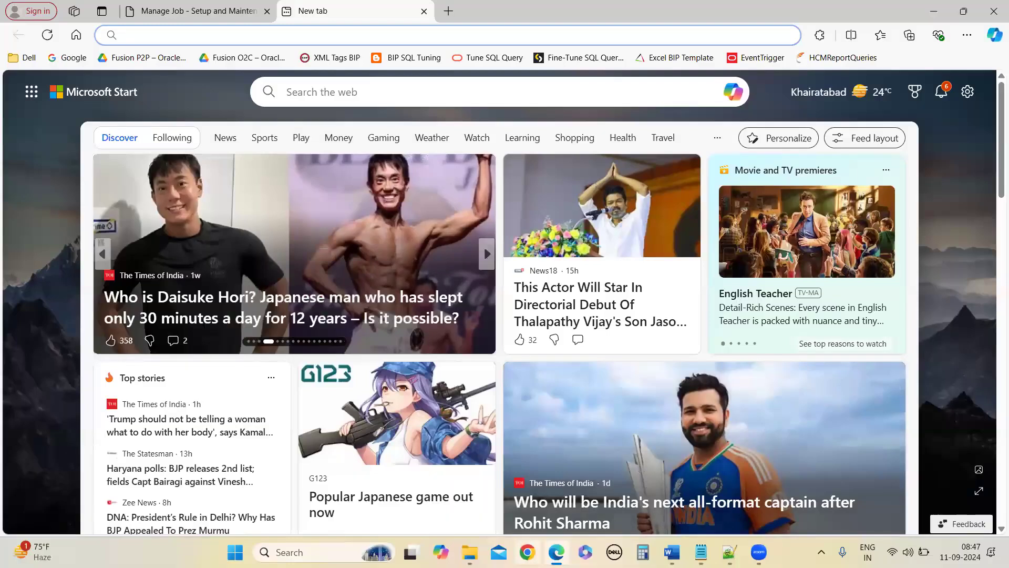
pyautogui.click(528, 552)
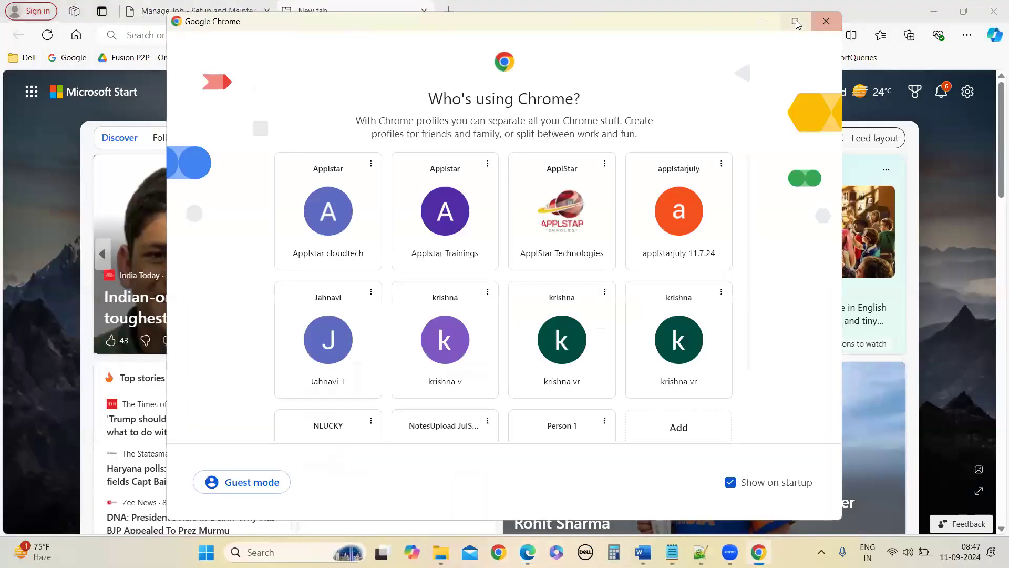
pyautogui.click(795, 22)
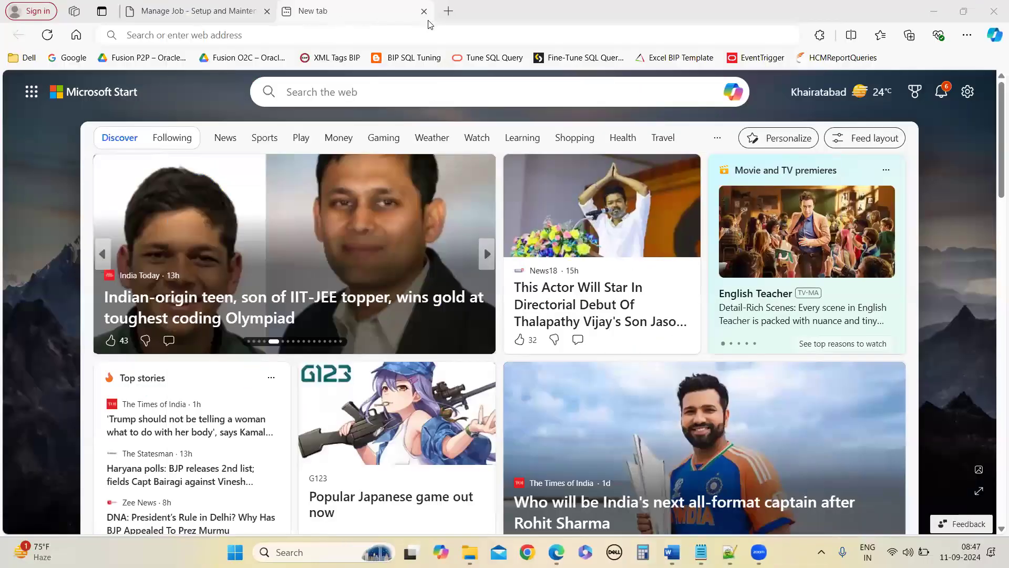
pyautogui.click(424, 11)
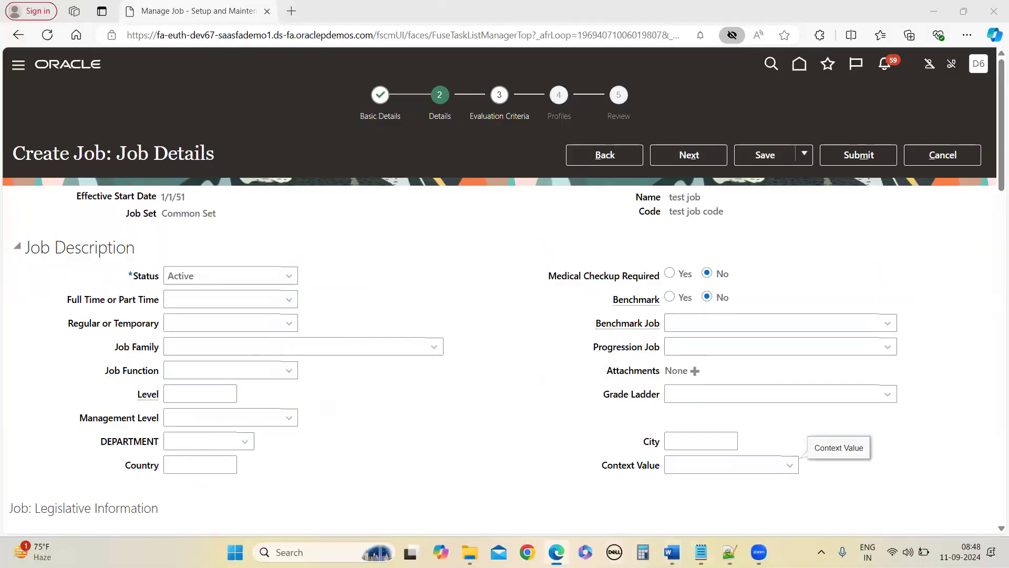
# Step: Switch to the Notepad notes and add a line below the job page note reading "first we will delete the exisiting"
pyautogui.moveTo(703, 551)
pyautogui.click(705, 510)
pyautogui.click(451, 473)
pyautogui.press('Return')
pyautogui.press('Return')
pyautogui.write('frs')
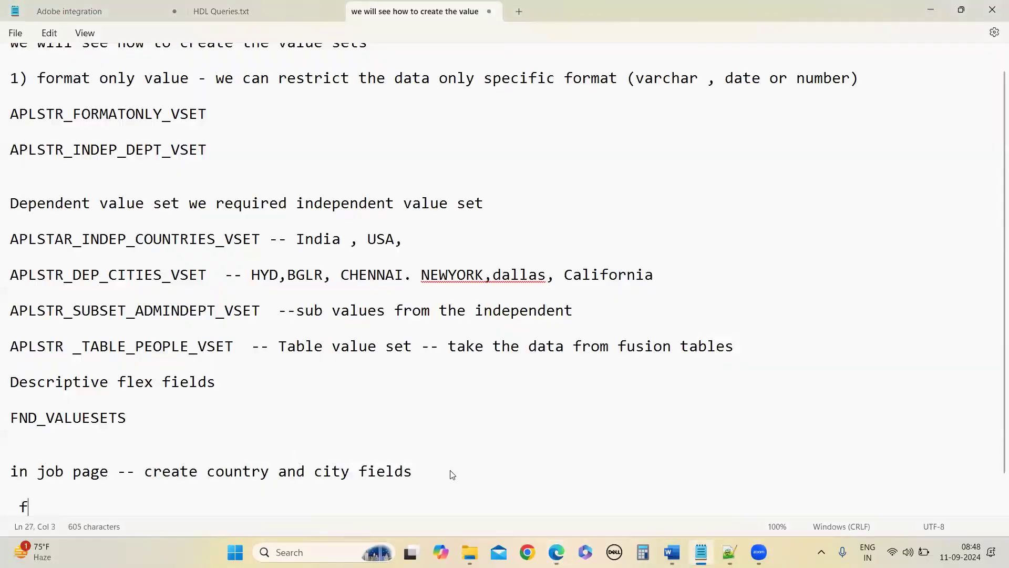
pyautogui.press('BackSpace')
pyautogui.press('BackSpace')
pyautogui.press('BackSpace')
pyautogui.write('first we w')
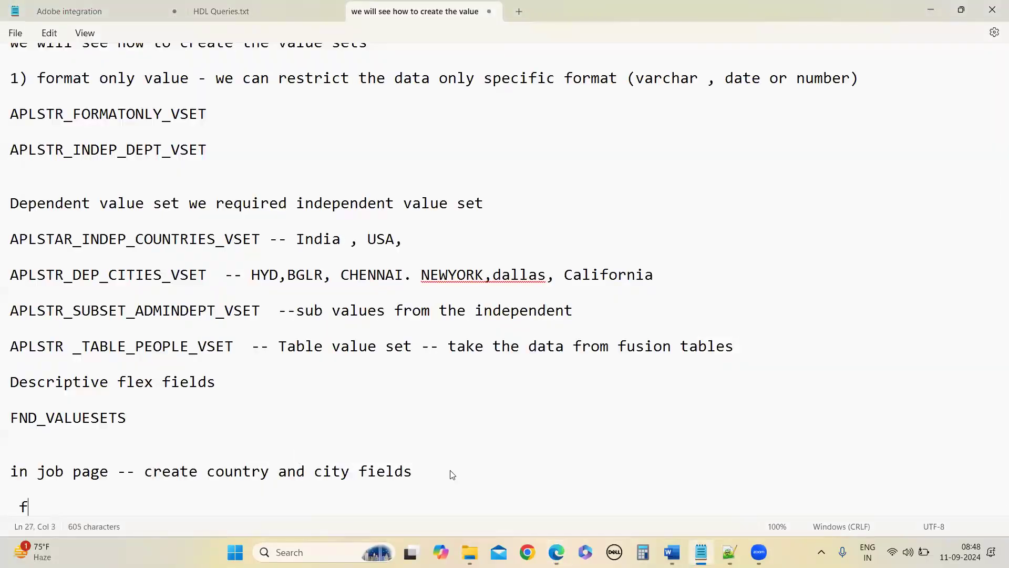
pyautogui.write('ill')
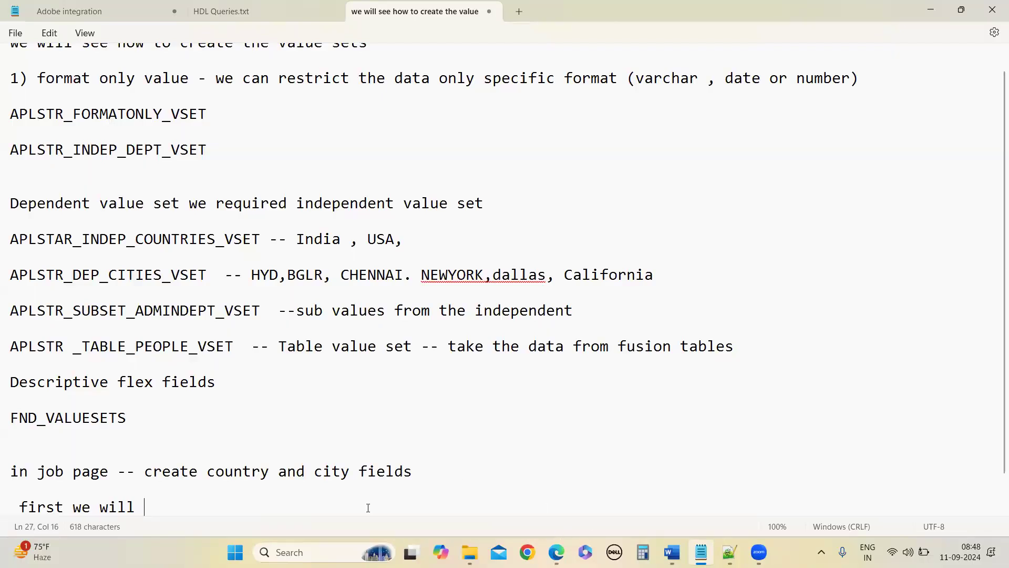
pyautogui.write('delete the exisiting')
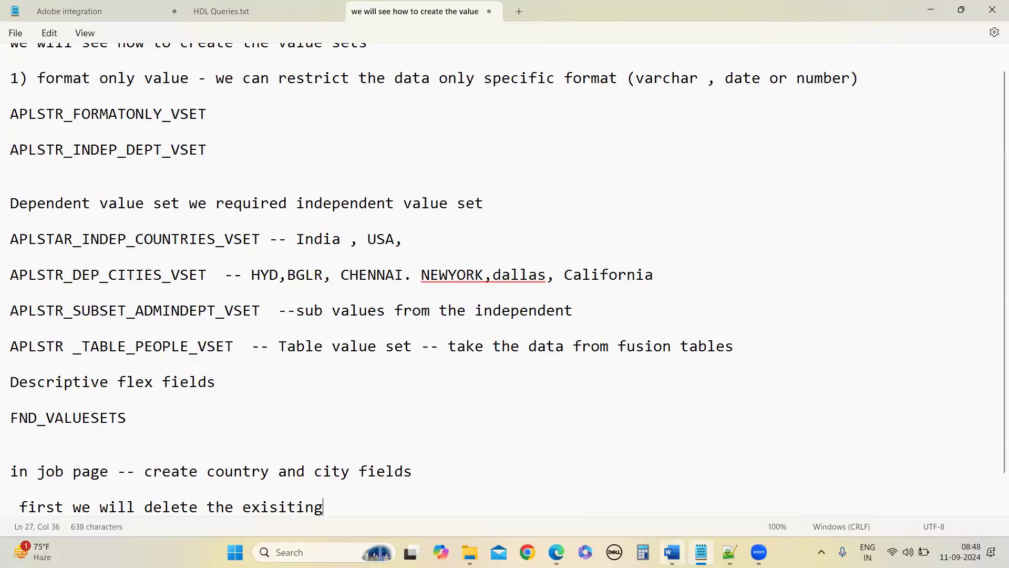
# Step: Complete the new note line with "city and country fields from the job page" and leave blank space below it
pyautogui.hotkey('alt', 'Tab')
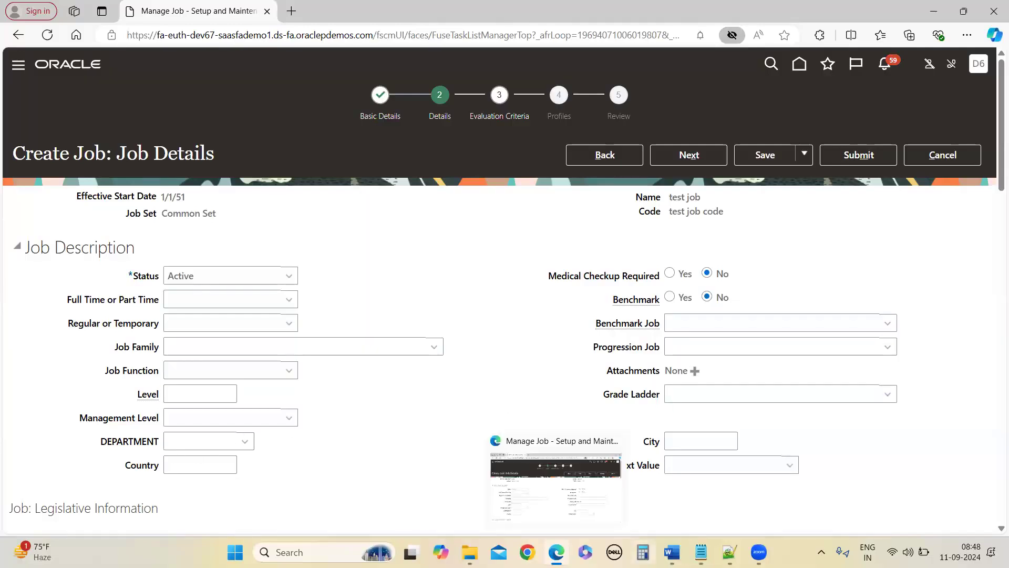
pyautogui.click(701, 552)
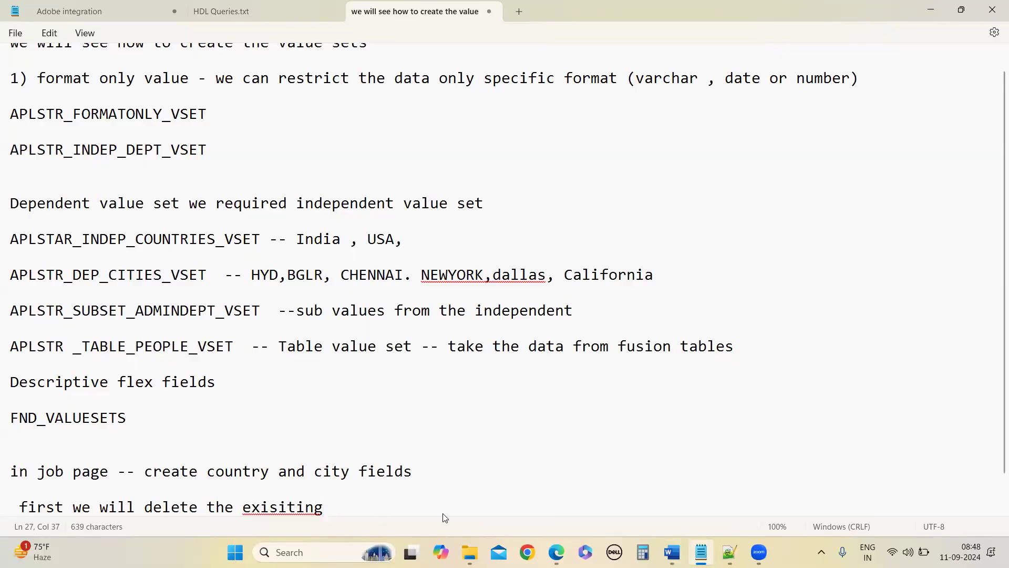
pyautogui.write('city and')
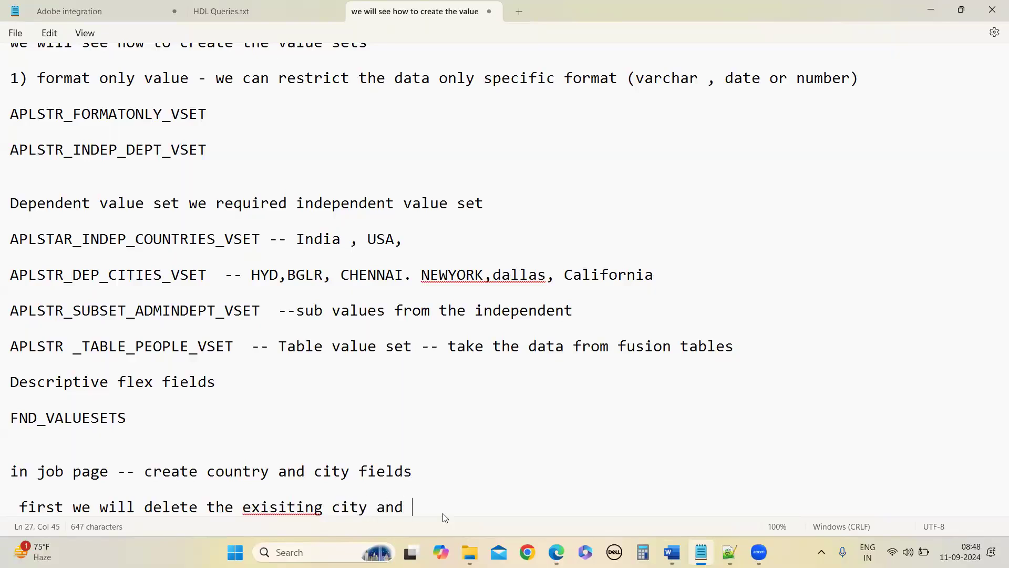
pyautogui.write(' country field')
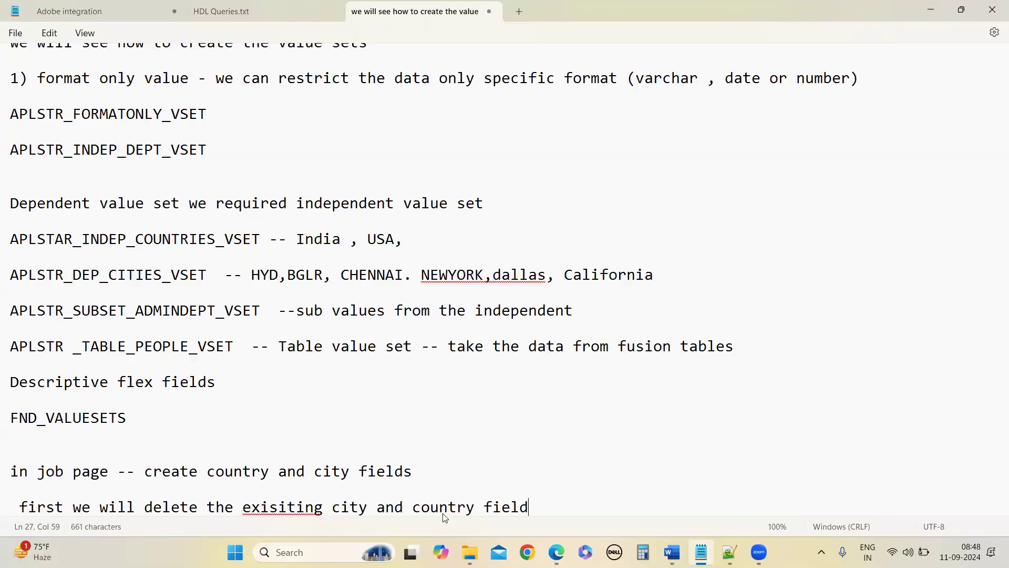
pyautogui.write('s from the jo')
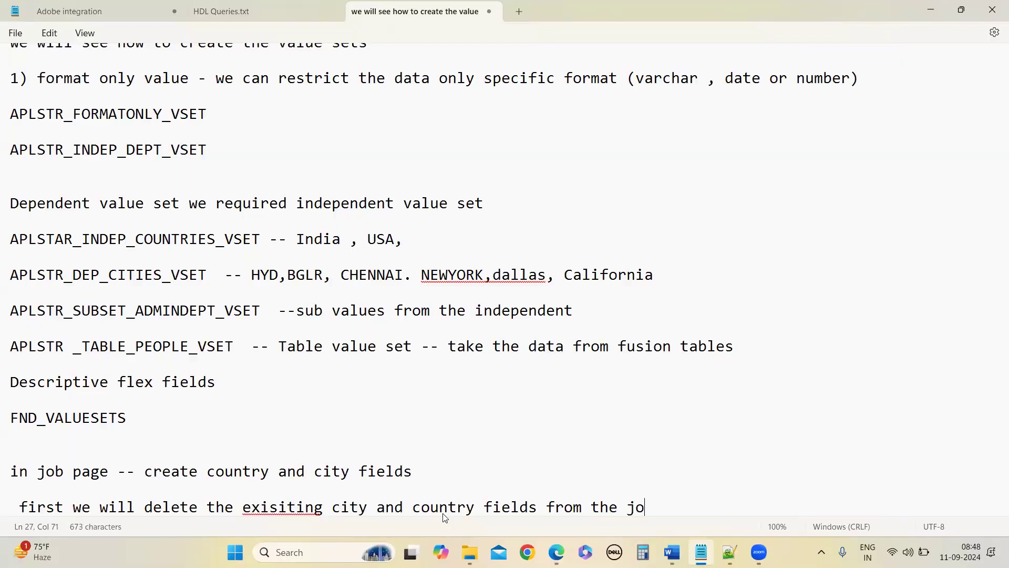
pyautogui.write('b page')
pyautogui.press('Return')
pyautogui.press('Return')
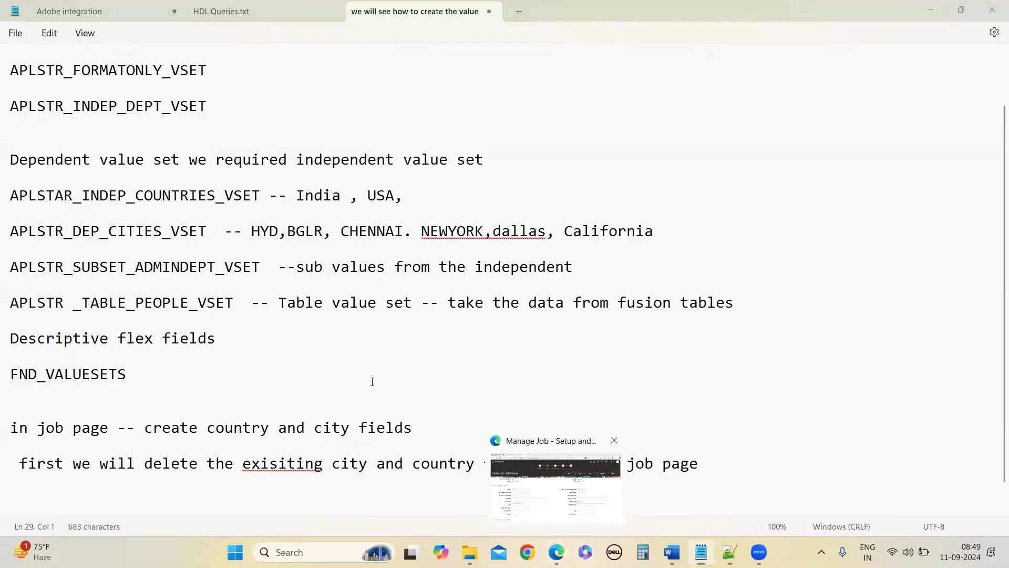
# Step: Return to Oracle in Edge and open the task Search page of Setup and Maintenance
pyautogui.click(558, 499)
pyautogui.click(979, 63)
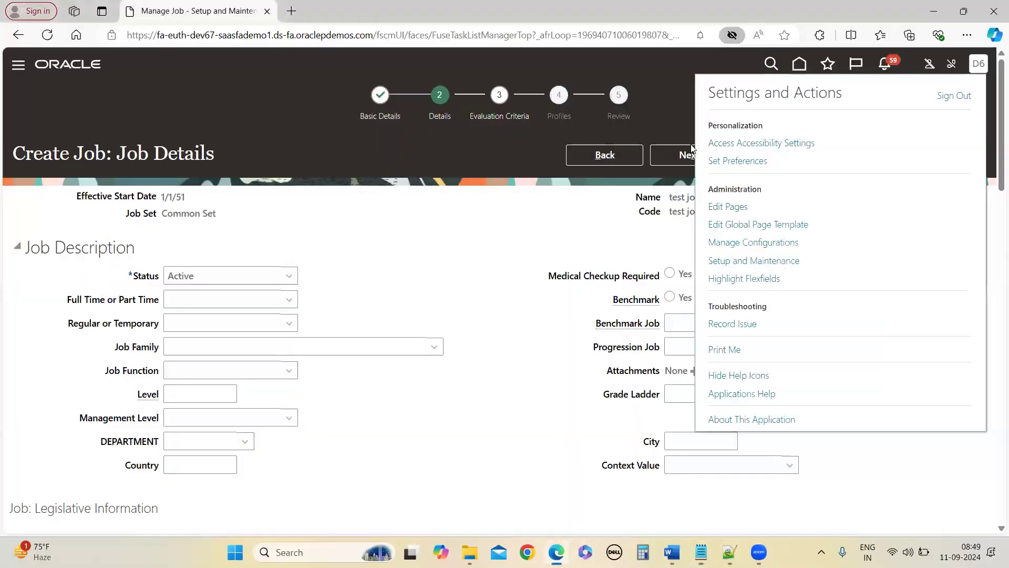
pyautogui.click(757, 261)
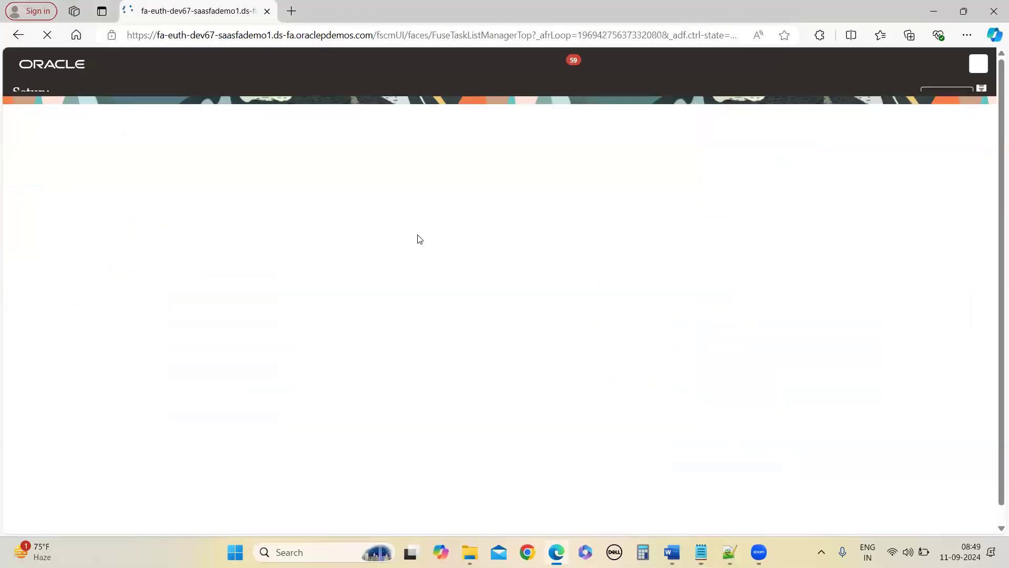
pyautogui.click(982, 239)
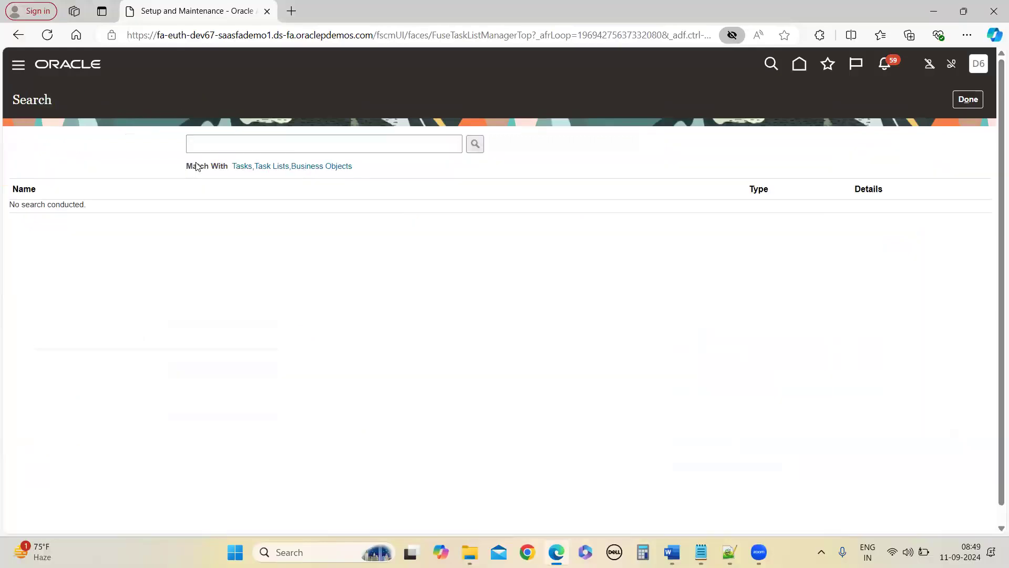
# Step: Search the setup tasks for "Manage Desc" and open Manage Descriptive Flexfields
pyautogui.click(202, 150)
pyautogui.write('Manage value')
pyautogui.press('Return')
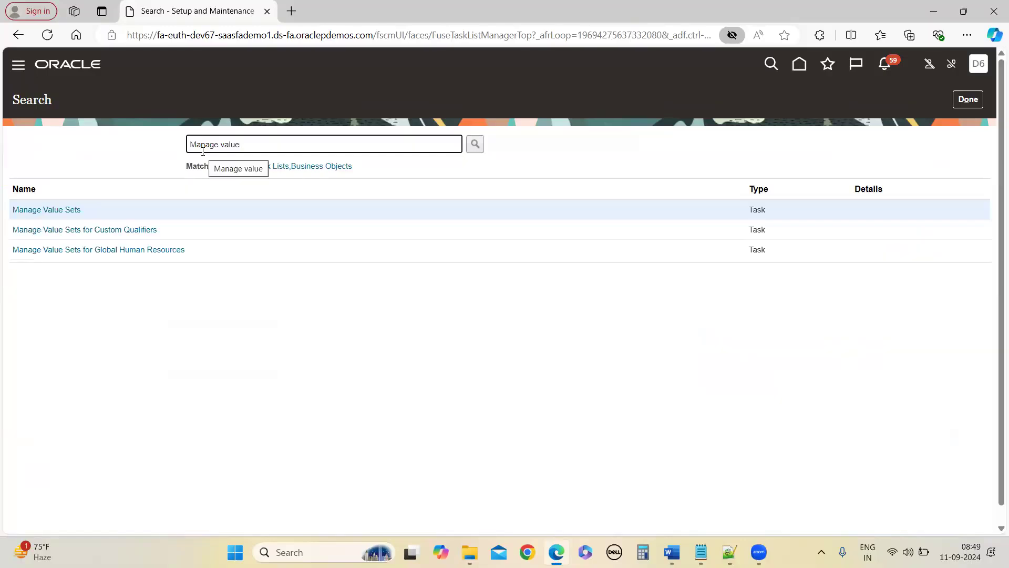
pyautogui.press('BackSpace')
pyautogui.press('BackSpace')
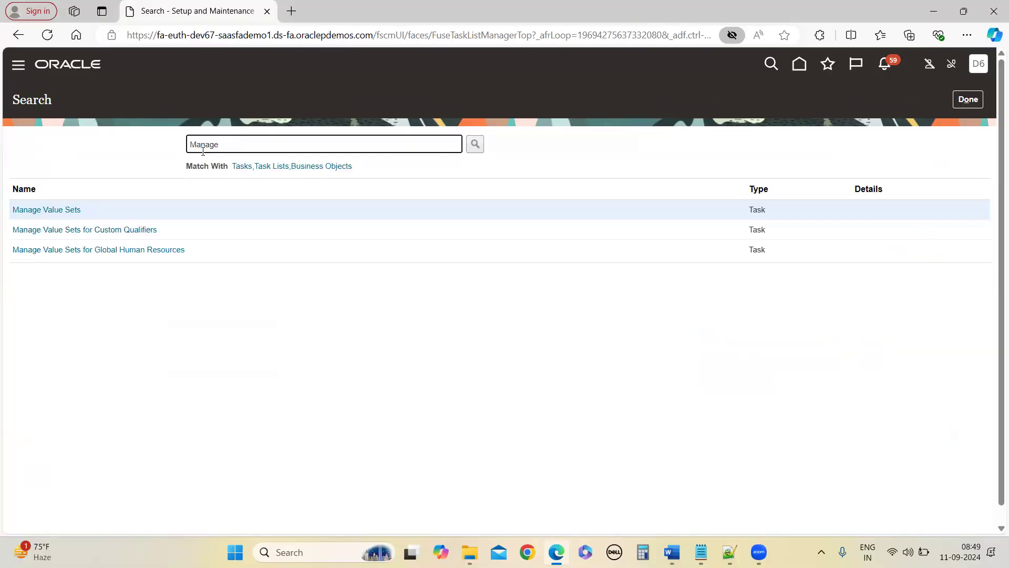
pyautogui.press('Return')
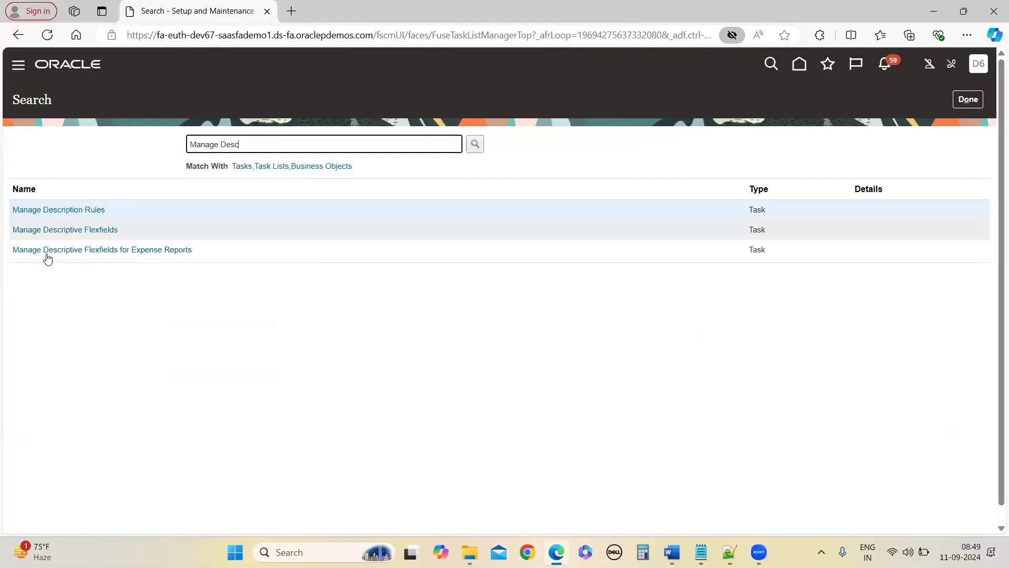
pyautogui.click(82, 230)
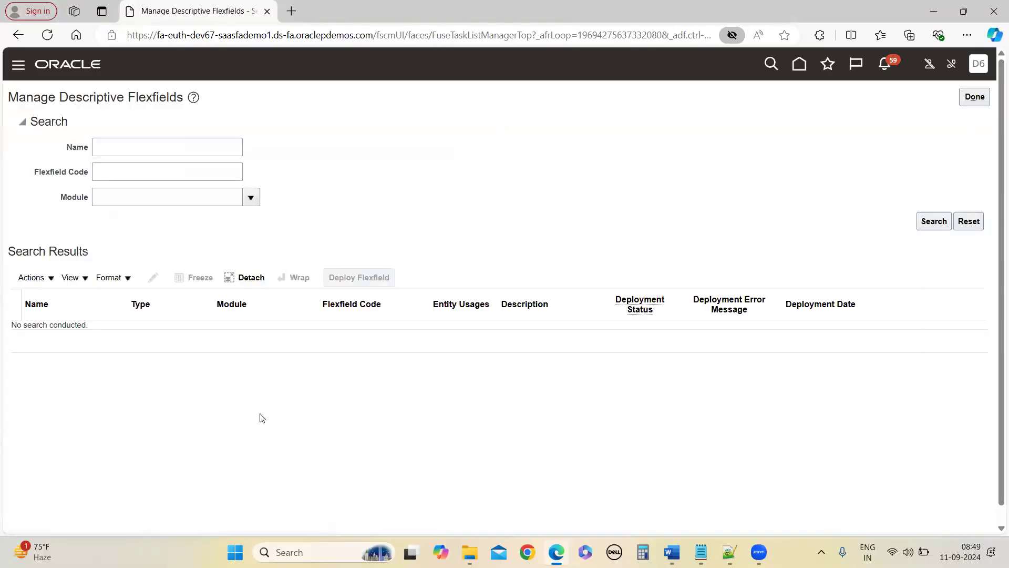
# Step: Search the descriptive flexfields by flexfield code PER_JOB and open Job Attributes (PER_JOBS_DFF) for editing
pyautogui.click(158, 151)
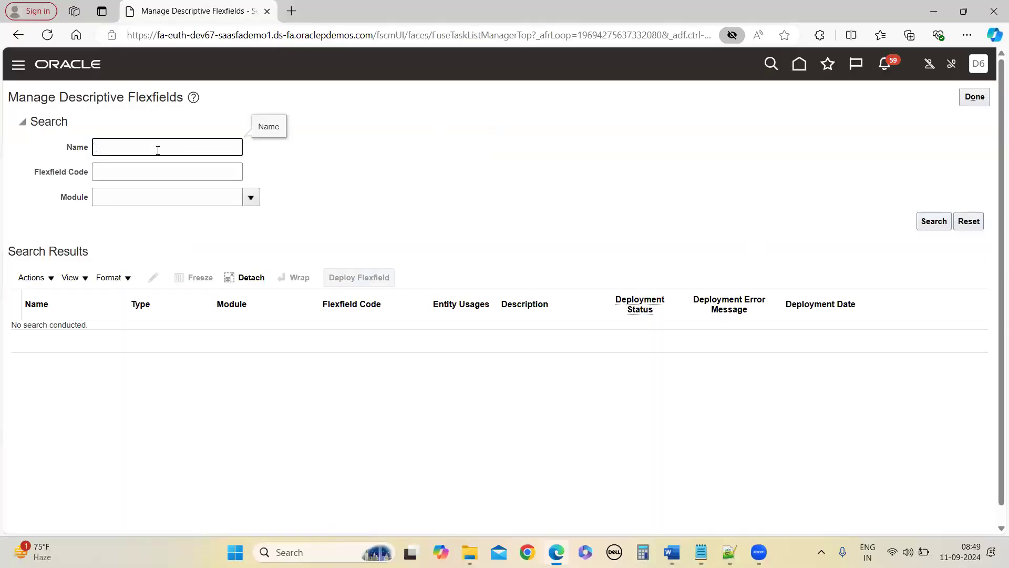
pyautogui.click(172, 178)
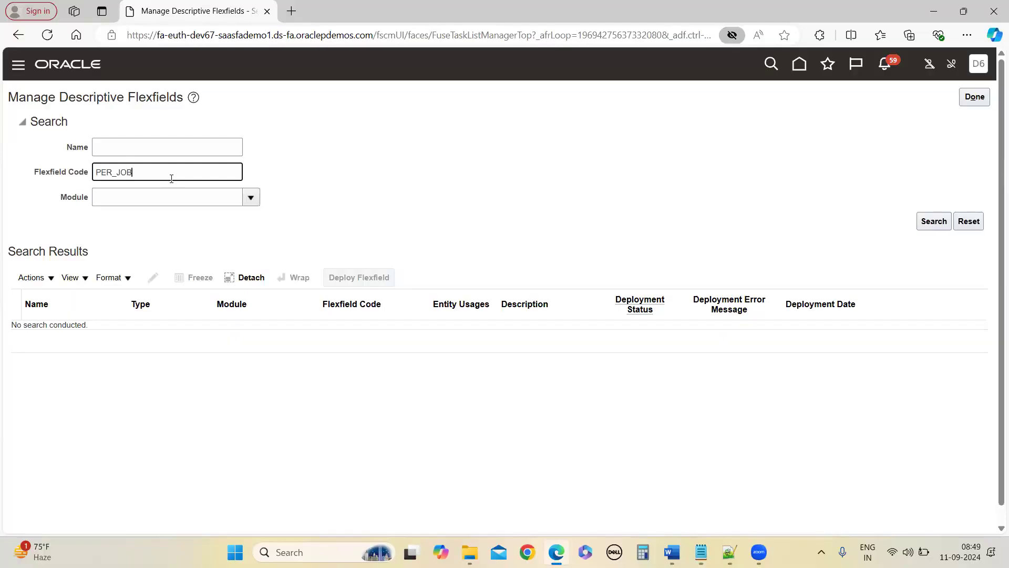
pyautogui.click(934, 221)
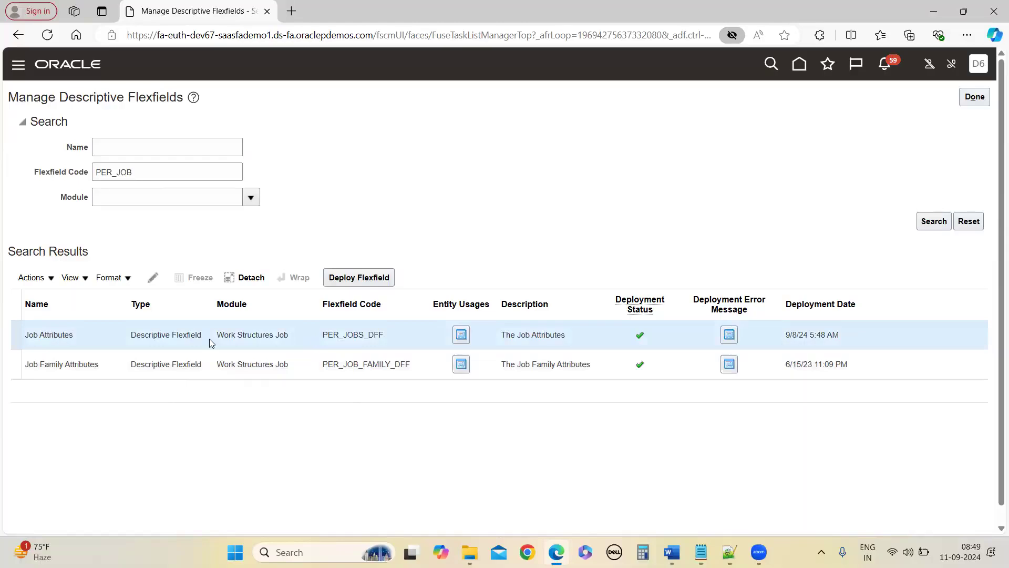
pyautogui.moveTo(218, 335)
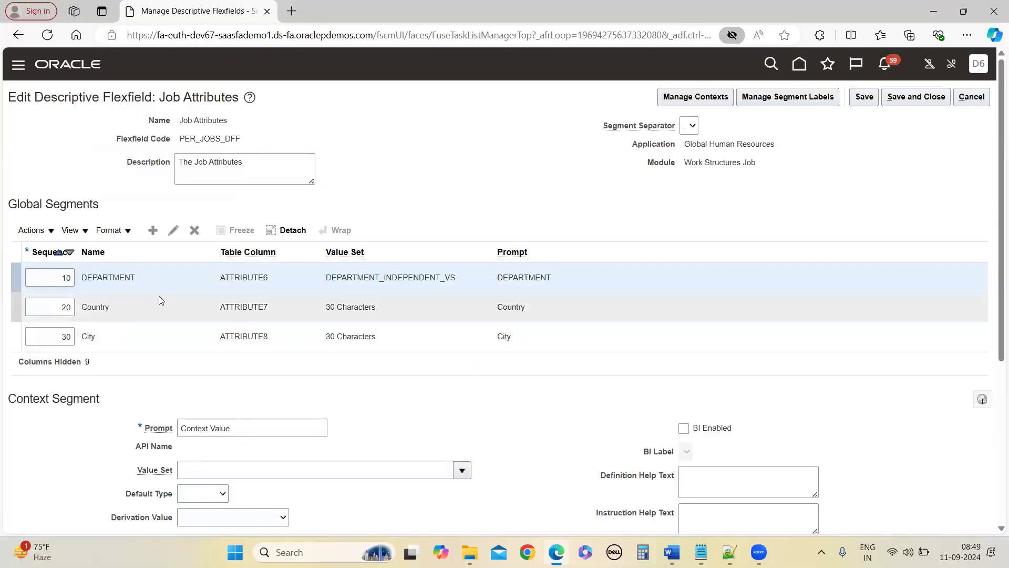
# Step: Delete the City, Country and DEPARTMENT global segments from the Job Attributes flexfield
pyautogui.click(151, 345)
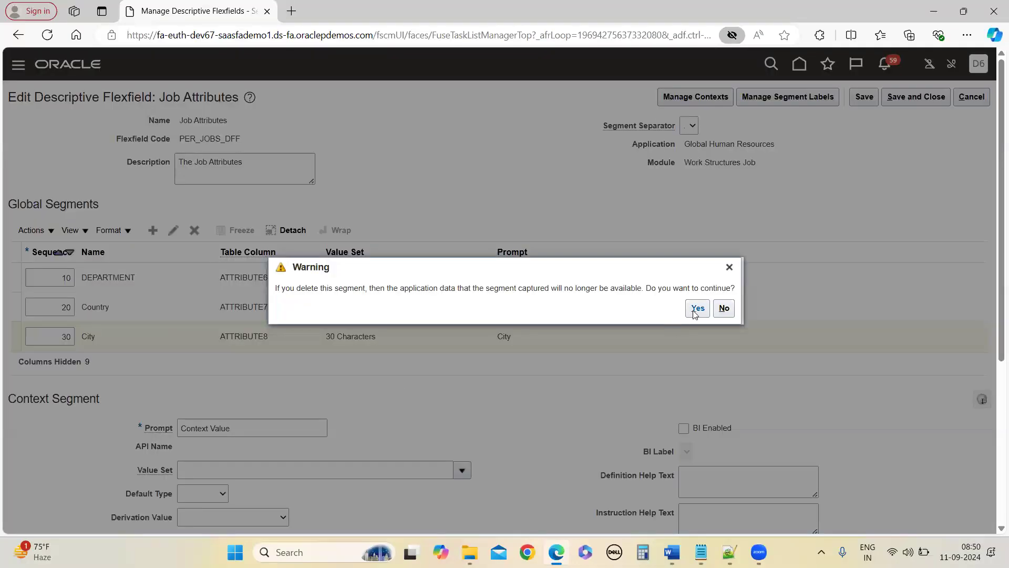
pyautogui.click(699, 308)
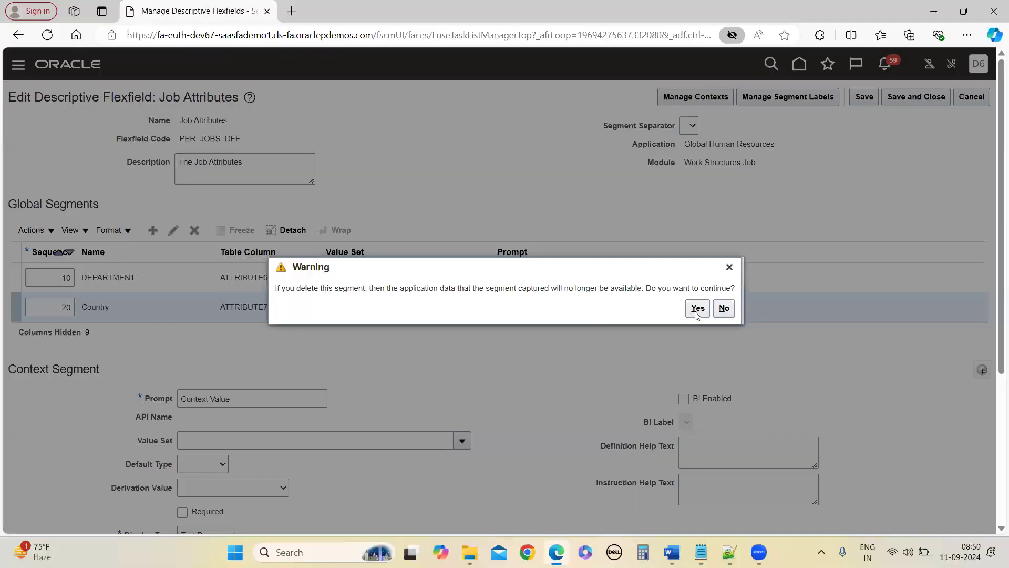
pyautogui.click(698, 308)
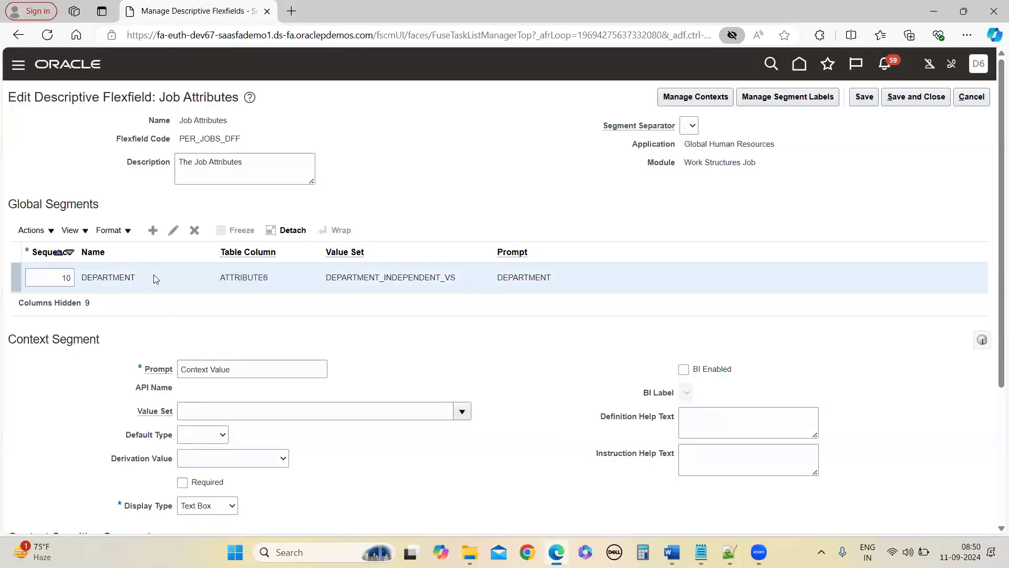
pyautogui.click(194, 229)
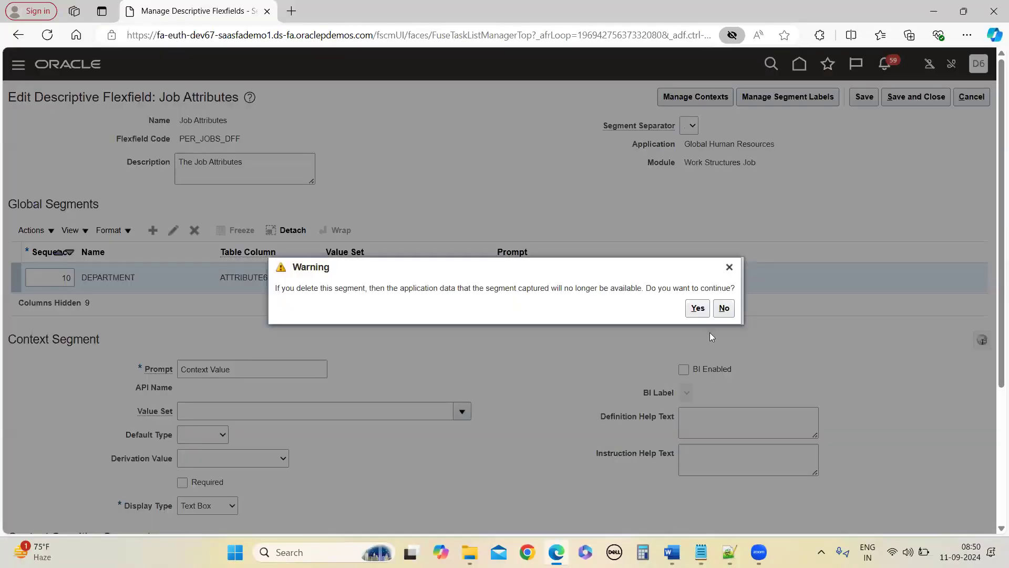
pyautogui.click(698, 309)
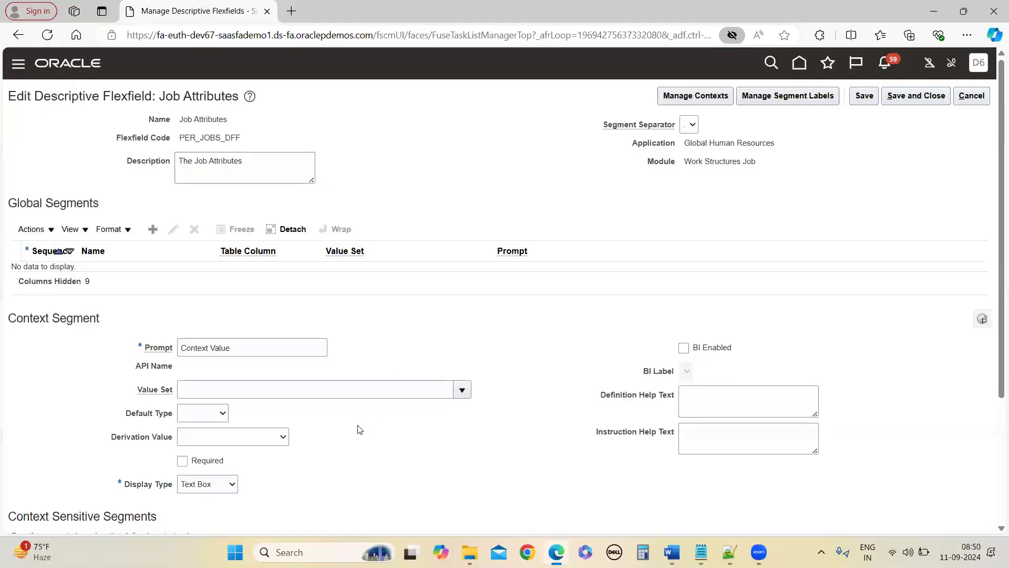
# Step: Save and close the Job Attributes flexfield, and deploy it
pyautogui.scroll(-3, 359, 429)
pyautogui.scroll(3, 357, 453)
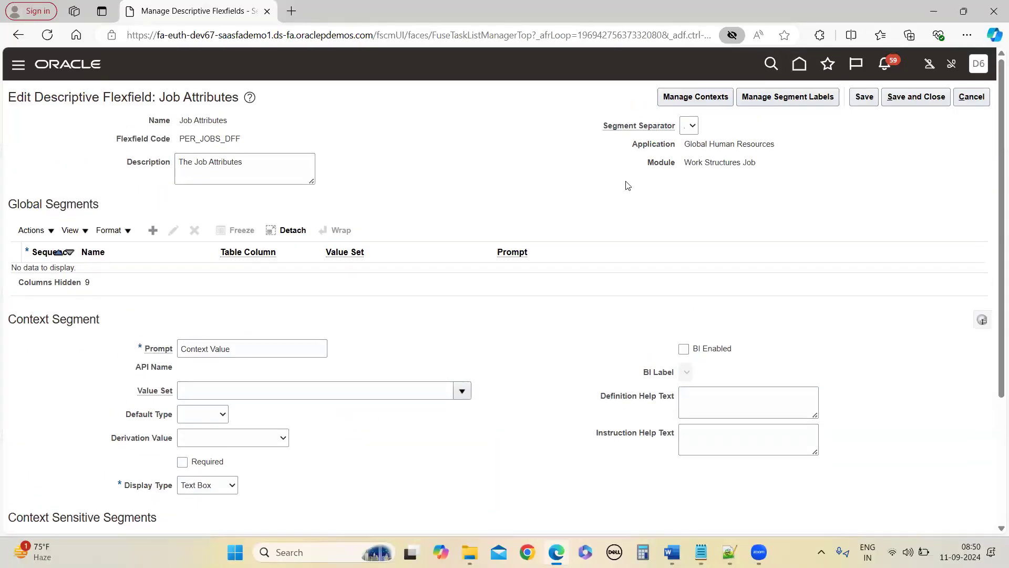
pyautogui.click(858, 101)
pyautogui.click(916, 98)
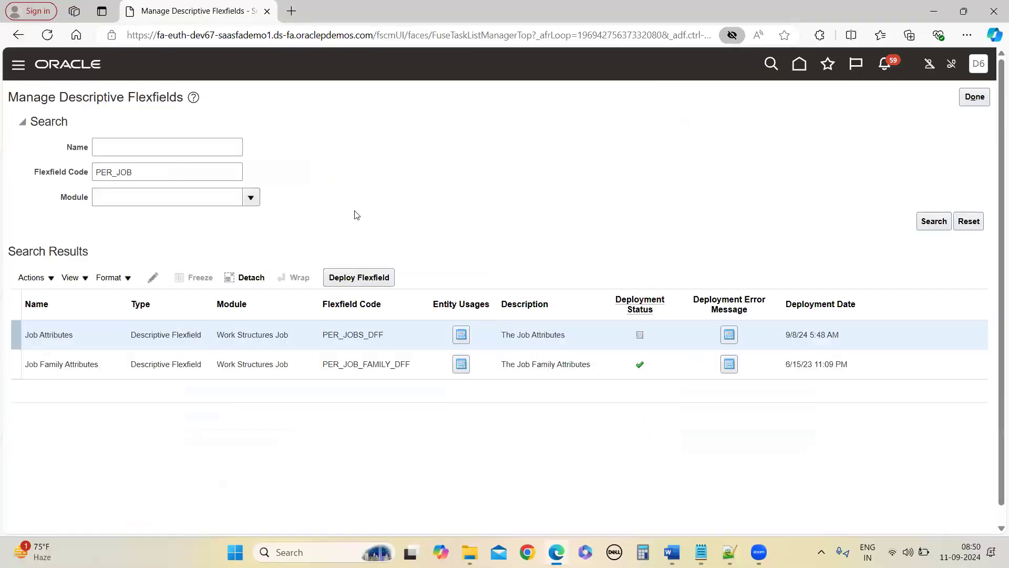
pyautogui.click(360, 277)
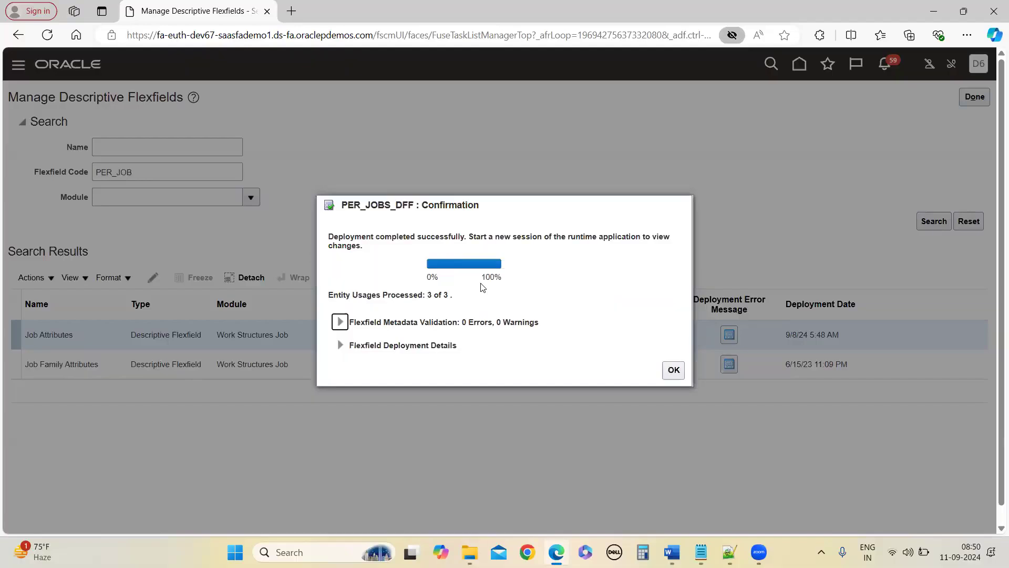
pyautogui.click(674, 370)
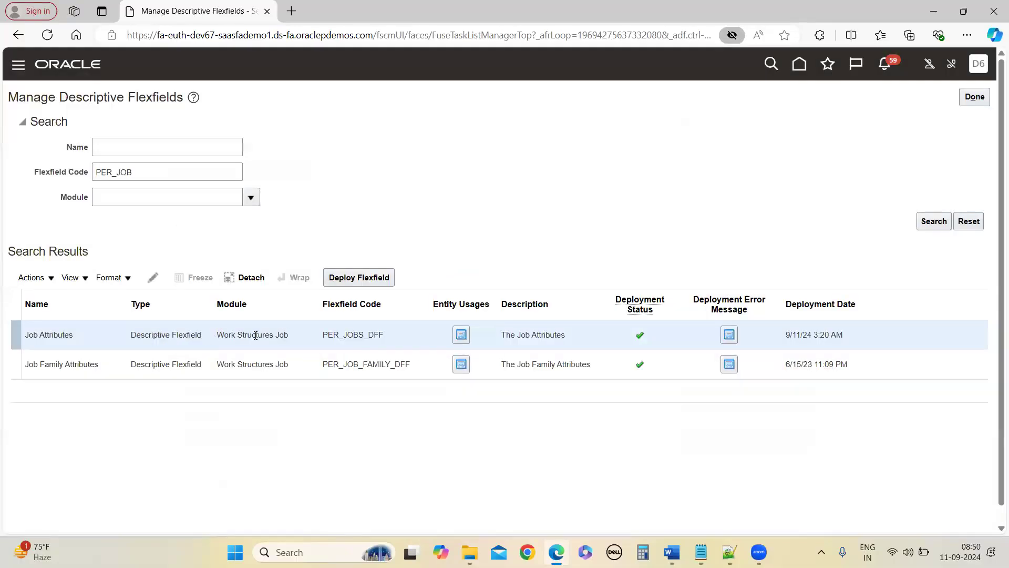
# Step: Review the Notepad line about deleting the city and country fields, and return to the flexfields page in Edge
pyautogui.moveTo(701, 552)
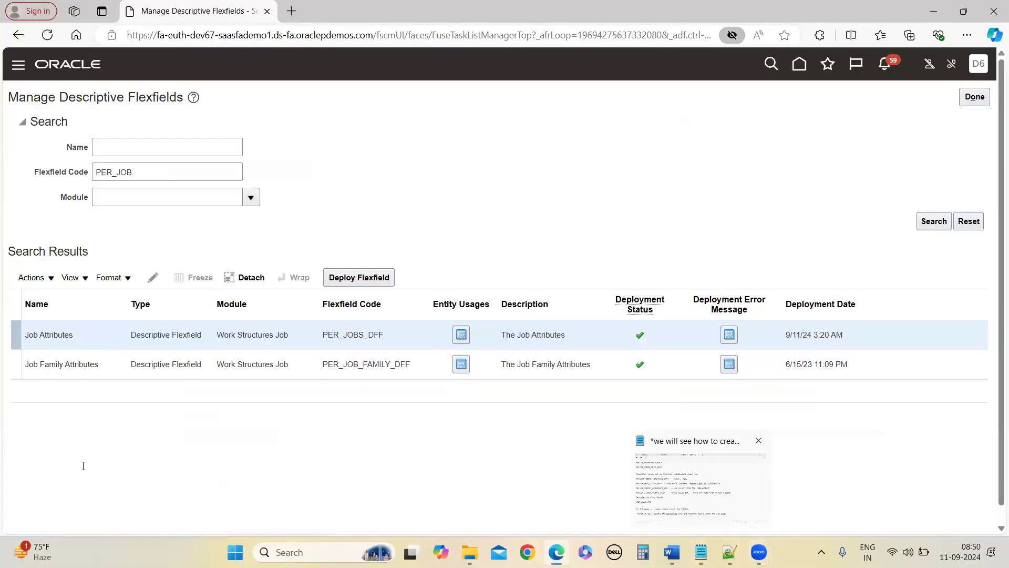
pyautogui.click(706, 521)
pyautogui.moveTo(18, 463); pyautogui.dragTo(765, 466)
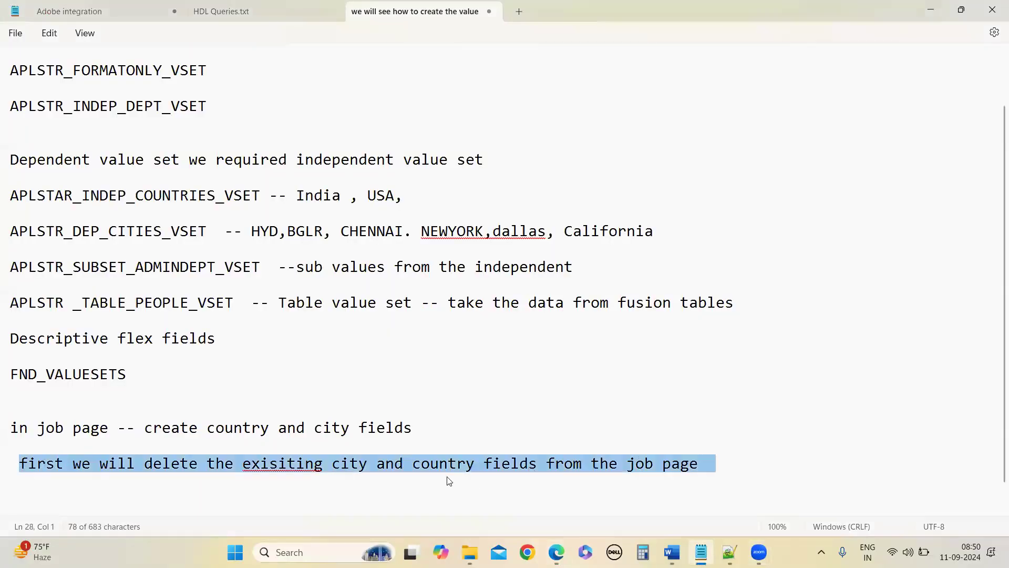
pyautogui.click(290, 466)
pyautogui.press('Return')
pyautogui.click(302, 446)
pyautogui.click(936, 15)
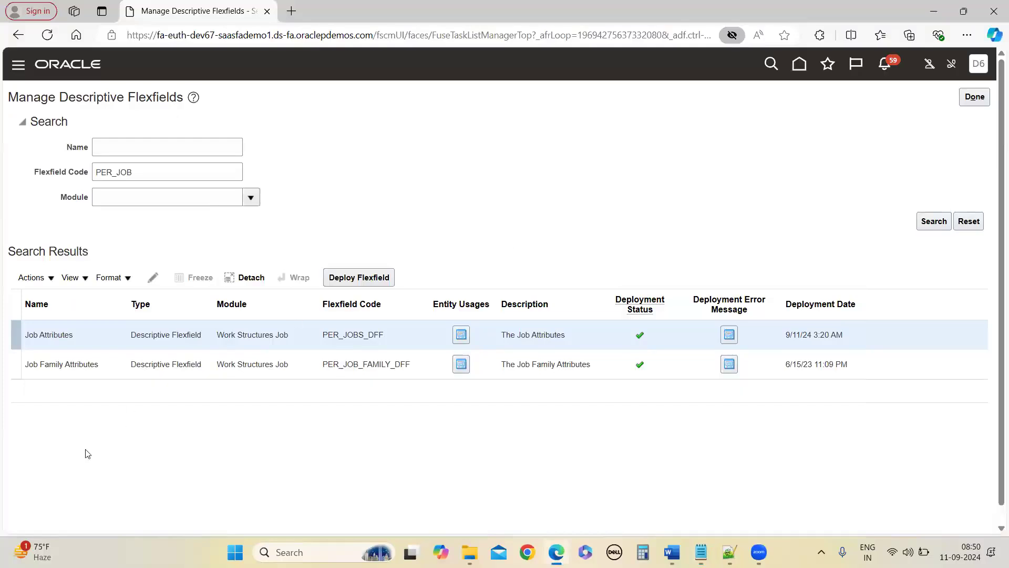
# Step: Close the Manage Descriptive Flexfields page and sign out of Oracle Applications Cloud, confirming the single sign-off
pyautogui.click(975, 98)
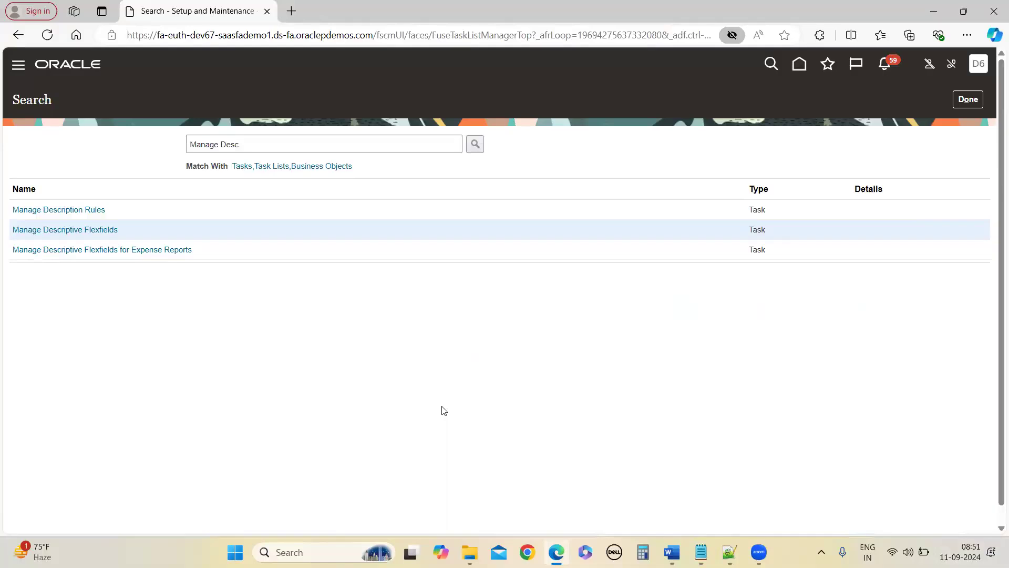
pyautogui.click(975, 67)
pyautogui.click(954, 95)
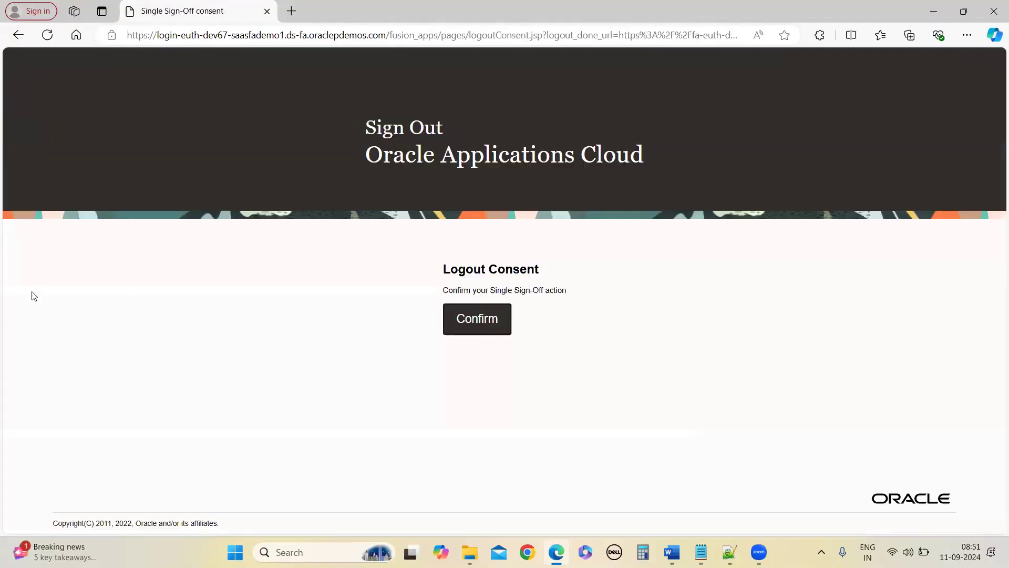
pyautogui.click(471, 331)
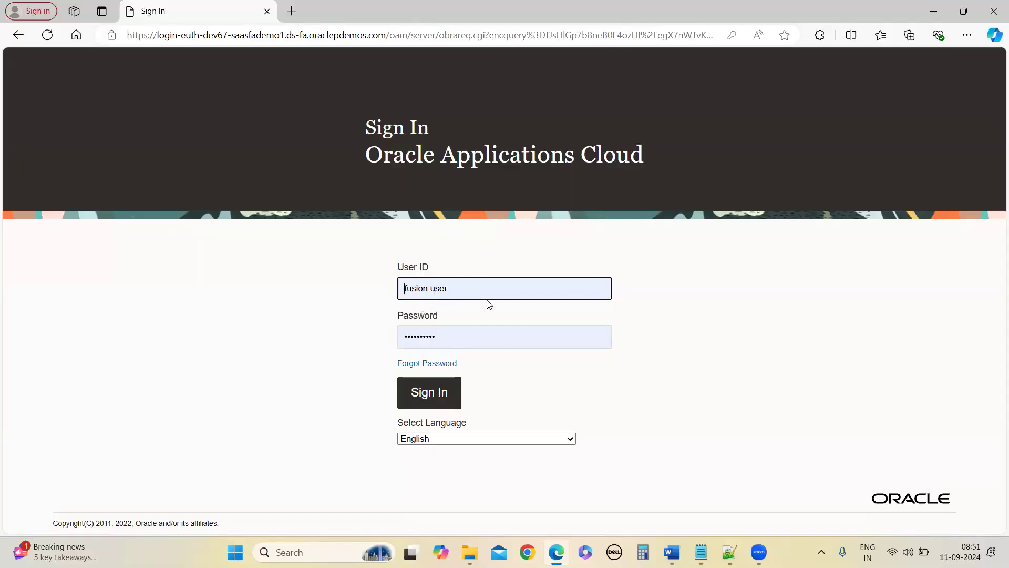
# Step: Sign back in to Oracle Applications Cloud with the developer account's user ID and password
pyautogui.tripleClick(456, 289)
pyautogui.write('DEV.')
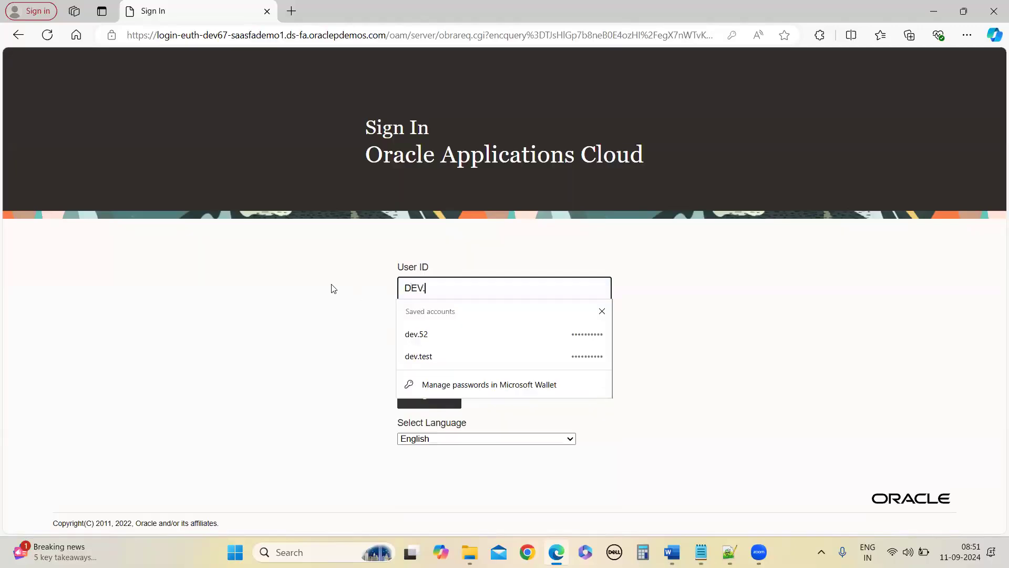
pyautogui.write('67')
pyautogui.press('Tab')
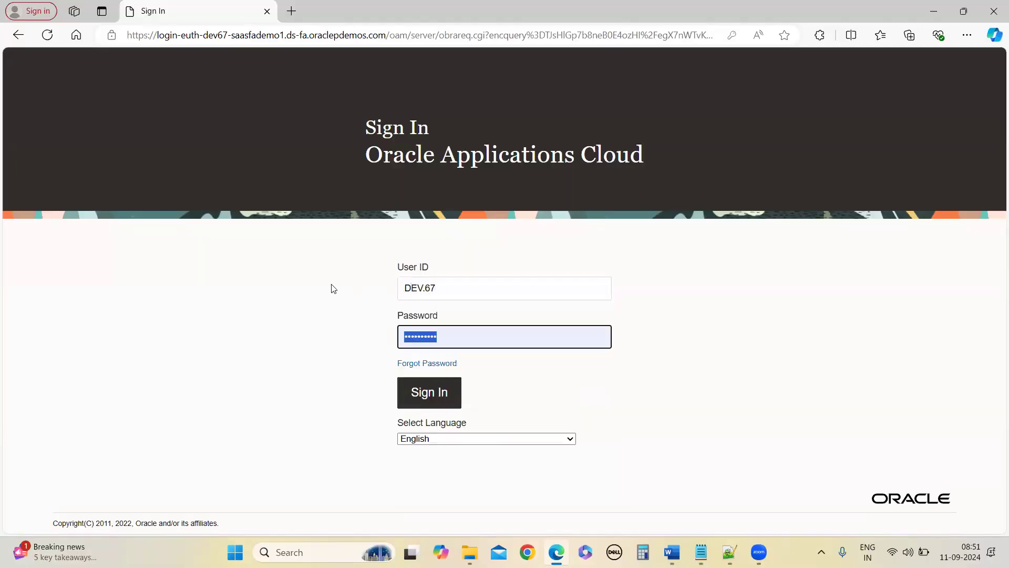
pyautogui.write('••')
pyautogui.click(435, 393)
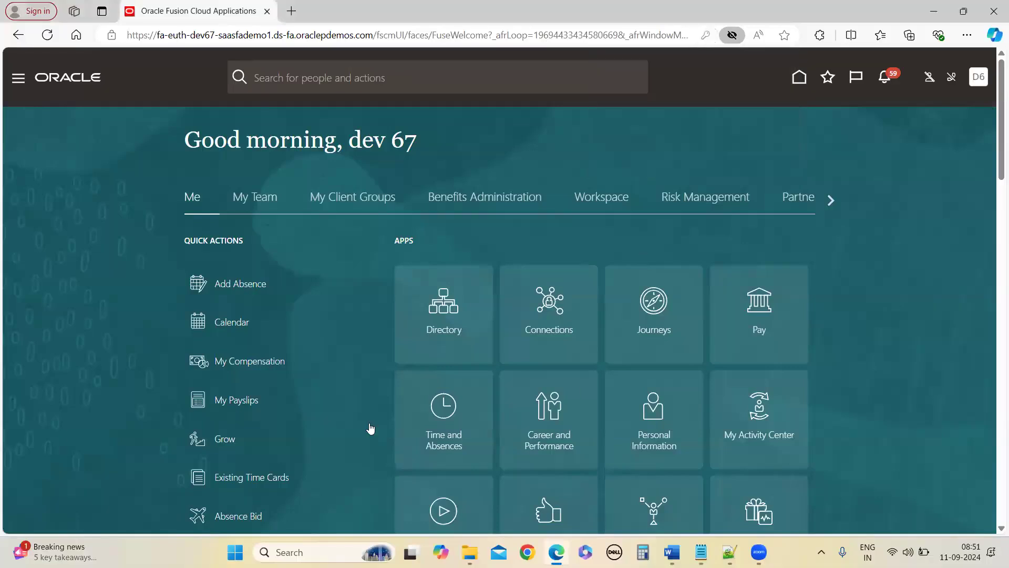
# Step: Search the Setup and Maintenance tasks for "Manage job" and open the Manage Job task
pyautogui.click(18, 78)
pyautogui.scroll(-5, 263, 335)
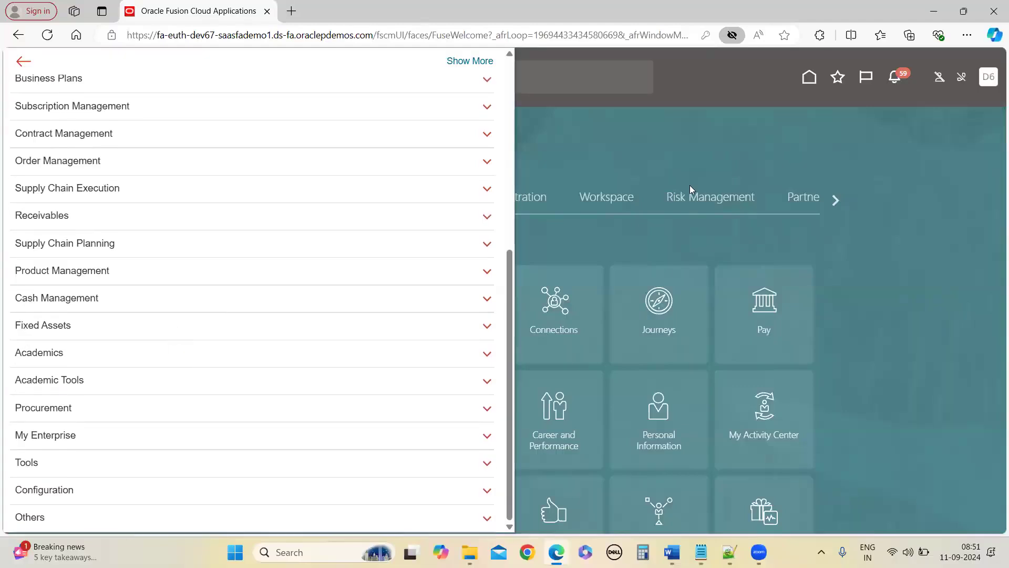
pyautogui.click(874, 166)
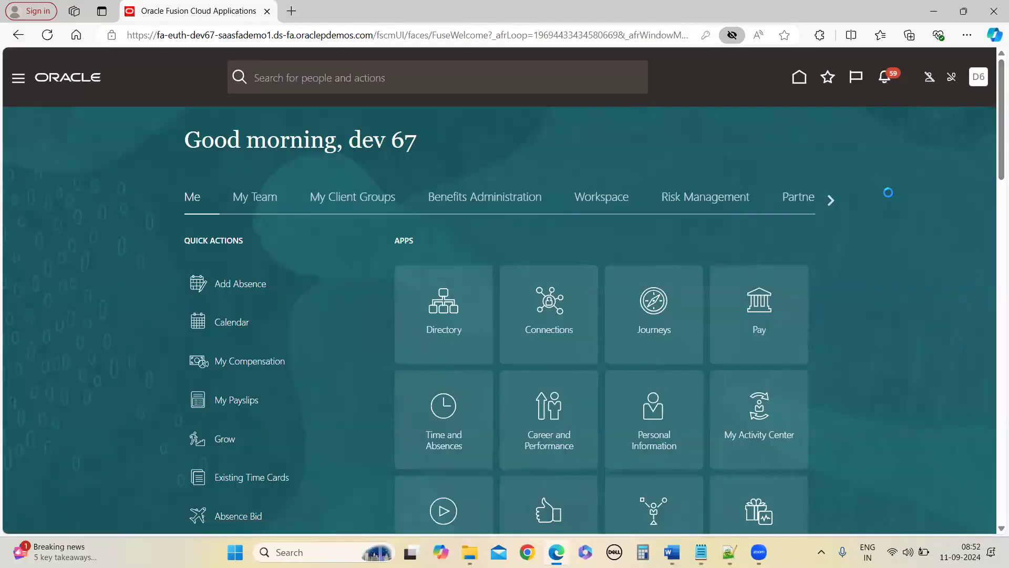
pyautogui.click(754, 274)
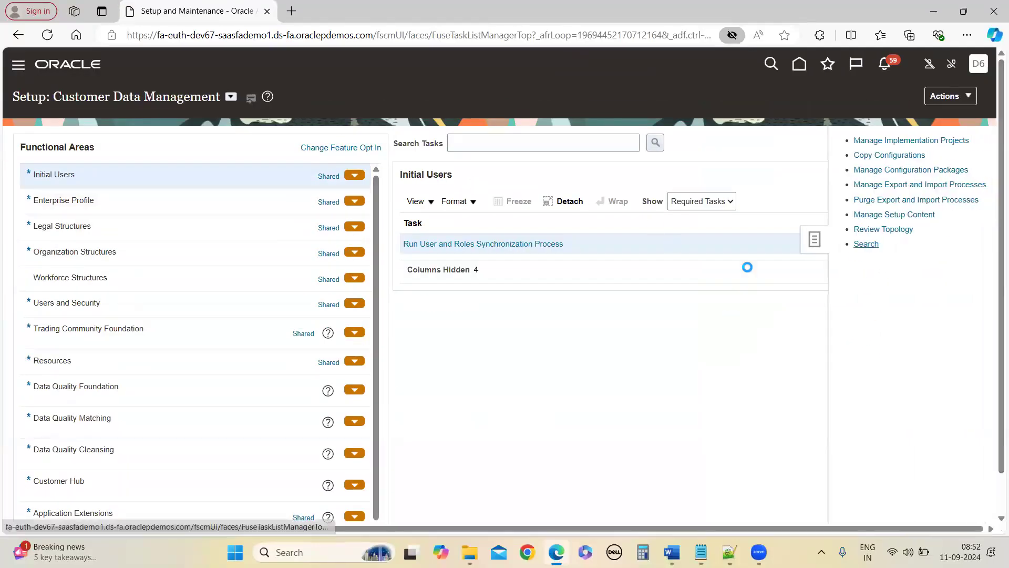
pyautogui.click(346, 150)
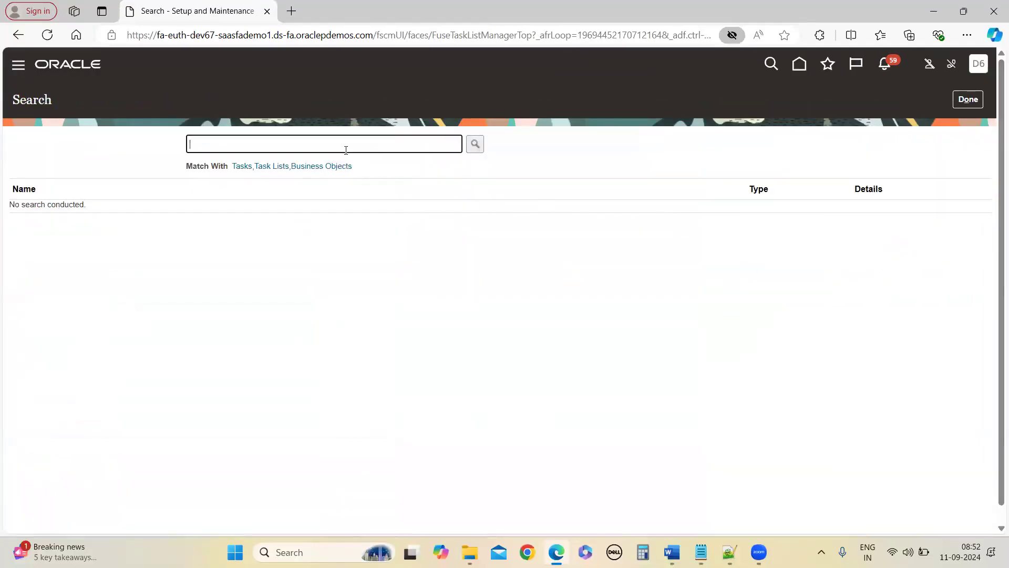
pyautogui.write('Manage job')
pyautogui.press('Return')
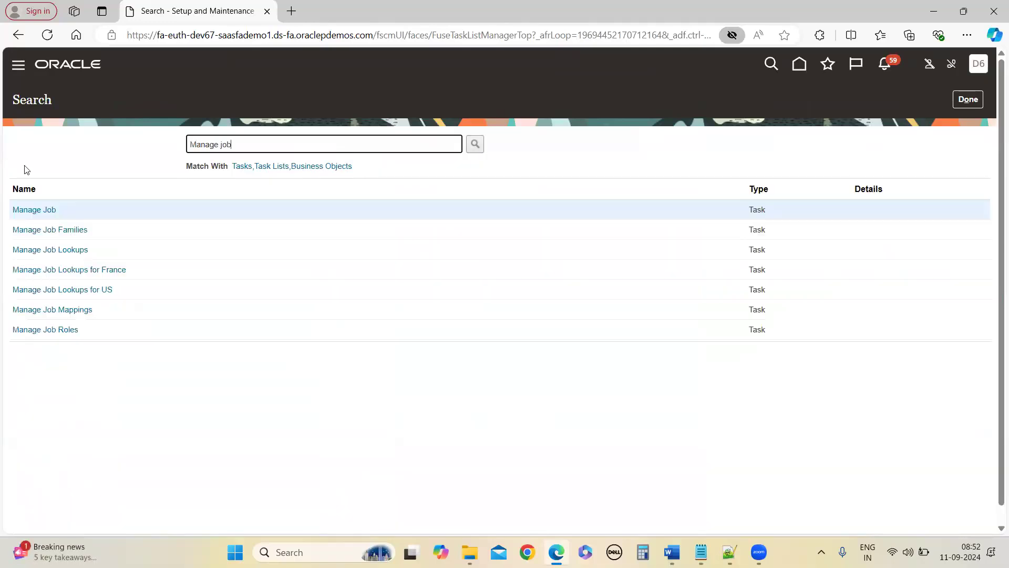
pyautogui.click(34, 209)
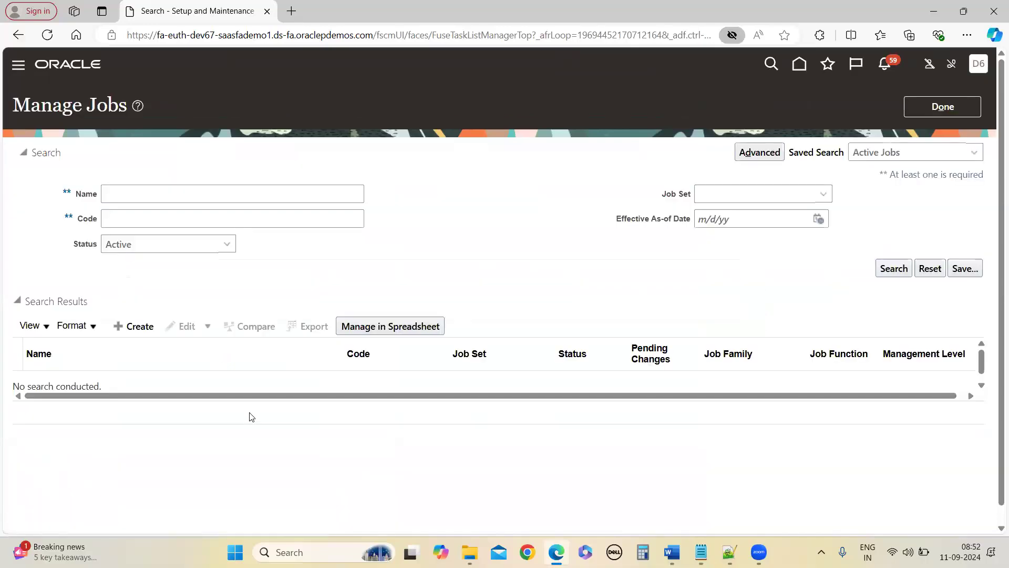
# Step: Start creating a job named tejsdjbsf with code dgfrhgre and check the fields on its Job Details page
pyautogui.click(126, 327)
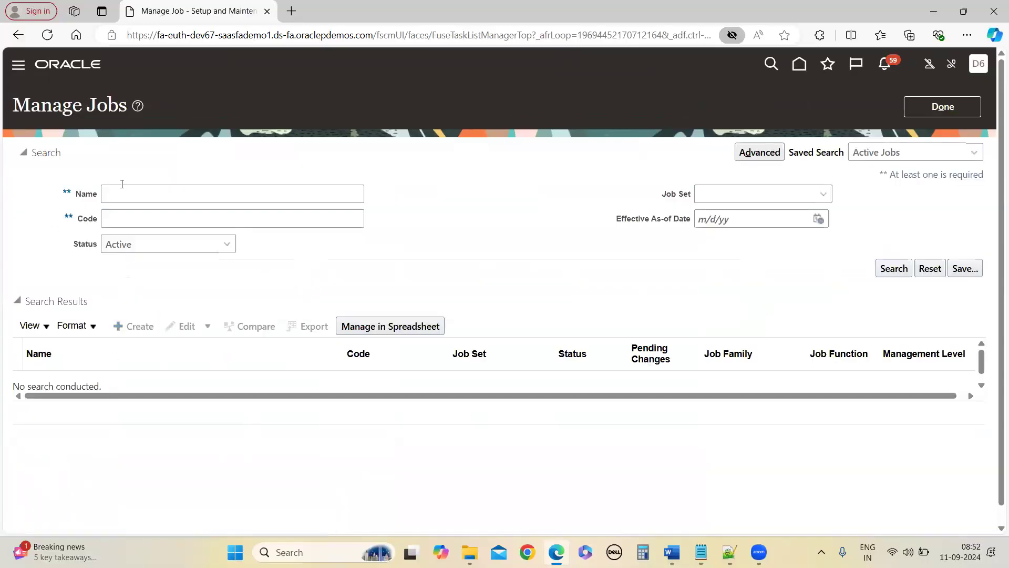
pyautogui.click(673, 223)
pyautogui.write('tejsdjbsf')
pyautogui.click(680, 259)
pyautogui.write('dgfrhgre')
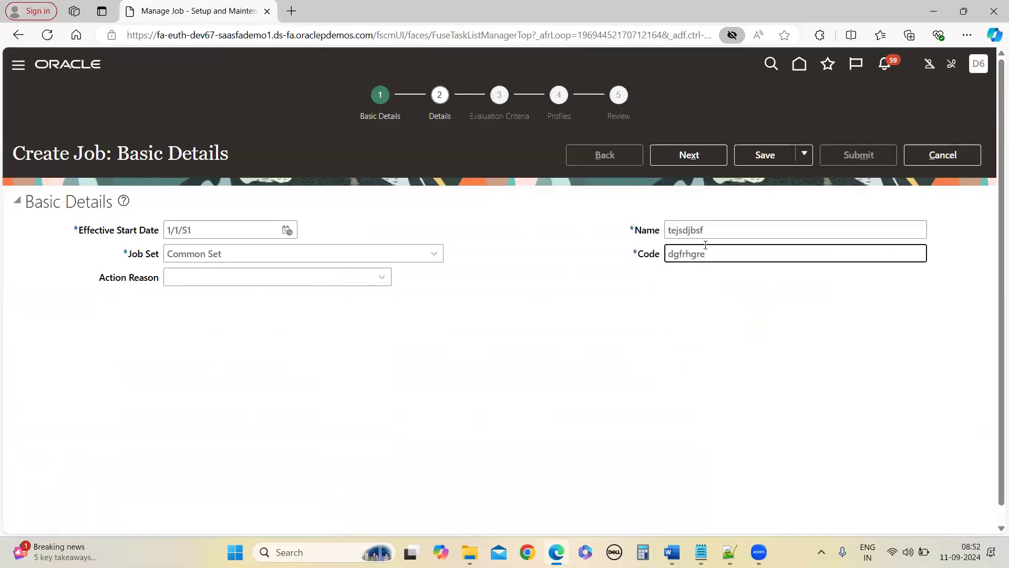
pyautogui.click(702, 156)
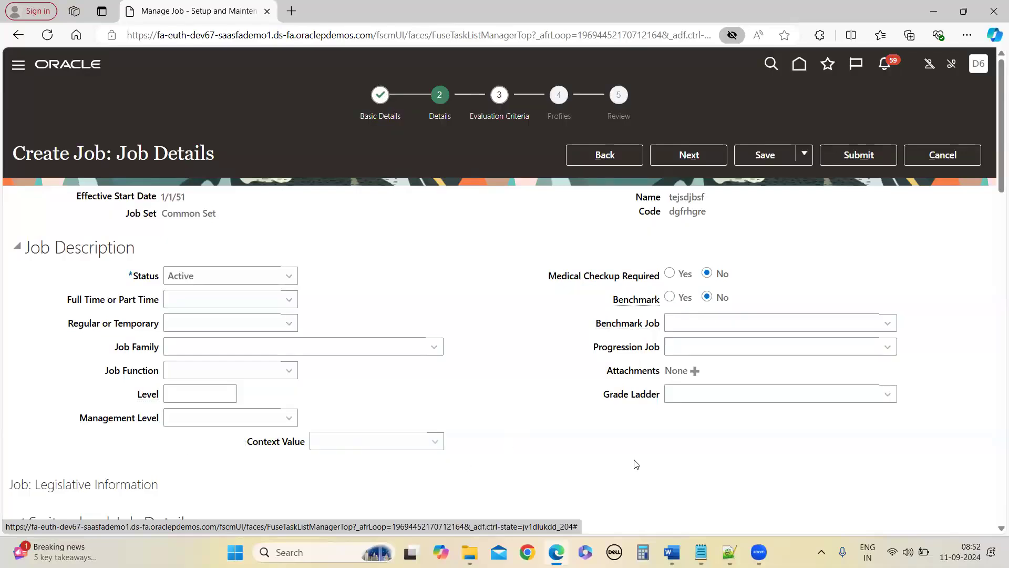
# Step: Leave the job creation and open the HCM Data Loader's View Business Objects page under My Client Groups, Data Exchange
pyautogui.moveTo(701, 550)
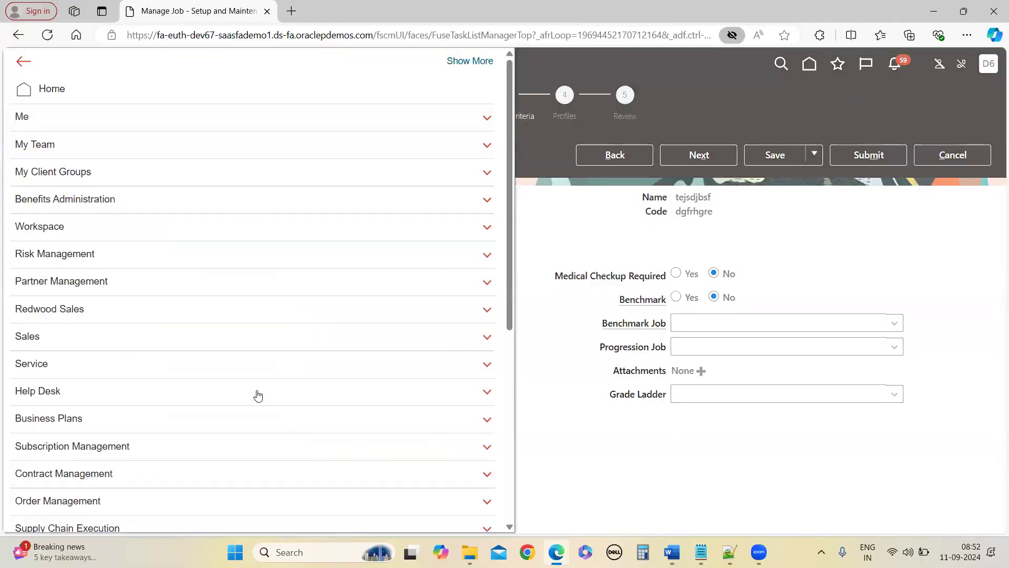
pyautogui.scroll(-3, 92, 287)
pyautogui.scroll(-3, 105, 326)
pyautogui.scroll(6, 119, 349)
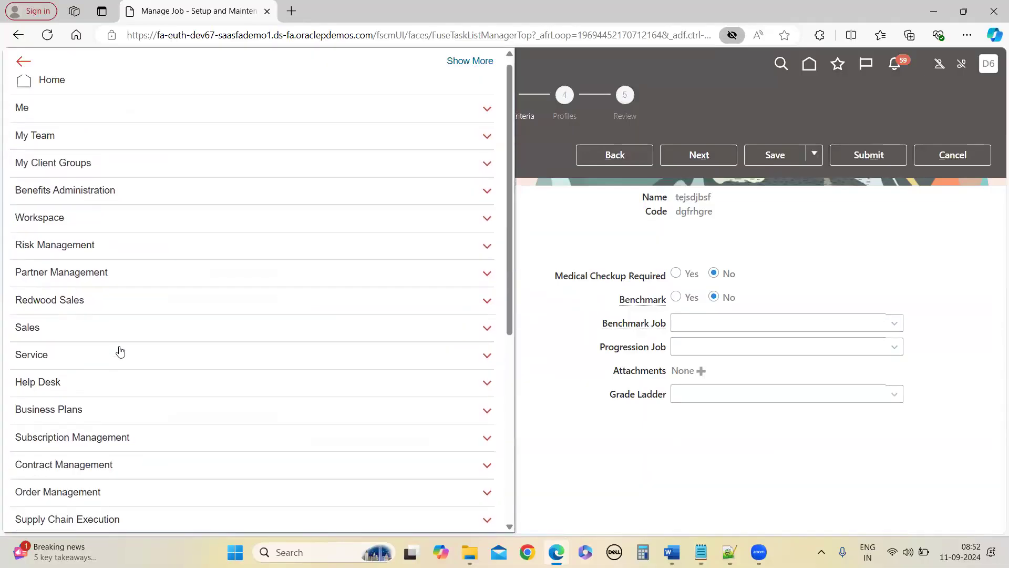
pyautogui.click(48, 182)
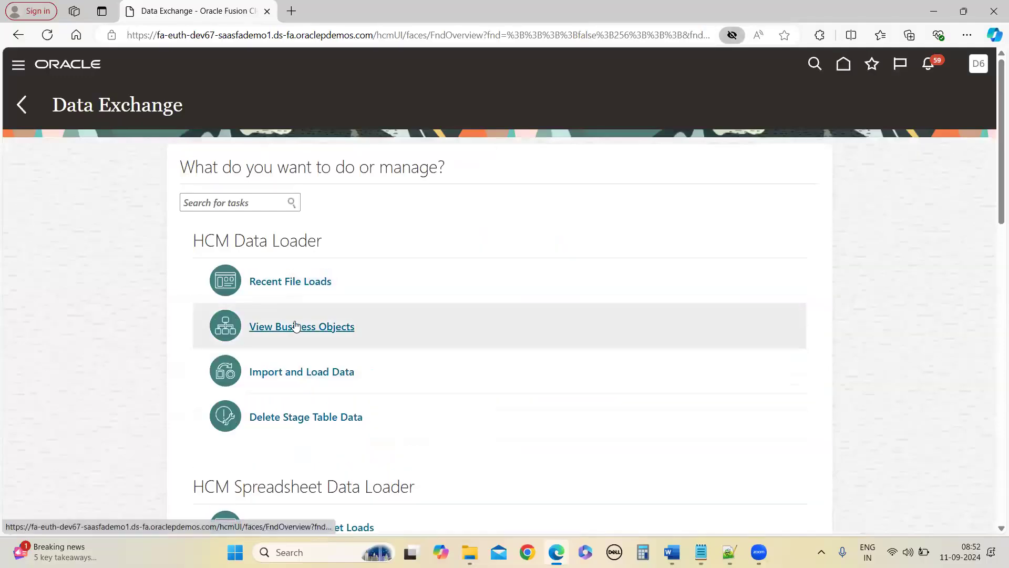
pyautogui.click(294, 327)
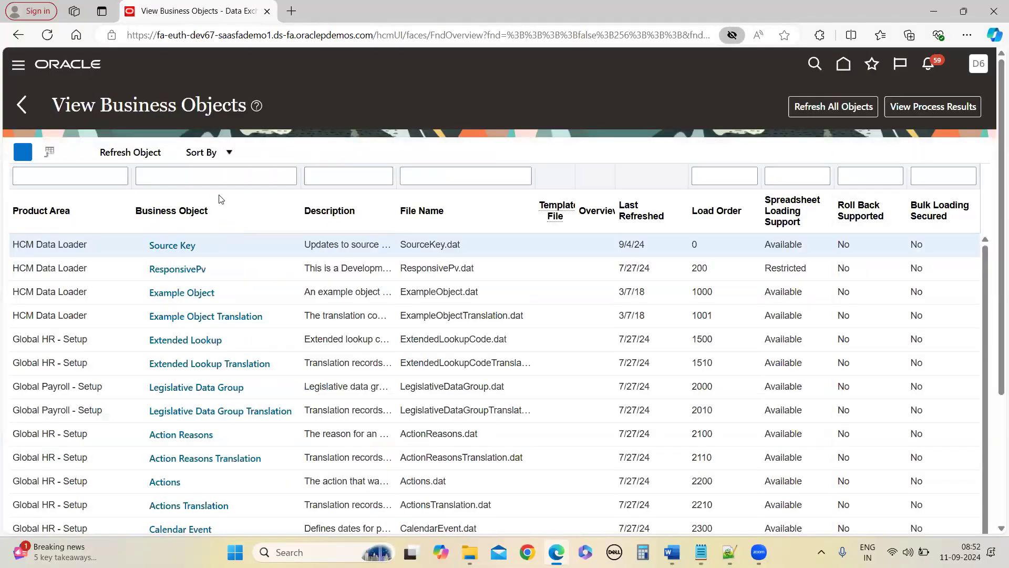
# Step: Filter the business objects by "job" and open the details of the Job object
pyautogui.click(211, 180)
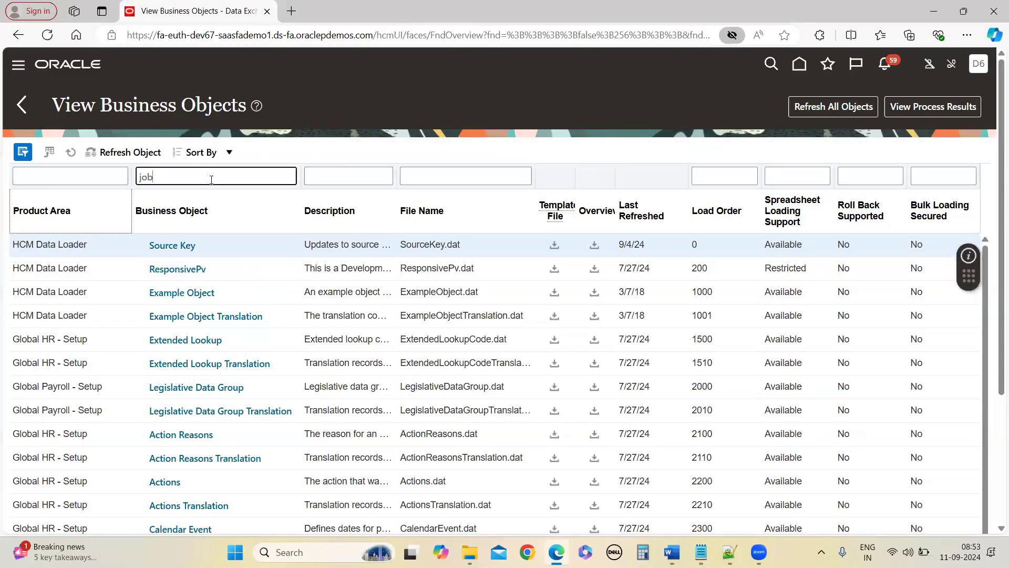
pyautogui.write('job')
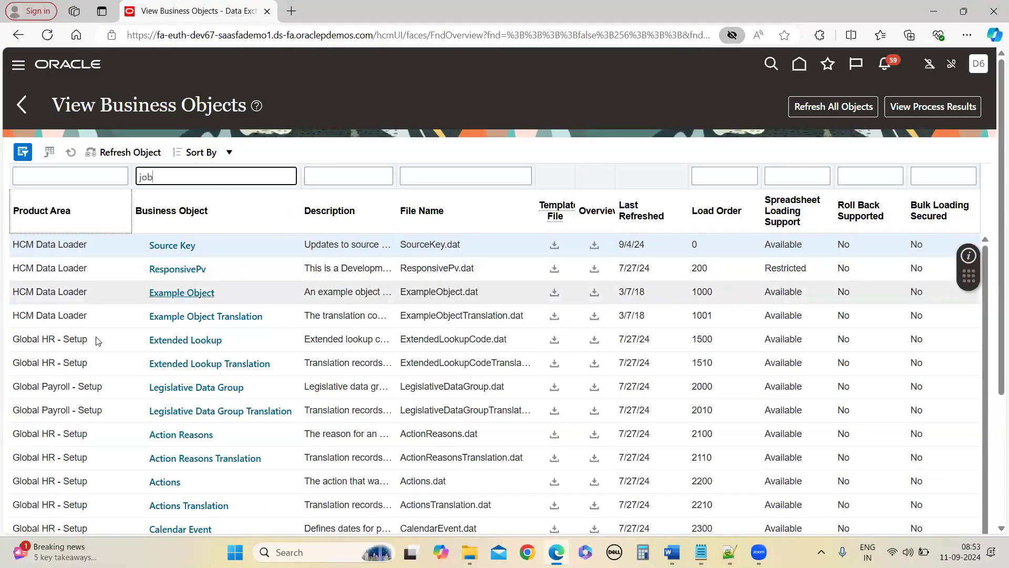
pyautogui.press('Return')
pyautogui.click(155, 298)
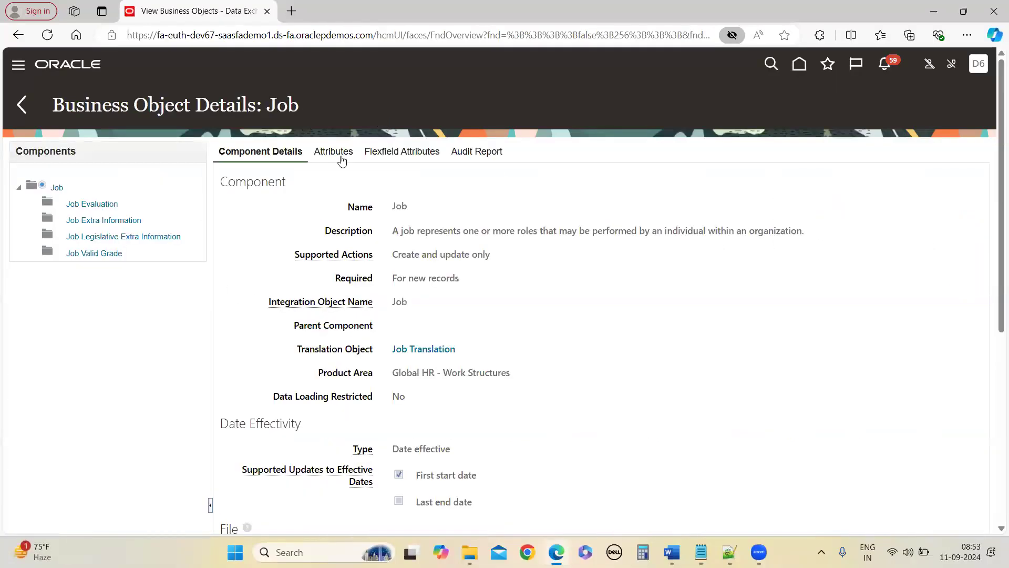
# Step: Show the Job object's flexfield attributes and copy the flexfield code PER_JOBS_DFF
pyautogui.click(401, 154)
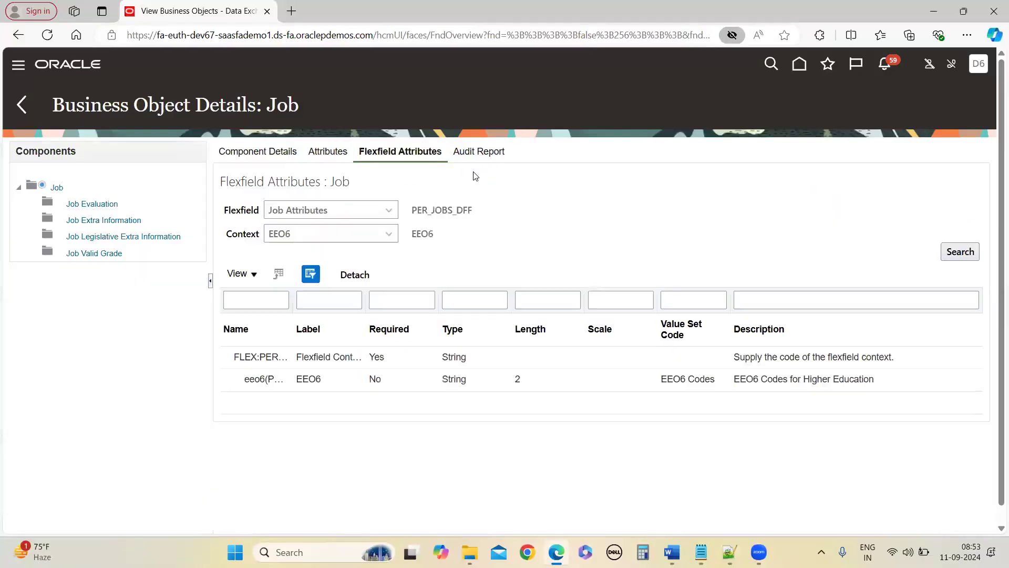
pyautogui.doubleClick(428, 210)
pyautogui.hotkey('ctrl', 'c')
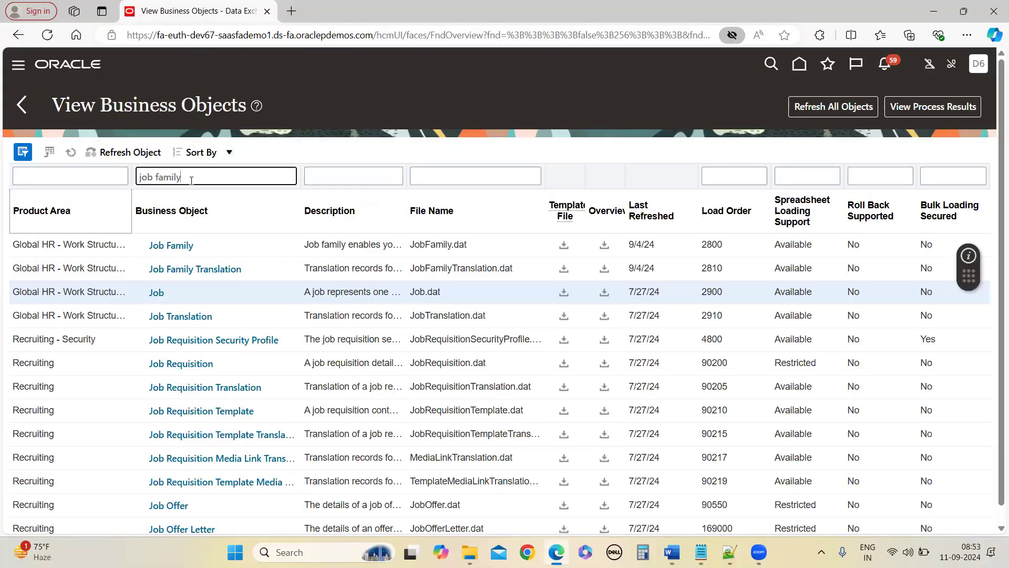
# Step: Filter the business objects by "job family", check the Job Family object for flexfield attributes, and return to the list
pyautogui.press('Return')
pyautogui.click(160, 246)
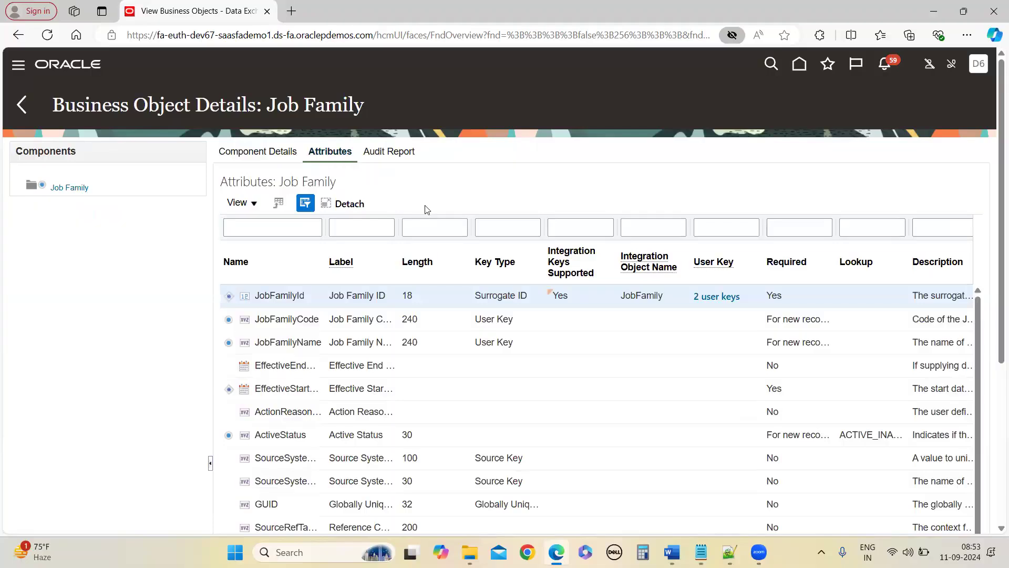
pyautogui.click(22, 104)
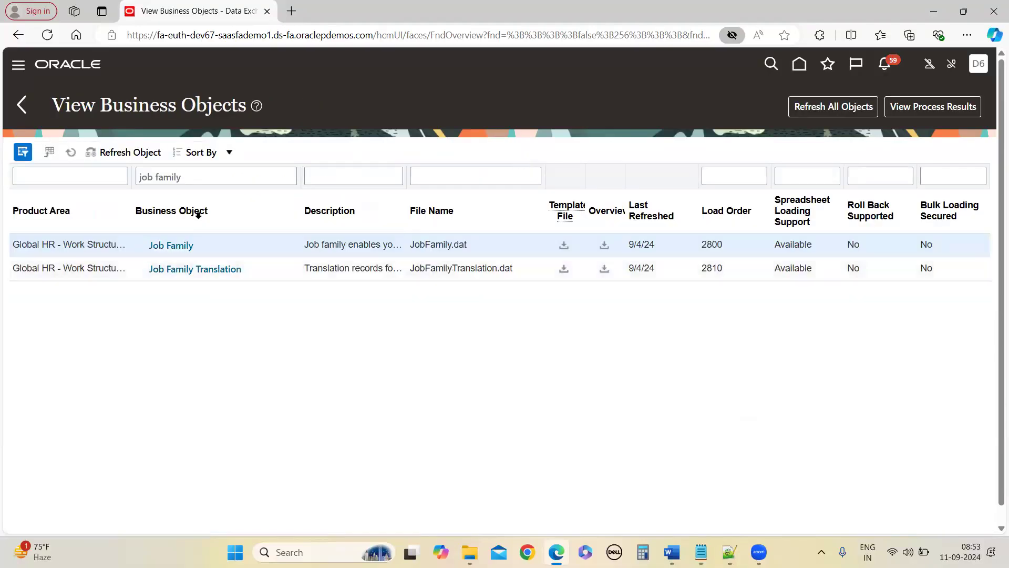
# Step: Switch to Notepad and paste the flexfield code PER_JOBS_DFF below the note about deleting the city and country fields
pyautogui.moveTo(701, 552)
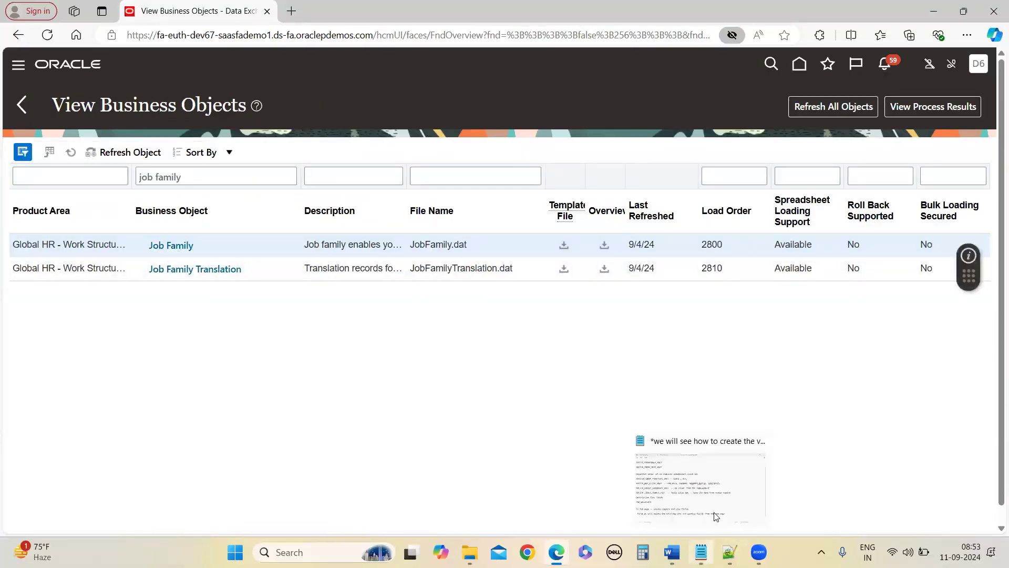
pyautogui.click(704, 478)
pyautogui.hotkey('ctrl', 'v')
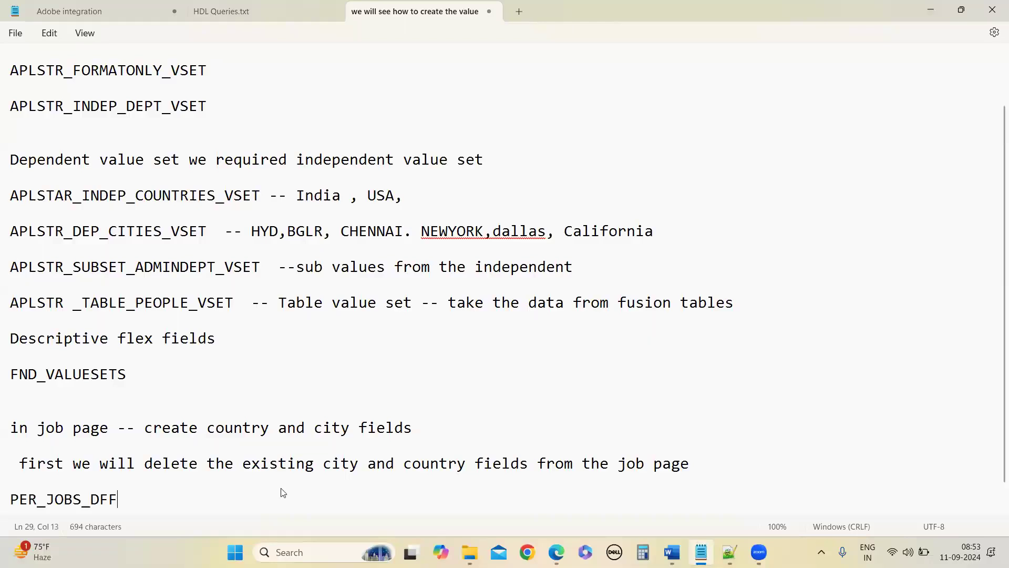
pyautogui.scroll(-1, 99, 499)
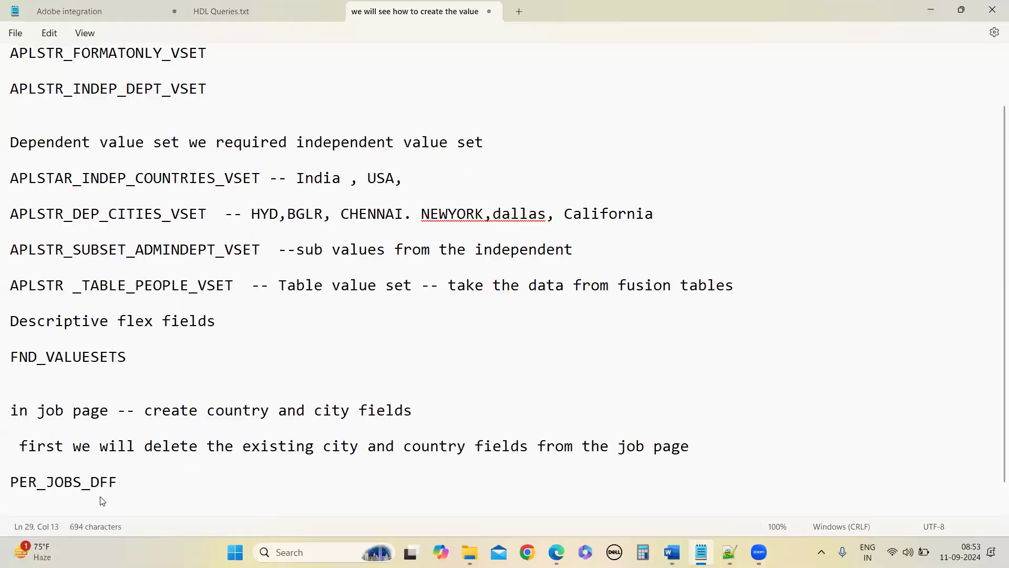
pyautogui.doubleClick(70, 472)
# Step: Add the line "1) identify the flexfield code" above PER_JOBS_DFF, with a blank line between them
pyautogui.click(143, 461)
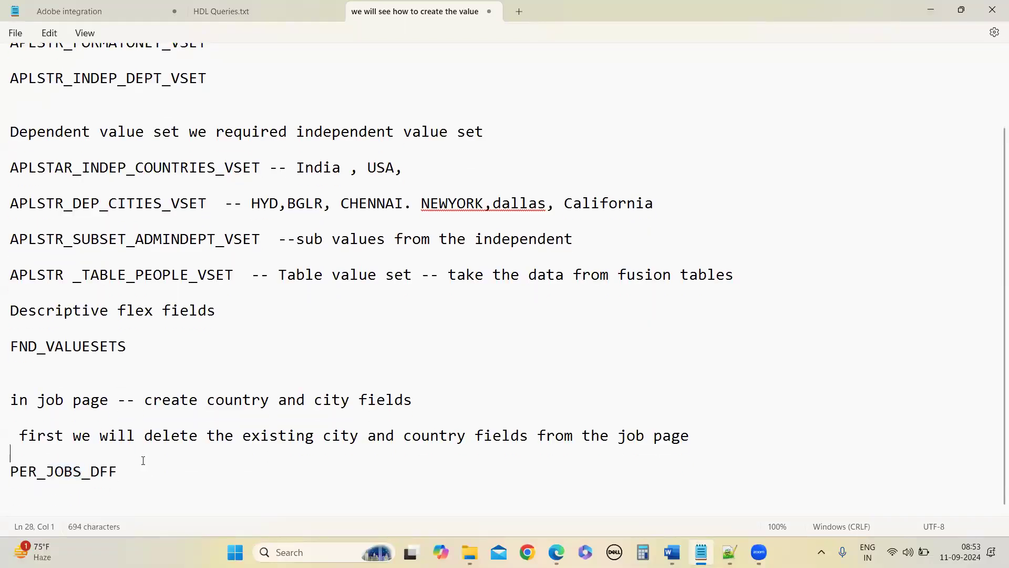
pyautogui.press('Return')
pyautogui.write('1)')
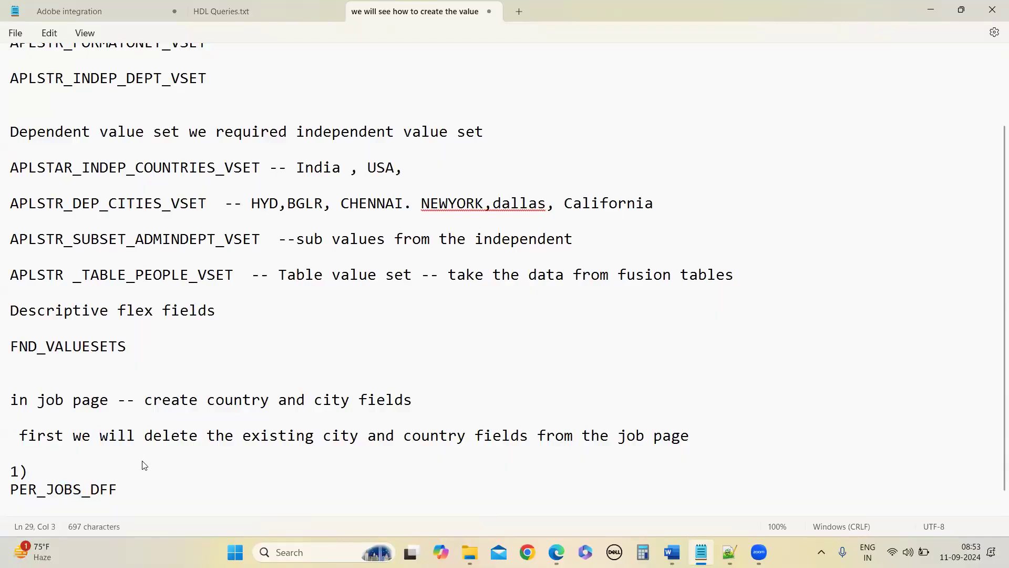
pyautogui.write(' identy')
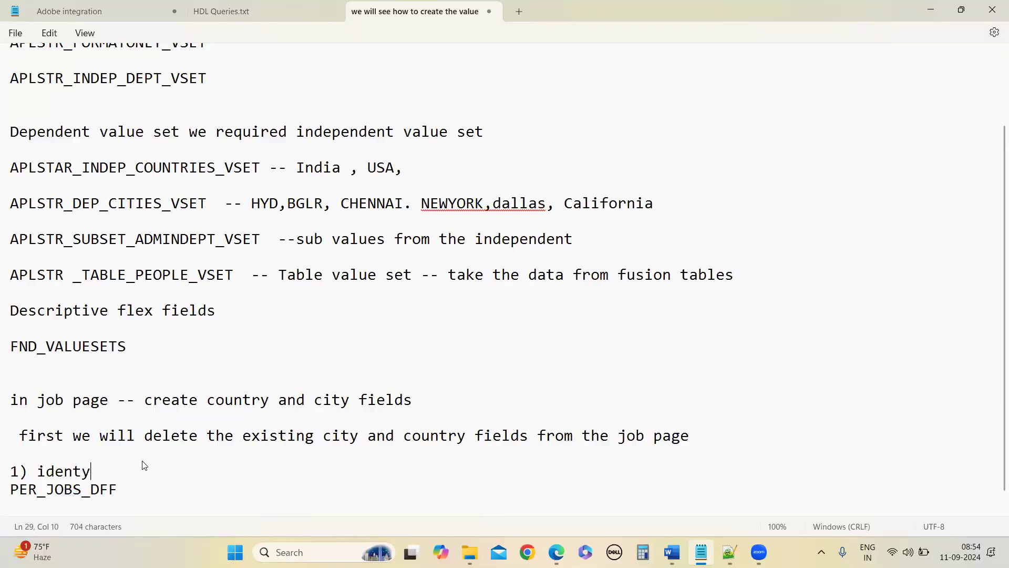
pyautogui.write('fy the flexfield code')
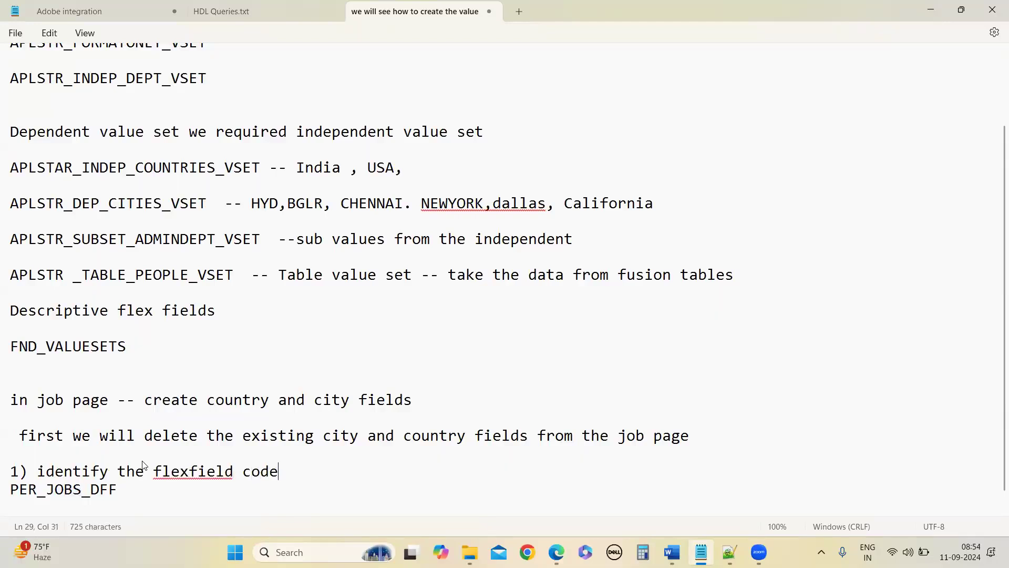
pyautogui.press('Return')
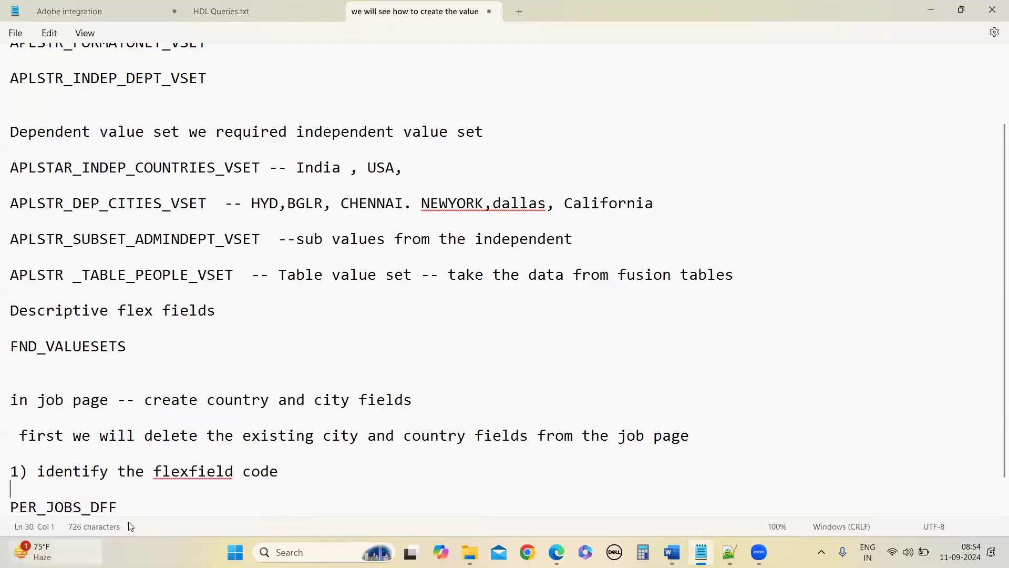
# Step: Start a new line "2)" below PER_JOBS_DFF in the notes, separated by a blank line
pyautogui.click(151, 513)
pyautogui.press('Return')
pyautogui.press('Return')
pyautogui.write('2)')
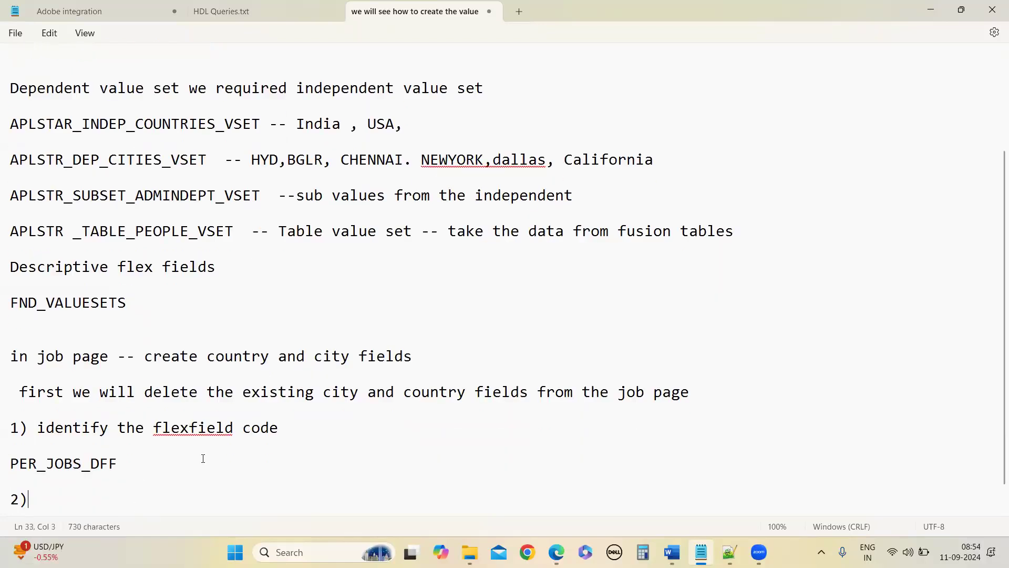
pyautogui.rightClick(207, 429)
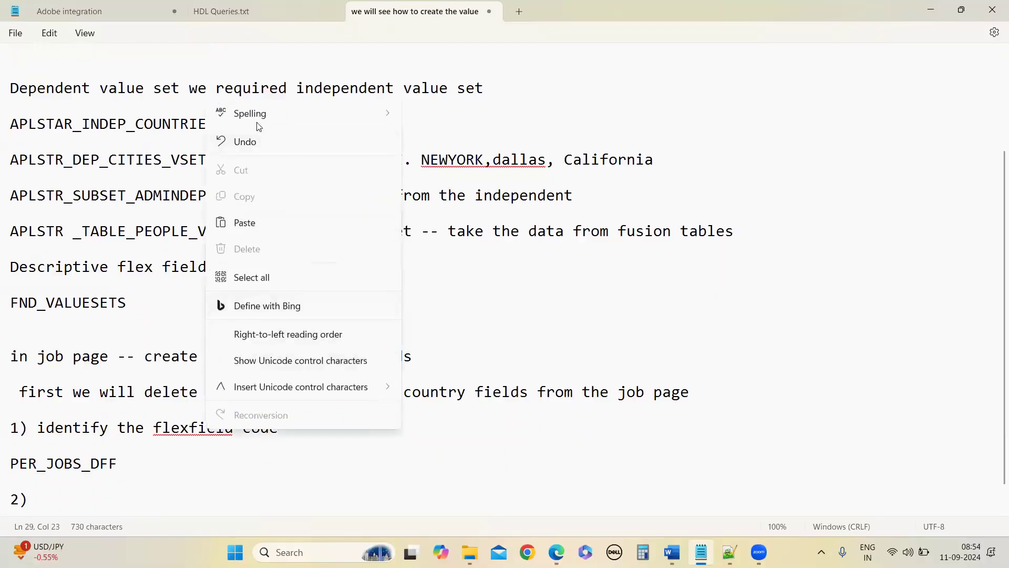
pyautogui.click(129, 423)
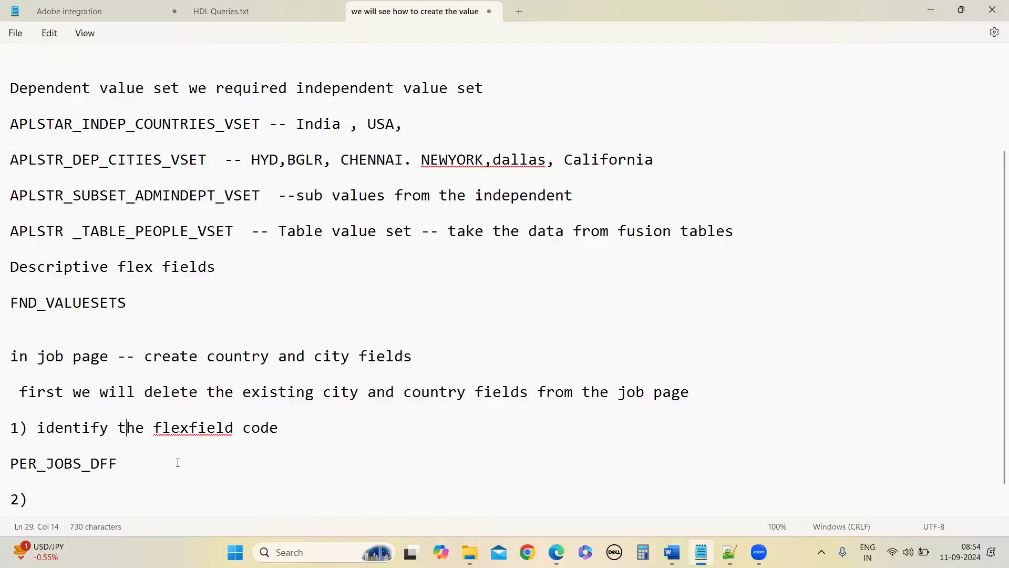
pyautogui.click(139, 498)
# Step: Switch to the Oracle Fusion browser window and open Setup and Maintenance
pyautogui.moveTo(665, 550)
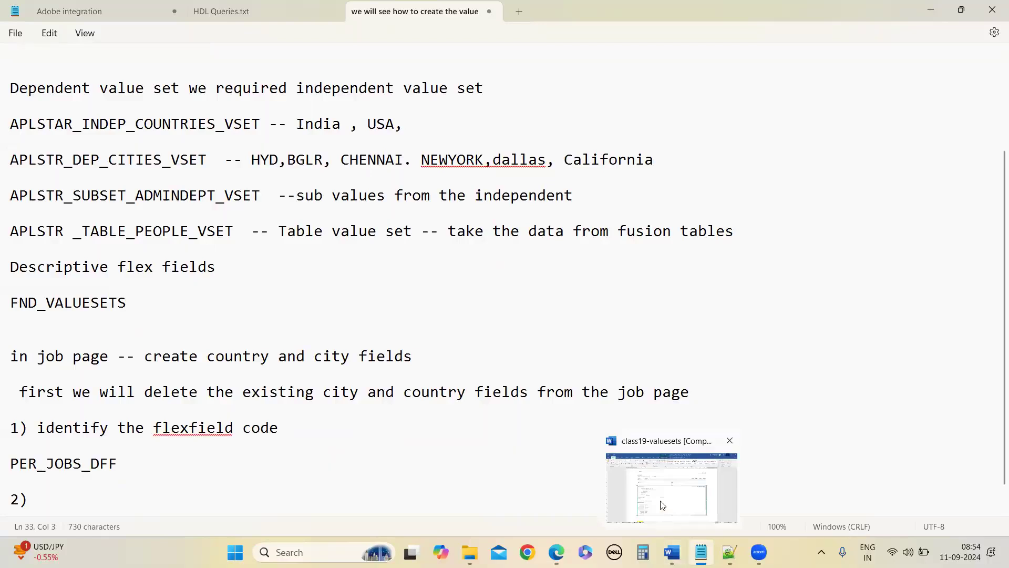
pyautogui.moveTo(701, 552)
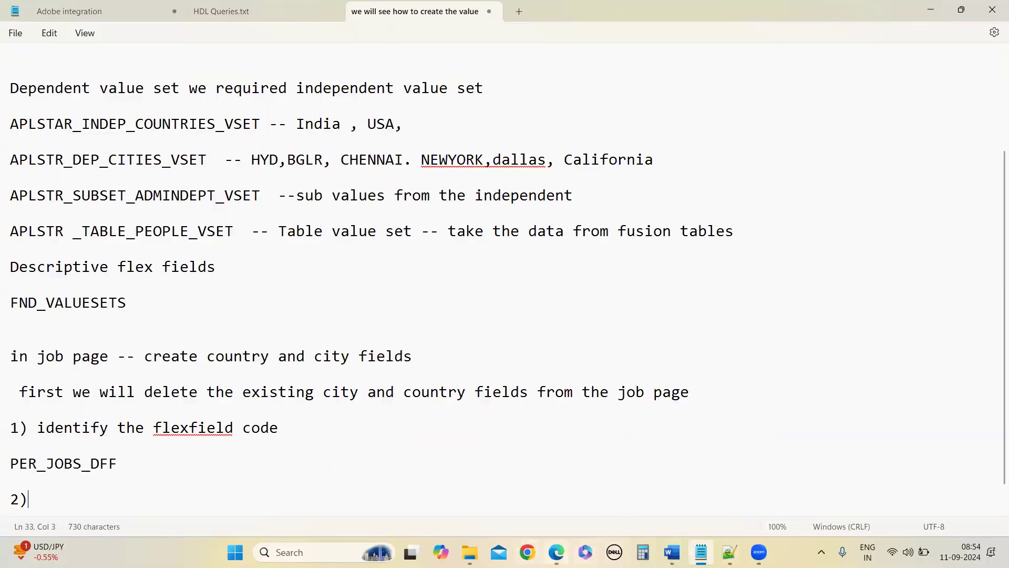
pyautogui.click(497, 473)
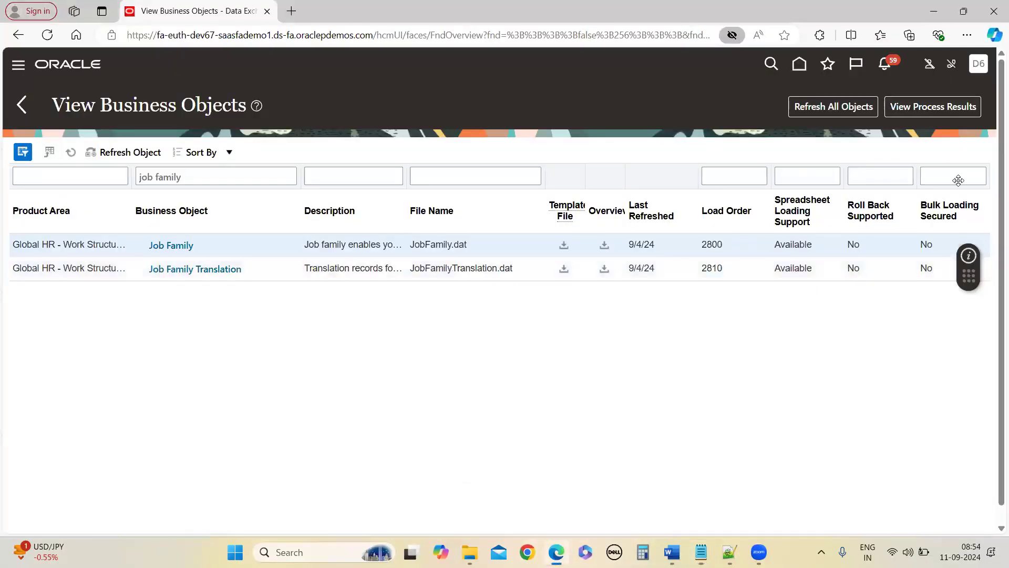
pyautogui.click(978, 63)
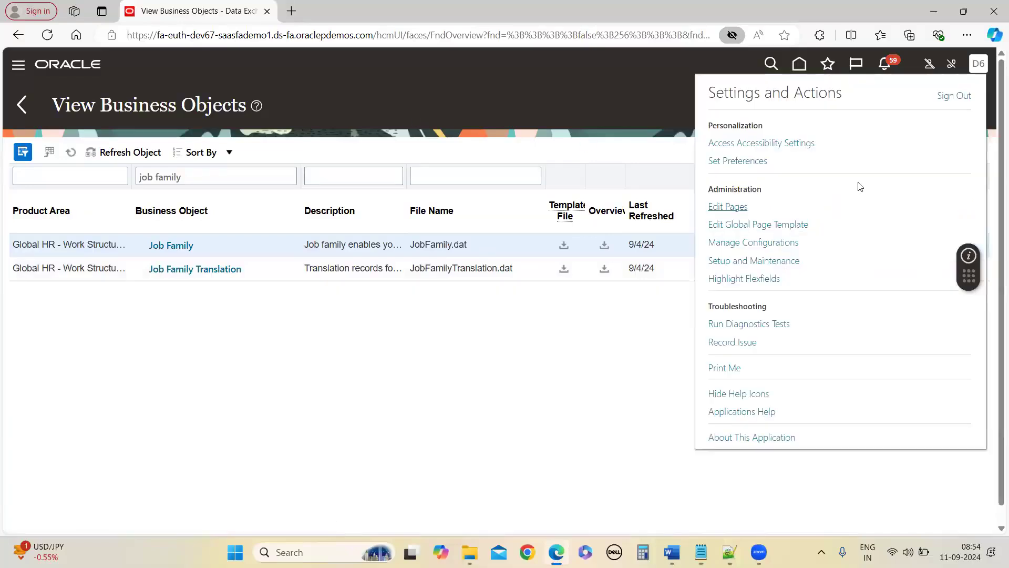
pyautogui.click(747, 261)
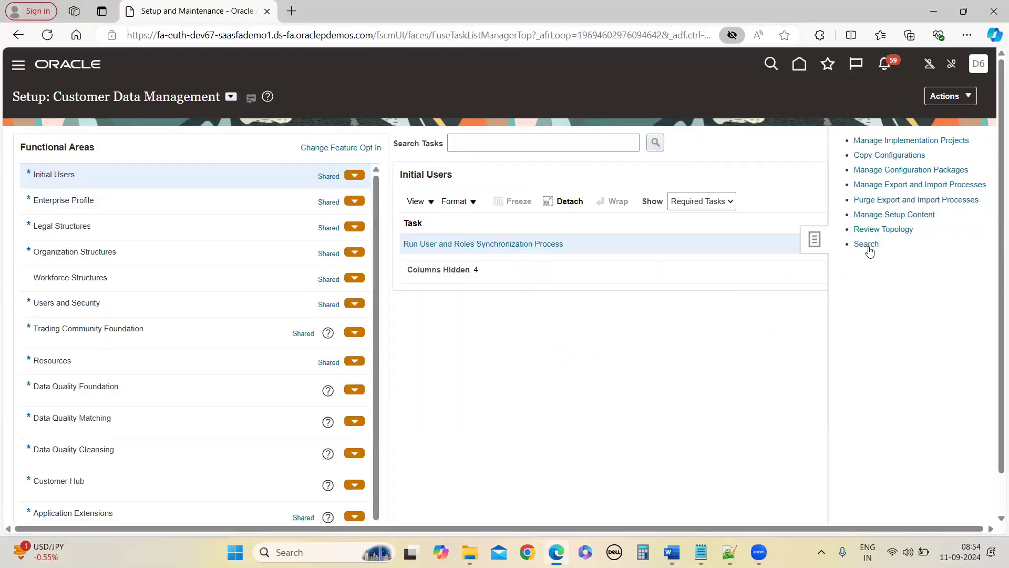
# Step: Search the setup tasks for "Manage des" and open the Manage Descriptive Flexfields task
pyautogui.click(343, 140)
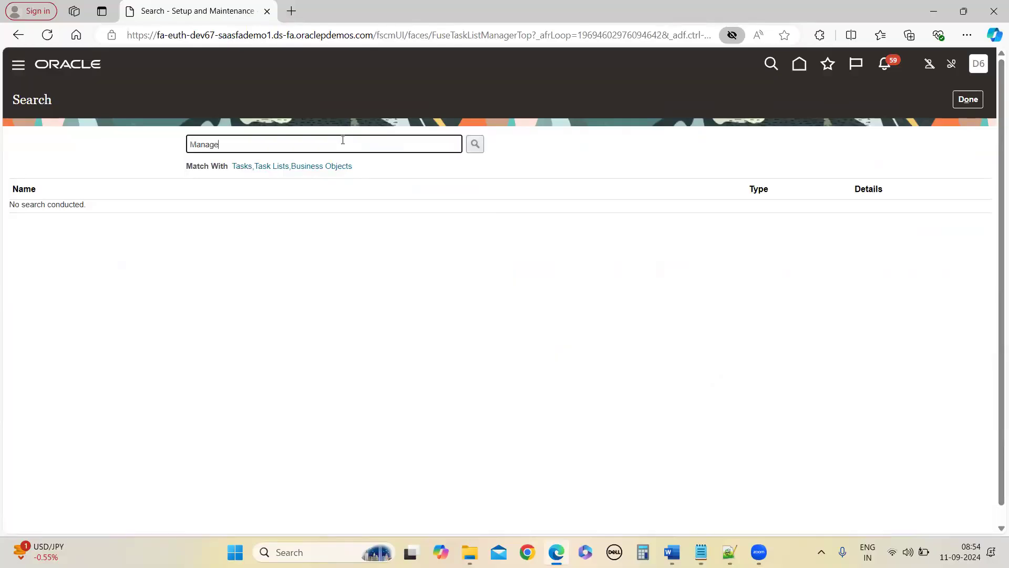
pyautogui.write('Manage Flex')
pyautogui.press('Return')
pyautogui.write('s')
pyautogui.press('Return')
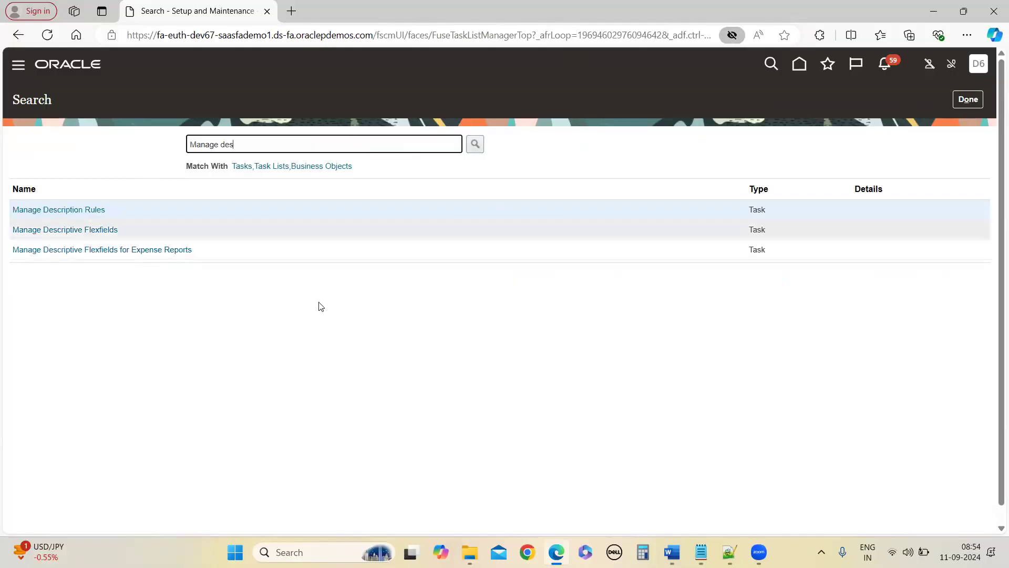
pyautogui.click(32, 230)
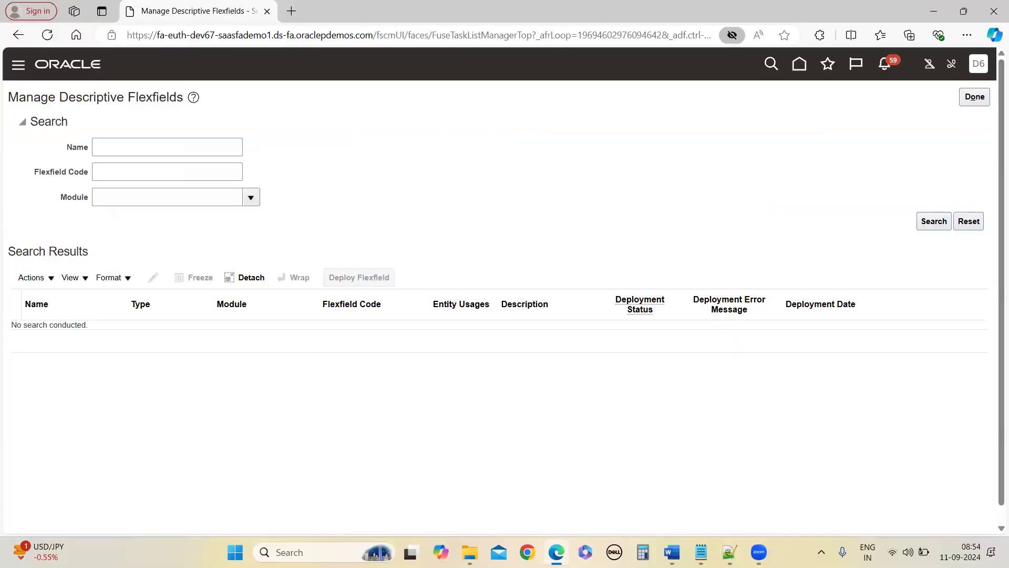
# Step: Find the flexfield with code PER_JOBS_DFF, copied from the Notepad notes, and open Job Attributes for editing
pyautogui.click(126, 174)
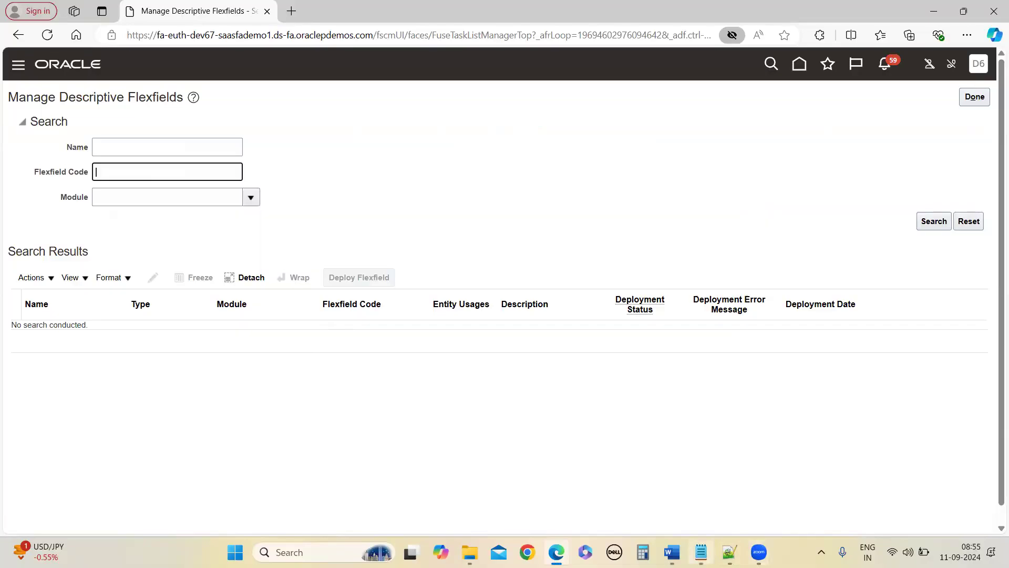
pyautogui.click(680, 536)
pyautogui.moveTo(12, 463); pyautogui.dragTo(121, 467)
pyautogui.hotkey('ctrl', 'c')
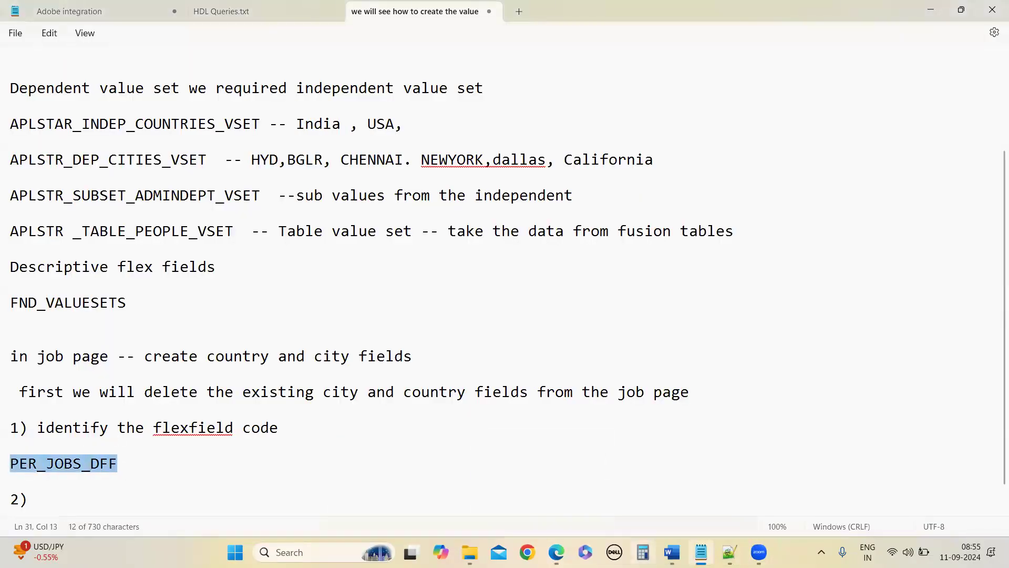
pyautogui.click(562, 508)
pyautogui.hotkey('ctrl', 'v')
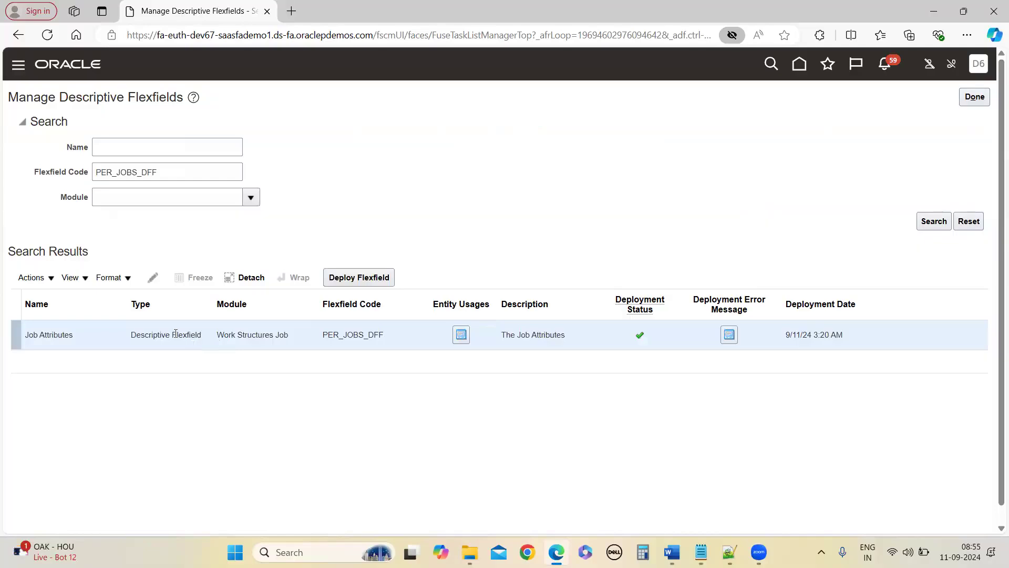
pyautogui.click(153, 277)
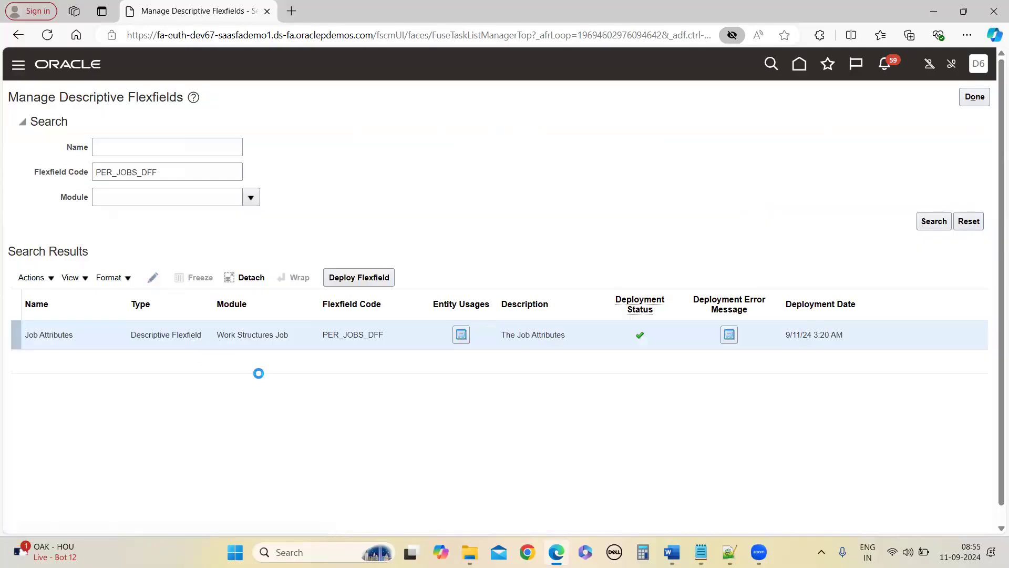
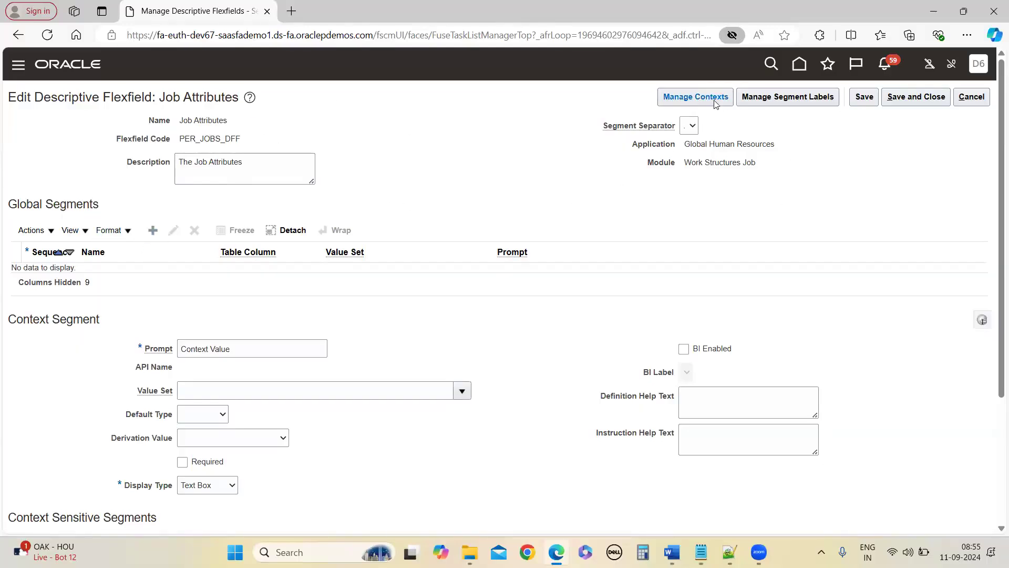
# Step: Switch to Notepad and replace the "2)" line with "NOtE: We can create fields in job page two ways"
pyautogui.moveTo(701, 552)
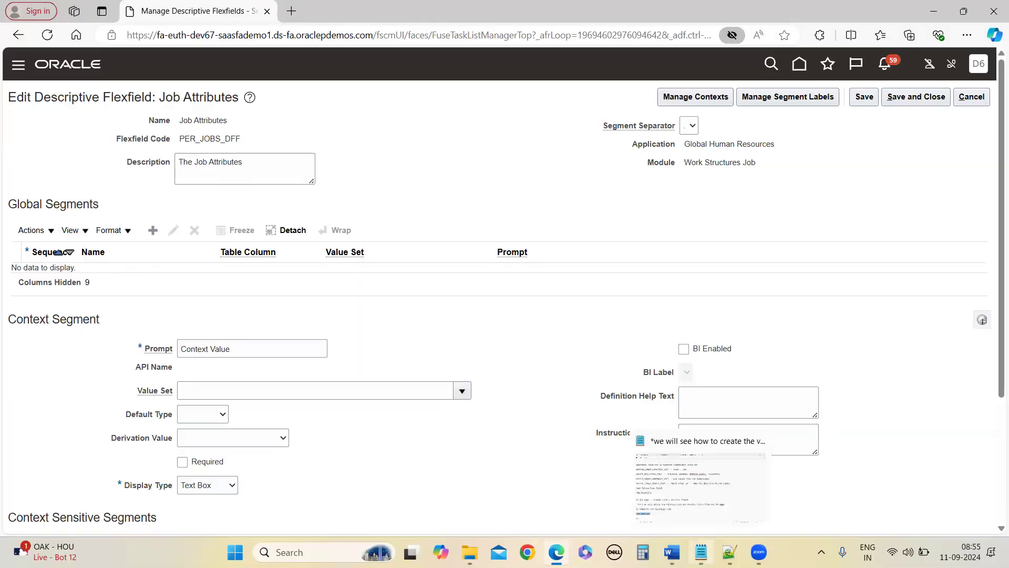
pyautogui.click(702, 479)
pyautogui.click(122, 481)
pyautogui.moveTo(30, 471); pyautogui.dragTo(13, 484)
pyautogui.write('N')
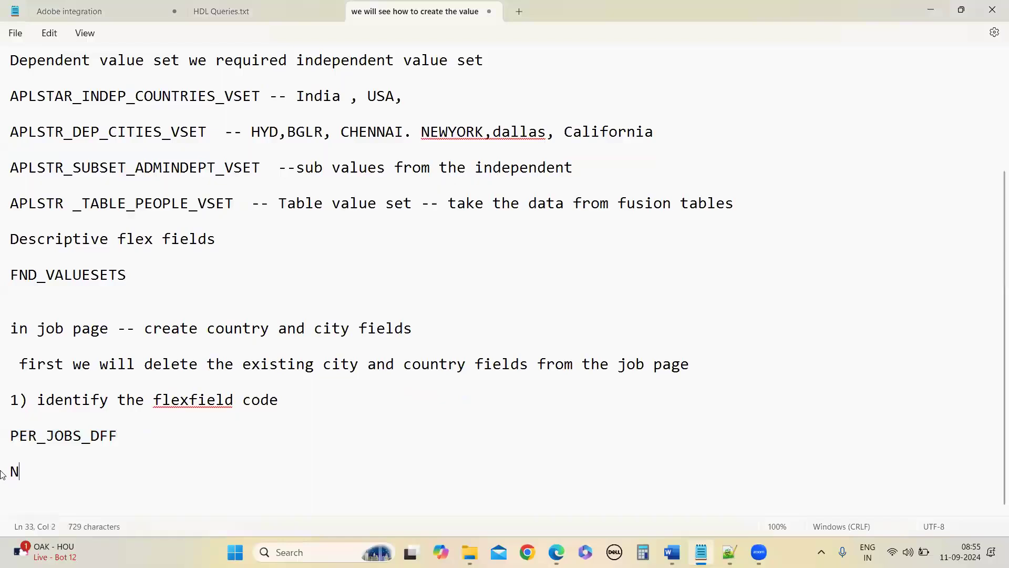
pyautogui.write('Ote')
pyautogui.press('BackSpace')
pyautogui.write('E: WE')
pyautogui.press('BackSpace')
pyautogui.press('BackSpace')
pyautogui.write('e ')
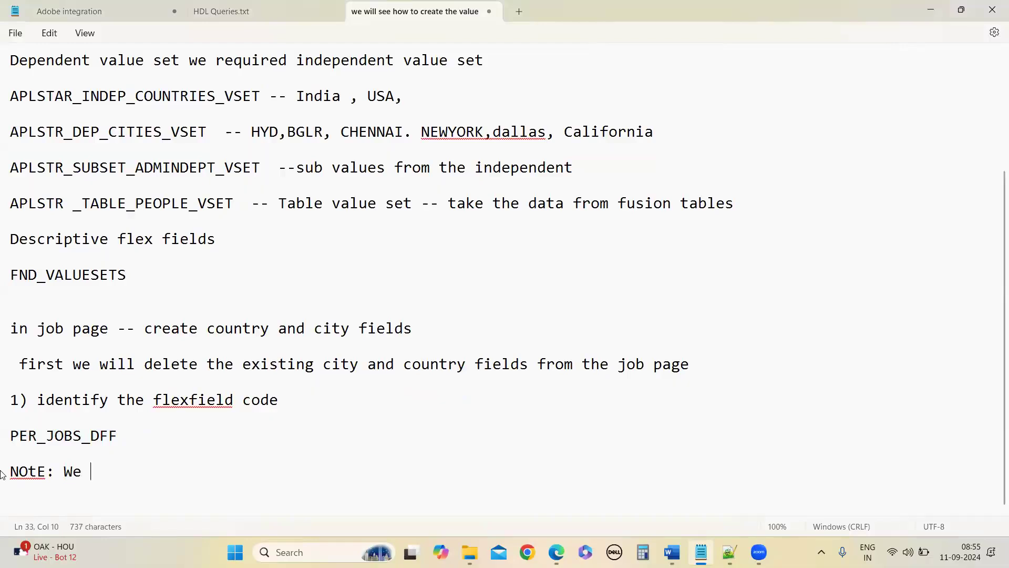
pyautogui.write('can create fields in ')
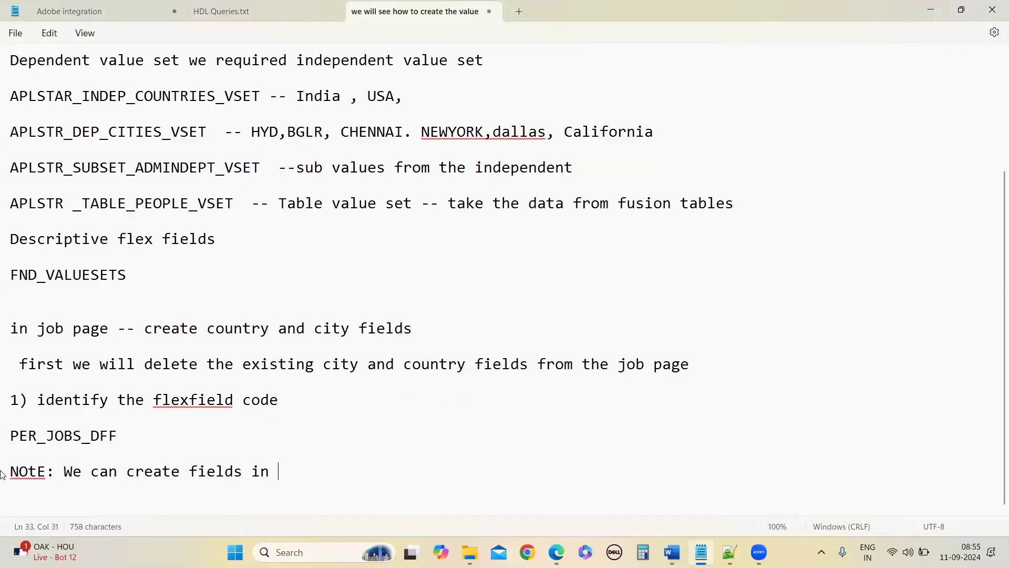
pyautogui.write('job page two ways')
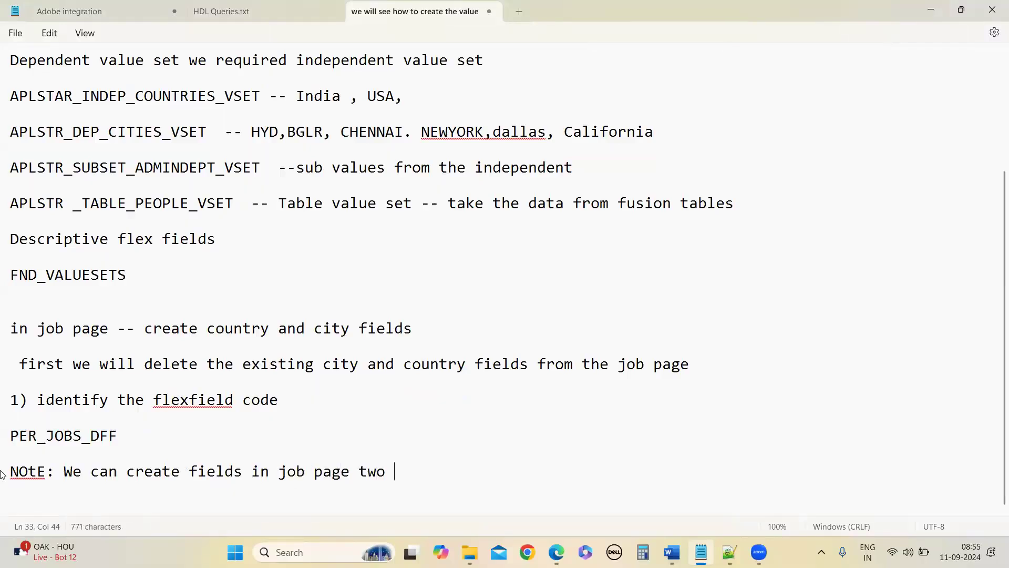
# Step: List the two ways under the note as indented lines "1) manage context" and "2)global segements", with blank lines between
pyautogui.press('Return')
pyautogui.press('Return')
pyautogui.write('1) manag')
pyautogui.press('BackSpace')
pyautogui.write('age co')
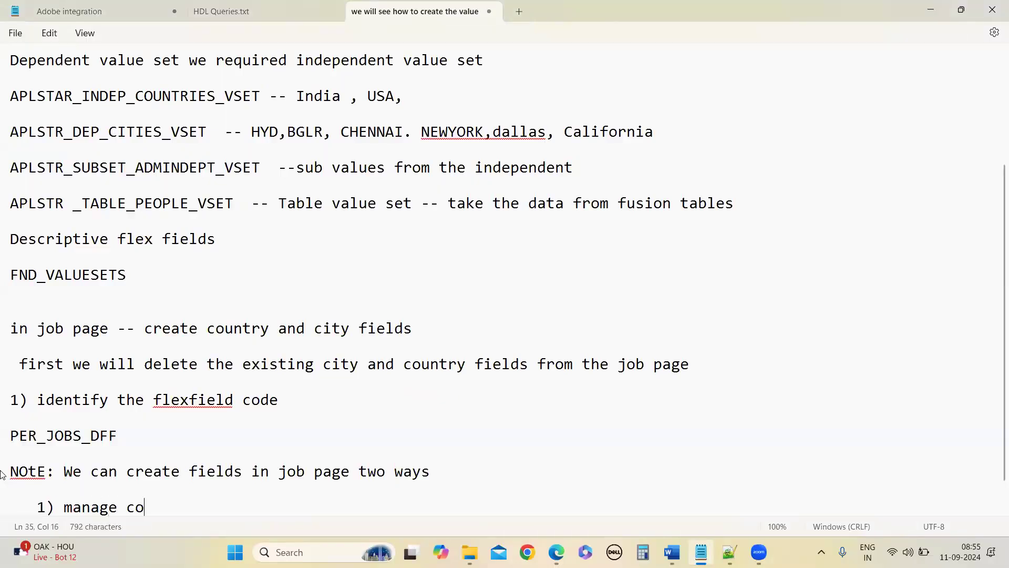
pyautogui.write('ntext')
pyautogui.press('Return')
pyautogui.press('Return')
pyautogui.write('2')
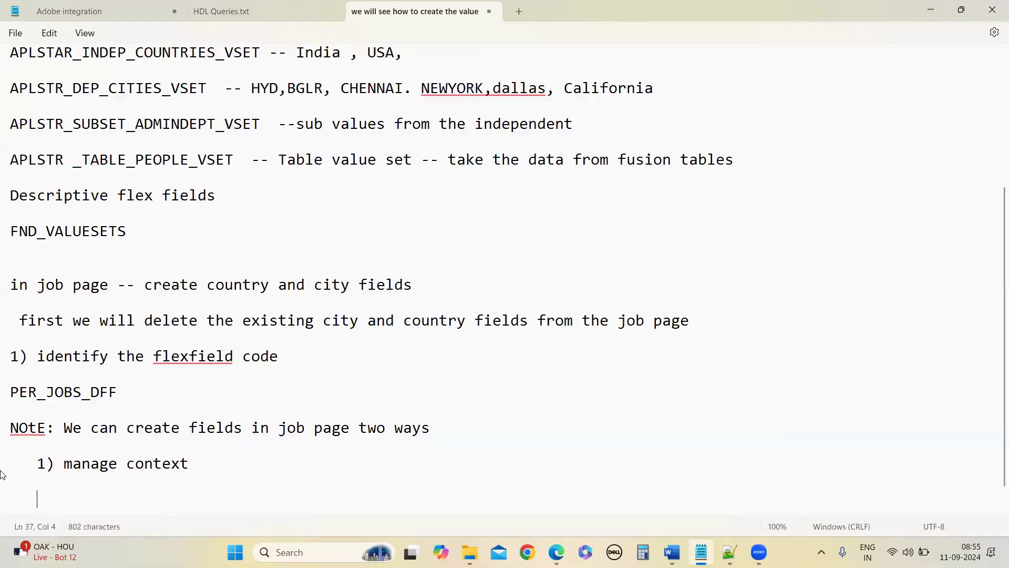
pyautogui.write(')golobal s')
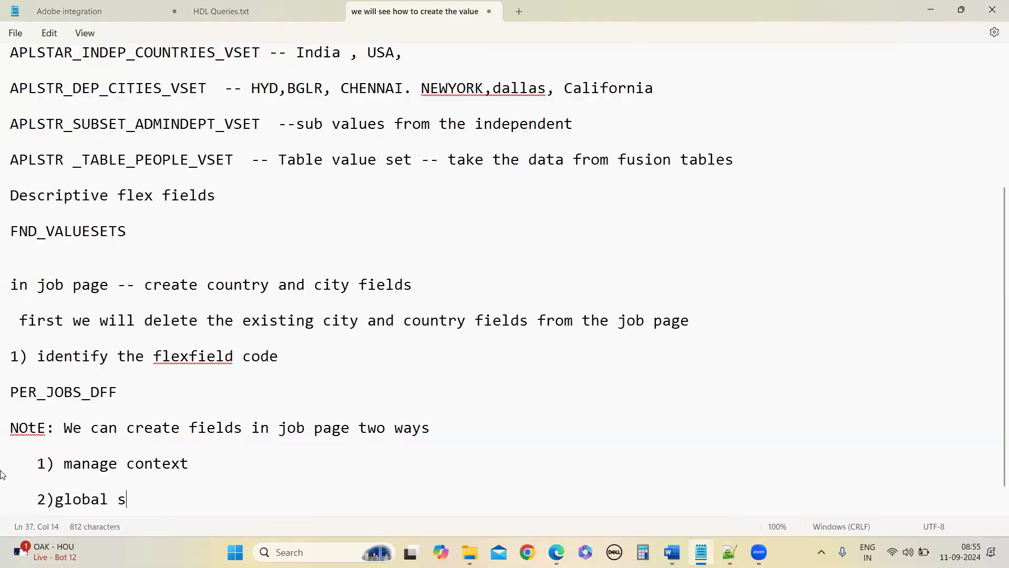
pyautogui.write('egements')
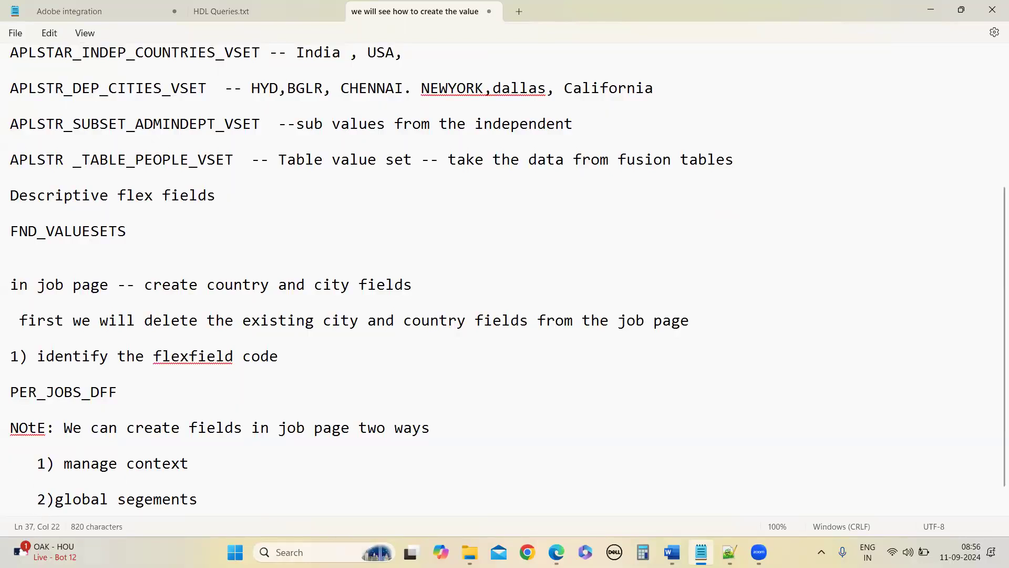
# Step: Switch to the browser, copy the base address of the Oracle Fusion site, and load it in a new tab
pyautogui.moveTo(557, 552)
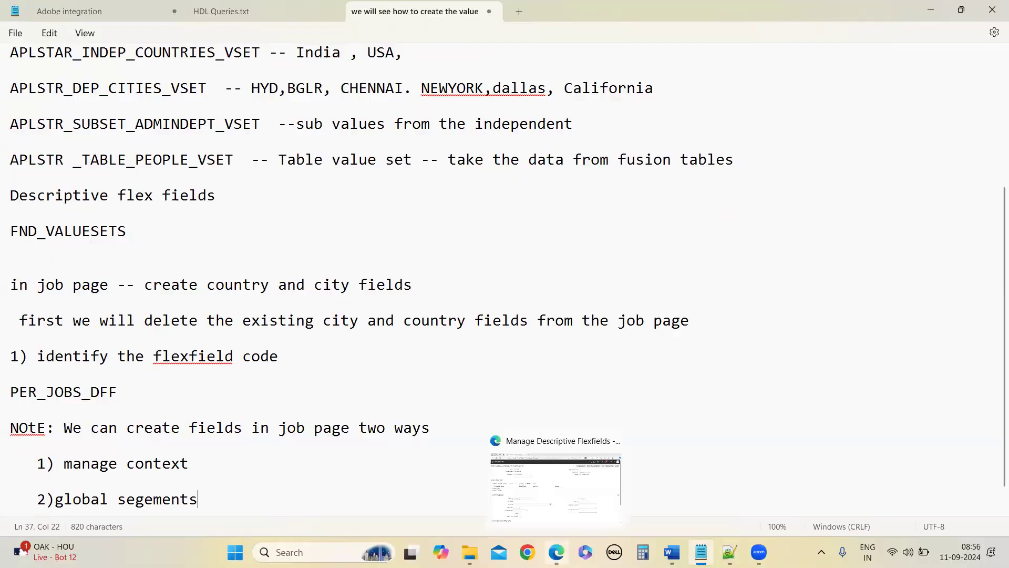
pyautogui.click(552, 496)
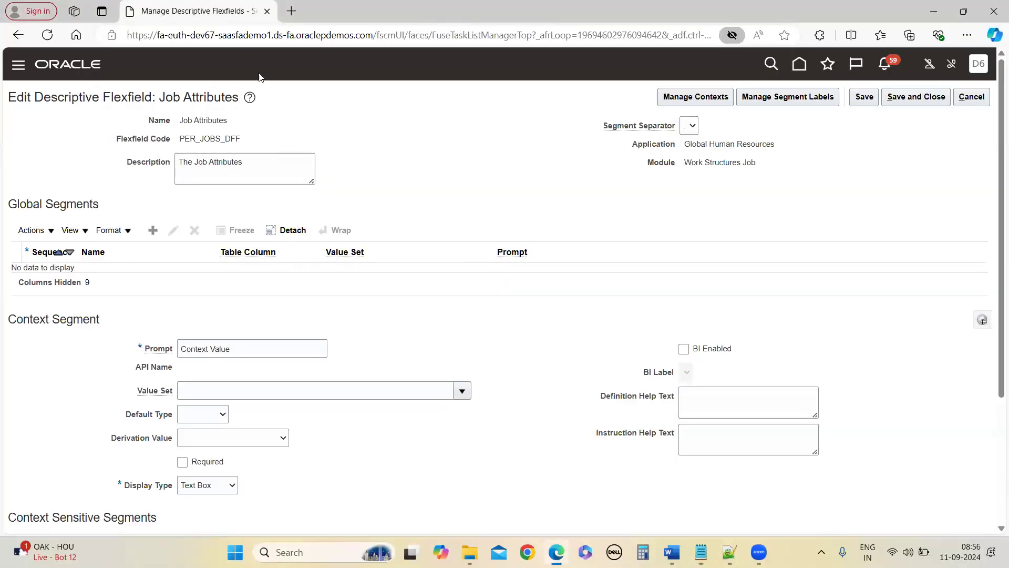
pyautogui.click(355, 41)
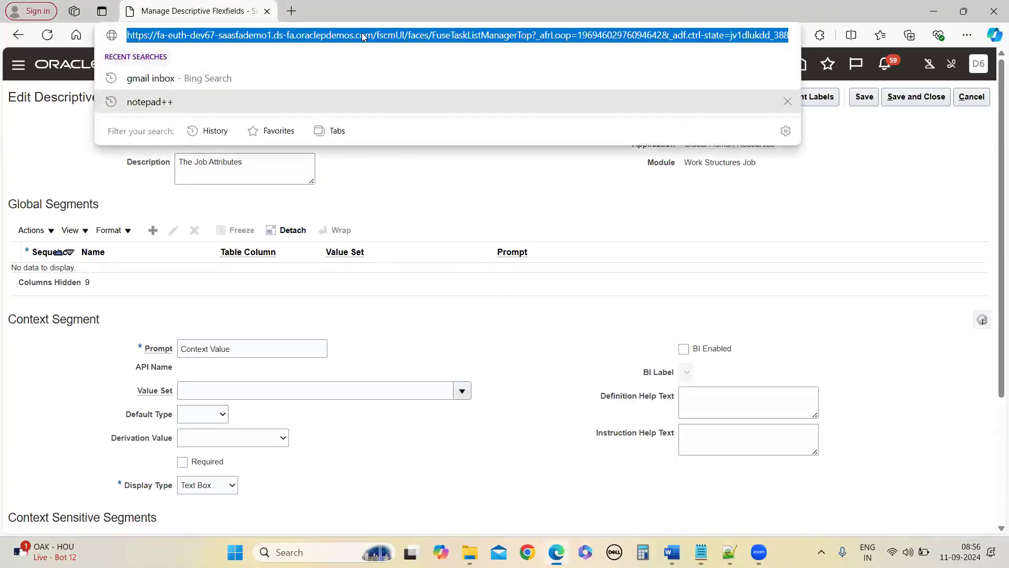
pyautogui.press('Escape')
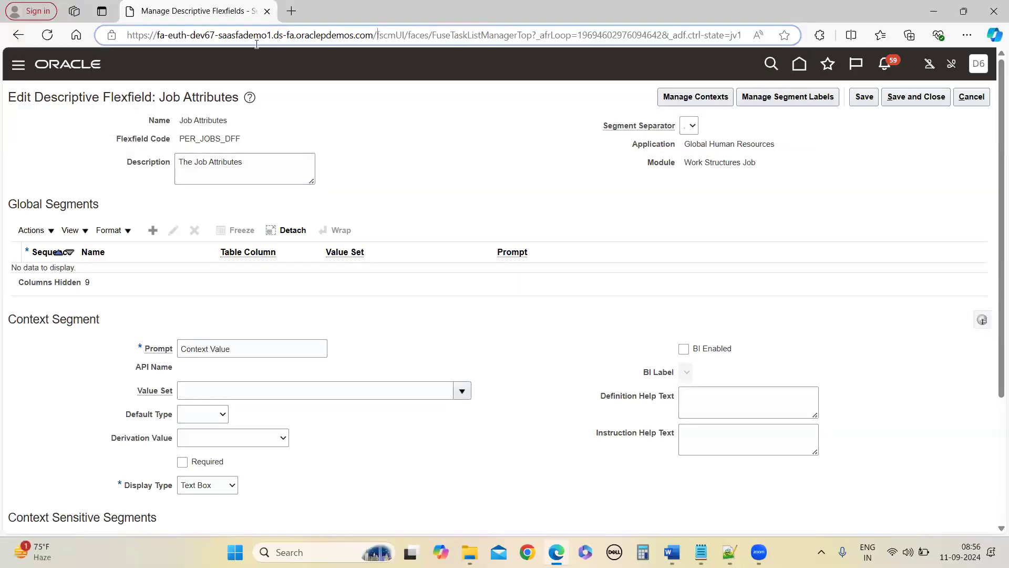
pyautogui.hotkey('shift', 'Home')
pyautogui.hotkey('ctrl', 'c')
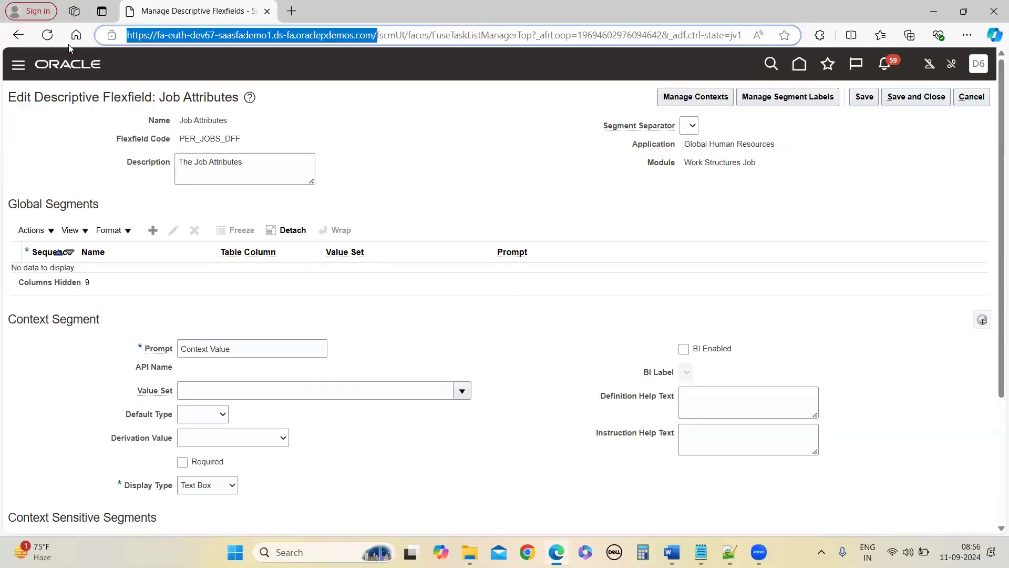
pyautogui.click(291, 11)
pyautogui.hotkey('ctrl', 'v')
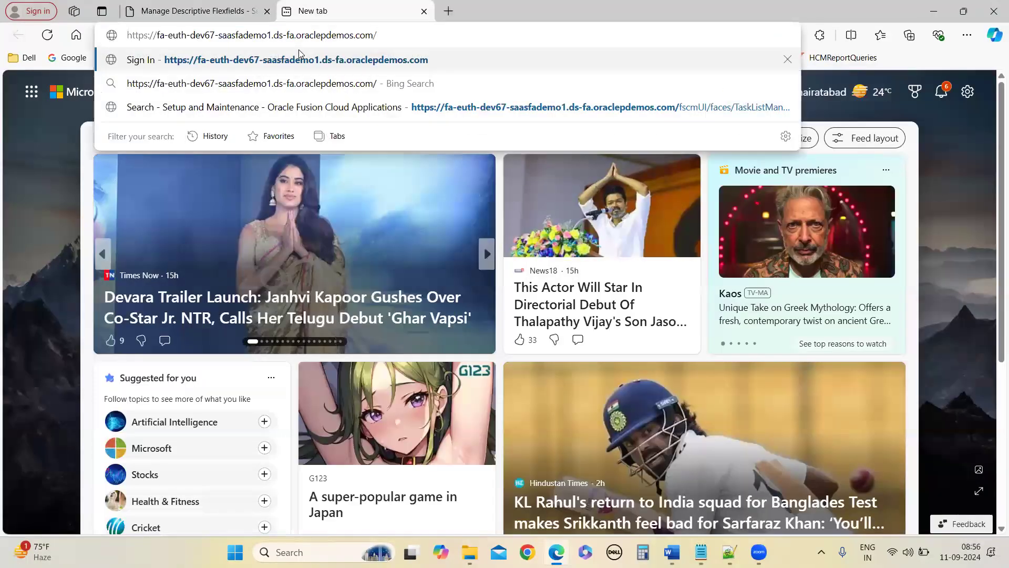
pyautogui.press('Return')
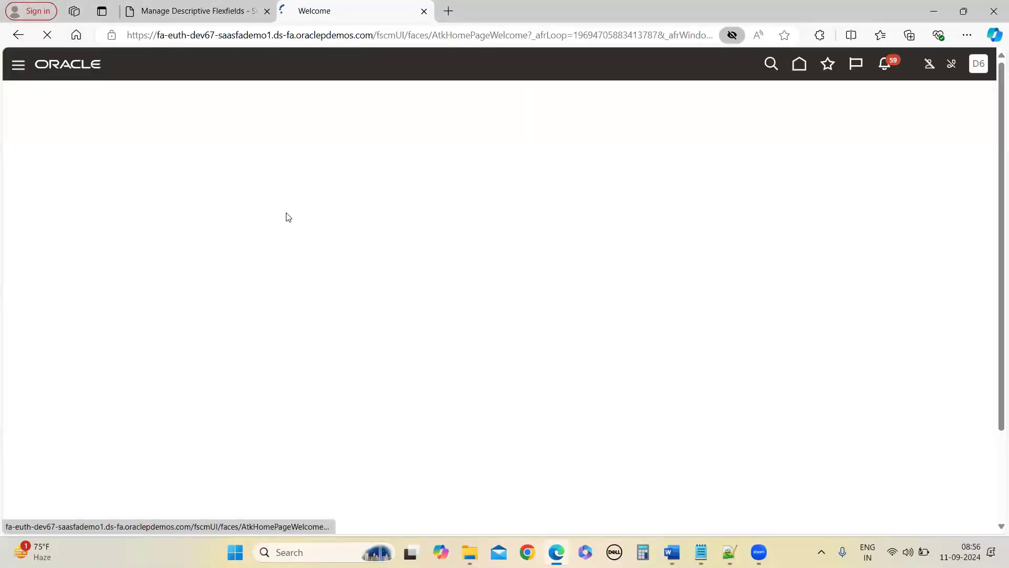
# Step: Open Setup and Maintenance from the Welcome page, leaving that page without saving changes
pyautogui.click(981, 65)
pyautogui.click(739, 262)
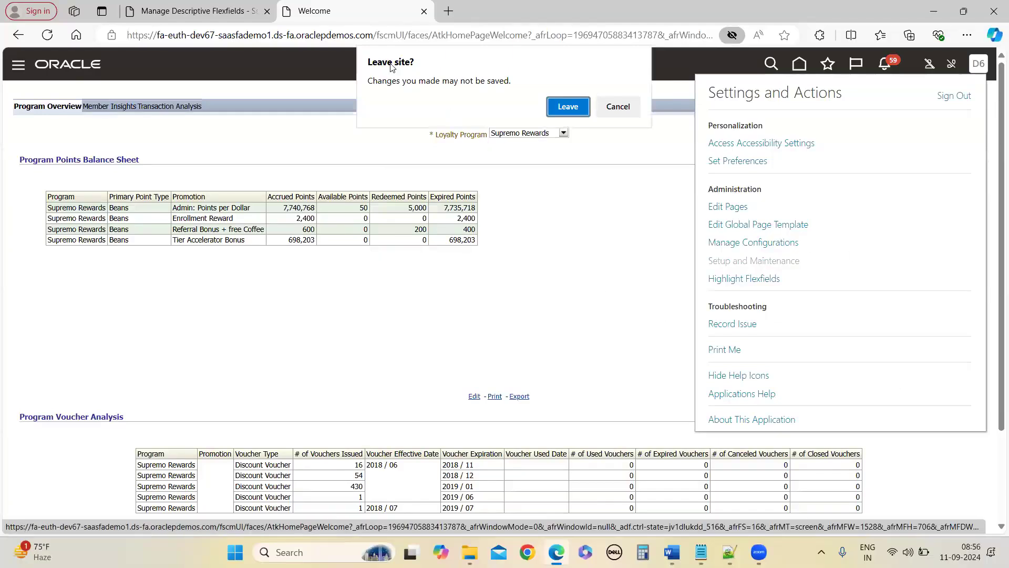
pyautogui.click(579, 109)
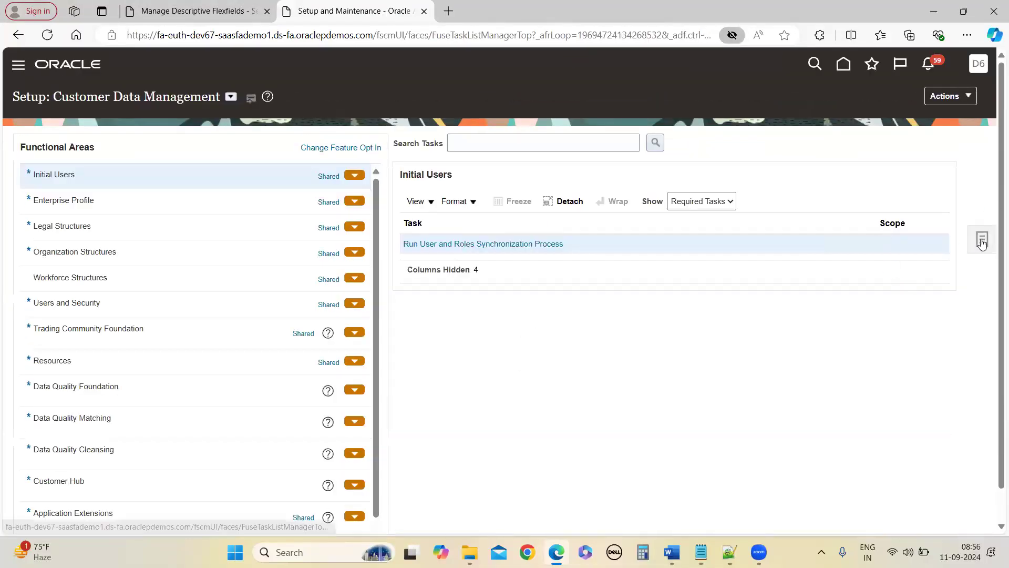
# Step: Search the setup tasks for "Manage Job" and open the Manage Job task
pyautogui.click(982, 239)
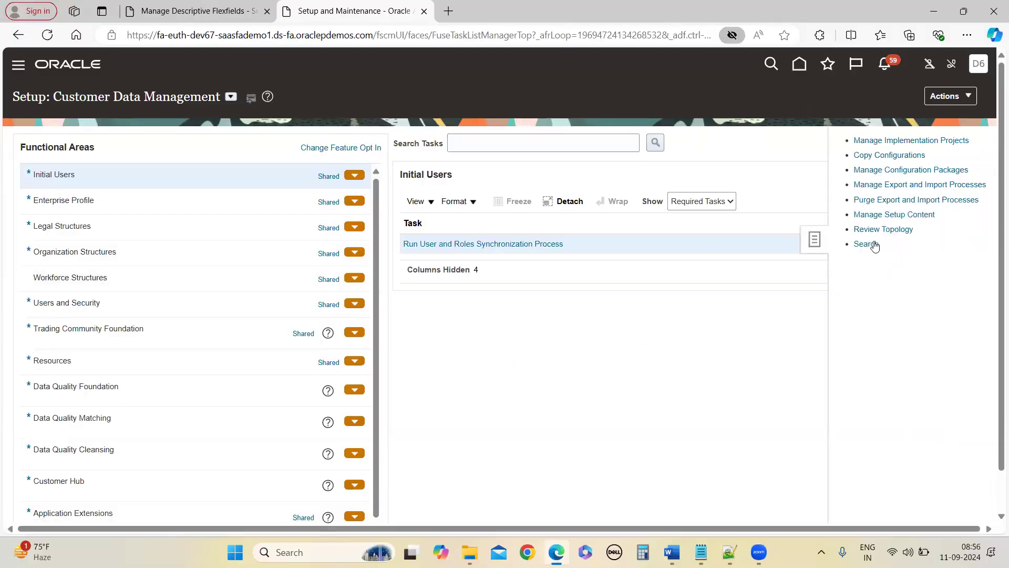
pyautogui.click(335, 140)
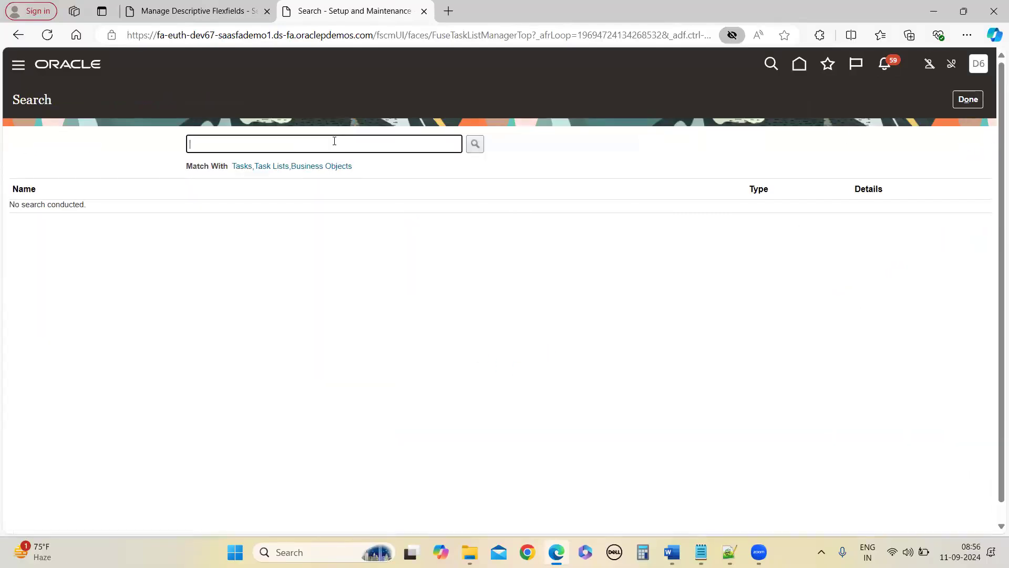
pyautogui.write('Manage Job')
pyautogui.press('Return')
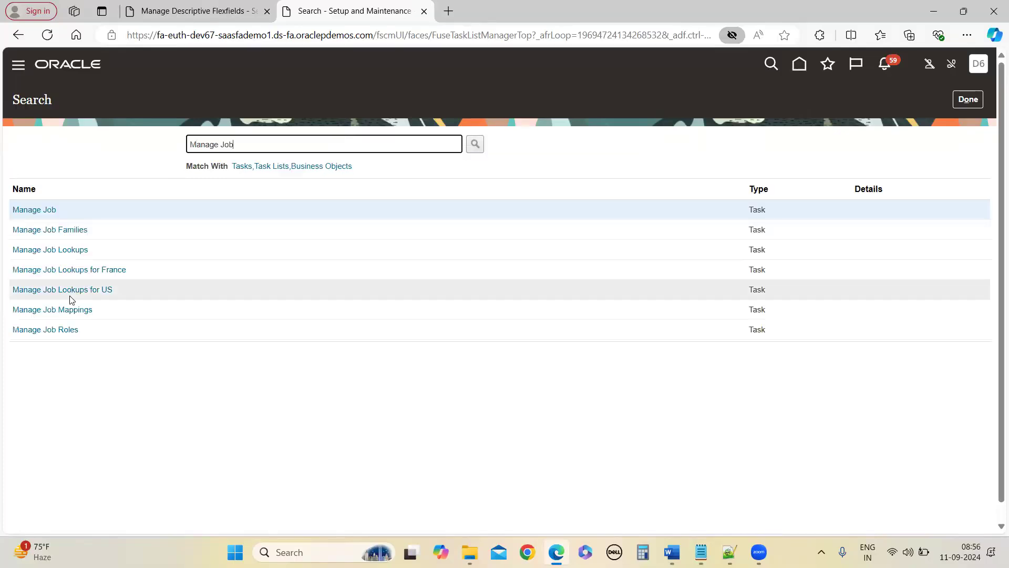
pyautogui.click(36, 210)
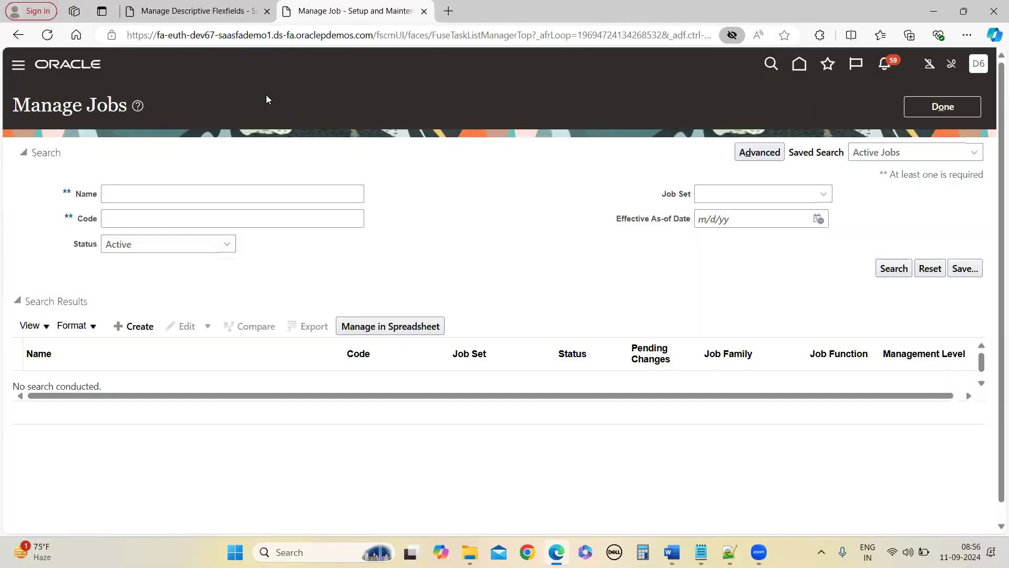
# Step: Start a new job with name "dgh" and code "dsge", and proceed to its Job Details page
pyautogui.click(131, 327)
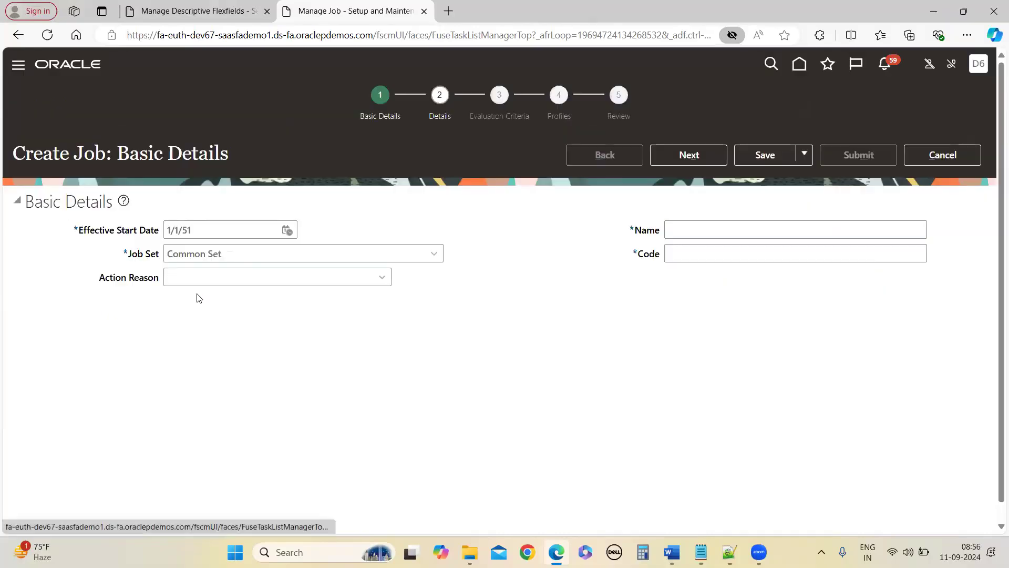
pyautogui.click(702, 230)
pyautogui.write('dgh')
pyautogui.click(689, 256)
pyautogui.write('dsge')
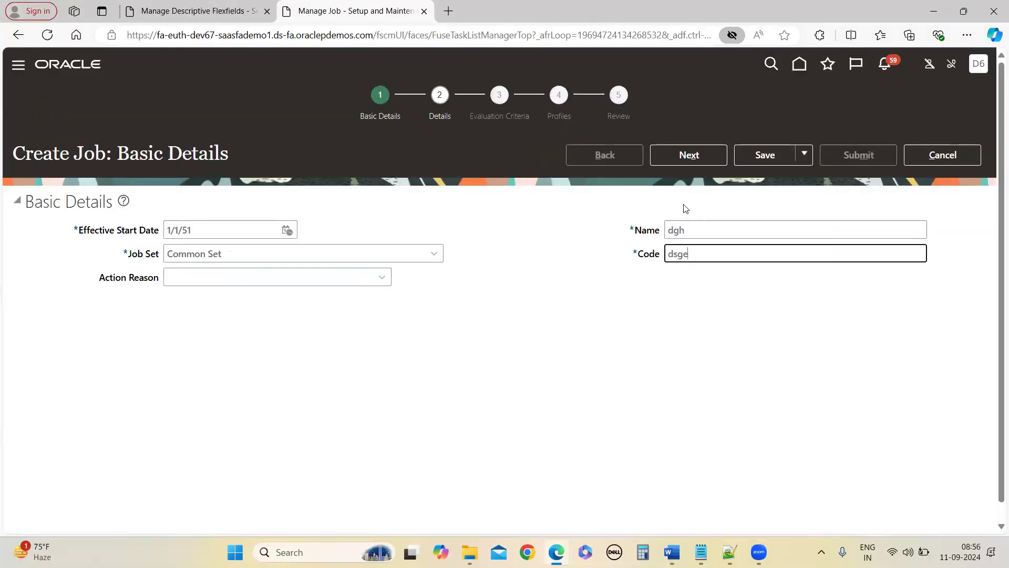
pyautogui.click(689, 155)
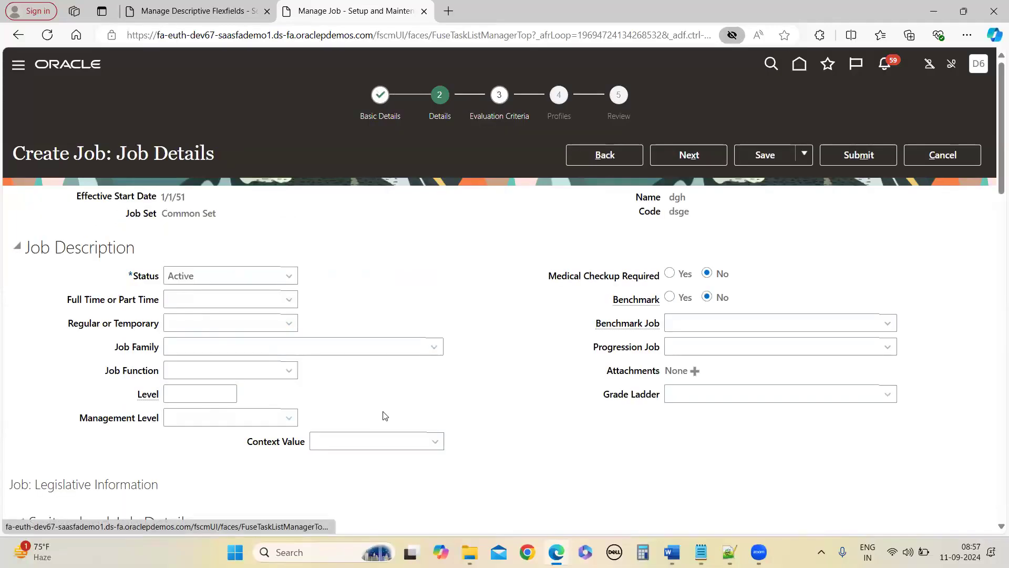
# Step: Compare the Global Segments section of the Job Attributes flexfield with the fields on the Create Job details page
pyautogui.click(167, 14)
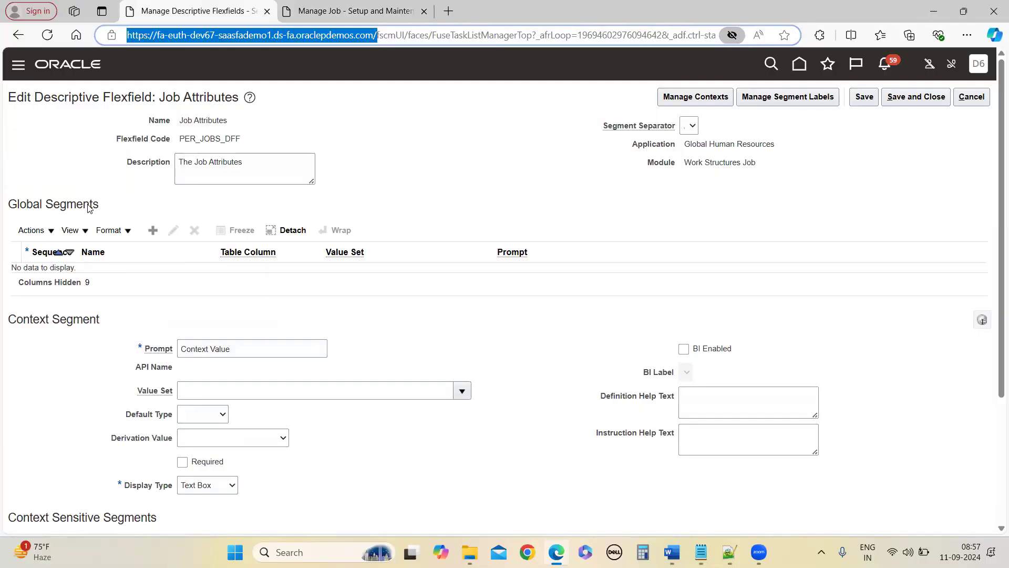
pyautogui.click(323, 12)
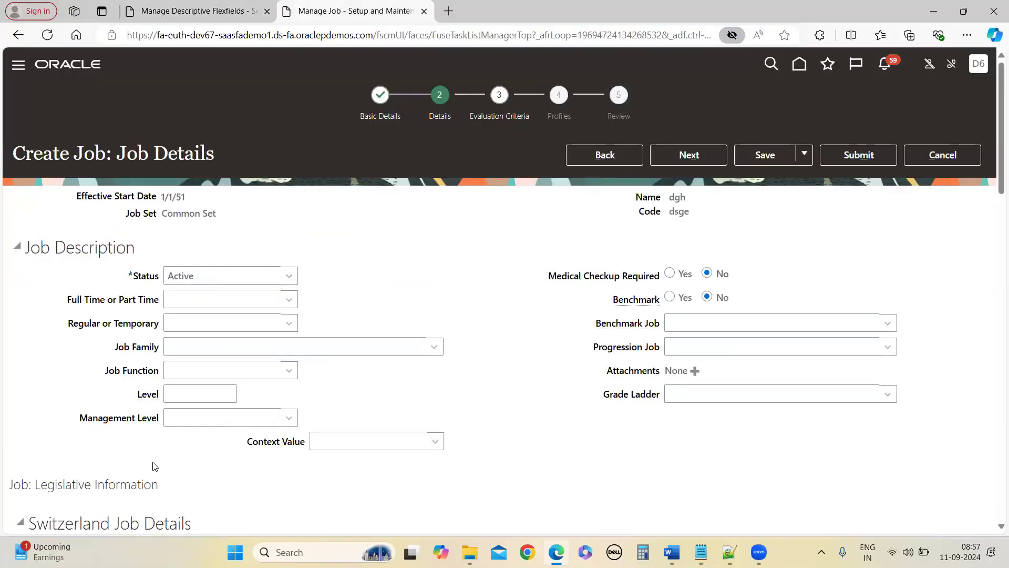
pyautogui.click(212, 11)
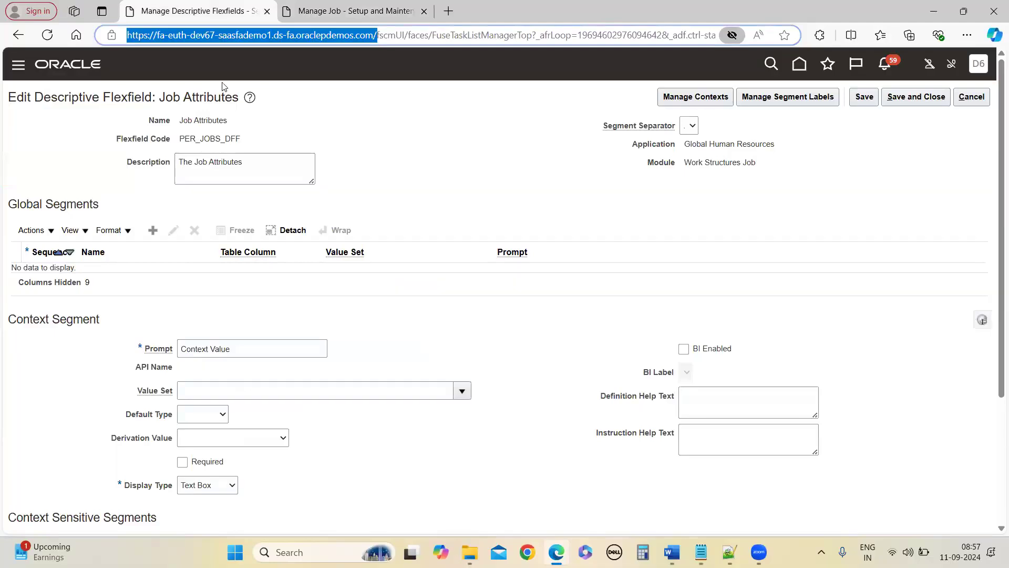
pyautogui.hotkey('ctrl', 'Tab')
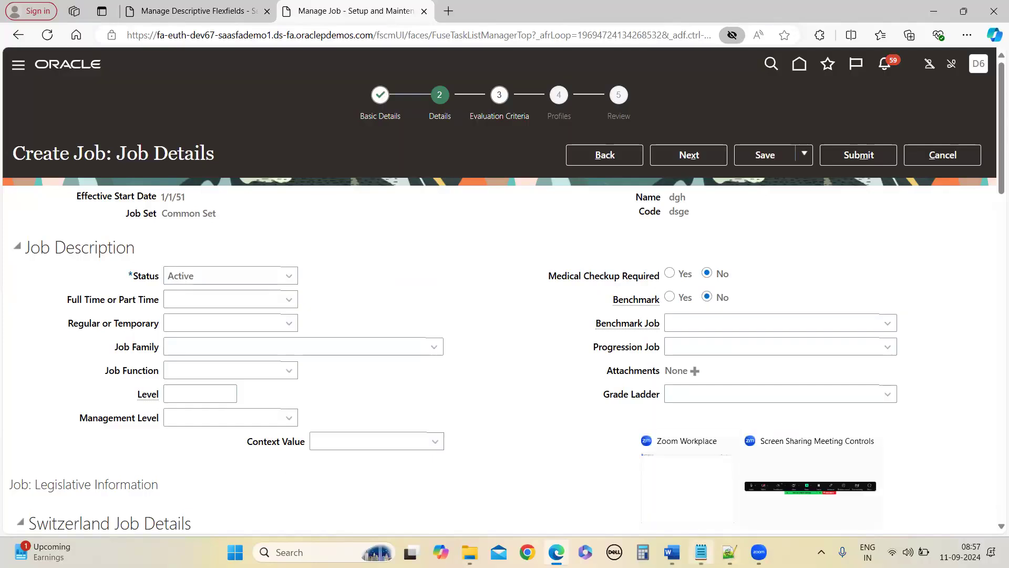
# Step: Switch to Notepad and add "-- if u create the country and city under global segments" to the global segements line
pyautogui.hotkey('alt', 'Tab')
pyautogui.write('-- if ')
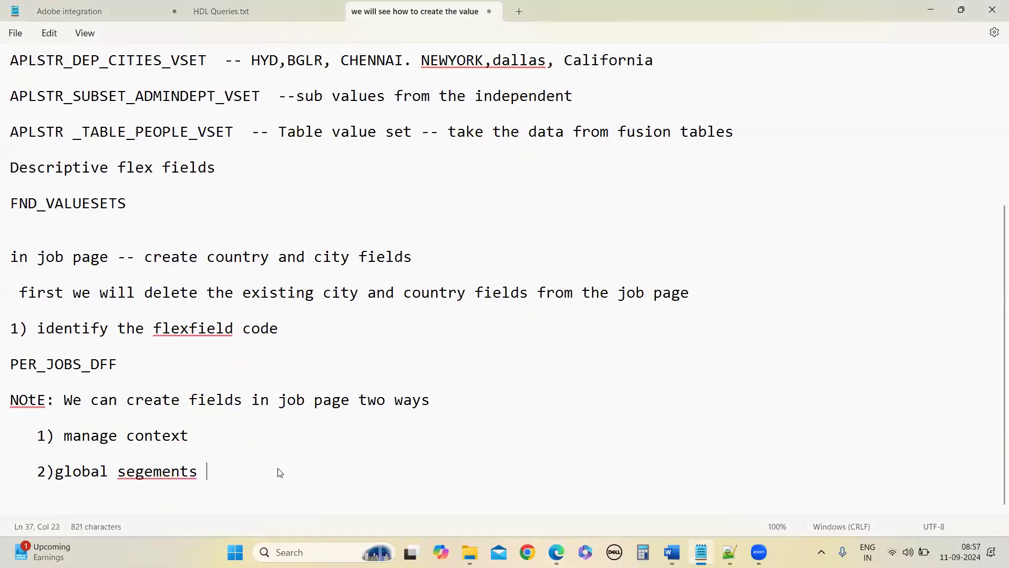
pyautogui.write('u cre')
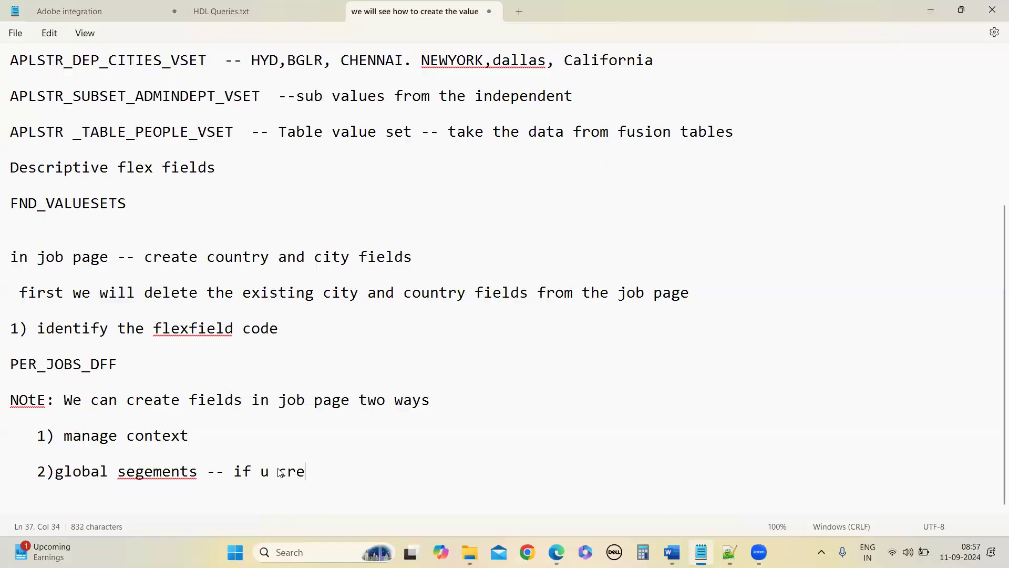
pyautogui.write('ate the country and c')
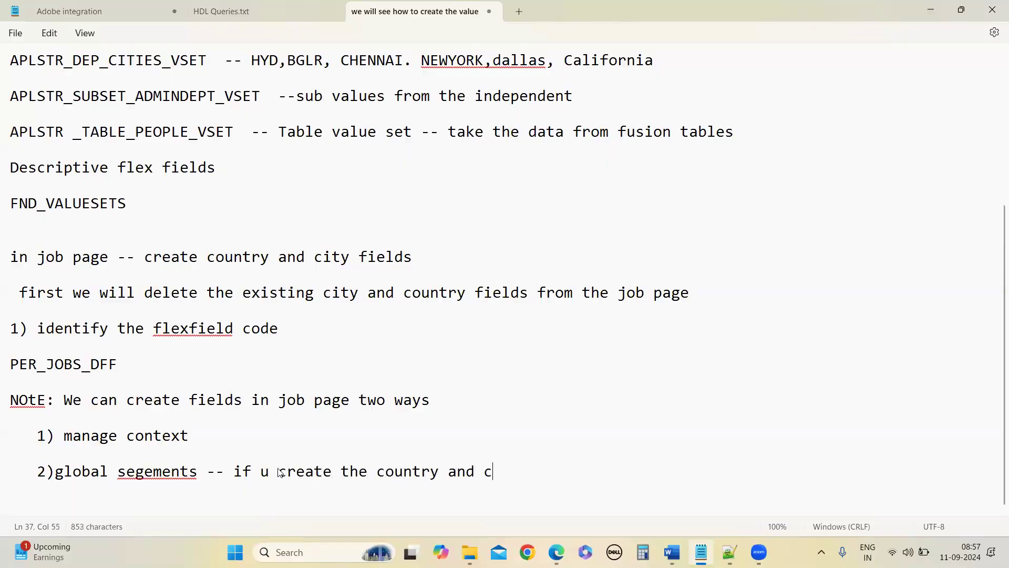
pyautogui.write('ity under global sge')
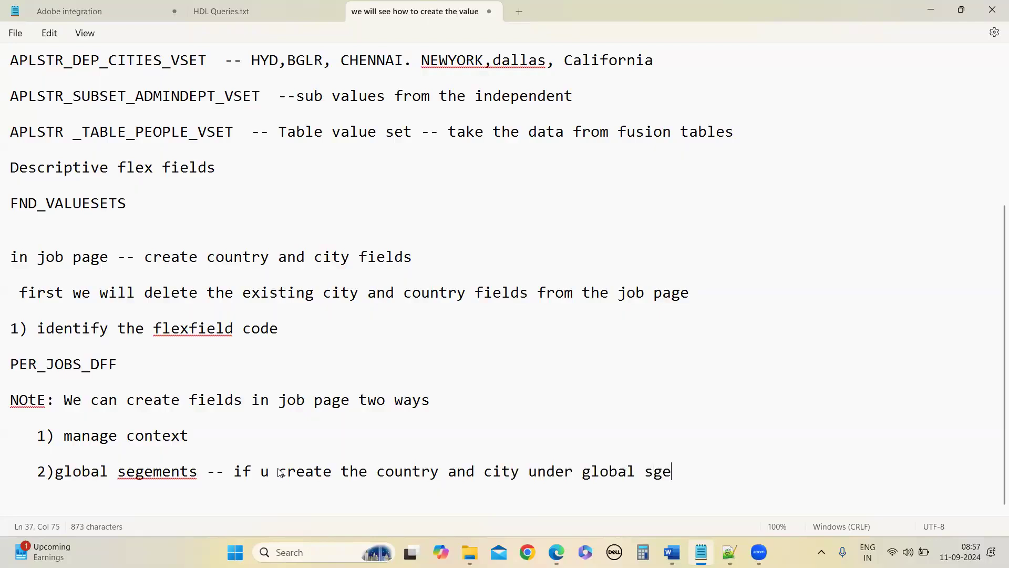
pyautogui.write('ments')
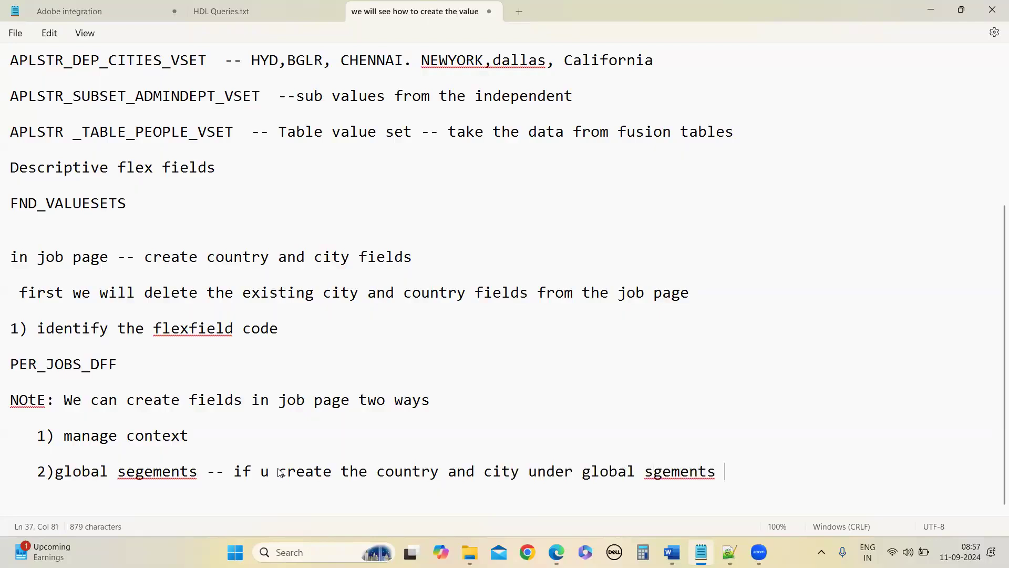
pyautogui.click(665, 473)
pyautogui.press('BackSpace')
pyautogui.write('g')
pyautogui.click(723, 477)
# Step: Complete the global segments line with ", the fields will be appear on job page open"
pyautogui.write(', the fiel')
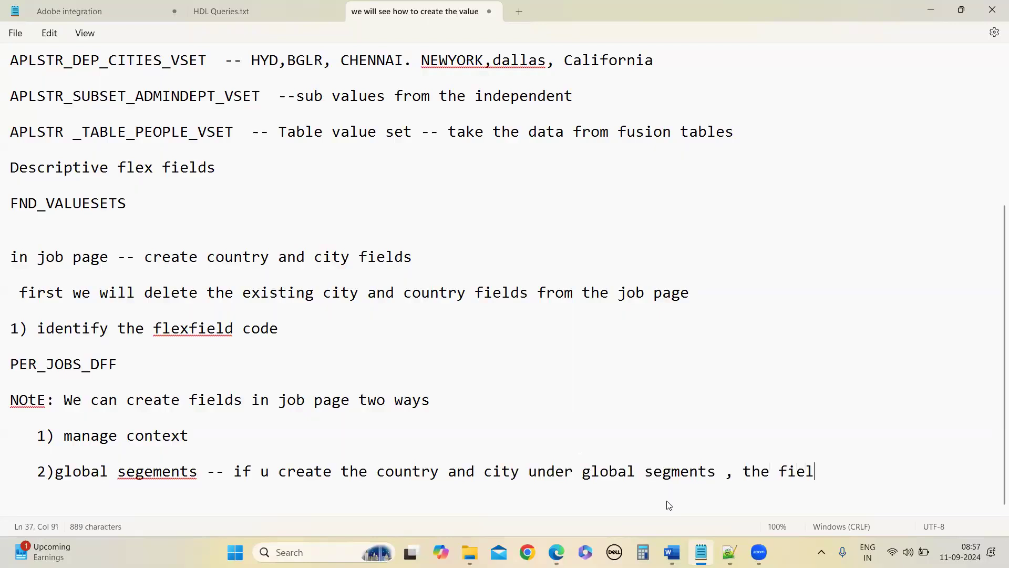
pyautogui.write('ds will be a')
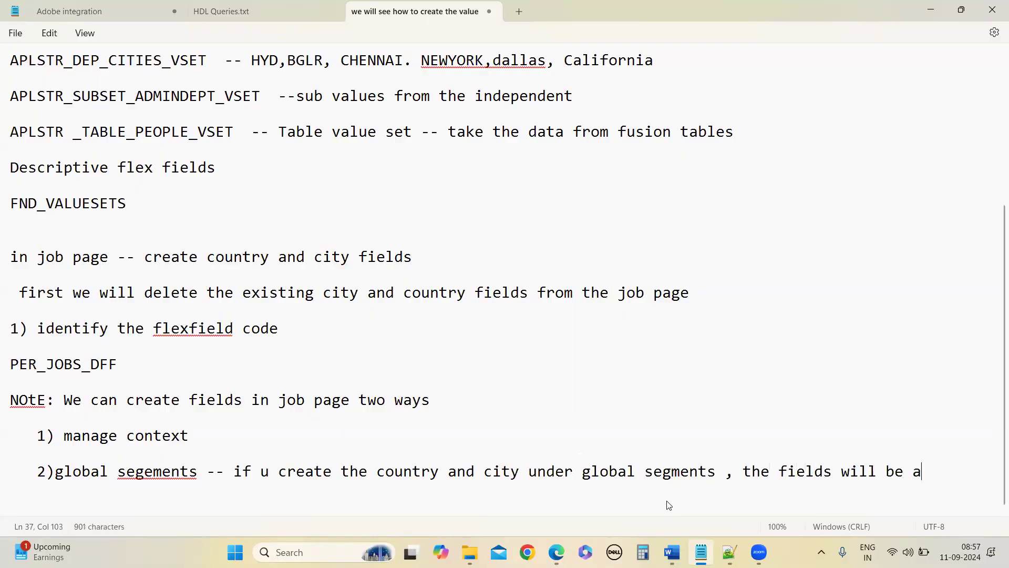
pyautogui.write('ppear on ')
pyautogui.write('kp')
pyautogui.press('BackSpace')
pyautogui.press('BackSpace')
pyautogui.write('job')
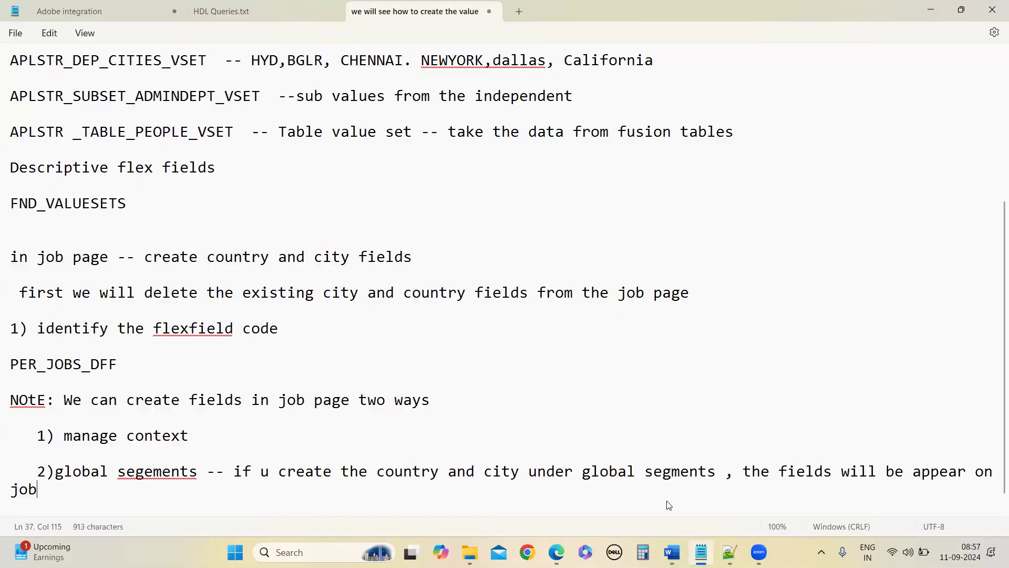
pyautogui.write(' page open')
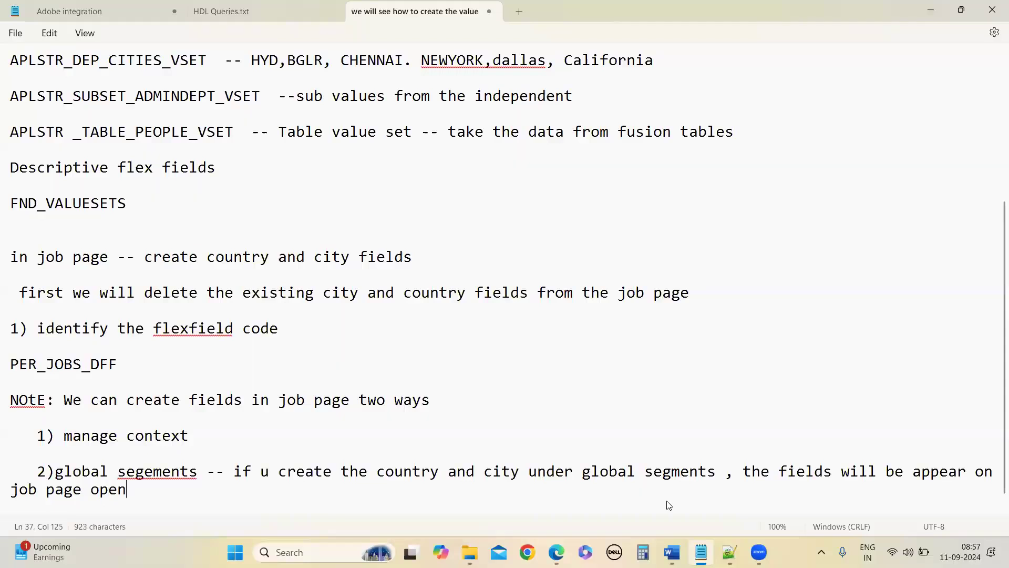
# Step: Start the explanation after "manage context" with "--" and correct "segements" to "segments" in the second item
pyautogui.click(222, 438)
pyautogui.write('-- to')
pyautogui.click(154, 474)
pyautogui.press('BackSpace')
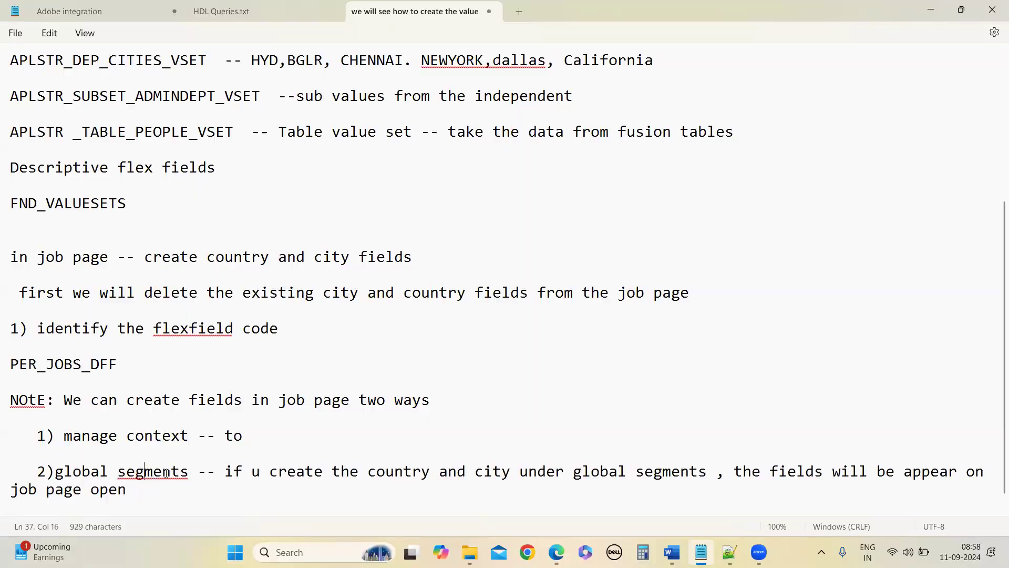
# Step: Describe manage context with "we will create one name called location , this name will be appear in" after the dashes
pyautogui.click(284, 432)
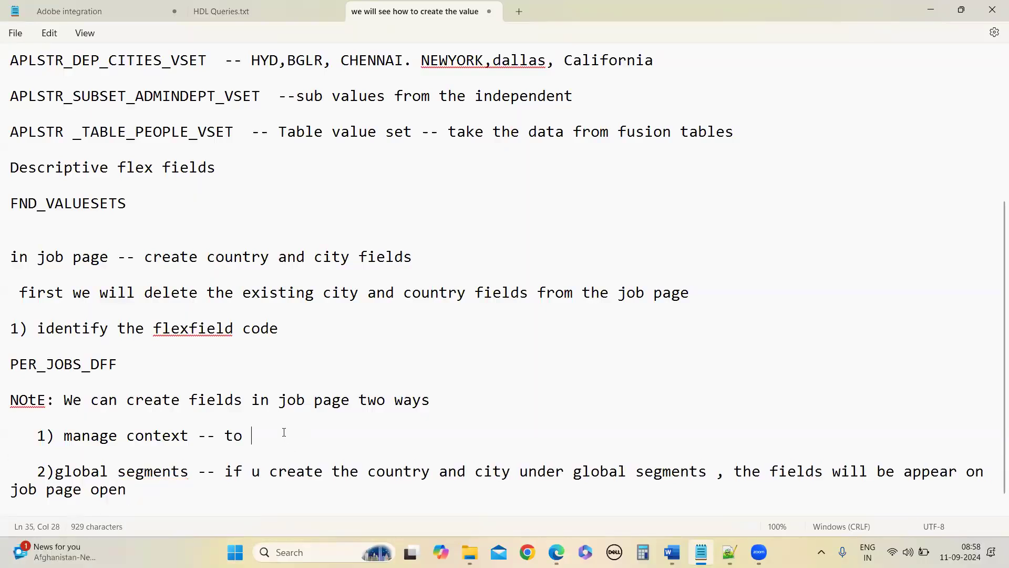
pyautogui.press('BackSpace')
pyautogui.write('u')
pyautogui.press('BackSpace')
pyautogui.write('we will create ')
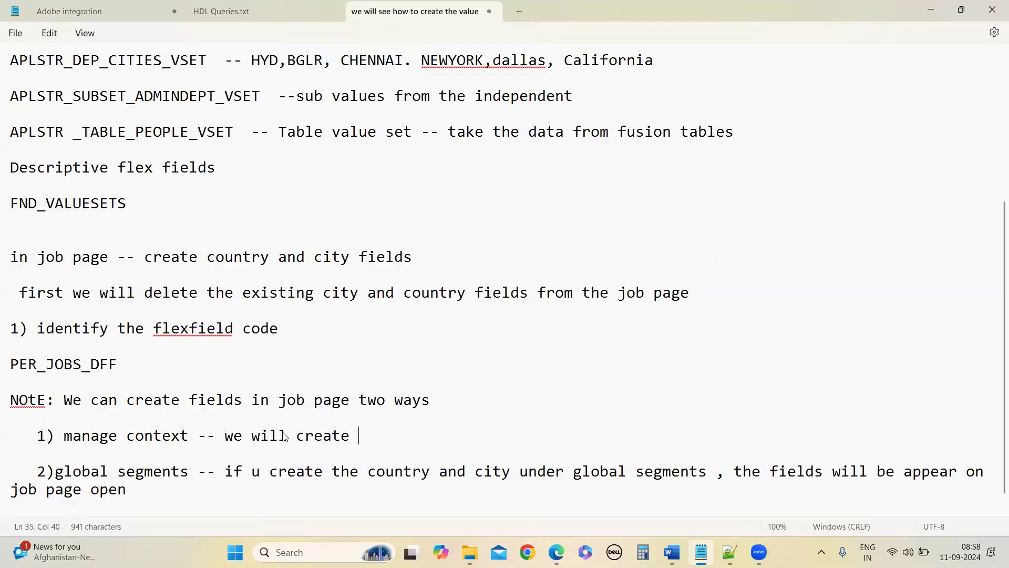
pyautogui.write('one name called ')
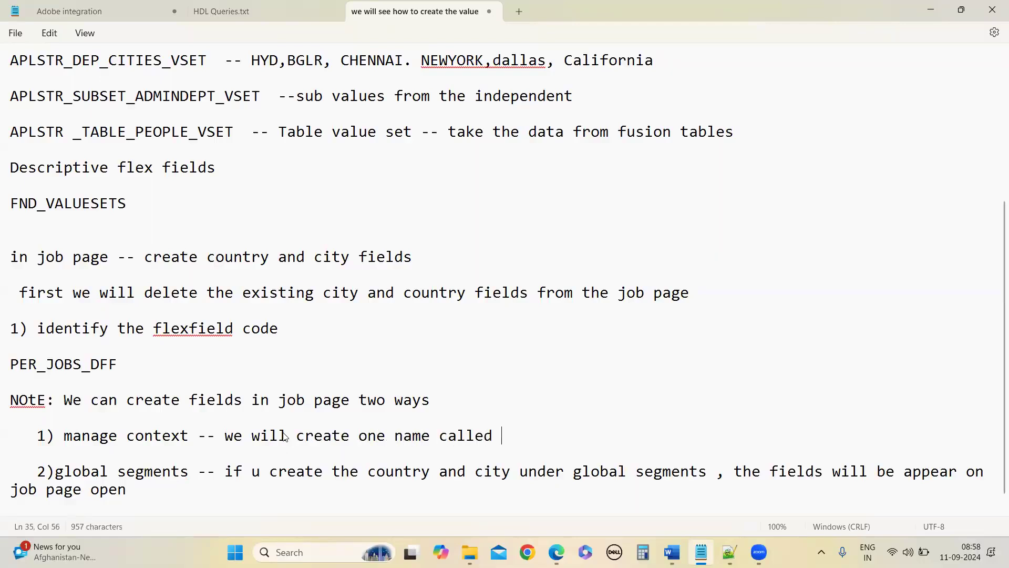
pyautogui.write('location , this name ')
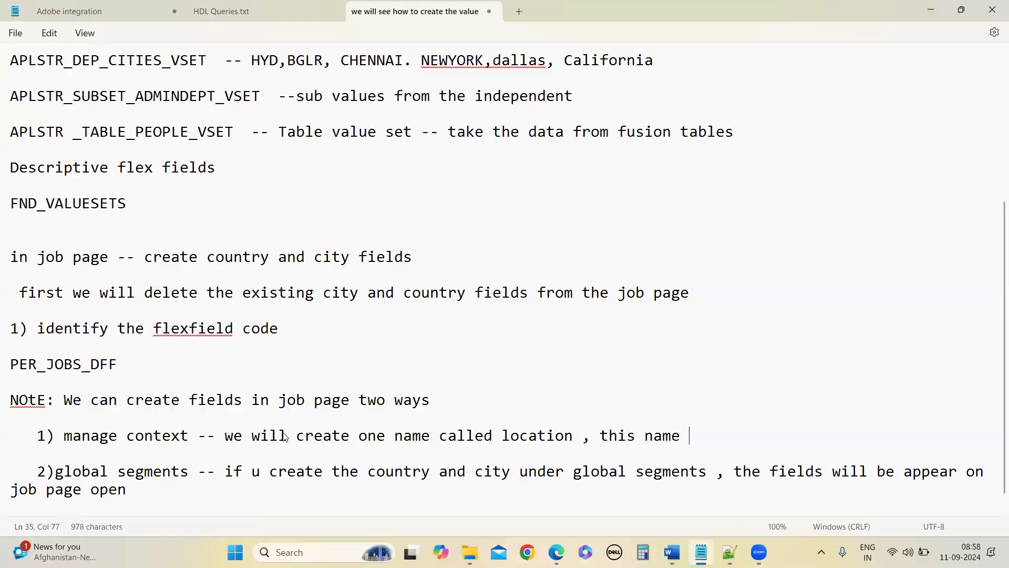
pyautogui.write('will be appe')
pyautogui.write('n')
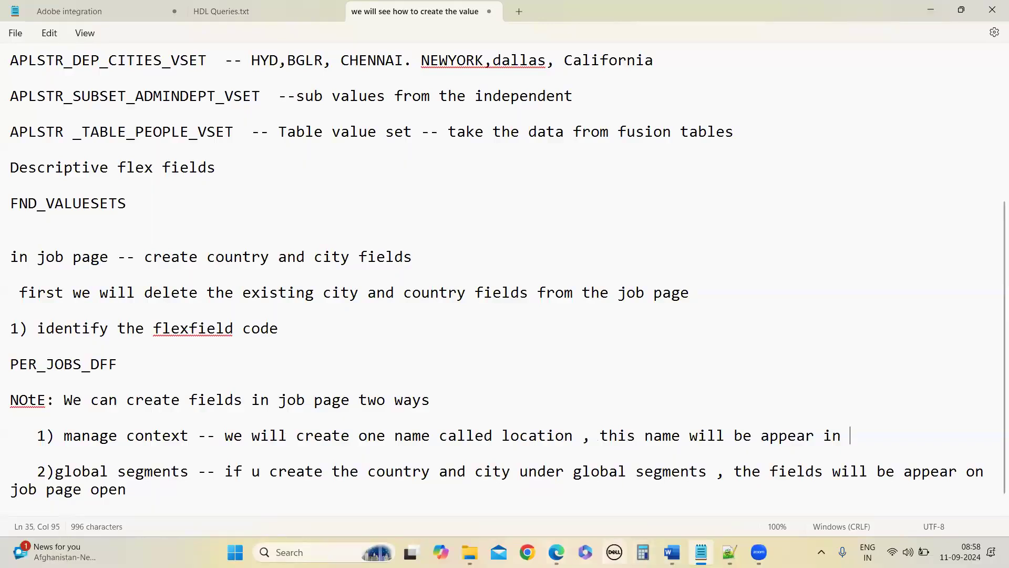
# Step: Switch to the browser and examine the Context Value choices on the Job Details page alongside the Job Attributes flexfield's Manage Contexts option
pyautogui.moveTo(557, 552)
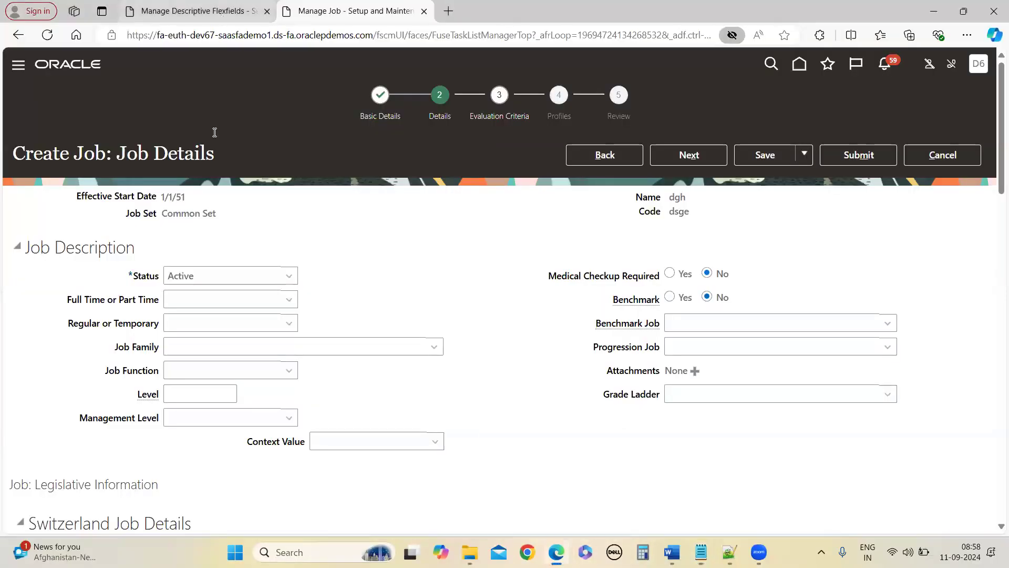
pyautogui.click(555, 486)
pyautogui.click(379, 6)
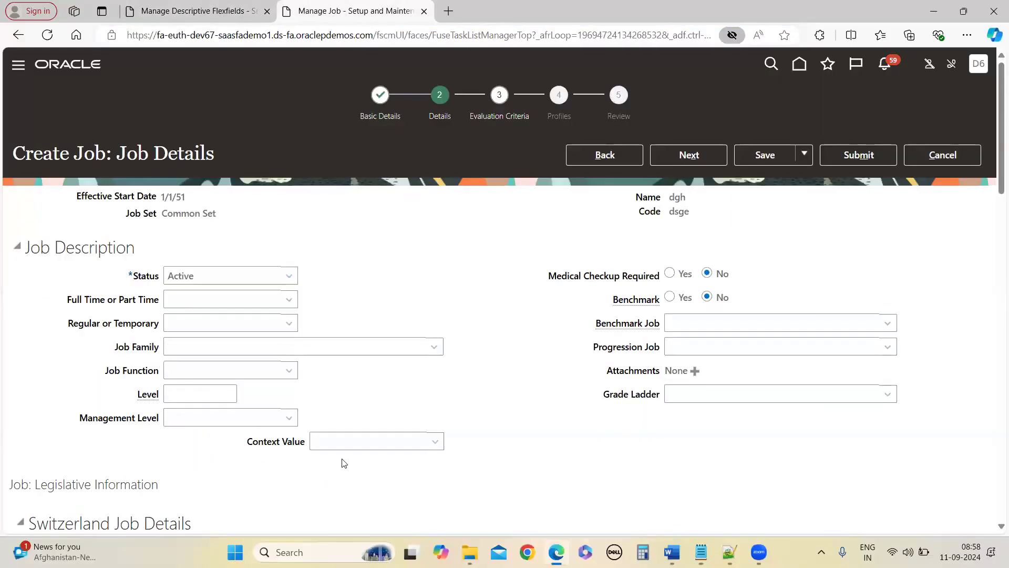
pyautogui.click(382, 443)
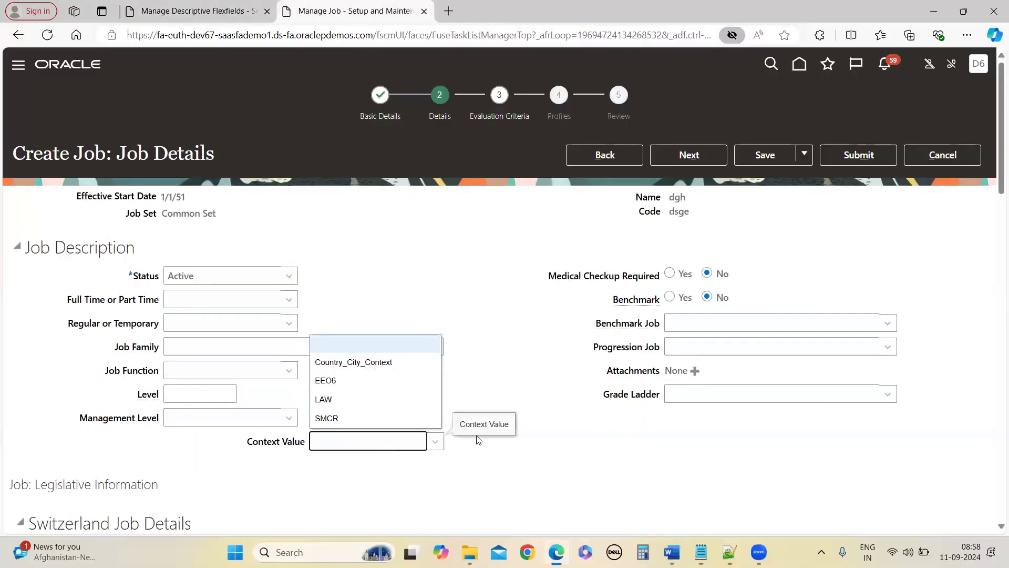
pyautogui.click(200, 11)
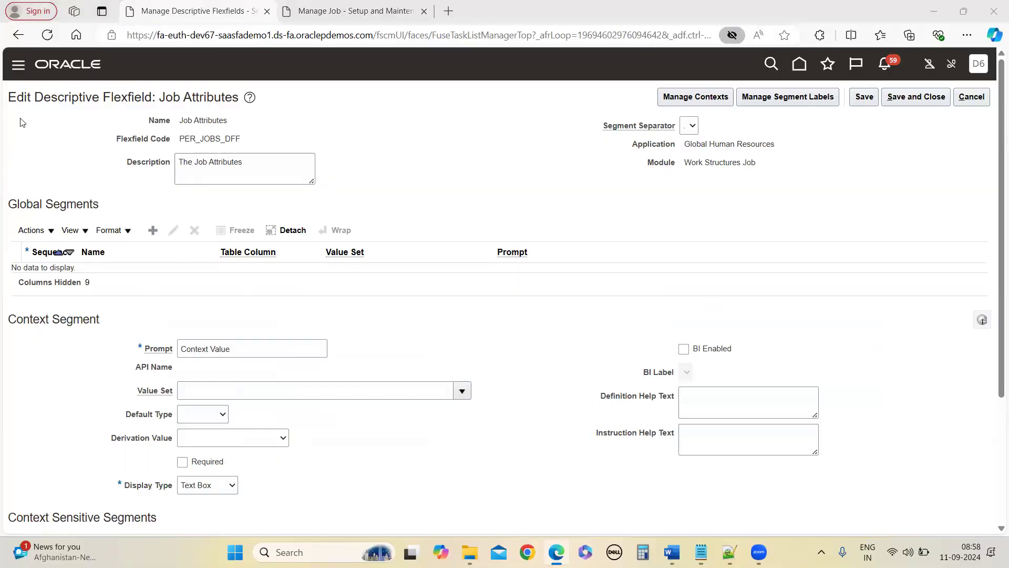
pyautogui.click(717, 101)
pyautogui.click(337, 11)
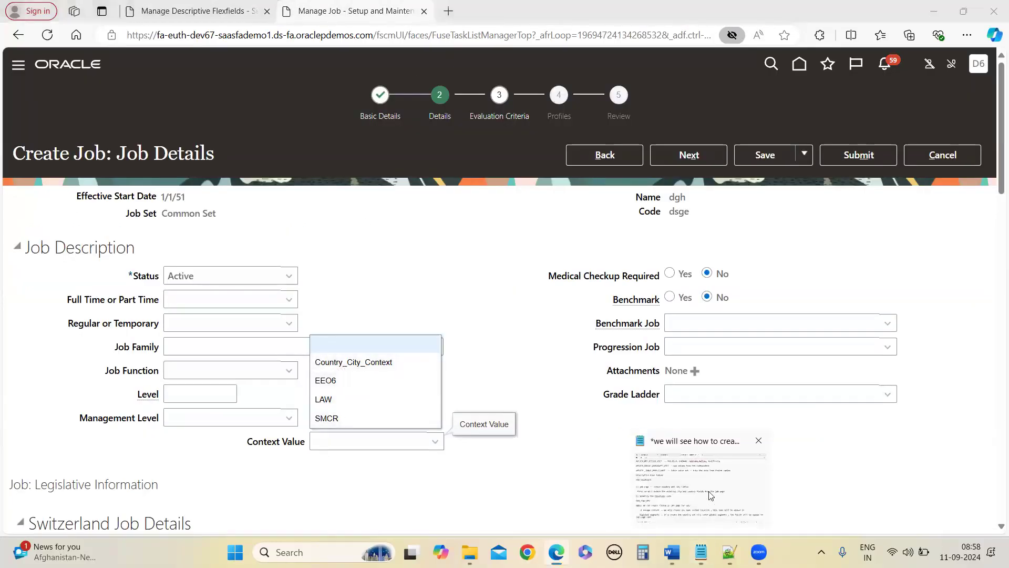
# Step: Switch to the Notepad notes and insert "location" after "this name" in the manage context line
pyautogui.click(702, 463)
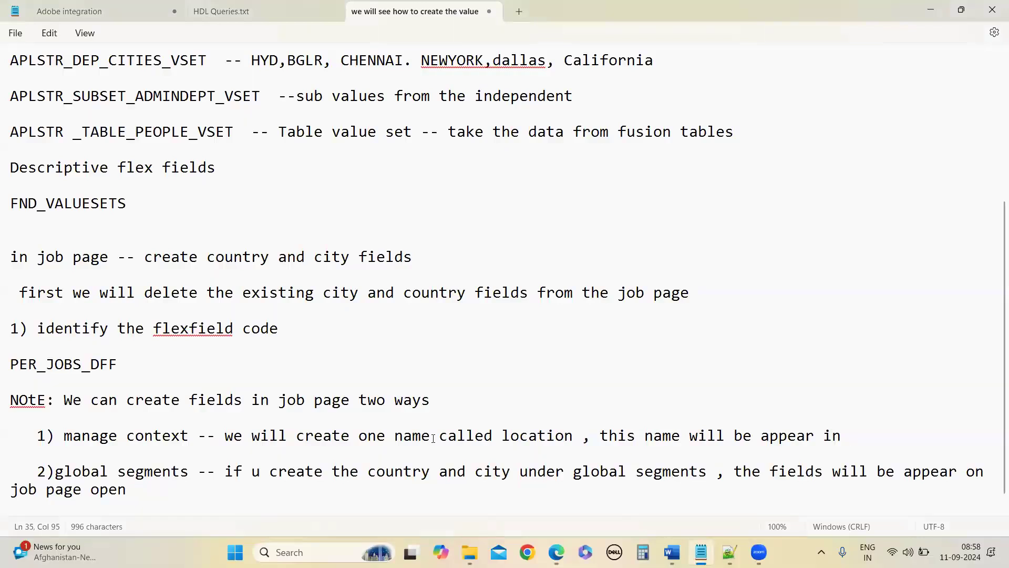
pyautogui.doubleClick(523, 441)
pyautogui.hotkey('ctrl', 'c')
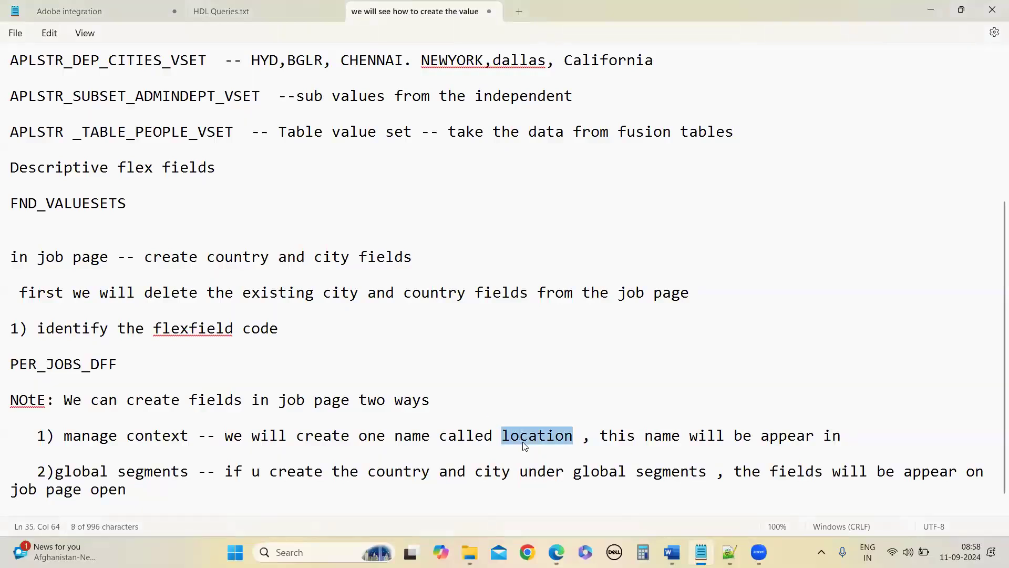
pyautogui.click(681, 446)
pyautogui.hotkey('ctrl', 'v')
# Step: Finish the manage context line with "context val . if select location in conext val field u will see the country and city fields"
pyautogui.click(934, 437)
pyautogui.write('conc')
pyautogui.press('BackSpace')
pyautogui.write('text ')
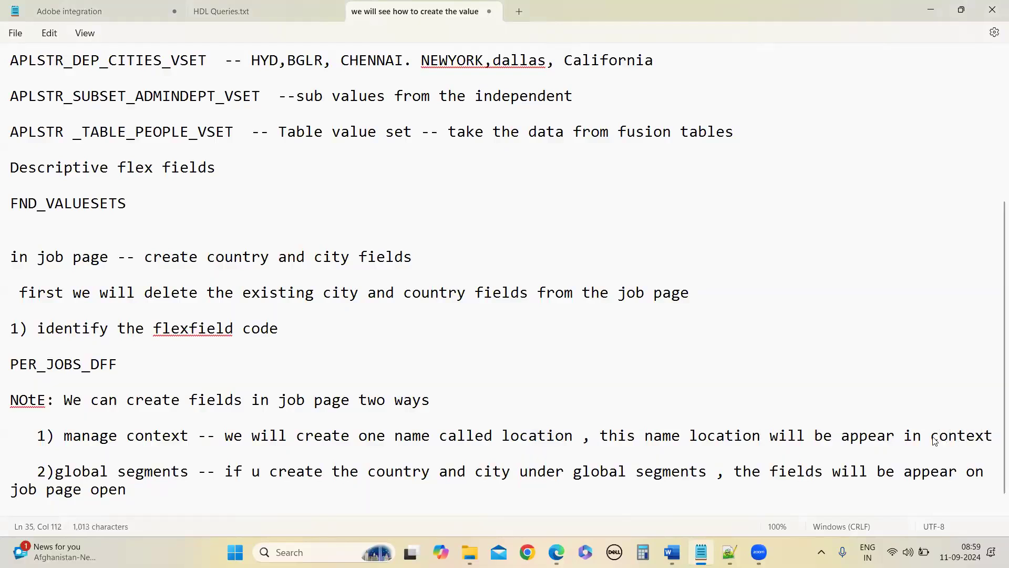
pyautogui.write('val . if select location in conext val field u will see the country and city fields')
pyautogui.scroll(-1, 483, 491)
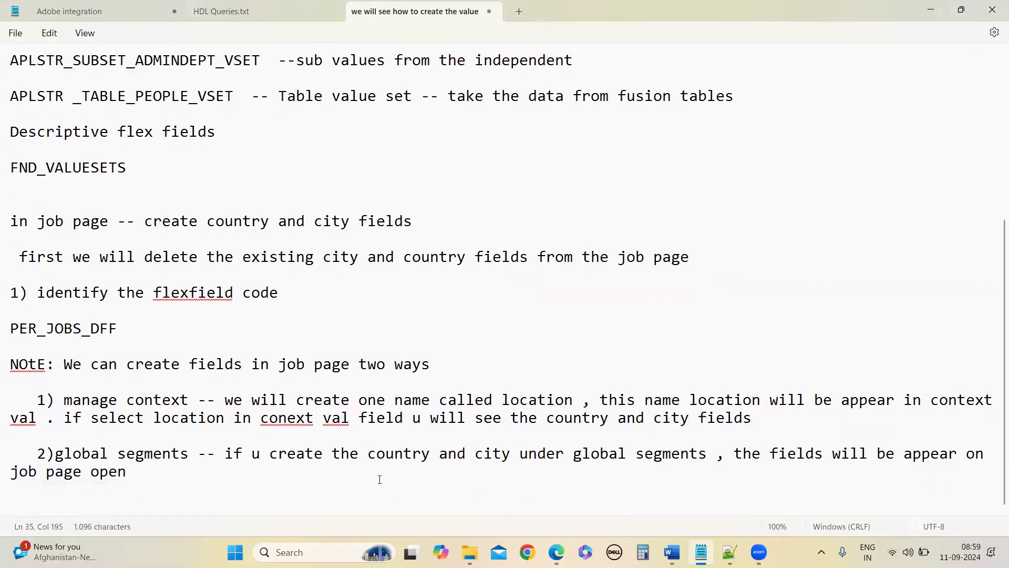
pyautogui.moveTo(13, 381); pyautogui.dragTo(72, 498)
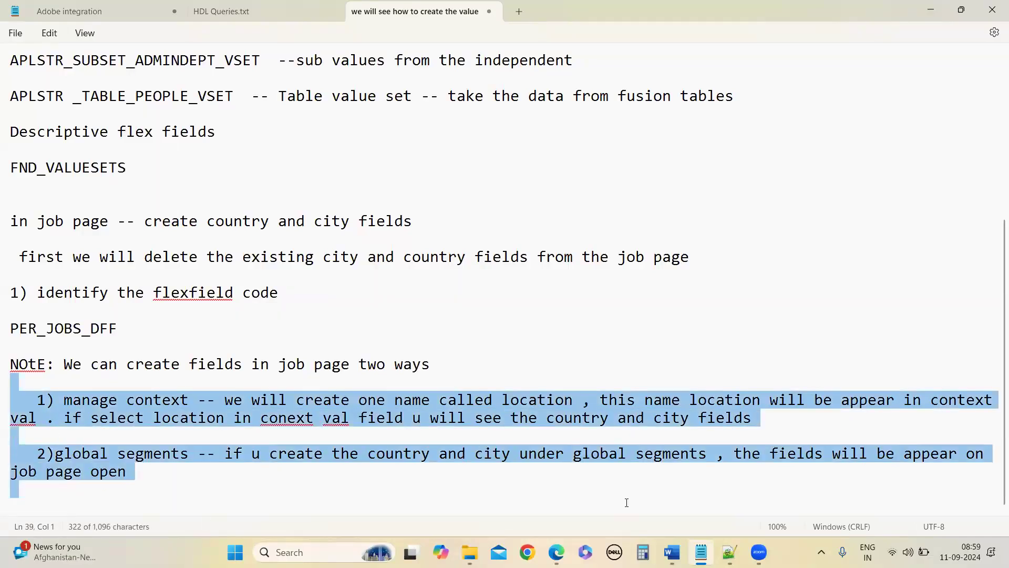
# Step: Insert "under manage conext" after "called location" in the manage context line, checking the option on the browser's Manage Descriptive Flexfields page
pyautogui.doubleClick(536, 403)
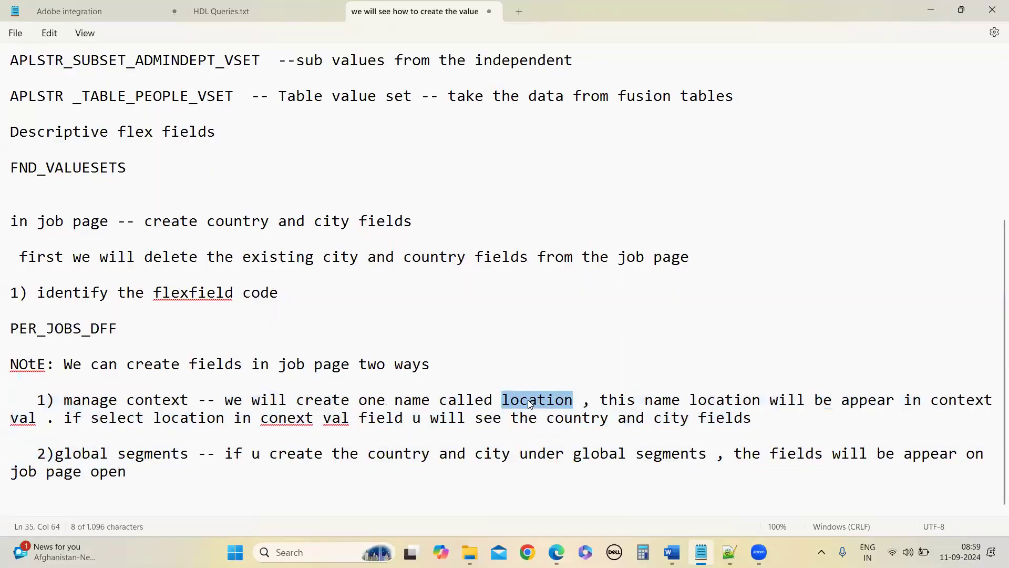
pyautogui.click(574, 401)
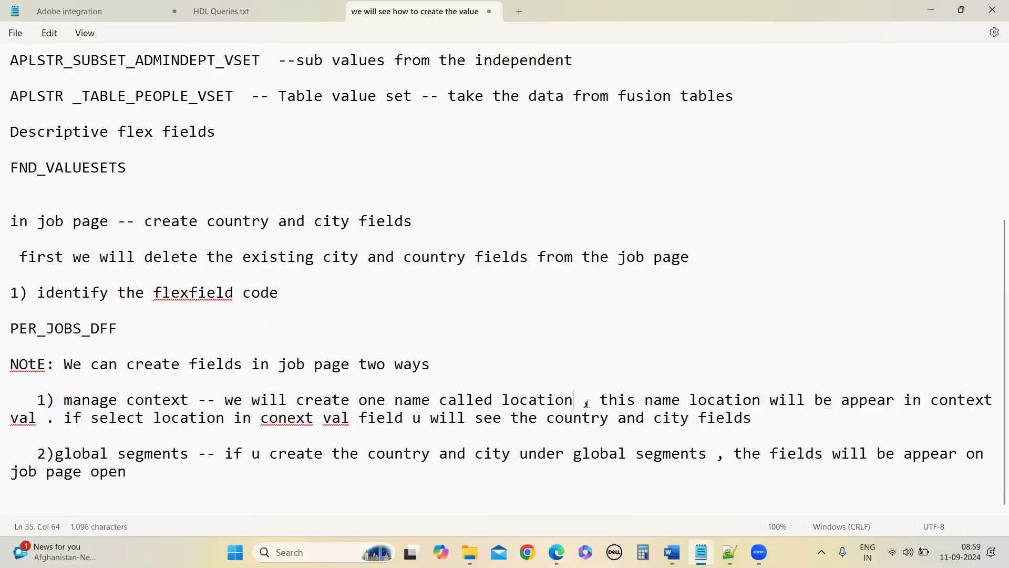
pyautogui.write('under')
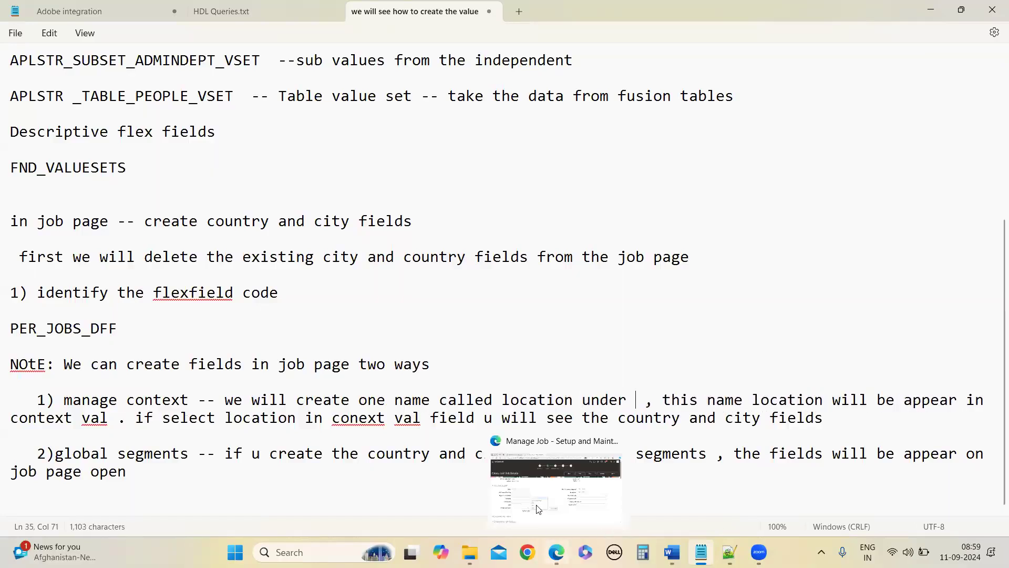
pyautogui.click(556, 552)
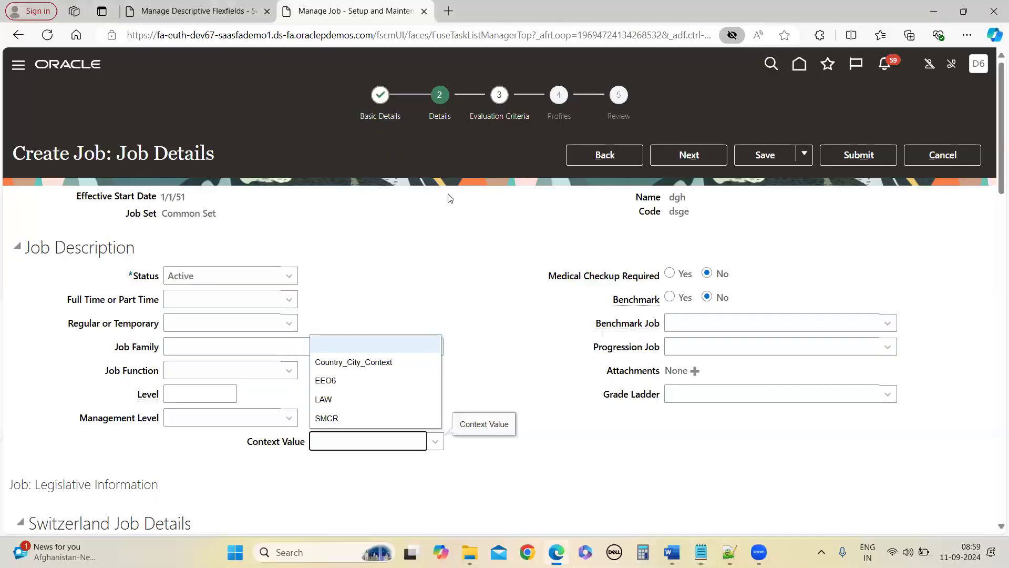
pyautogui.click(194, 11)
pyautogui.click(934, 11)
pyautogui.write('manage cot')
pyautogui.press('BackSpace')
pyautogui.write('next')
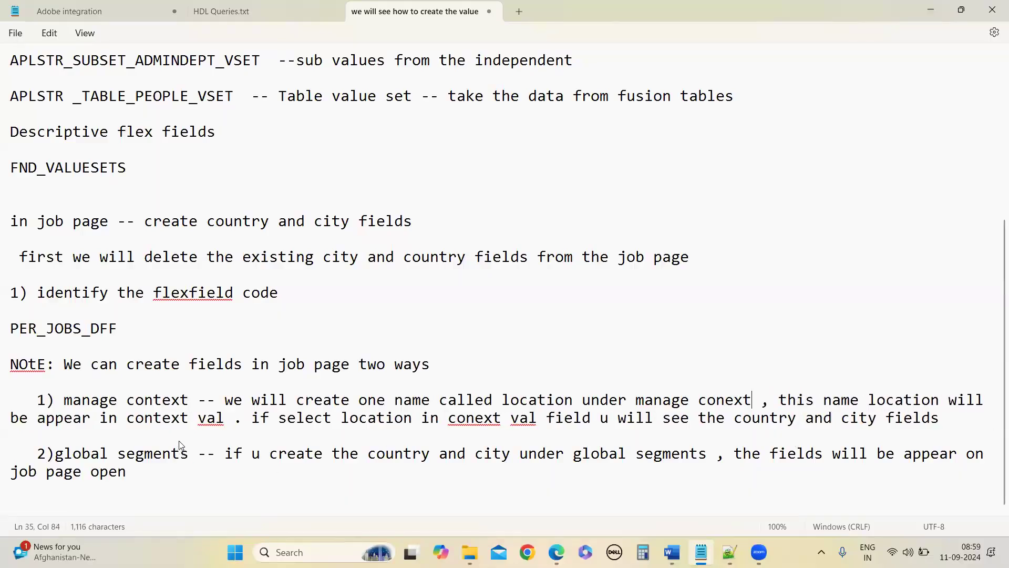
# Step: Insert "in job page" after "context val" in the manage context line, and highlight both numbered items for review
pyautogui.click(226, 423)
pyautogui.write('in ')
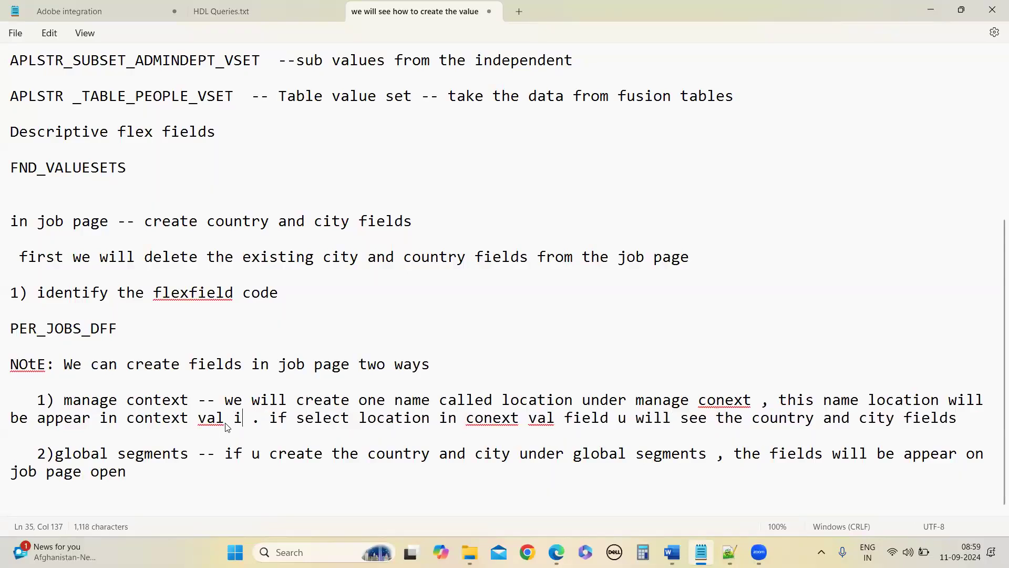
pyautogui.write('job p')
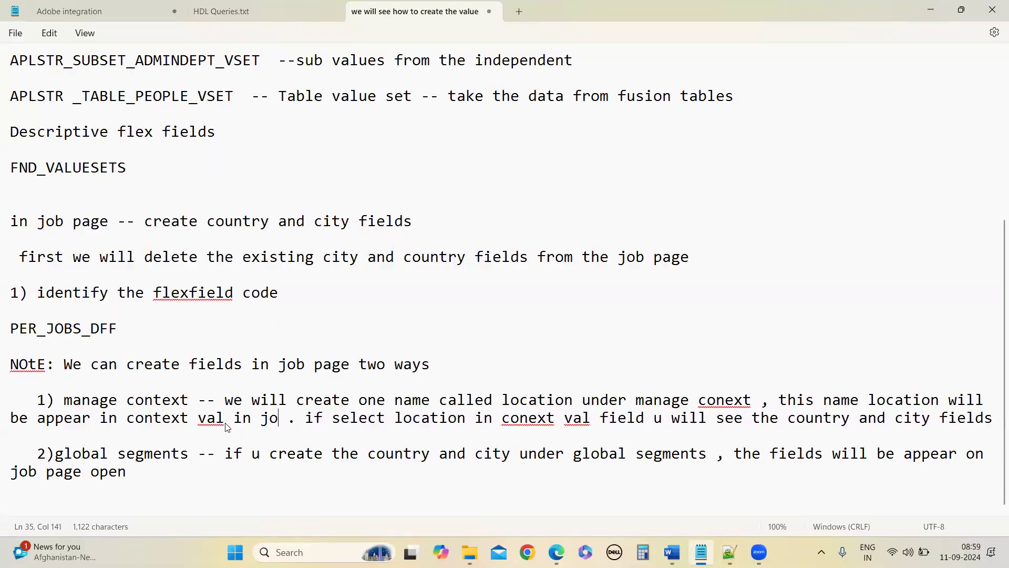
pyautogui.write('age')
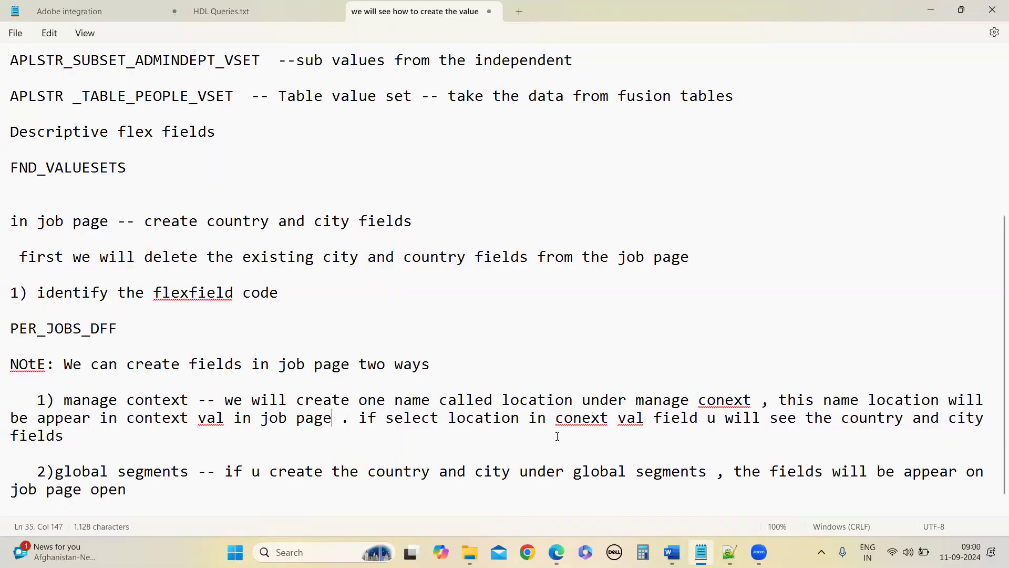
pyautogui.scroll(-1, 167, 401)
pyautogui.moveTo(36, 375); pyautogui.dragTo(191, 550)
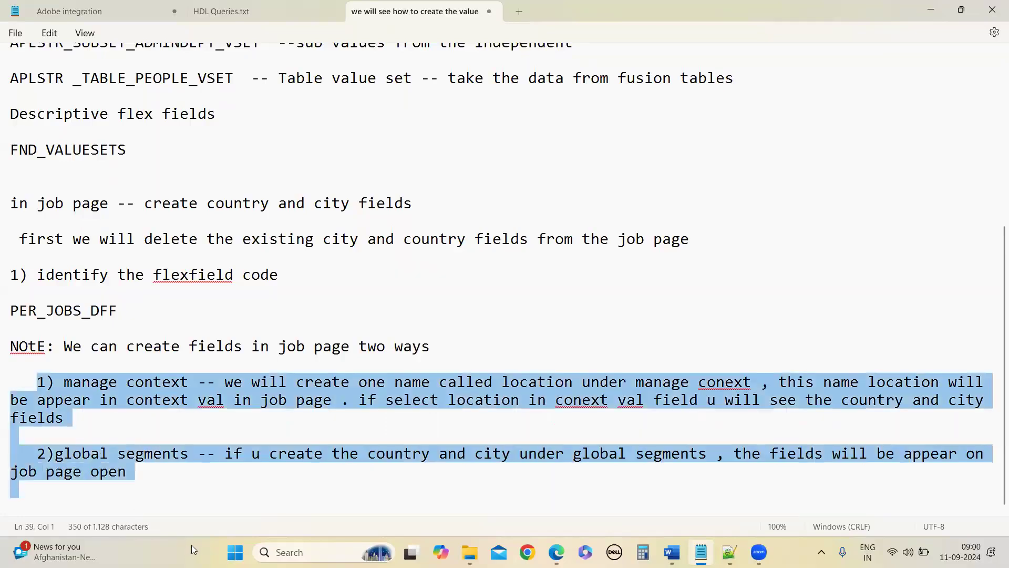